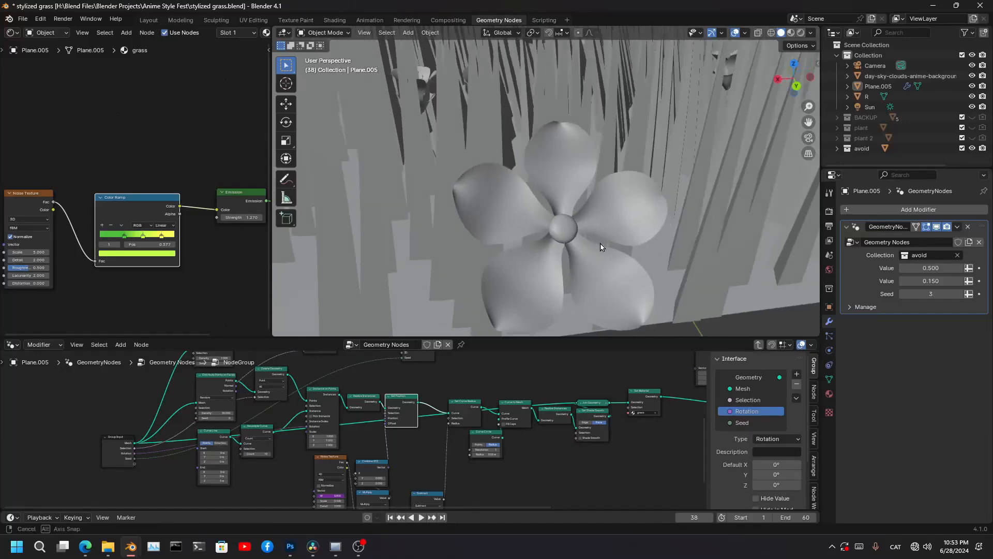
Examine the five-petal flower and surrounding grass up close in solid and wireframe shading
key("Tab")
key("Tab")
key("shift+a")
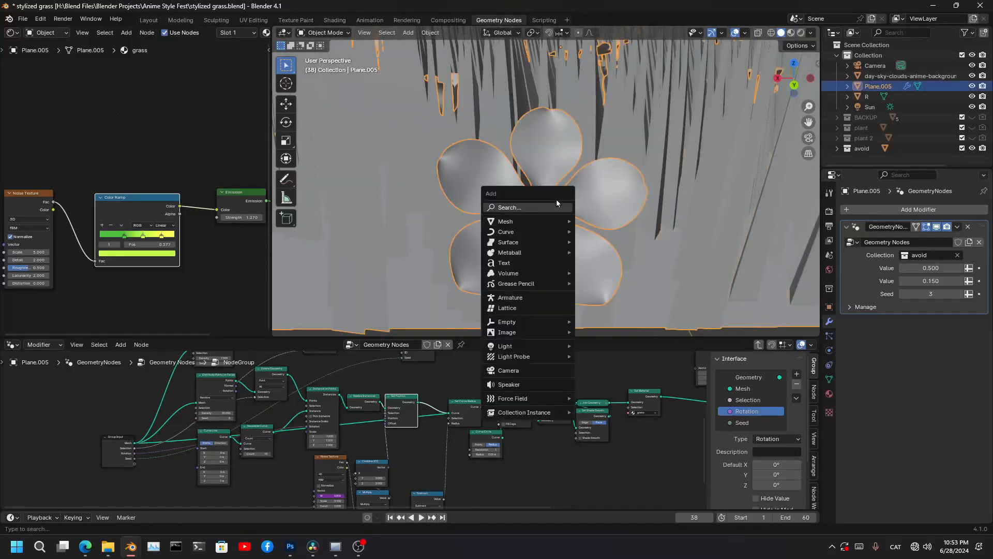
key("shift+z")
scroll(588, 241, "up", 4)
key("alt+a")
middle_click_drag(729, 263, 632, 201)
key("shift+a")
key("shift+a")
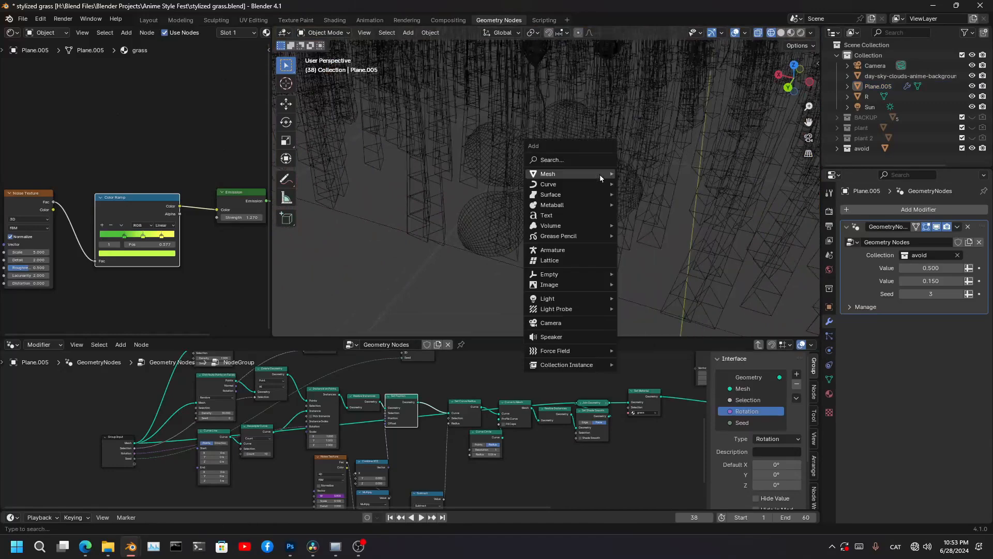
key("Escape")
middle_click_drag(551, 196, 581, 195)
key("shift+z")
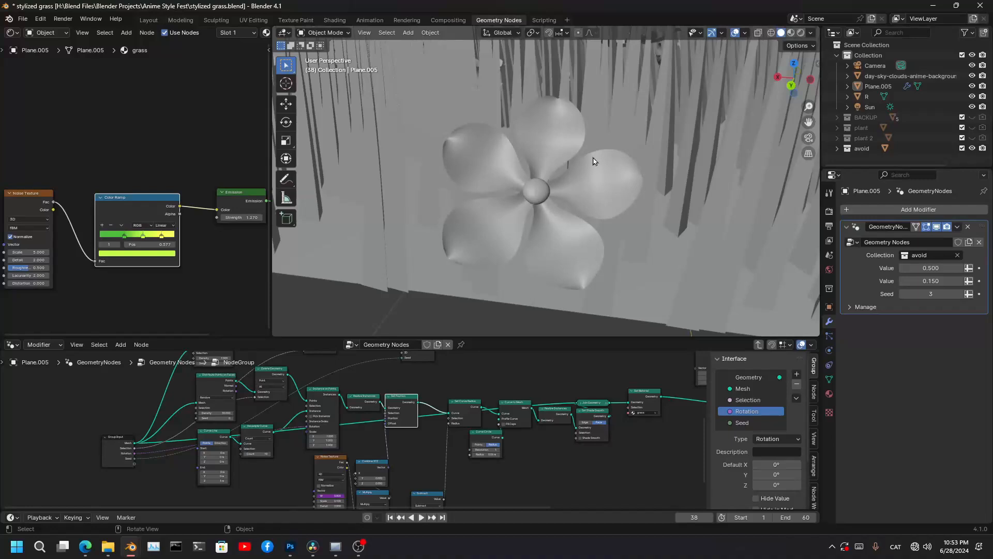
mouse_move(595, 159)
middle_mouse_down()
mouse_move(582, 161)
mouse_move(614, 222)
middle_mouse_up()
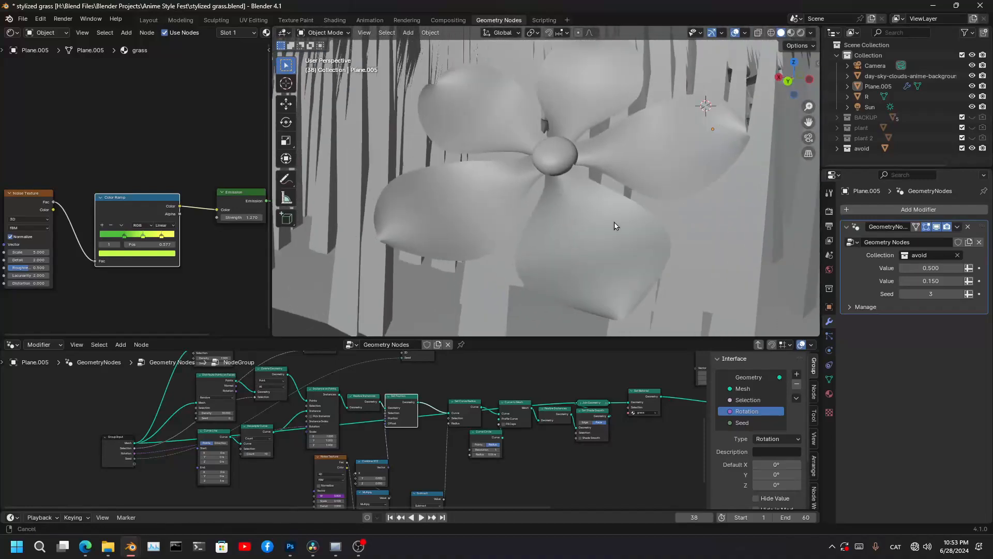
mouse_move(581, 151)
middle_mouse_down()
mouse_move(632, 181)
mouse_move(676, 273)
middle_mouse_up()
Exit the nested node group and select the parent tree's nodes between Group Input and the NodeGroup for inspection
scroll(632, 181, "down", 6)
scroll(676, 272, "down", 5)
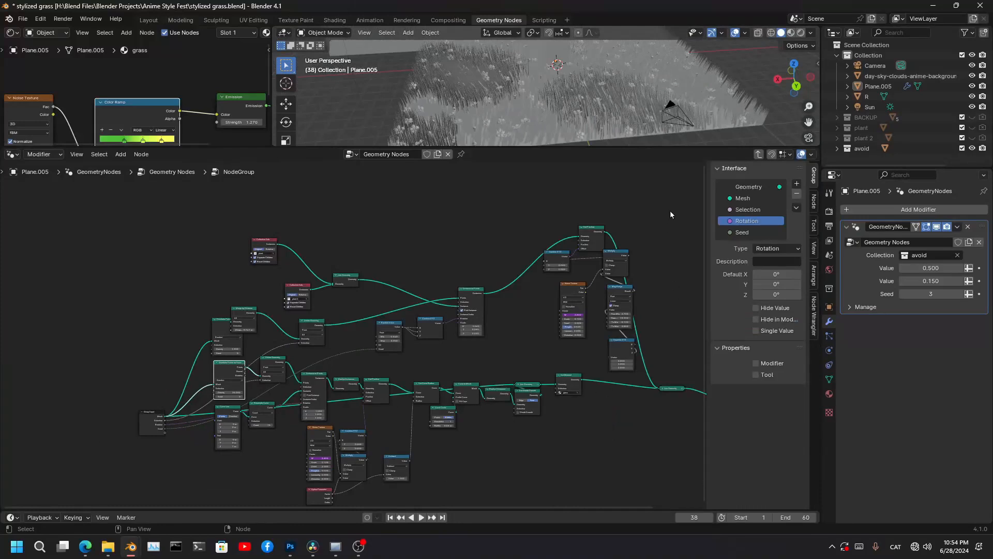
key("Tab")
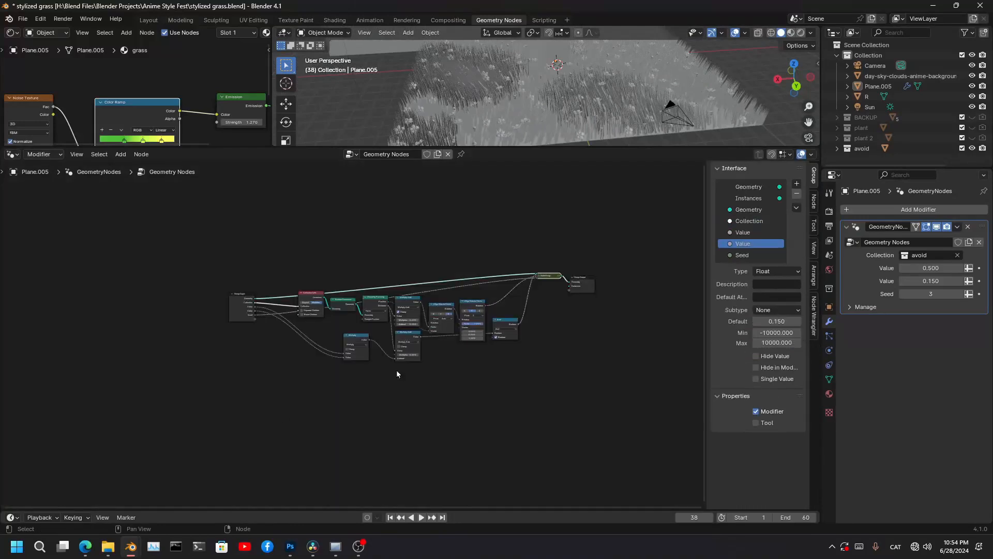
left_click_drag(526, 244, 292, 431)
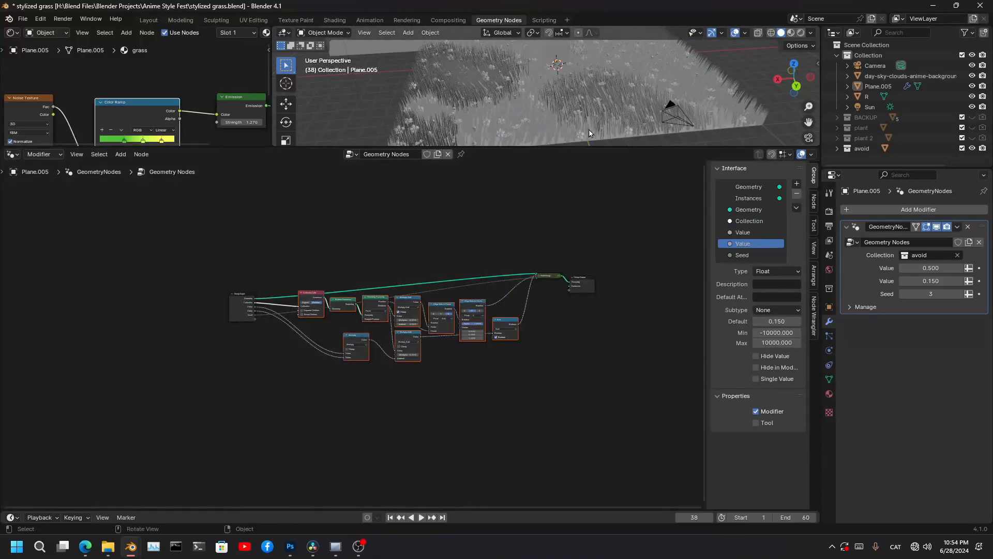
Enlarge the 3D viewport, add a cube in the grass field and move it along the Z axis
left_click_drag(590, 147, 589, 498)
middle_click_drag(590, 202, 637, 246)
scroll(604, 207, "up", 5)
key("shift+a")
mouse_move(497, 191)
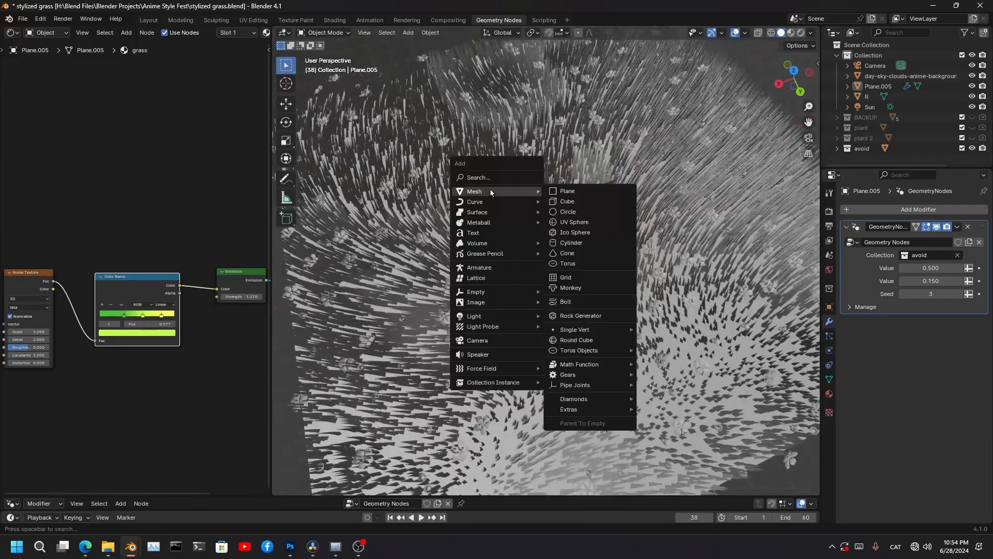
left_click(576, 202)
middle_click_drag(575, 202, 584, 194)
key("g")
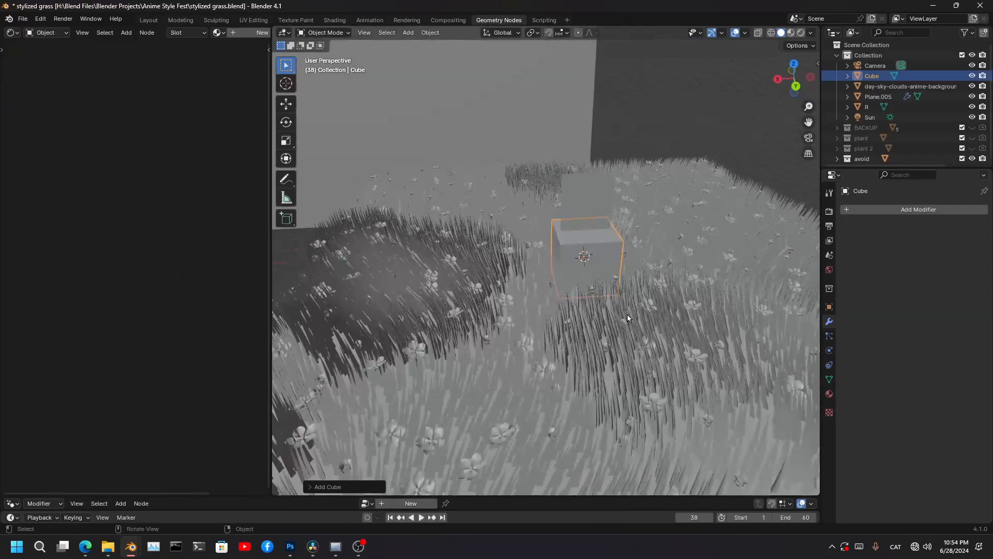
key("z")
left_click(622, 278)
Assign the cube to the avoid collection and move it horizontally across the grass with Z locked
key("m")
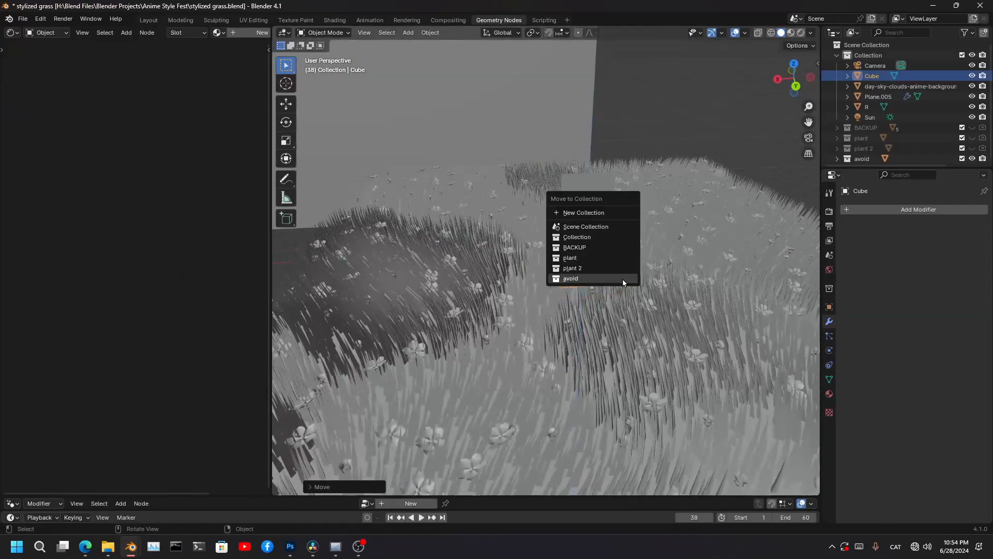
left_click(622, 279)
middle_click_drag(623, 282, 634, 306)
key("g")
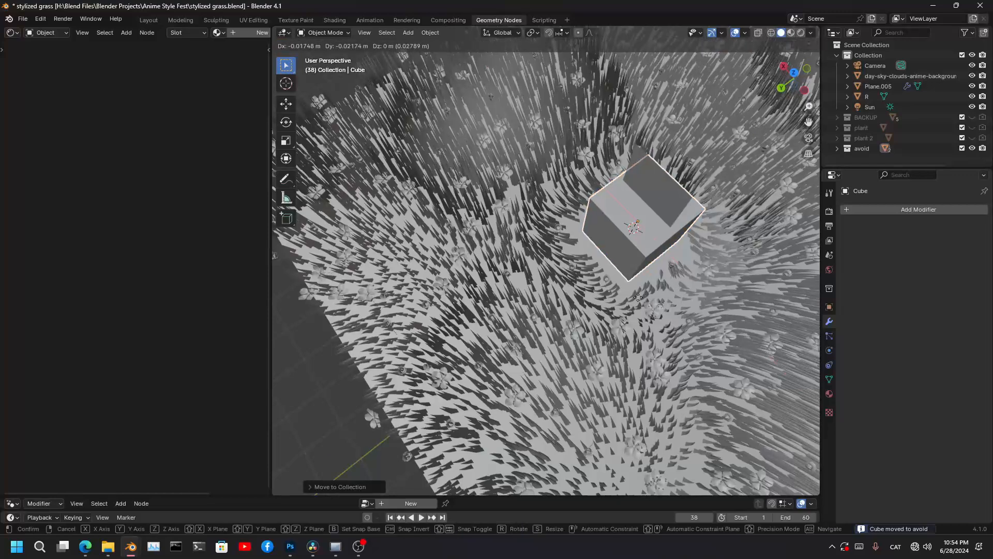
key("shift+z")
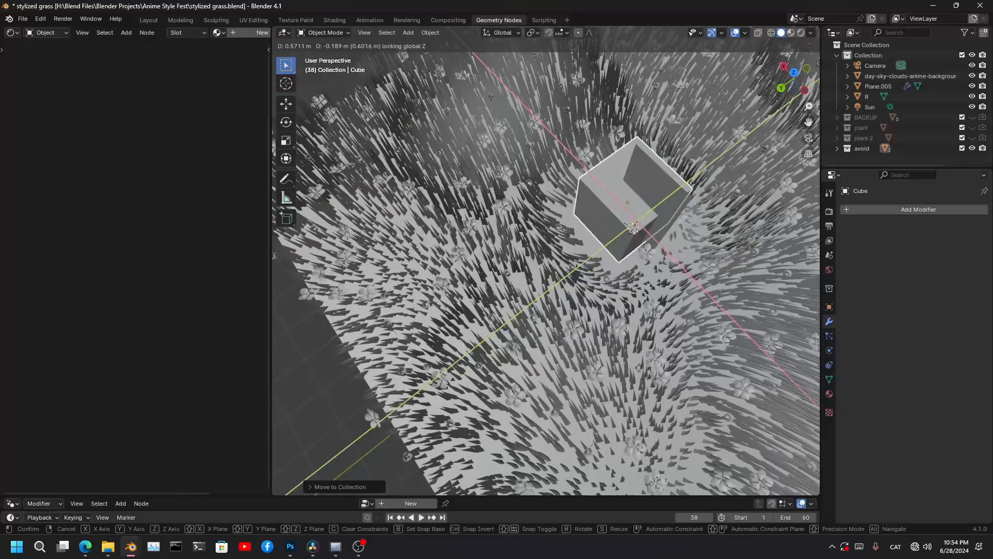
left_click(466, 408)
Delete the test cube from the grass scene
middle_click_drag(466, 408, 569, 274)
scroll(575, 295, "down", 3)
key("x")
left_click(569, 274)
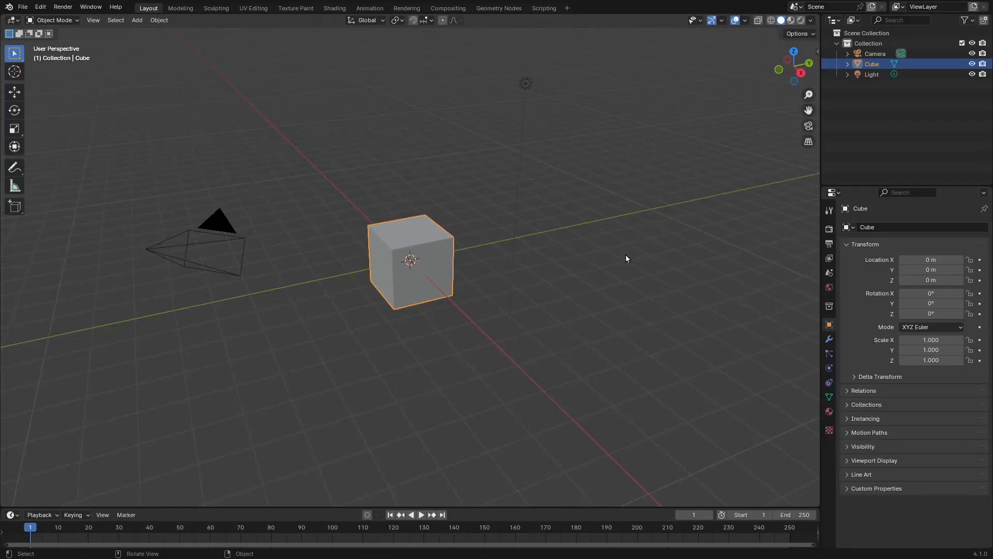
Delete all objects in the default scene and add a mesh plane
key("a")
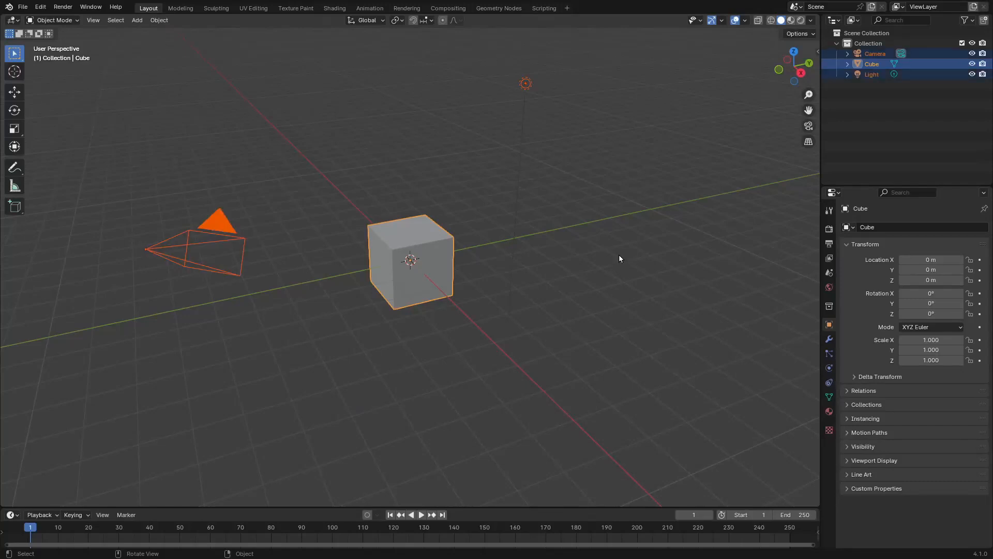
key("x")
left_click(498, 203)
key("shift+a")
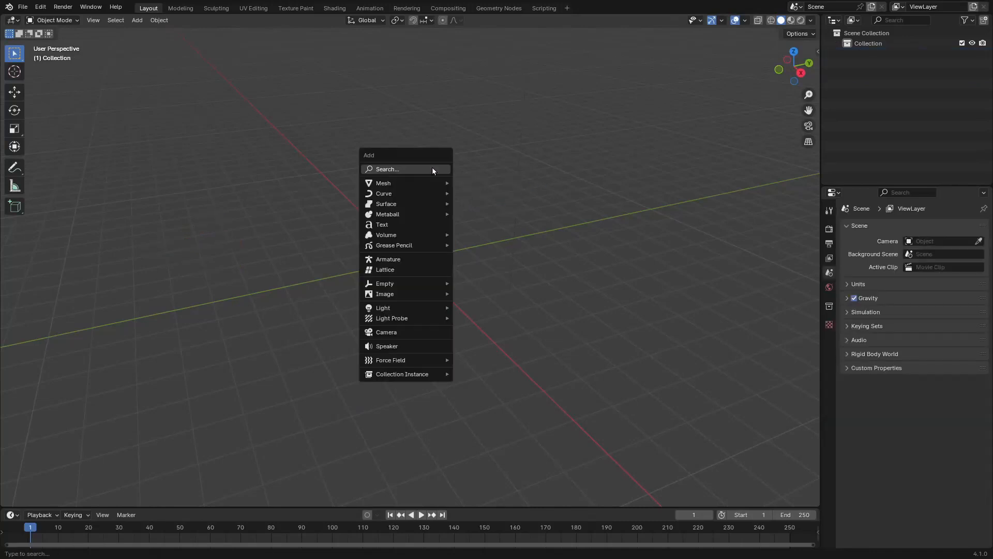
mouse_move(426, 182)
left_click(473, 186)
middle_click_drag(473, 186, 465, 204)
Switch to the Geometry Nodes workspace and shrink the spreadsheet to a thin strip to widen the 3D viewport
left_click(498, 9)
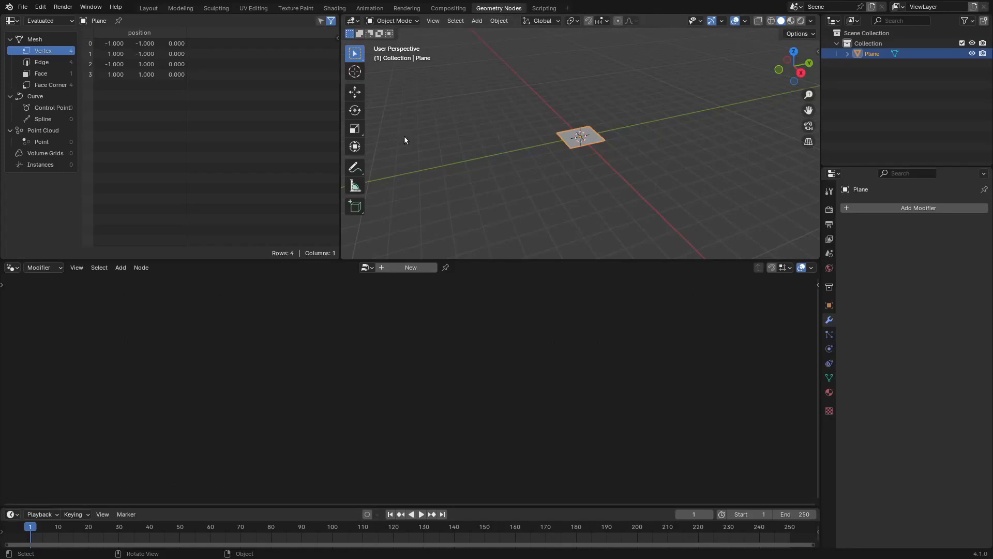
left_click_drag(338, 73, 13, 114)
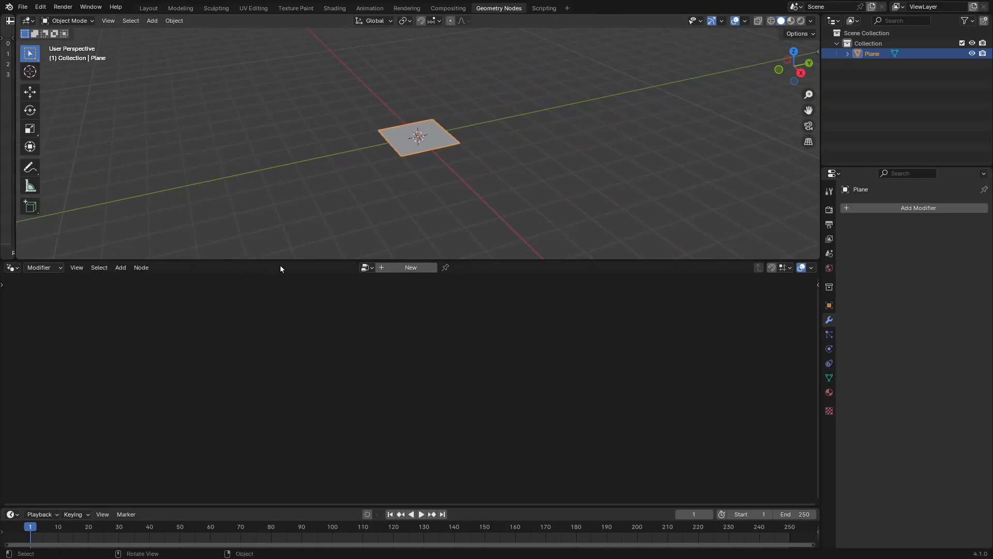
Create a new geometry node tree on the plane and name it Dynamic Grass
left_click(411, 267)
scroll(412, 397, "up", 2)
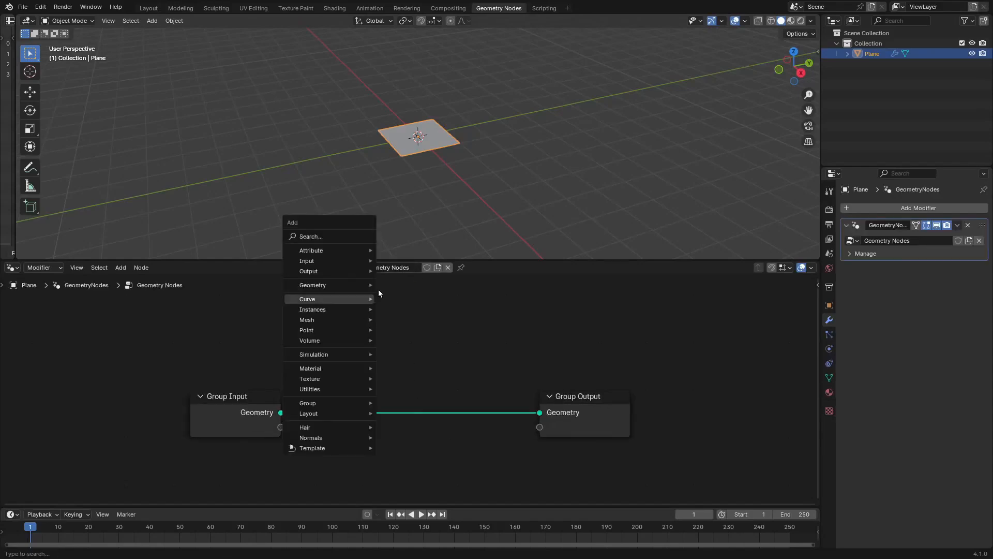
double_click(398, 267)
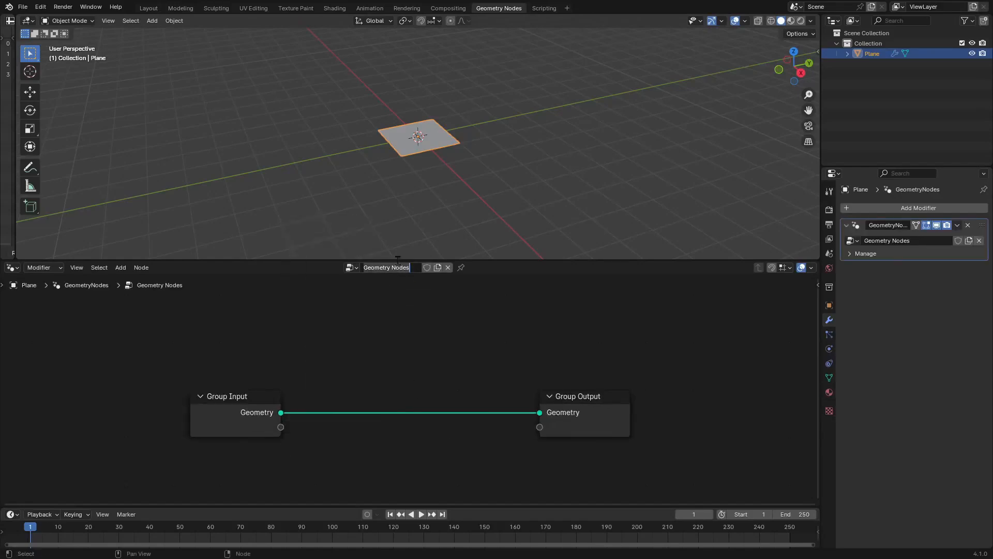
type("Dynamic Grass")
key("Return")
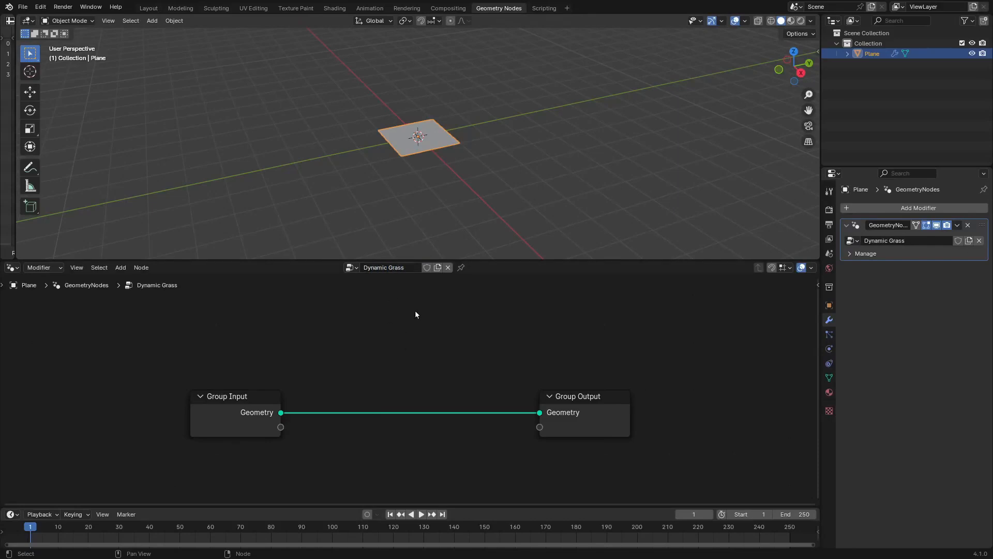
Space Group Input farther from Group Output, cut the Geometry link between them and reconnect it
scroll(466, 365, "up", 2)
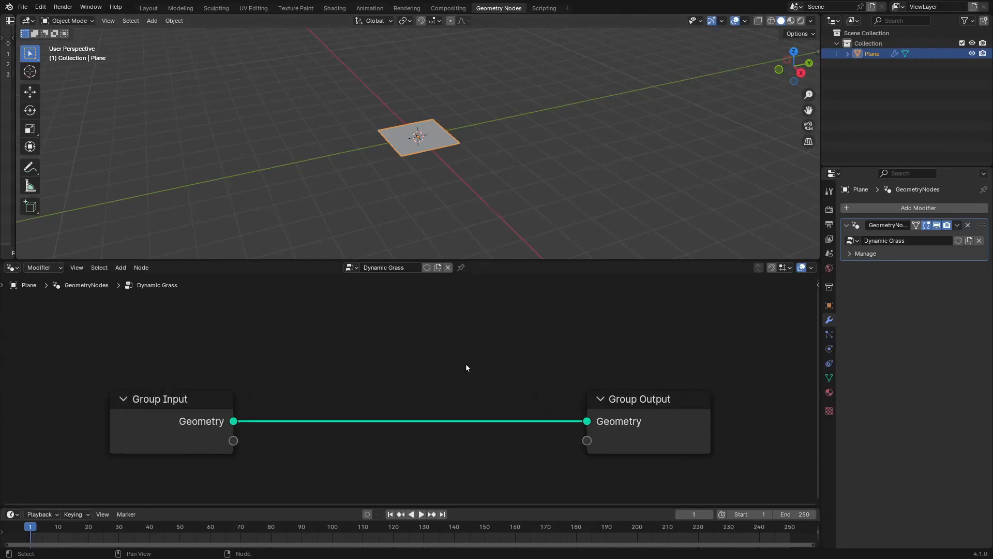
middle_click_drag(466, 364, 571, 340)
scroll(533, 419, "down", 1)
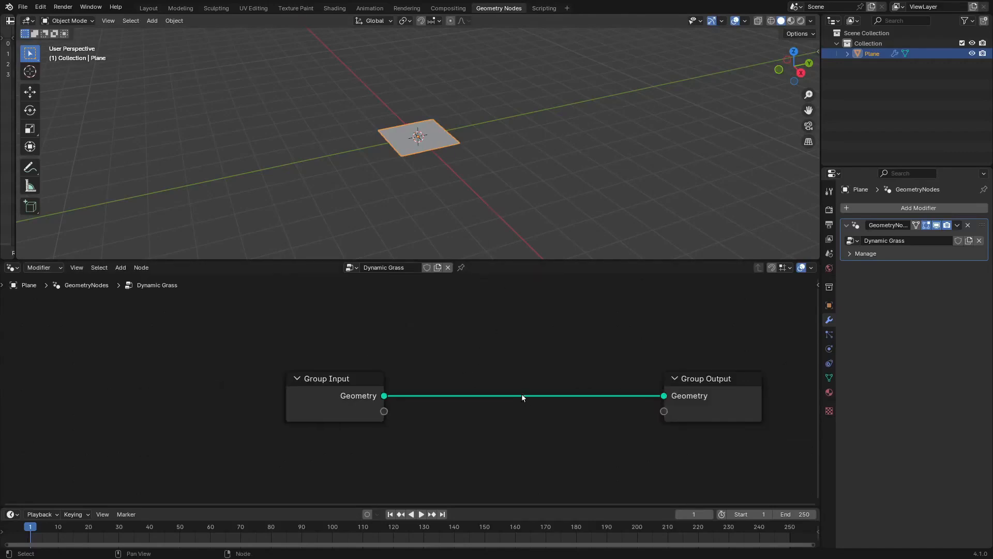
left_click_drag(391, 405, 104, 389)
right_click_drag(190, 351, 195, 458, "ctrl")
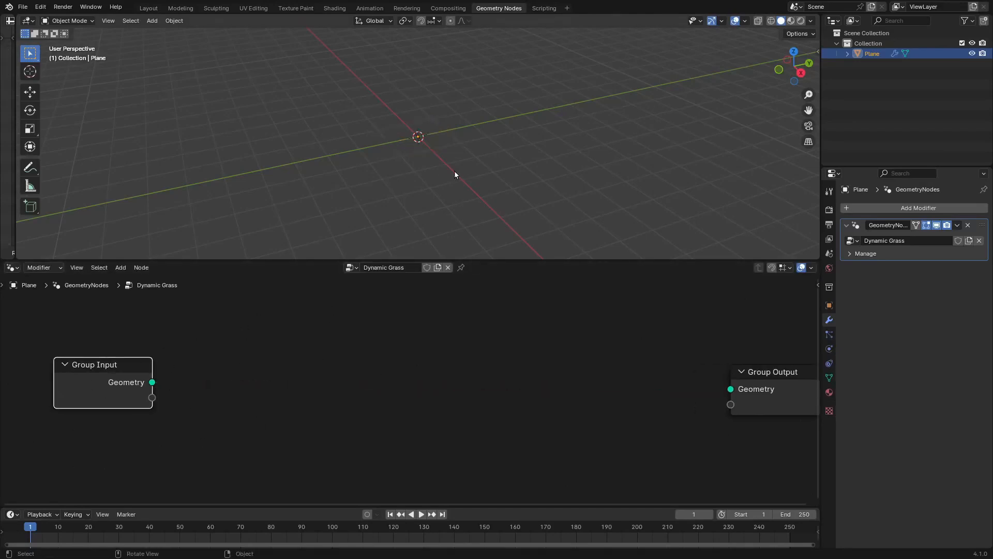
left_click_drag(161, 382, 740, 395)
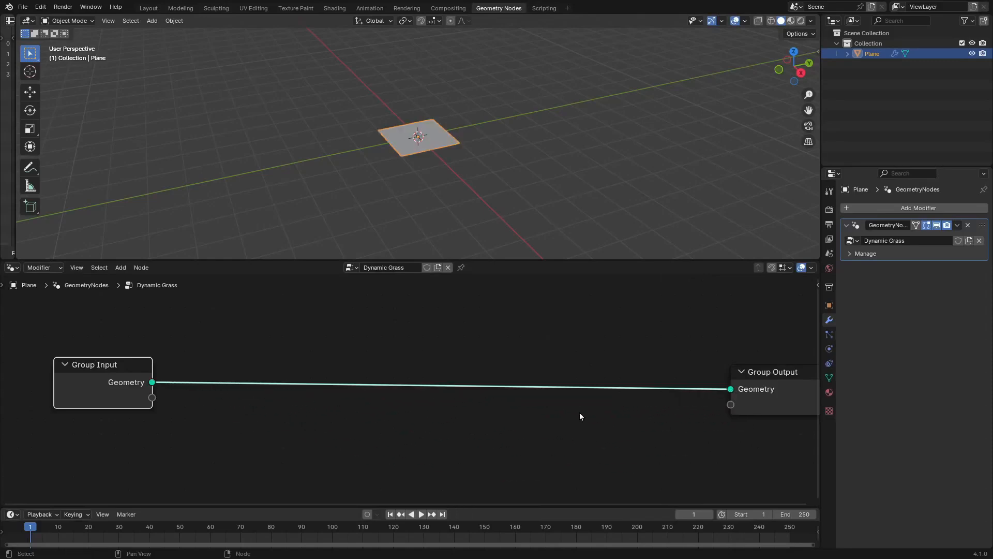
left_click_drag(161, 357, 189, 338)
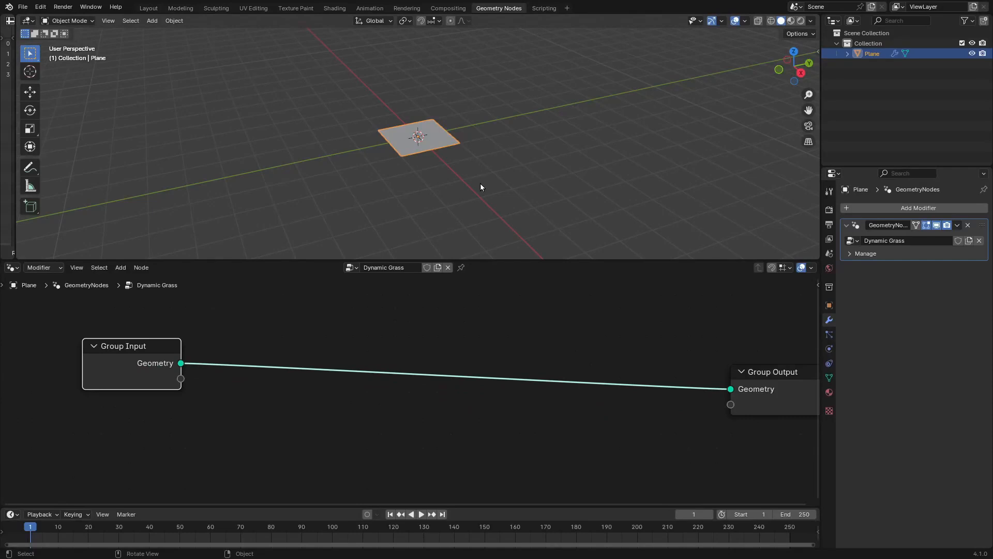
key("Tab")
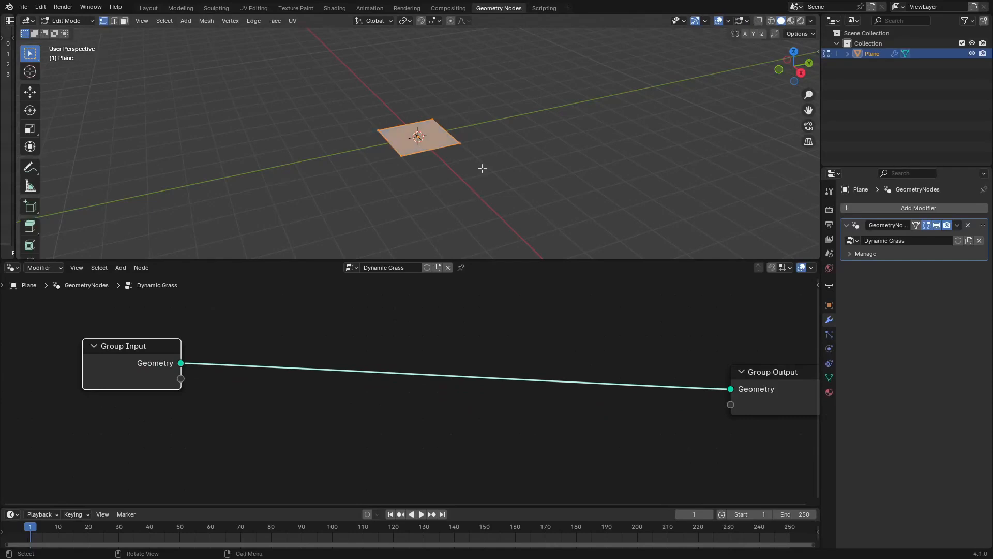
key("s")
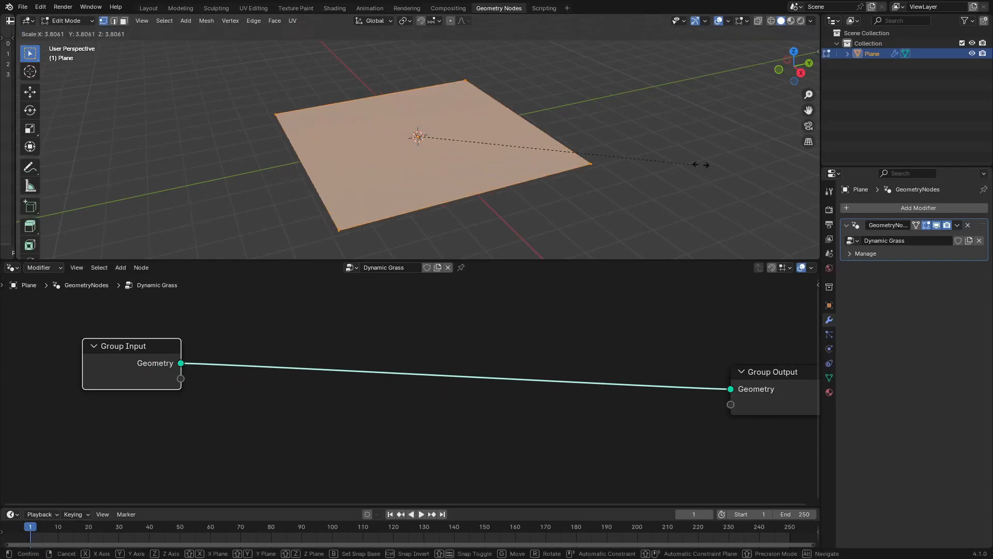
key("Escape")
key("Tab")
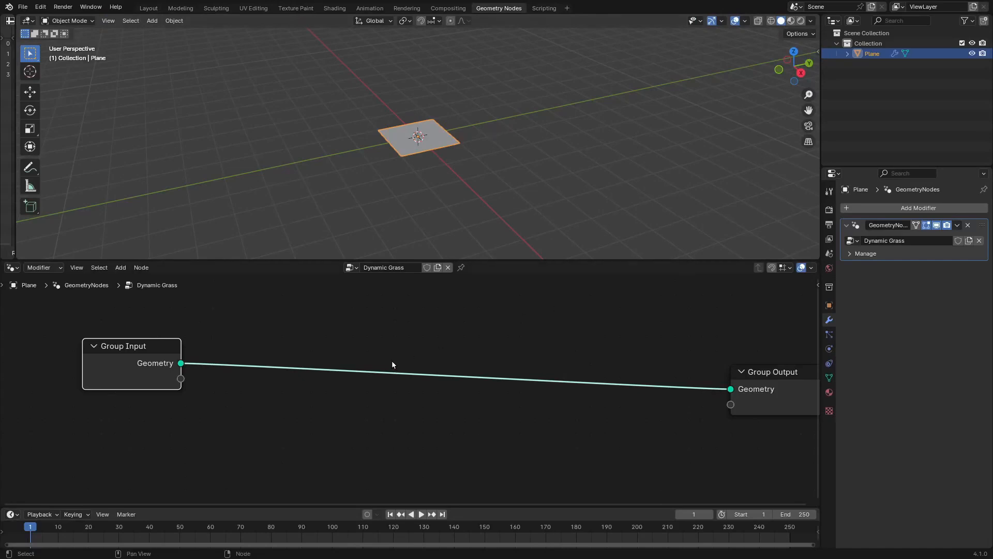
Add a Grid node whose Mesh output replaces the input geometry going into Group Output
middle_click_drag(367, 350, 435, 367)
key("shift+a")
left_click(335, 216)
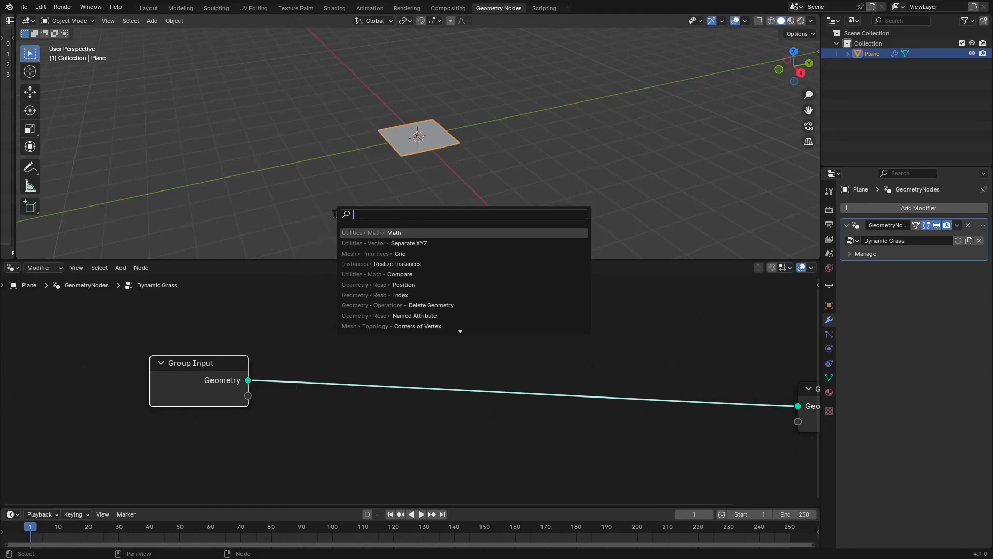
type("grid")
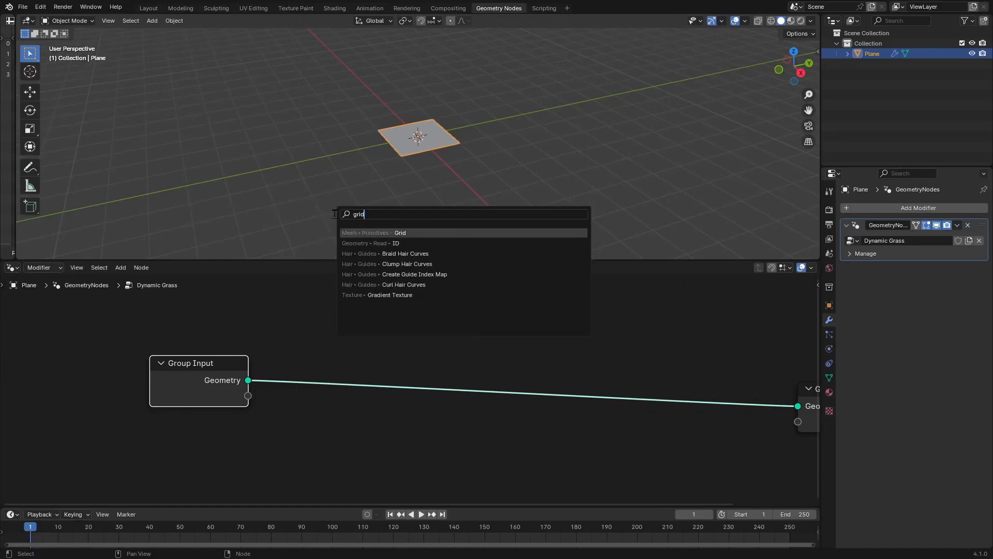
key("Return")
left_click(284, 371)
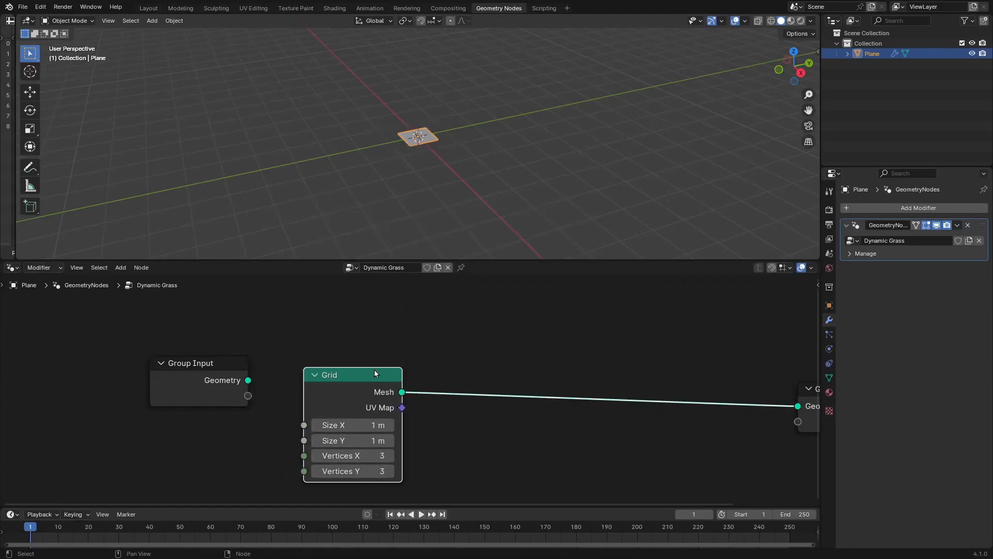
Display the grid in wireframe shading and move the Grid node up beside Group Input
scroll(461, 128, "up", 8)
middle_click_drag(462, 132, 440, 141)
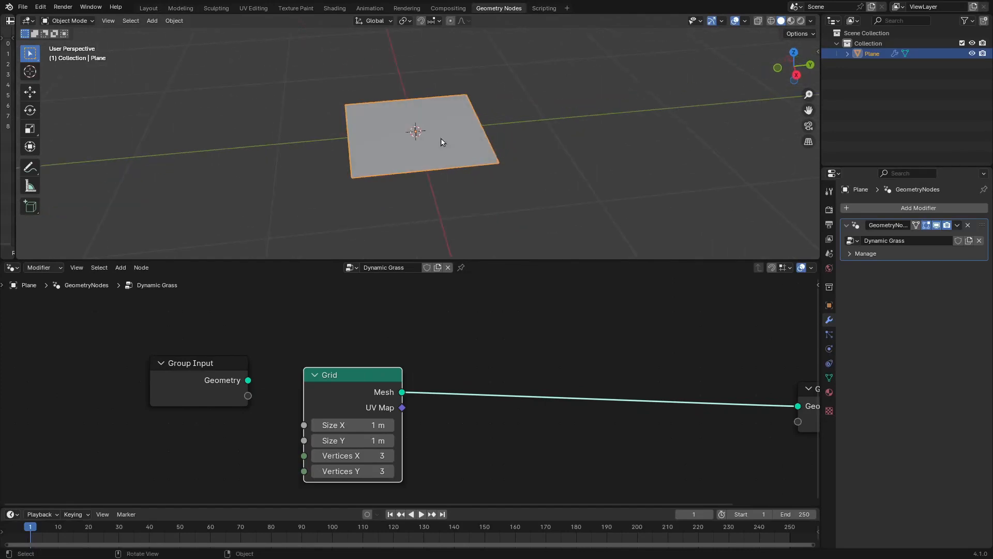
key("shift+a")
key("Escape")
key("shift+z")
mouse_move(364, 407)
left_mouse_down()
mouse_move(410, 386)
mouse_move(362, 370)
left_mouse_up()
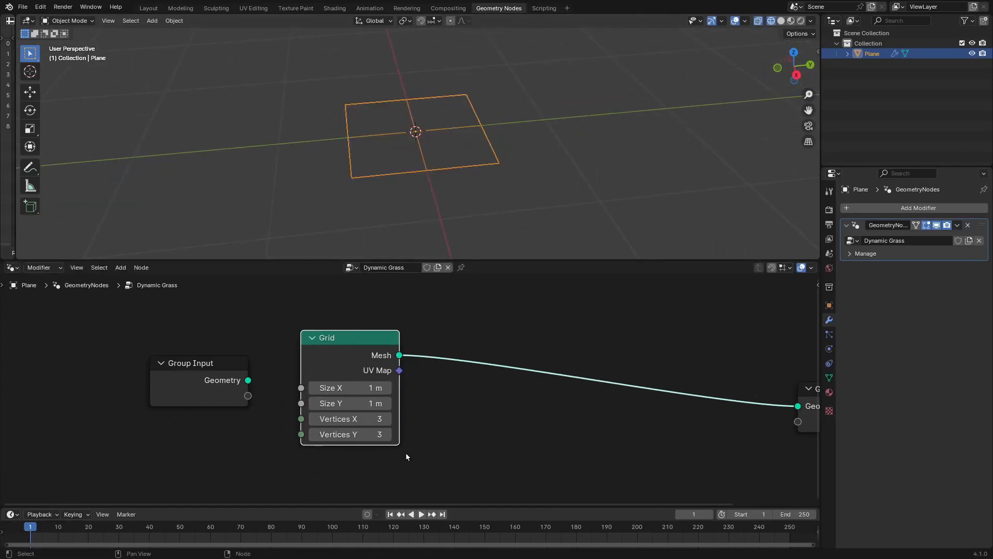
Set both Vertices X and Vertices Y of the Grid node to 2
scroll(406, 452, "up", 2)
mouse_move(328, 429)
left_mouse_down()
mouse_move(362, 430)
mouse_move(329, 430)
mouse_move(357, 451)
mouse_move(328, 451)
mouse_move(327, 418)
left_mouse_up()
type("2")
key("Return")
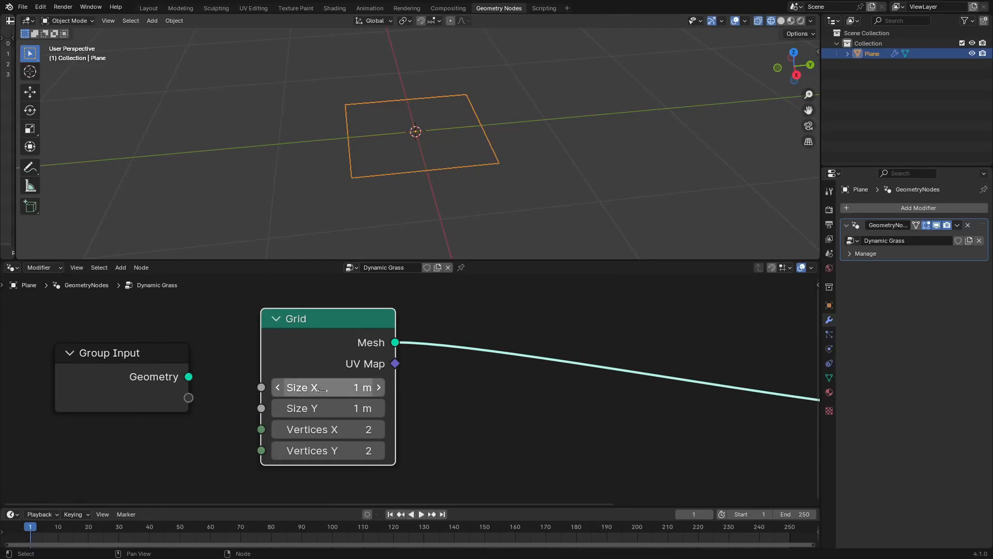
middle_click_drag(406, 209, 451, 160)
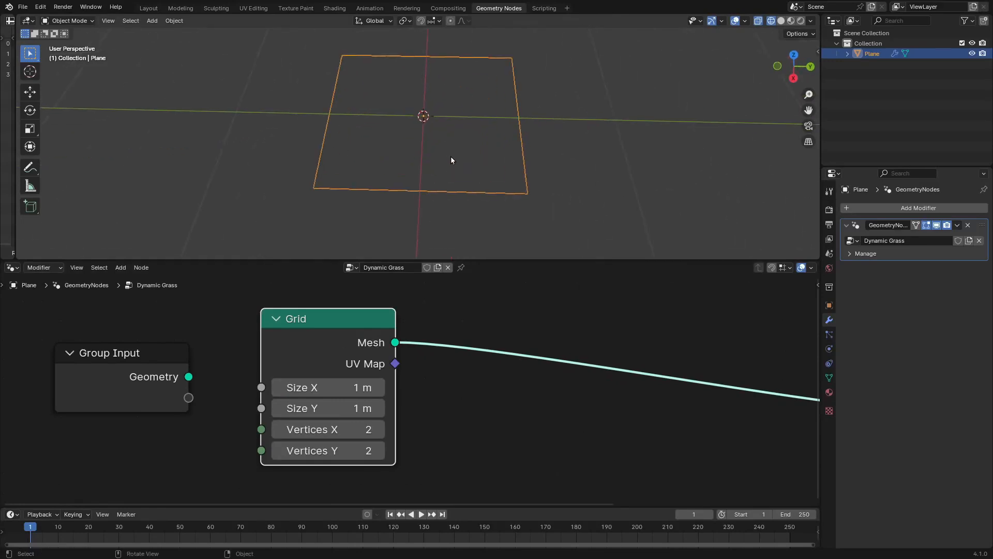
Move the Group Input node farther from the Grid node and add a Separate XYZ node between them
scroll(414, 377, "down", 2)
middle_click_drag(218, 374, 476, 375)
left_click_drag(476, 375, 291, 383)
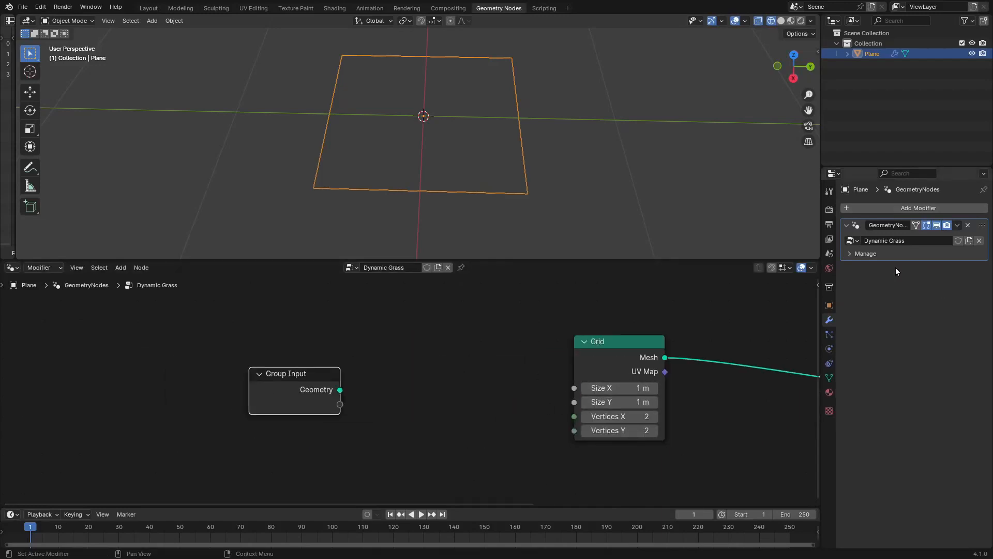
key("shift+a")
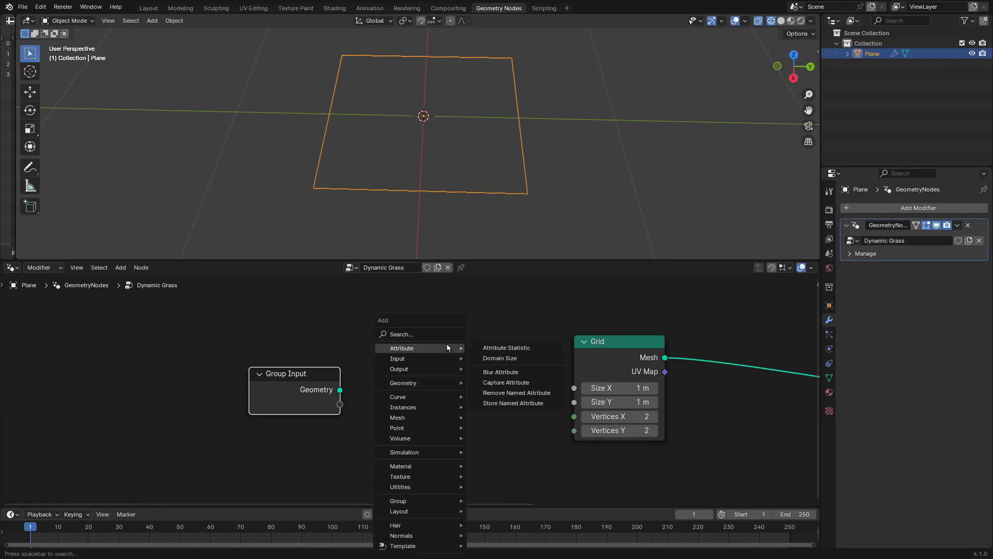
left_click(436, 336)
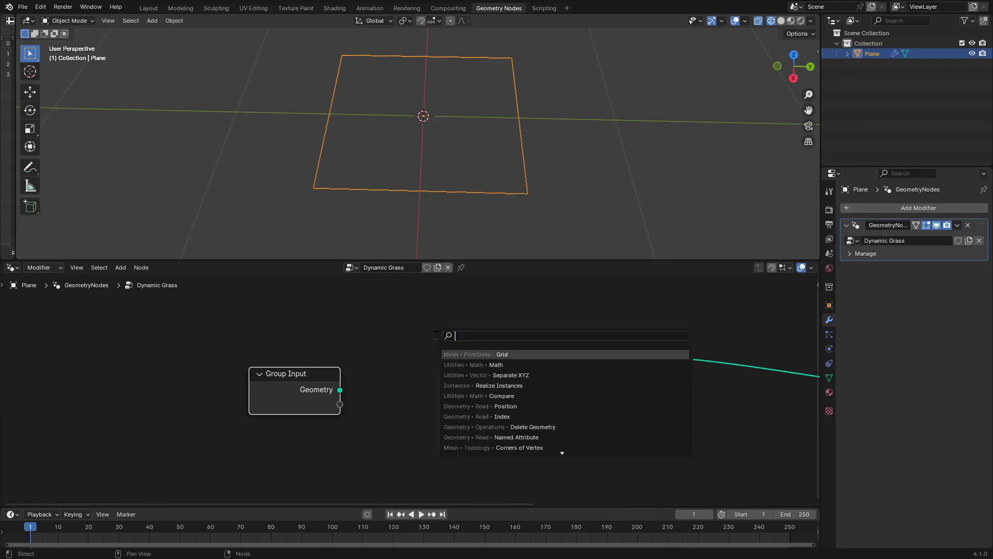
type("s")
type("epar")
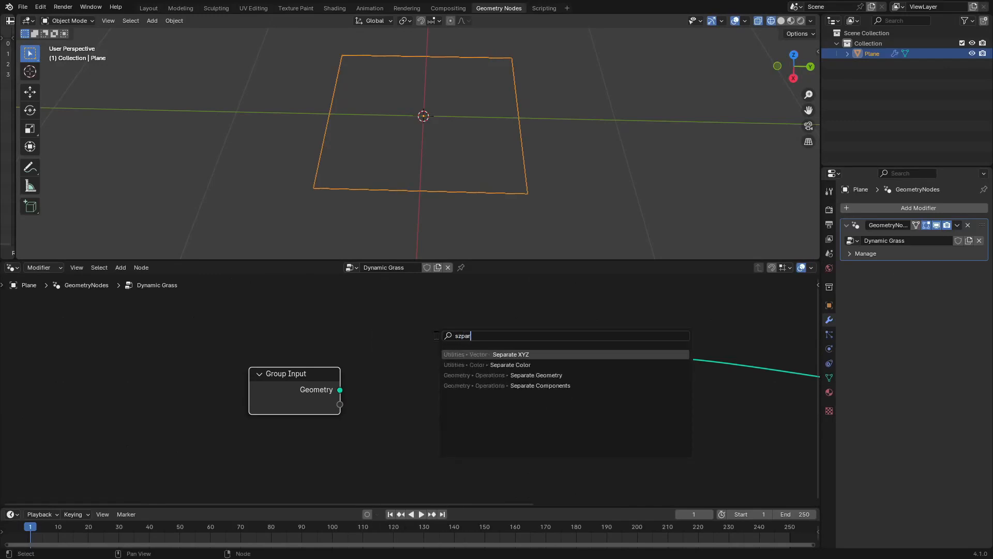
key("Return")
left_click(437, 334)
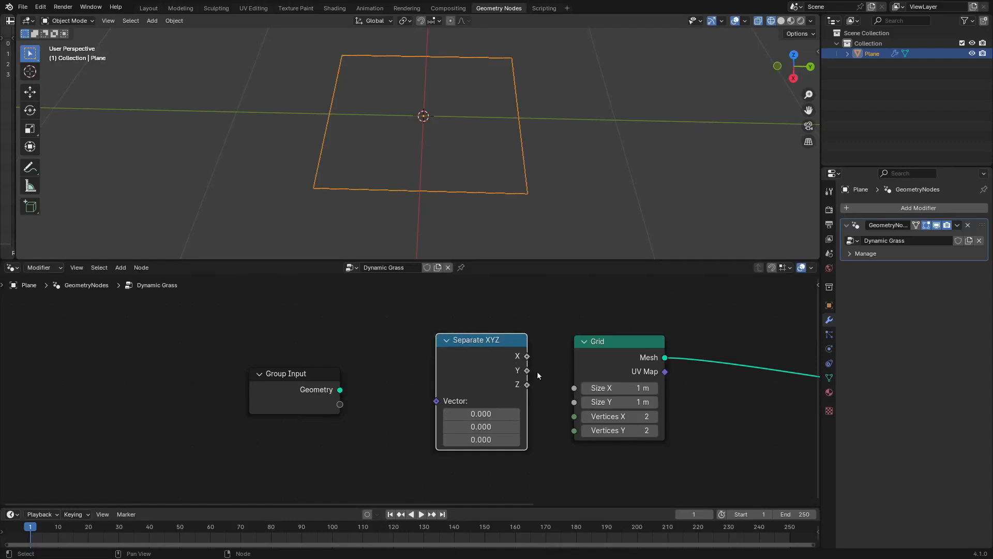
Connect the X and Y outputs of Separate XYZ to the Grid's Size X and Size Y, and space Group Input farther away
mouse_move(527, 356)
left_mouse_down()
mouse_move(579, 392)
mouse_move(526, 370)
left_mouse_up()
middle_click_drag(326, 387, 460, 374)
scroll(461, 373, "up", 1)
left_click_drag(459, 372, 285, 366)
Add a Math node set to Multiply before Separate XYZ, feeding its Value output into the Vector input
key("shift+a")
left_click(521, 333)
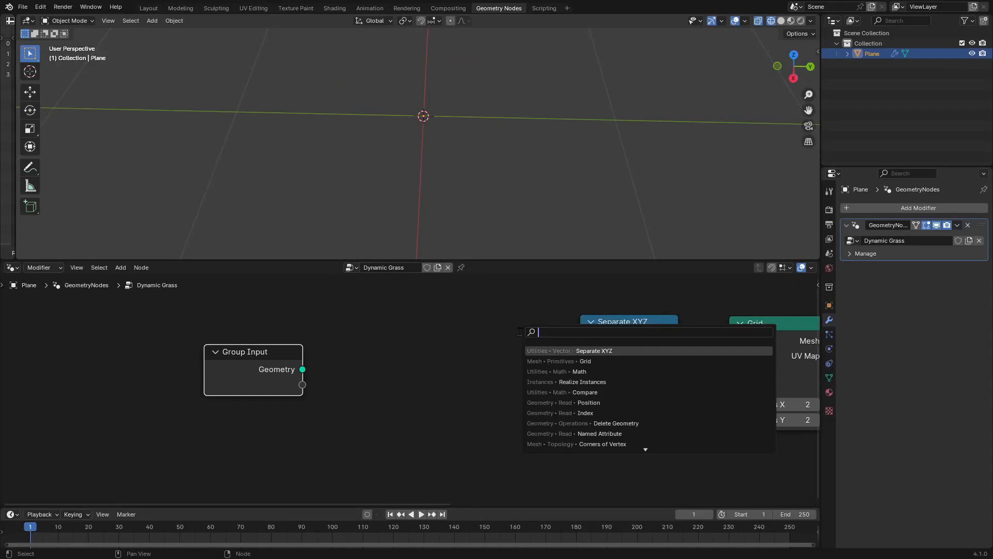
type("add")
key("Return")
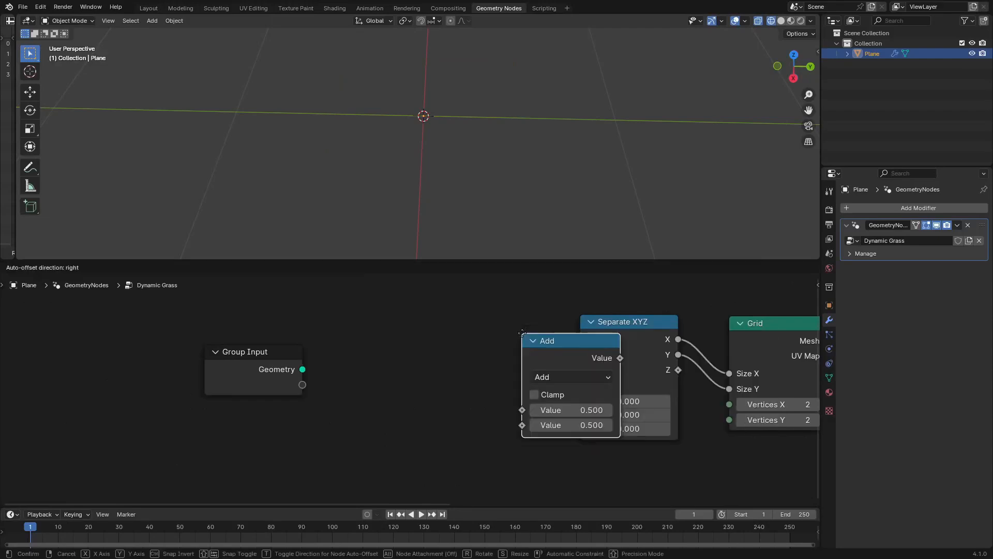
left_click(428, 334)
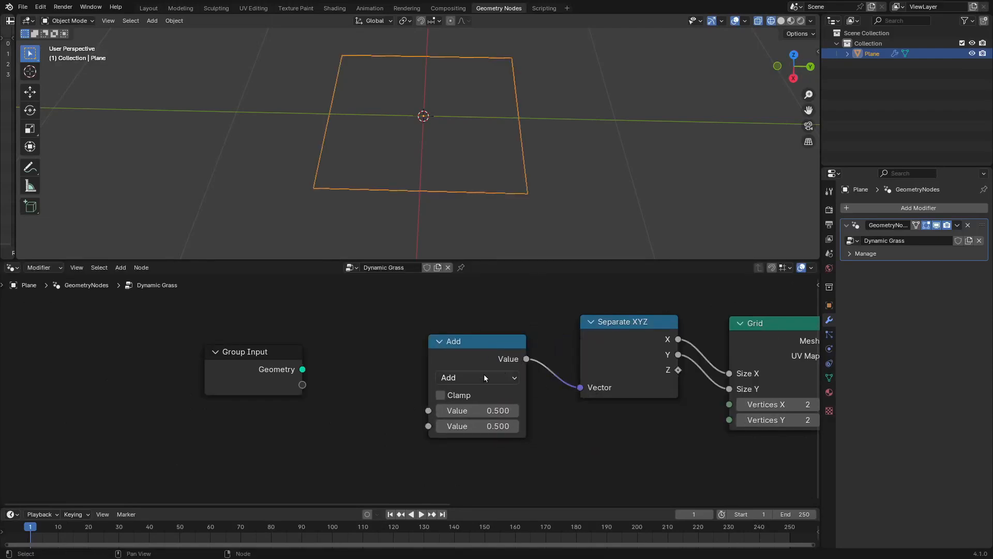
left_click(484, 378)
left_click(469, 228)
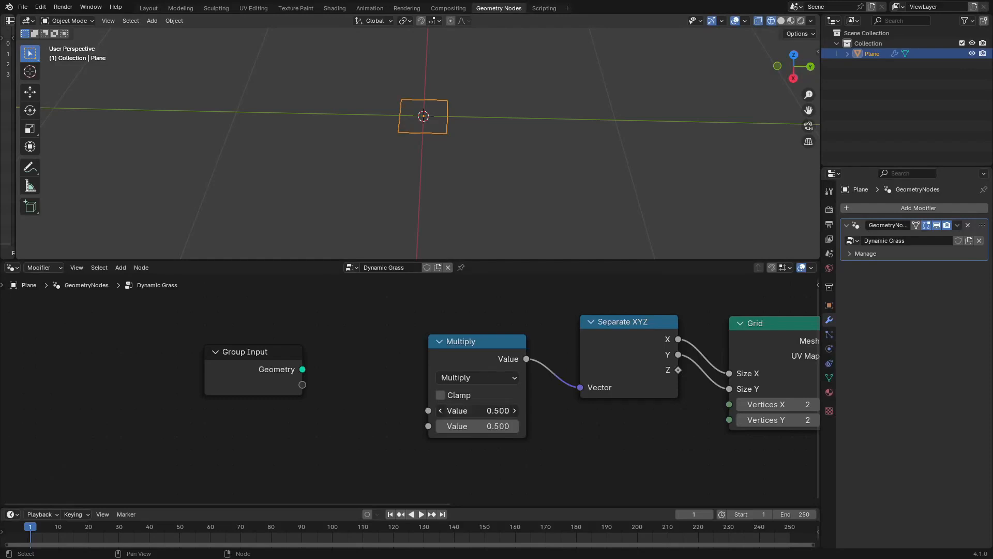
Set the Multiply node's first value to 1 and its second value to 10
left_click_drag(482, 414, 483, 427)
key("Return")
left_click(477, 424)
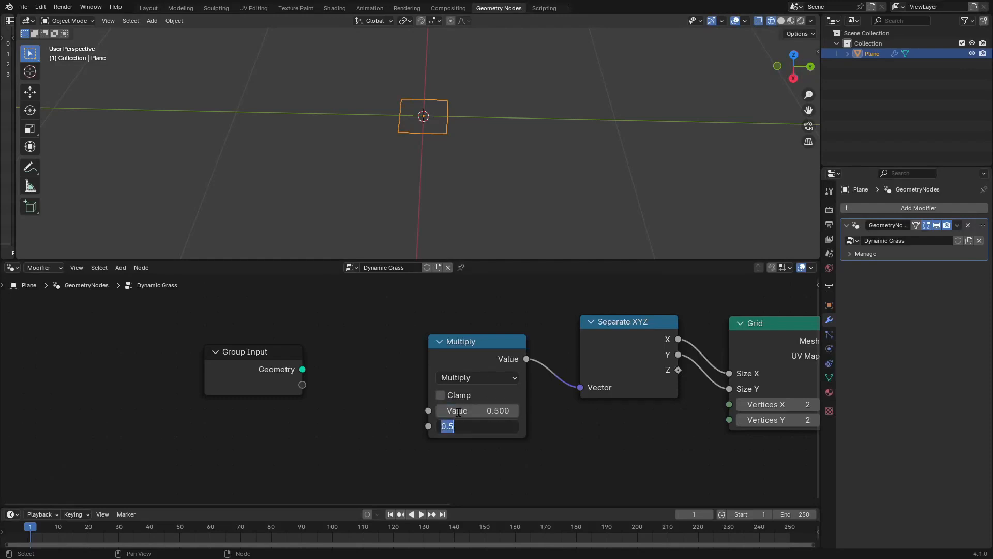
type("10")
key("Return")
left_click(452, 410)
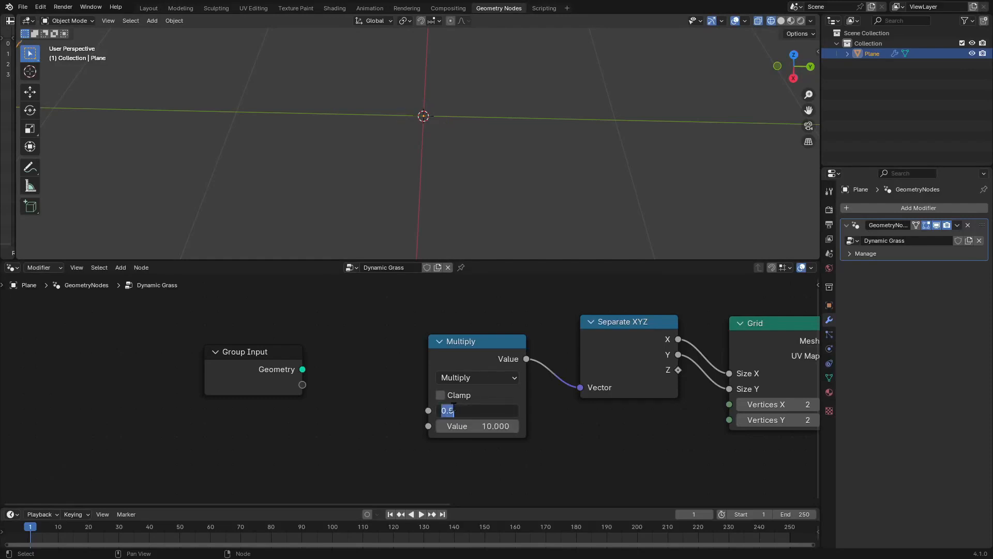
type("1")
key("Return")
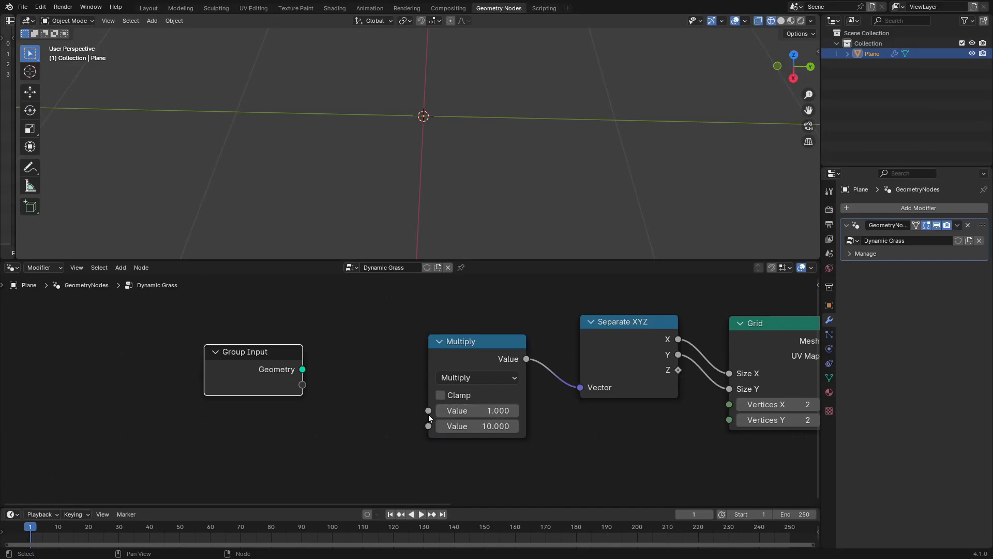
Link the Multiply node's first value to a new Group Input socket and show the plane in solid shading with its transform properties
left_click_drag(428, 414, 302, 385)
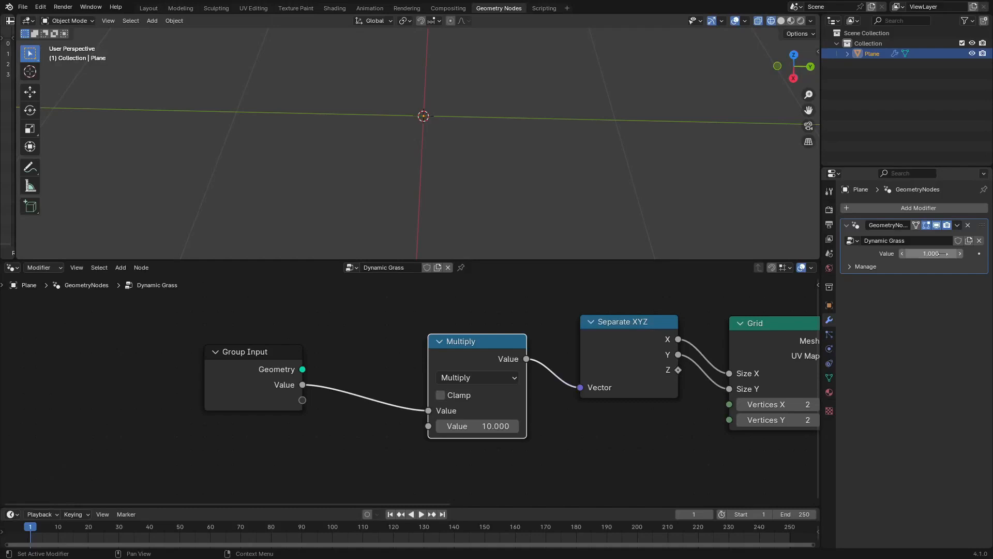
key("shift+z")
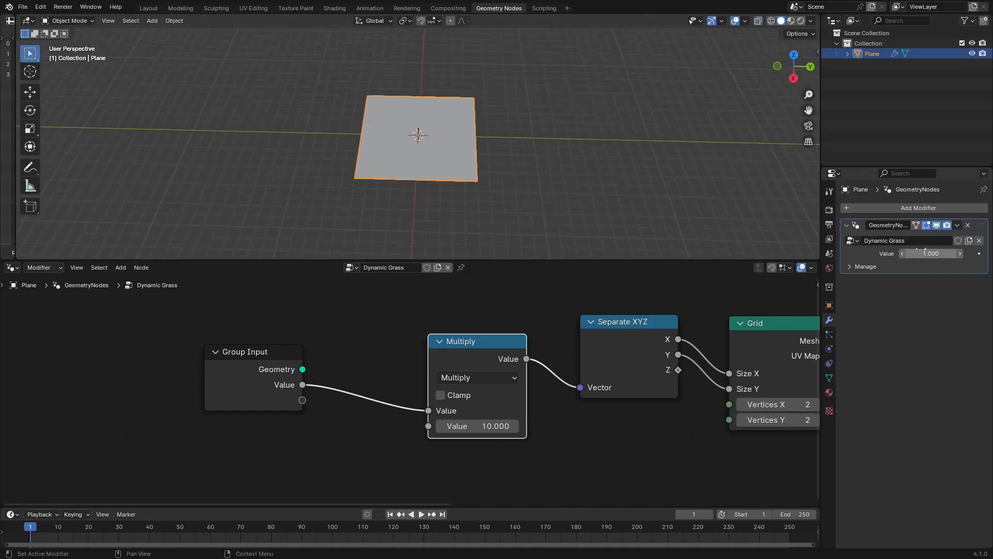
mouse_move(918, 253)
left_mouse_down()
mouse_move(972, 253)
mouse_move(918, 253)
left_mouse_up()
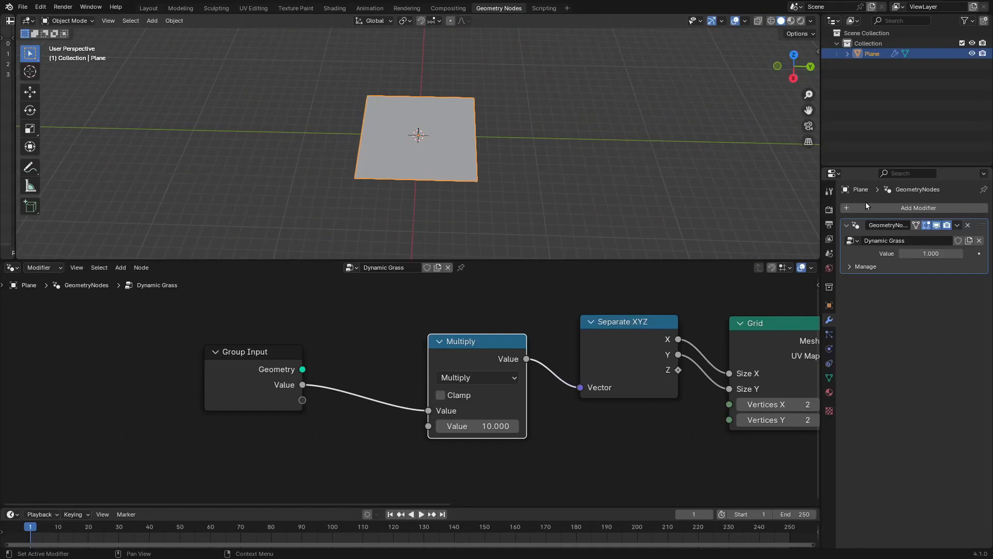
key("n")
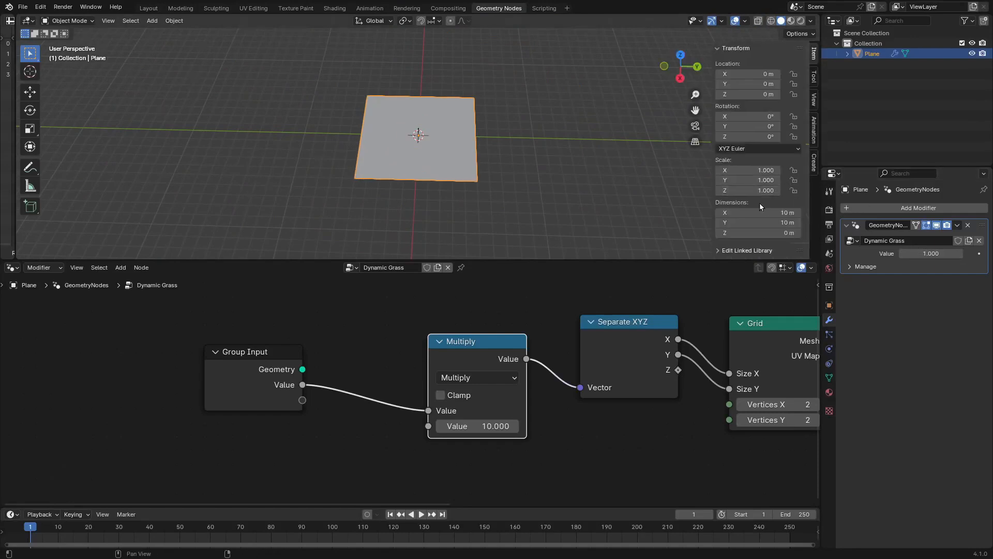
Test the Multiply node's second value at 1, restore it to 10, and try adjusting the modifier's Value
left_click(481, 428)
type("1")
key("Return")
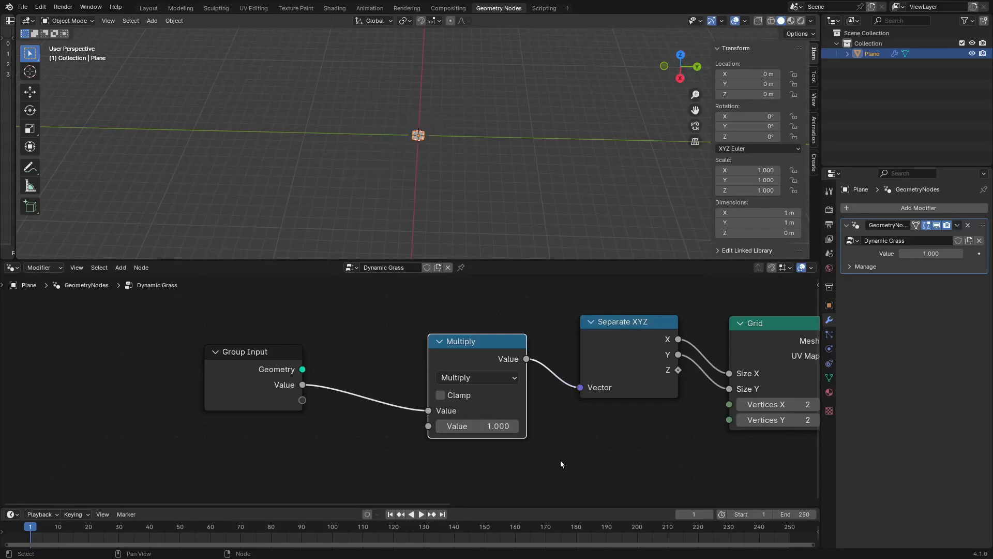
left_click(477, 426)
type("10")
key("Return")
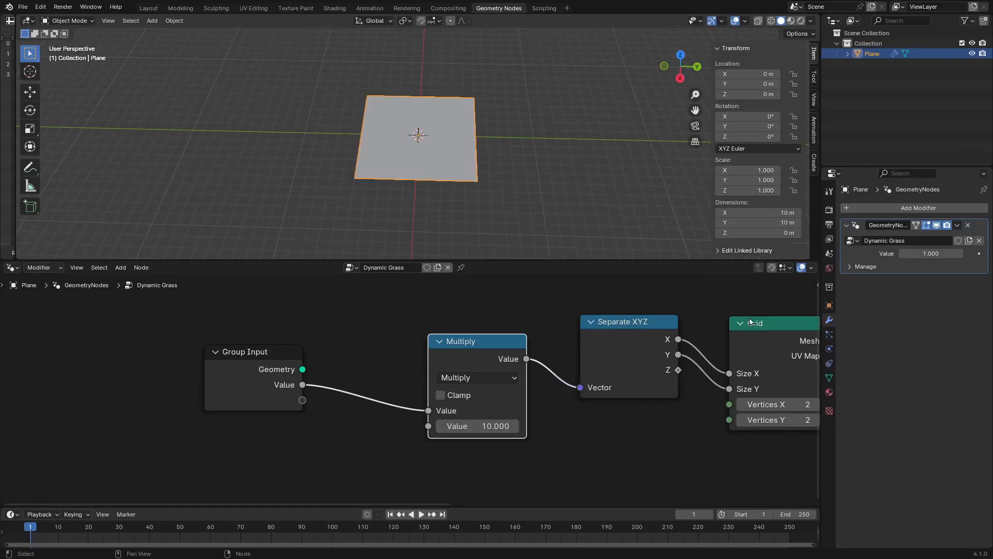
mouse_move(931, 253)
left_mouse_down()
mouse_move(957, 253)
mouse_move(926, 253)
mouse_move(957, 253)
mouse_move(939, 254)
left_mouse_up()
right_click(931, 253)
Add a Distribute Points on Faces node on the link between the Grid's Mesh output and Group Output
scroll(628, 345, "down", 7)
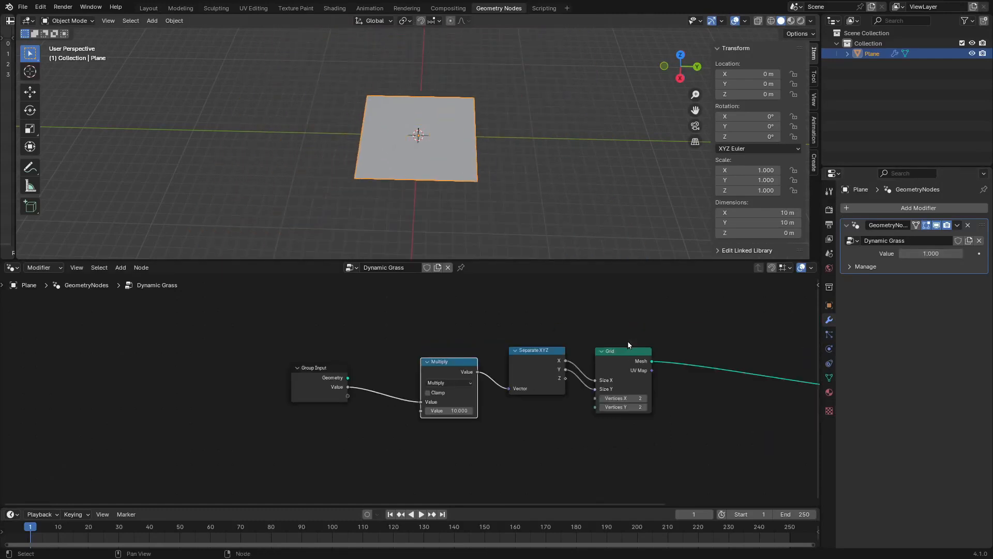
scroll(425, 359, "right", 5, "ctrl")
scroll(434, 360, "up", 3)
scroll(434, 360, "left", 2, "ctrl")
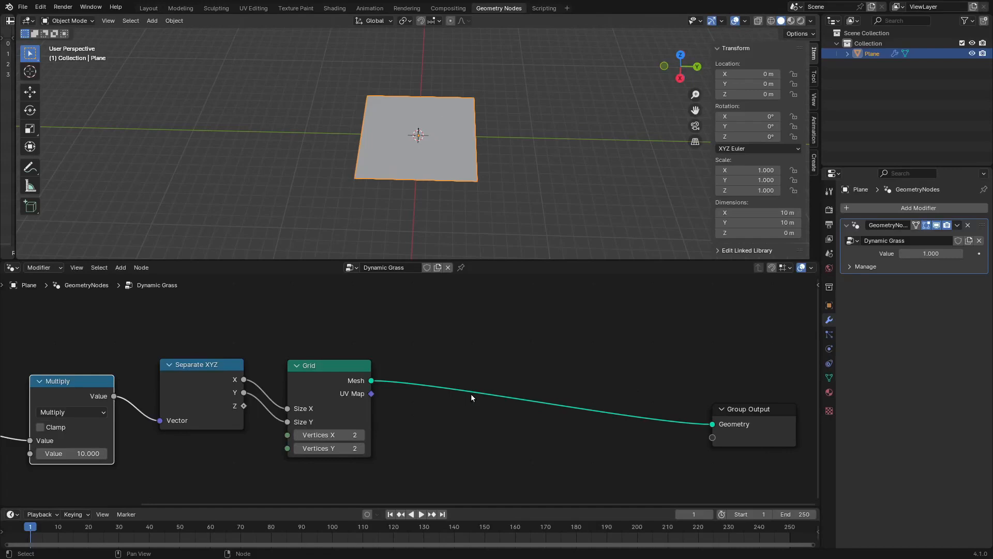
key("shift+a")
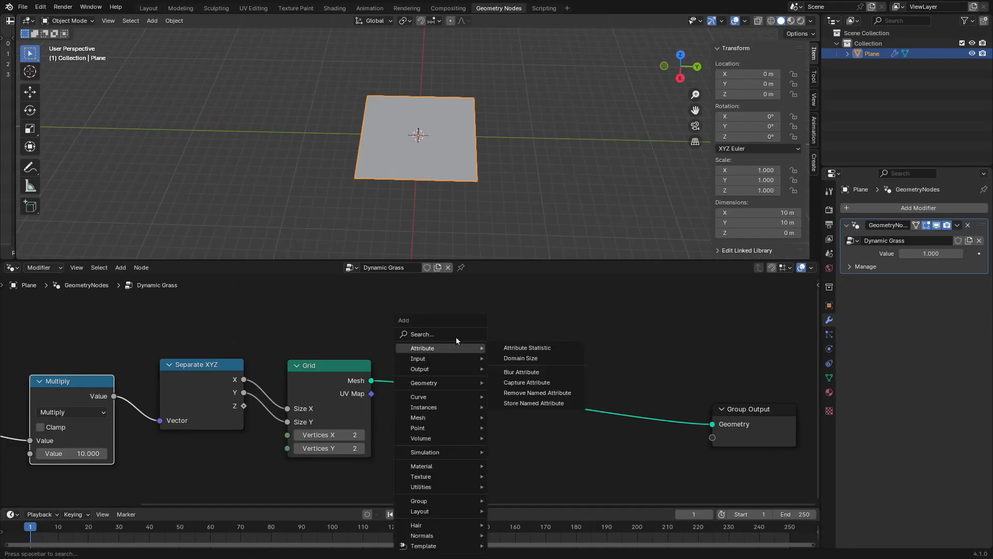
left_click(456, 335)
type("distr")
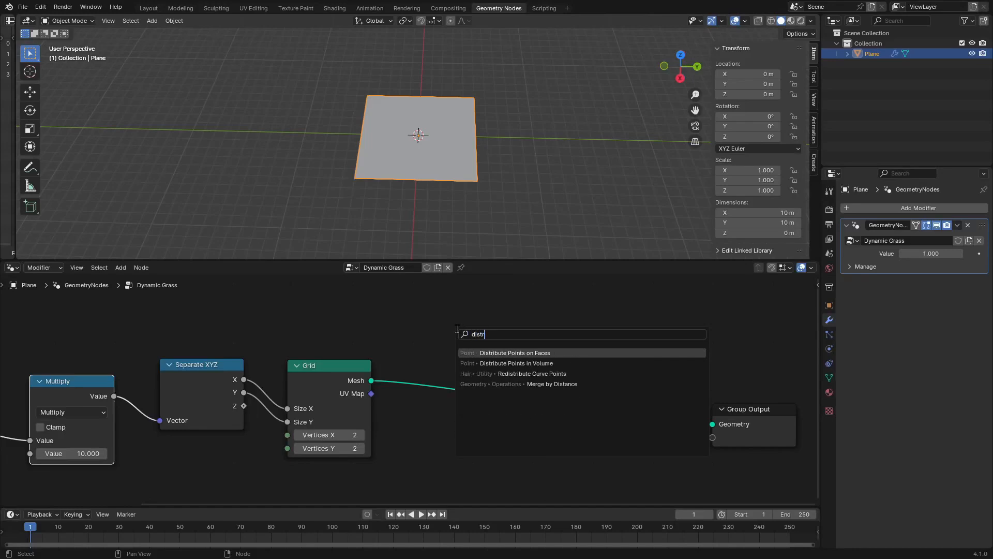
key("Return")
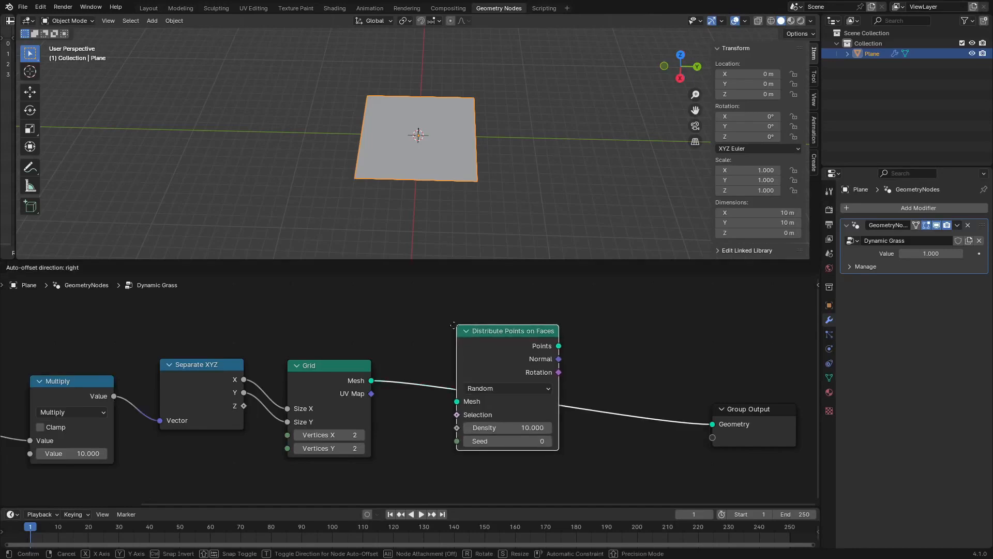
left_click(457, 331)
Add an Instance on Points node between Distribute Points on Faces and Group Output, and move the distribution node closer to Grid
key("shift+a")
left_click(684, 317)
type("instance")
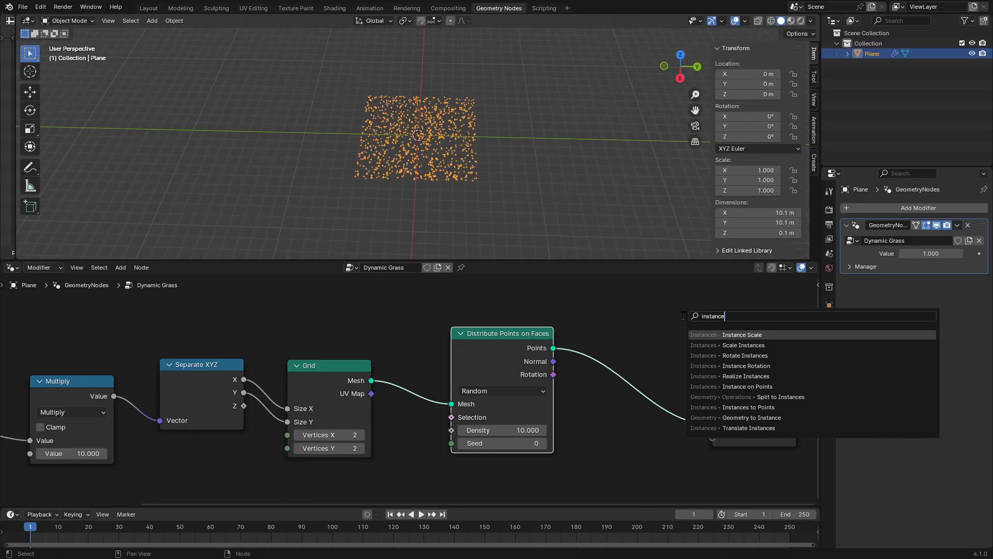
type(" on")
key("Return")
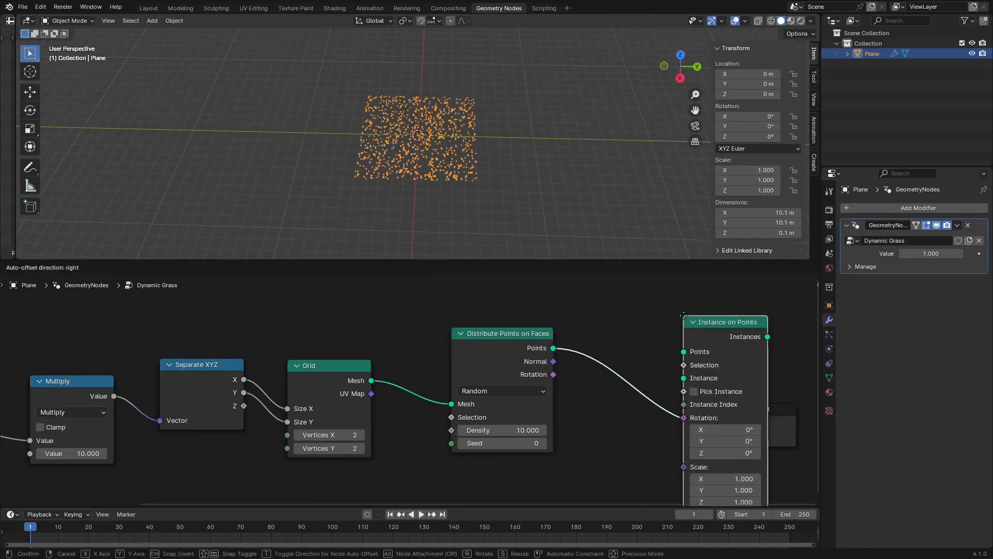
left_click(643, 303)
scroll(558, 422, "down", 4)
middle_click_drag(558, 422, 644, 414)
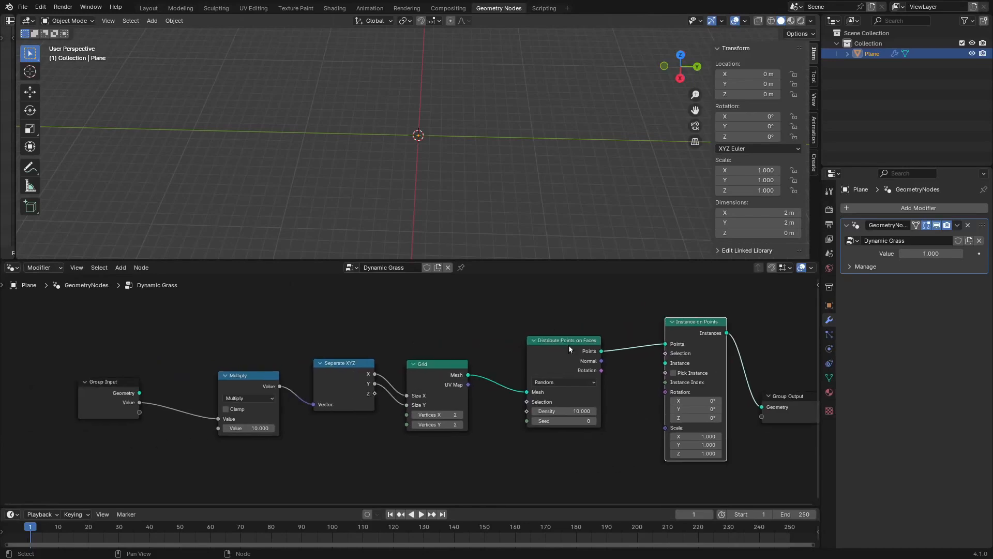
left_click_drag(561, 342, 534, 343)
middle_click_drag(526, 456, 460, 471)
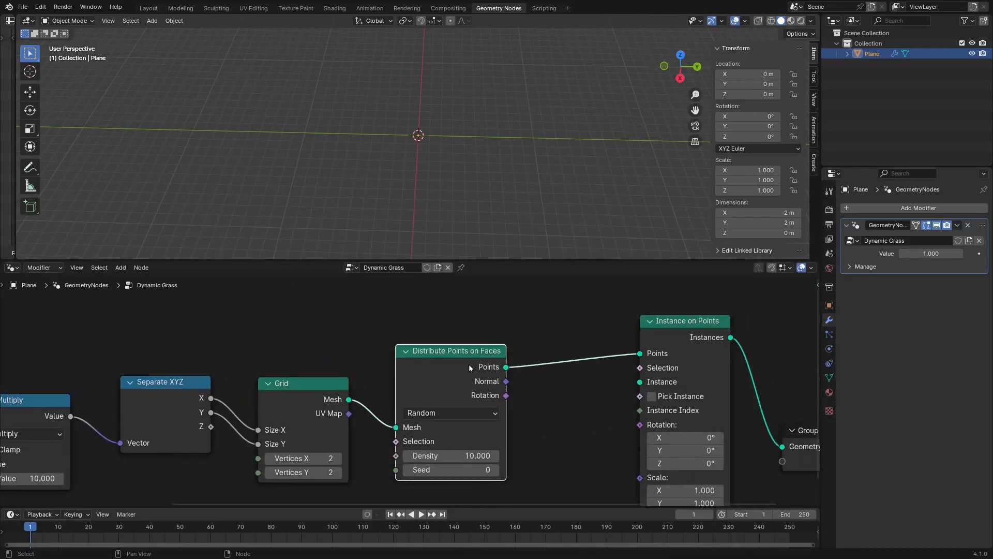
Preview the distributed points with a Viewer node, try adjusting the point density, and delete the Viewer
left_click(467, 365, "ctrl+shift")
scroll(445, 98, "up", 3)
middle_click_drag(486, 163, 491, 155)
scroll(492, 156, "up", 1)
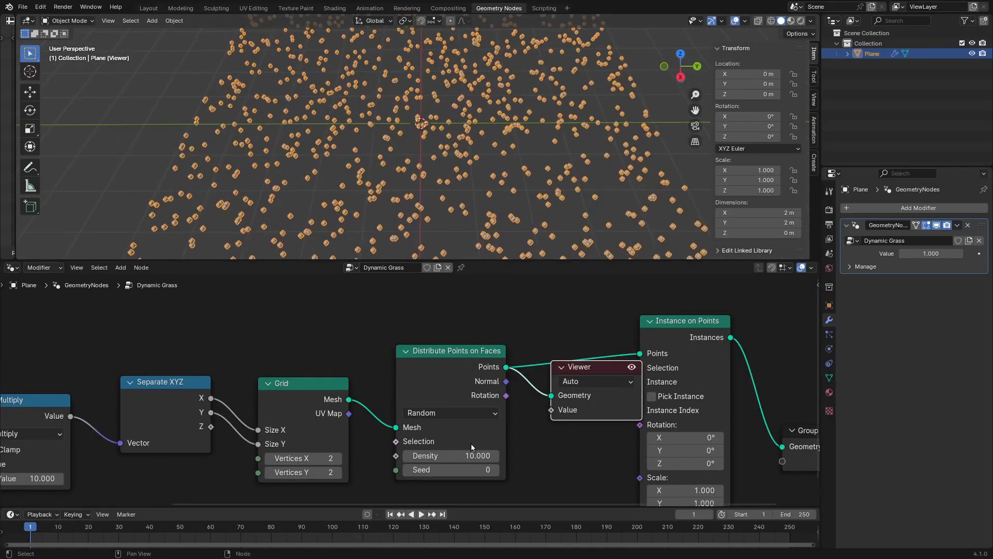
middle_click_drag(472, 448, 549, 401)
scroll(549, 402, "up", 3)
left_click_drag(548, 408, 480, 408)
right_click(556, 408)
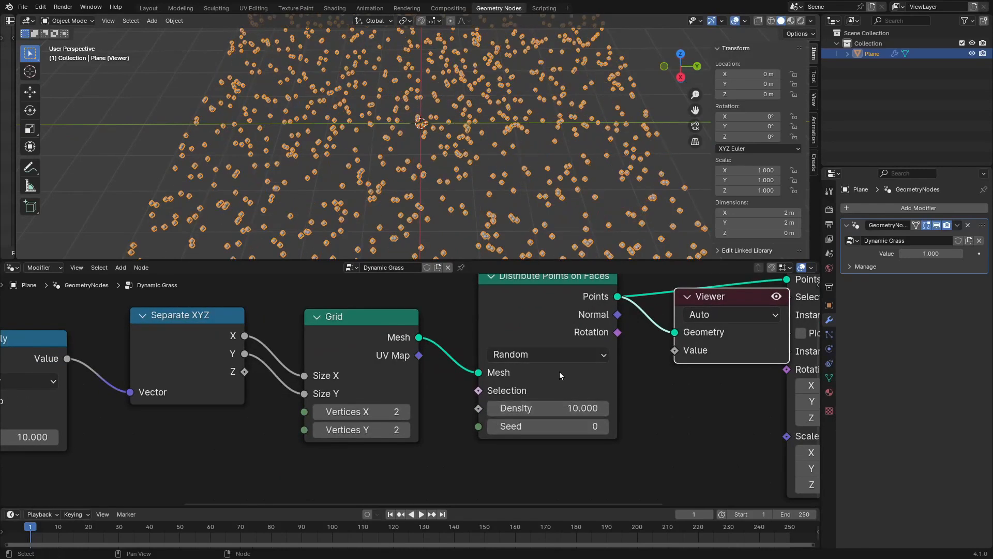
scroll(537, 332, "down", 1)
middle_click_drag(538, 337, 490, 357)
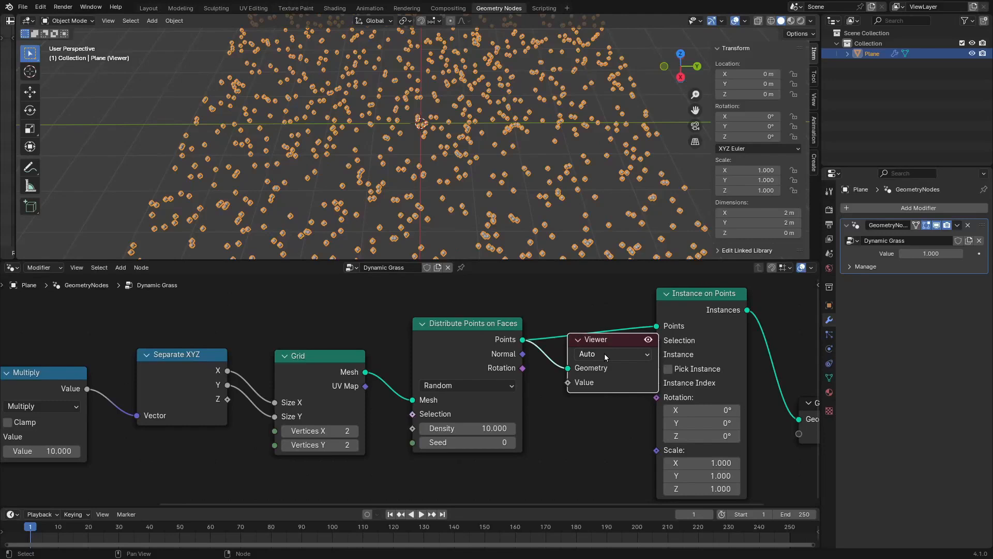
key("x")
Add a Curve Line node below the Distribute Points on Faces node
middle_click_drag(694, 386, 609, 334)
scroll(471, 393, "down", 6)
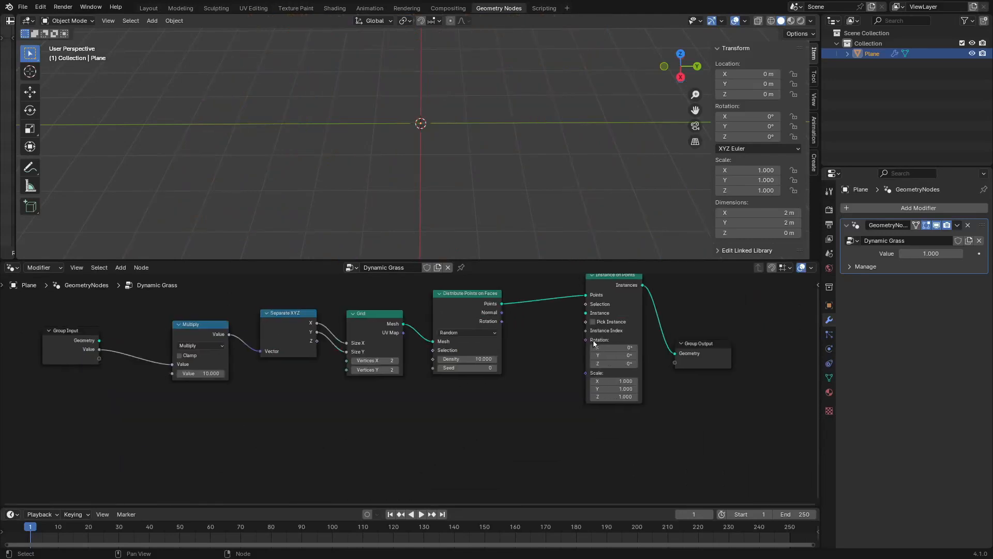
key("shift+a")
left_click(399, 333)
type("c")
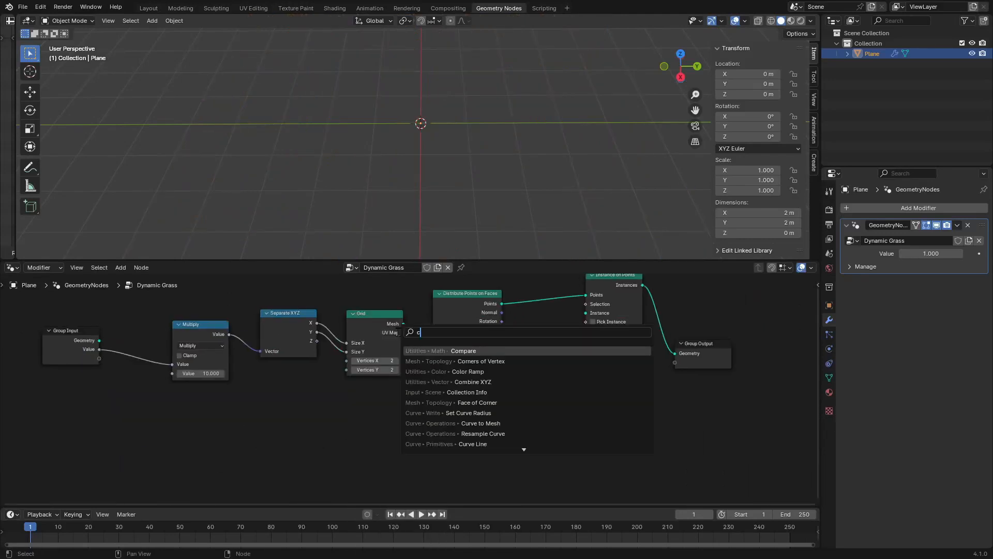
type("urve ")
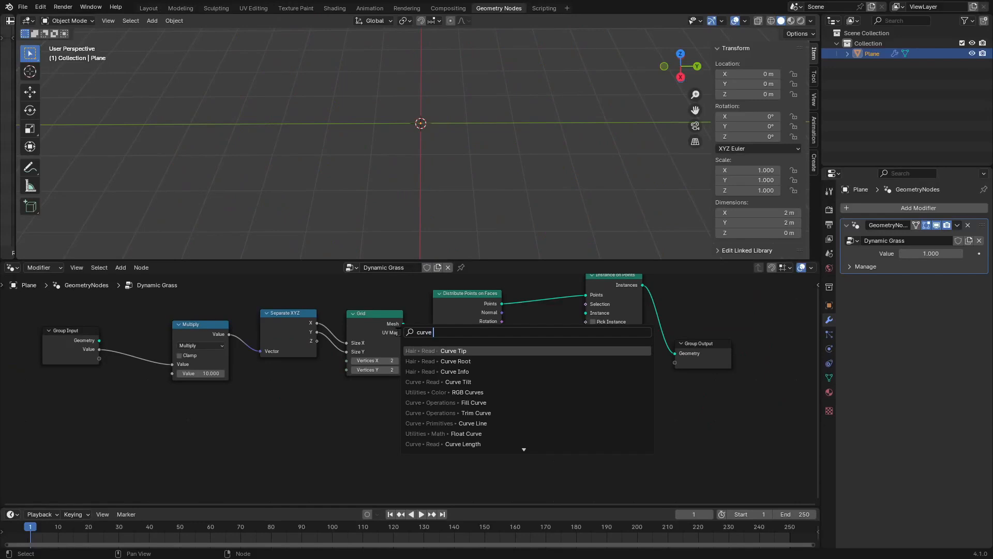
type("line")
key("Return")
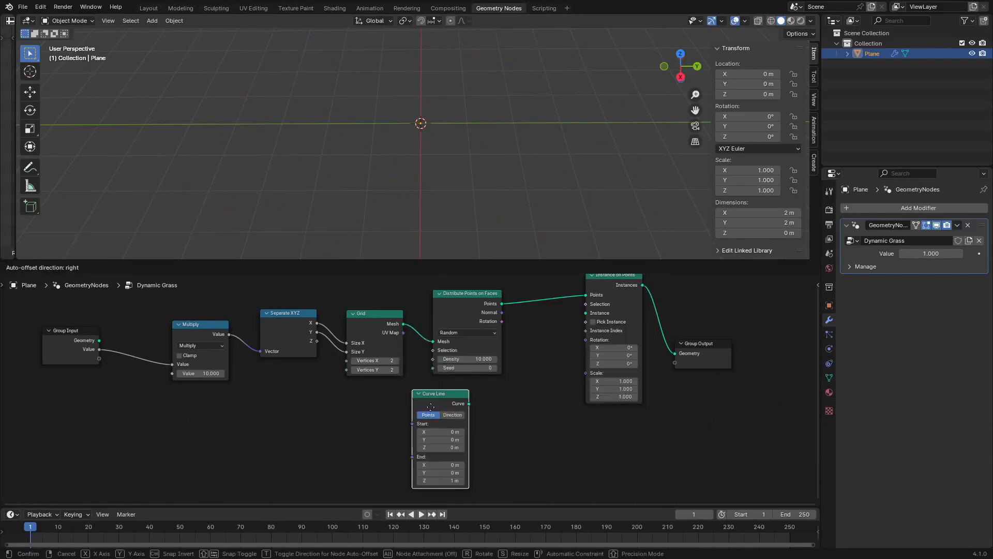
left_click(457, 426)
Connect the Curve Line's Curve output to the Instance input of Instance on Points and view the instanced lines from the side
left_click_drag(494, 422, 586, 319)
middle_click_drag(529, 223, 504, 178)
scroll(504, 178, "down", 5)
scroll(506, 181, "up", 4)
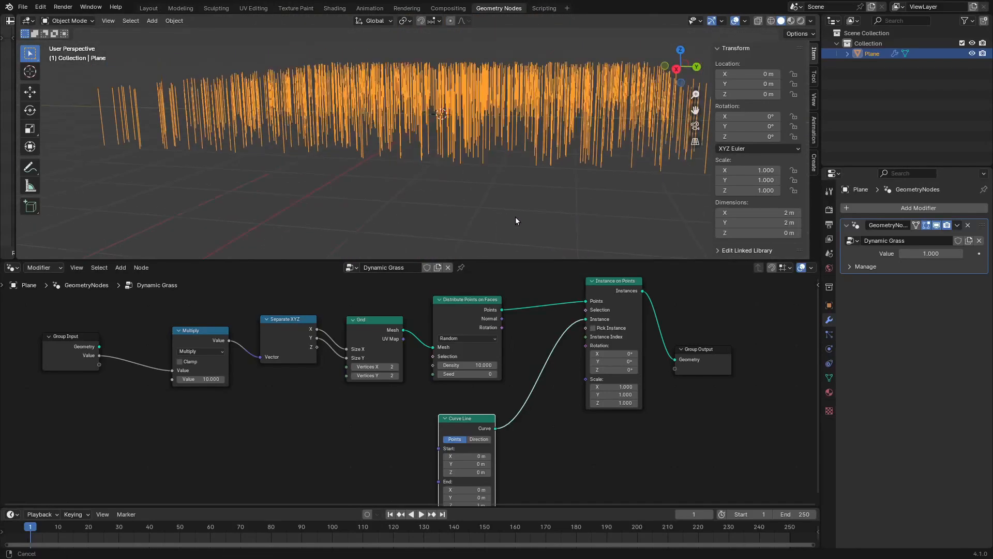
Insert a Resample Curve node on the link between Curve Line and the Instance input of Instance on Points
middle_click_drag(516, 216, 552, 243, "shift")
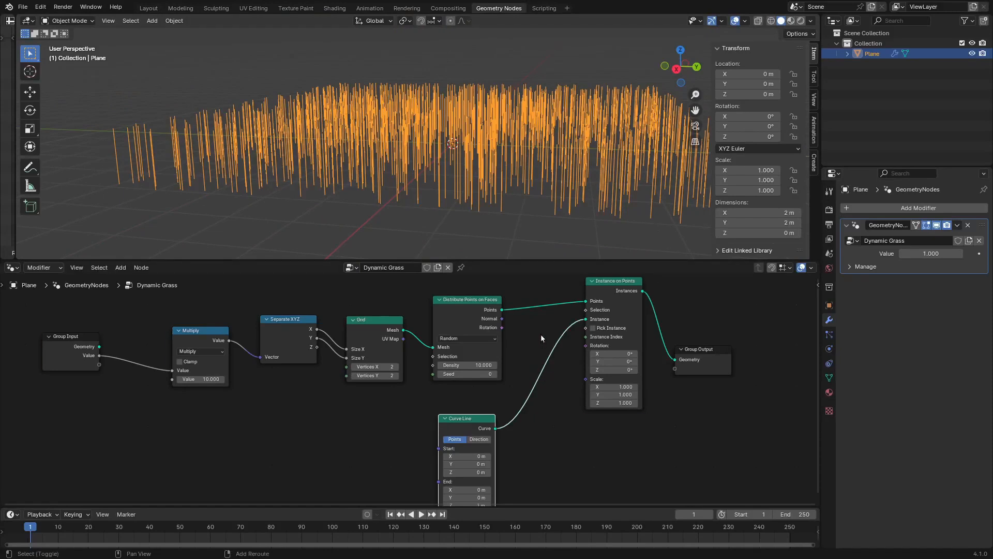
scroll(566, 407, "up", 2)
middle_click_drag(493, 138, 519, 147)
middle_click_drag(390, 385, 378, 284)
scroll(378, 303, "up", 1)
middle_click_drag(320, 133, 330, 100)
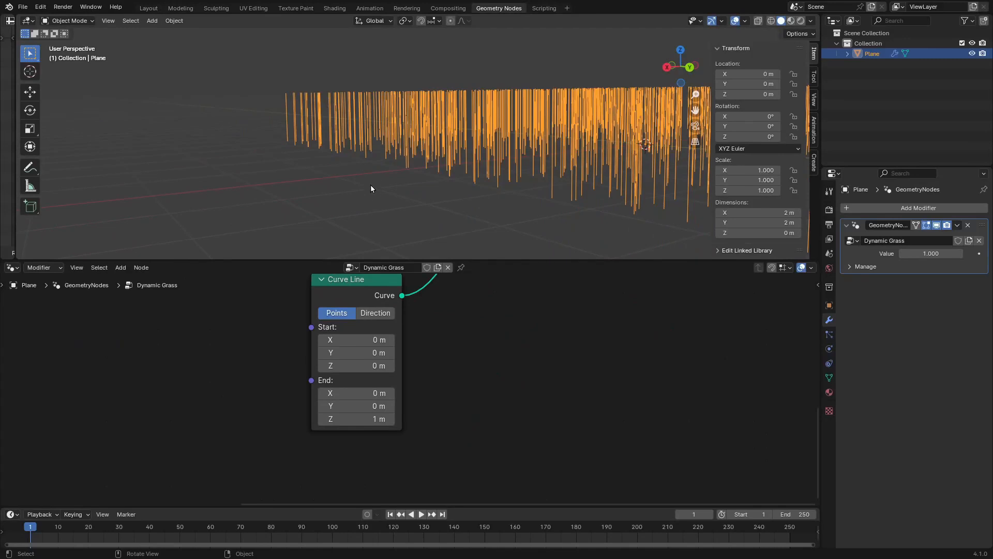
key("Home")
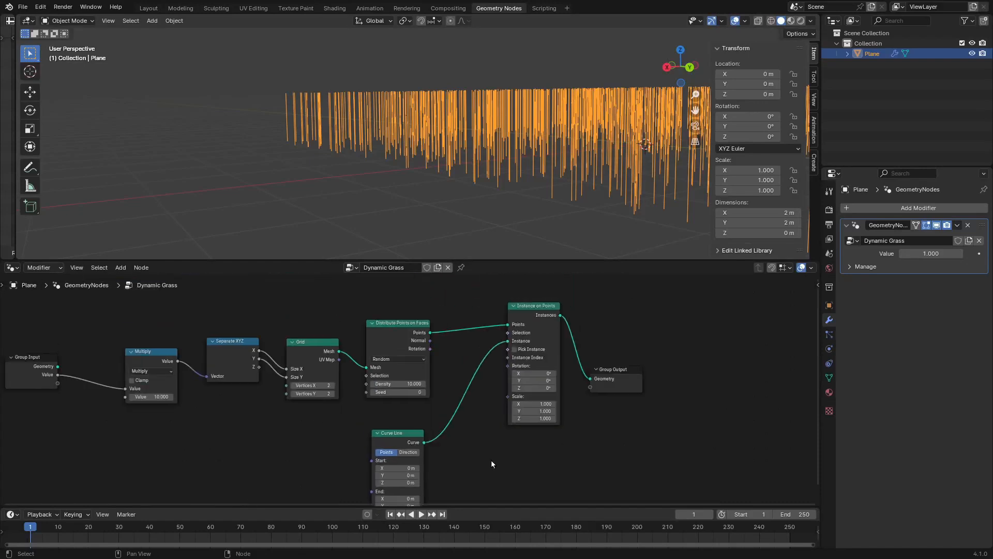
key("shift+a")
left_click(461, 335)
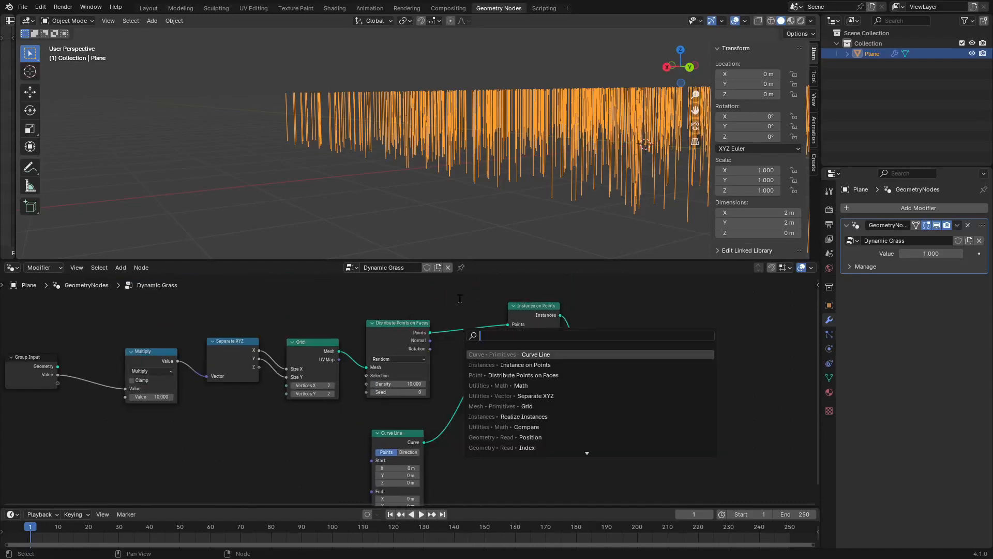
type("resal")
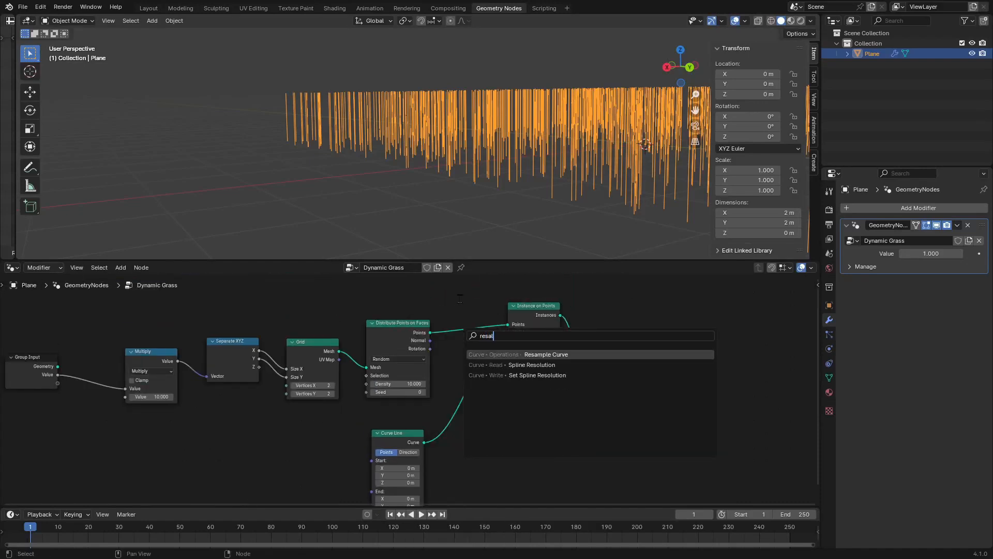
key("Return")
left_click(455, 374)
Set the Resample Curve node's count to 3
scroll(380, 159, "up", 4)
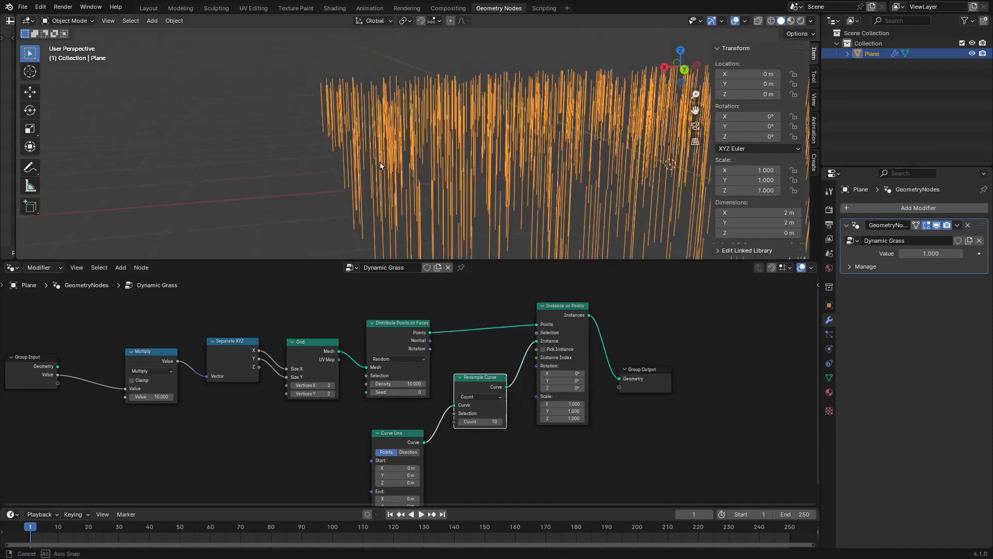
scroll(467, 438, "up", 2)
left_click(503, 433)
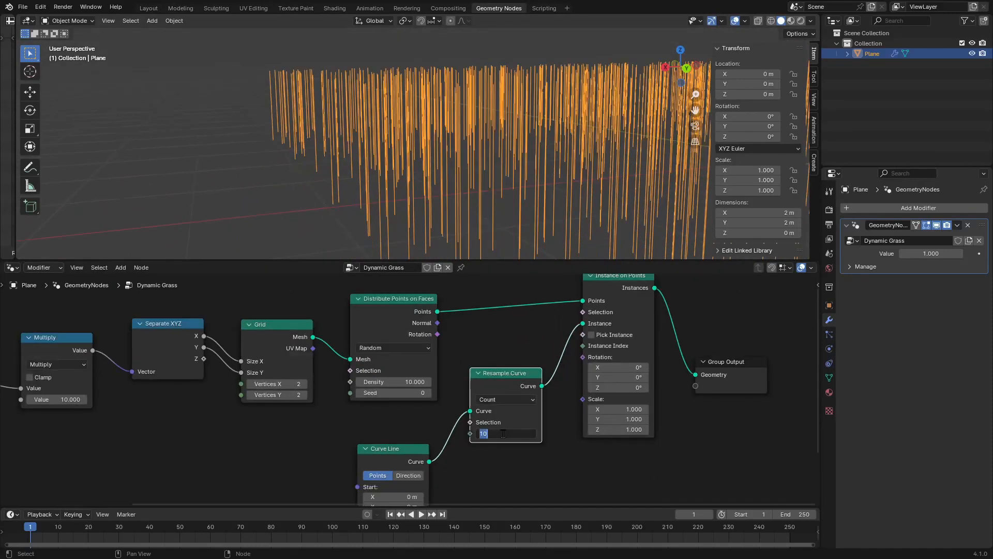
type("3")
key("Return")
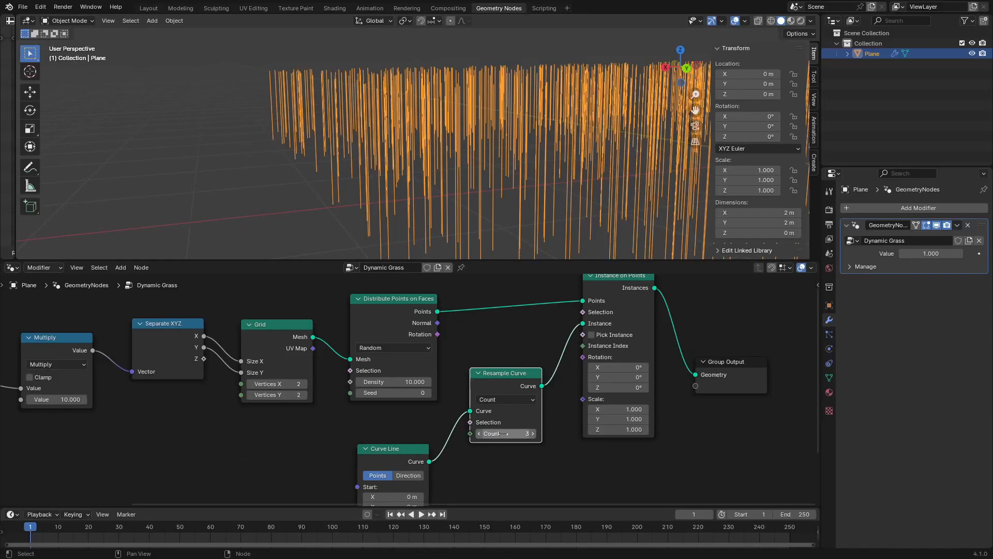
Move the Group Output node far away from Instance on Points to make room for more nodes
scroll(439, 393, "down", 3)
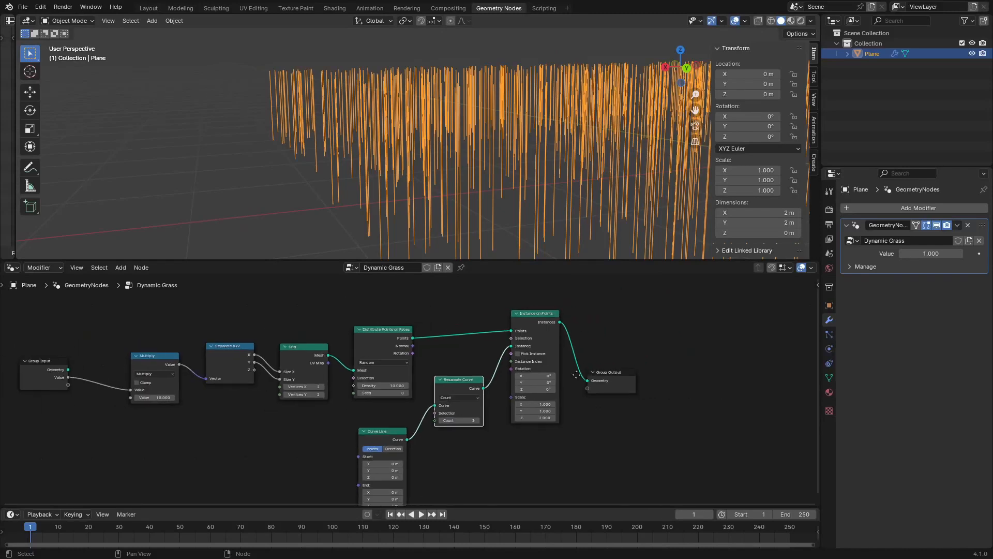
middle_click_drag(638, 357, 445, 364)
left_click(449, 396)
left_click_drag(450, 396, 736, 336)
scroll(405, 355, "up", 1, "shift")
middle_click_drag(294, 431, 300, 399)
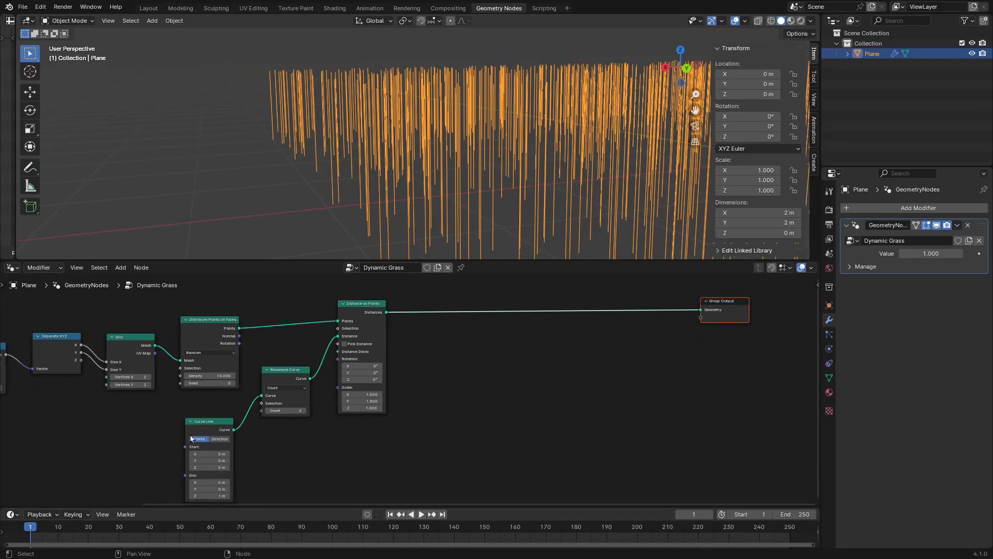
Insert a Curve to Mesh node on the link between Instance on Points and Group Output
middle_click_drag(358, 387, 207, 481)
key("shift+a")
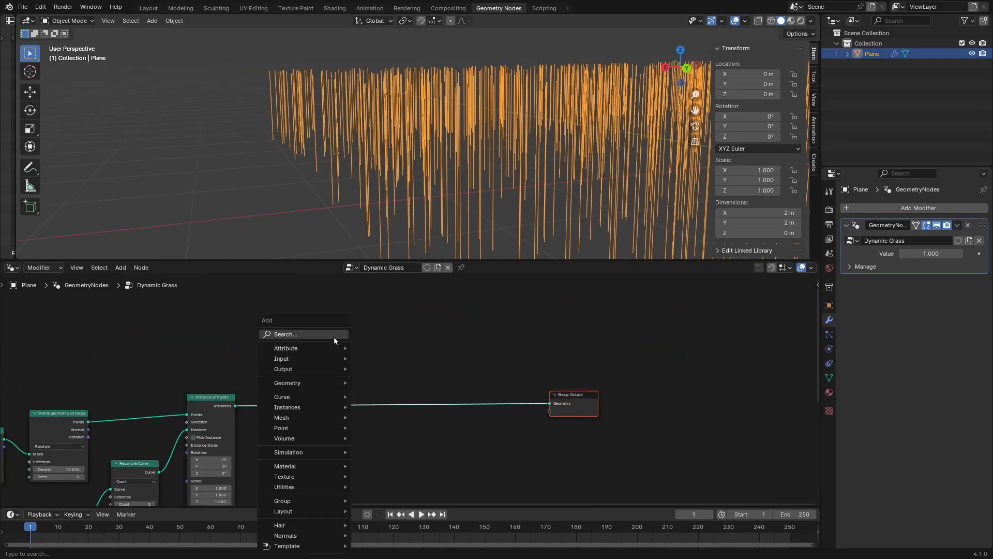
left_click(334, 337)
type("c")
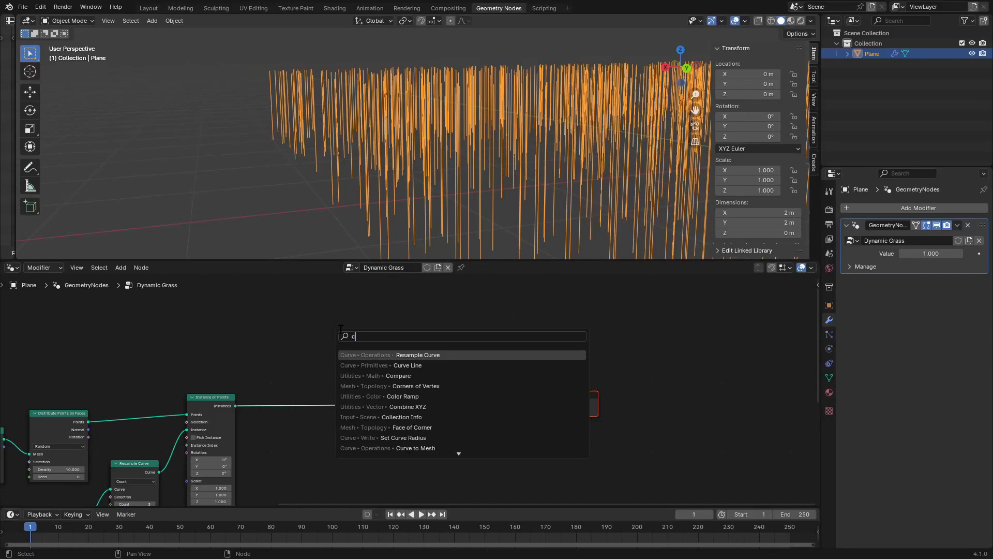
type("urve to mesh")
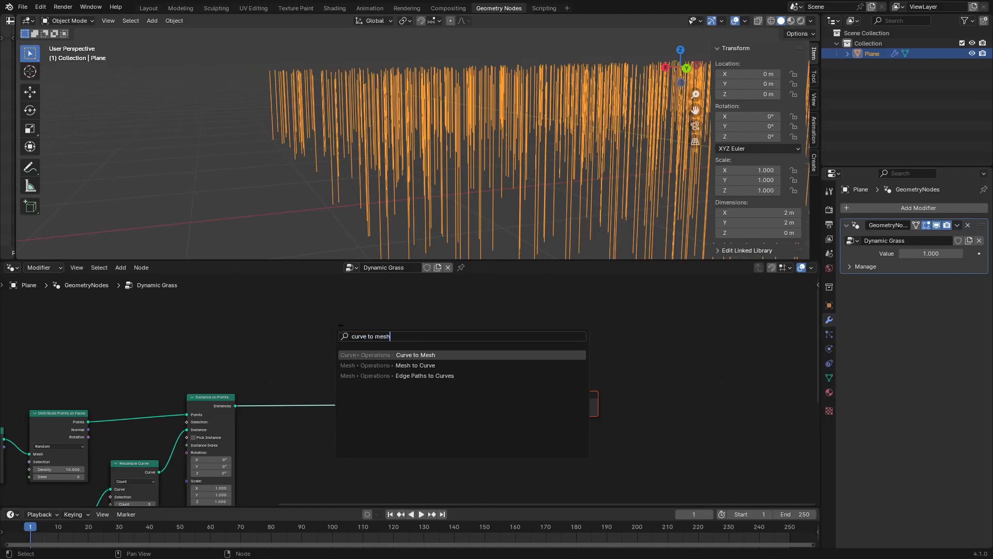
key("Return")
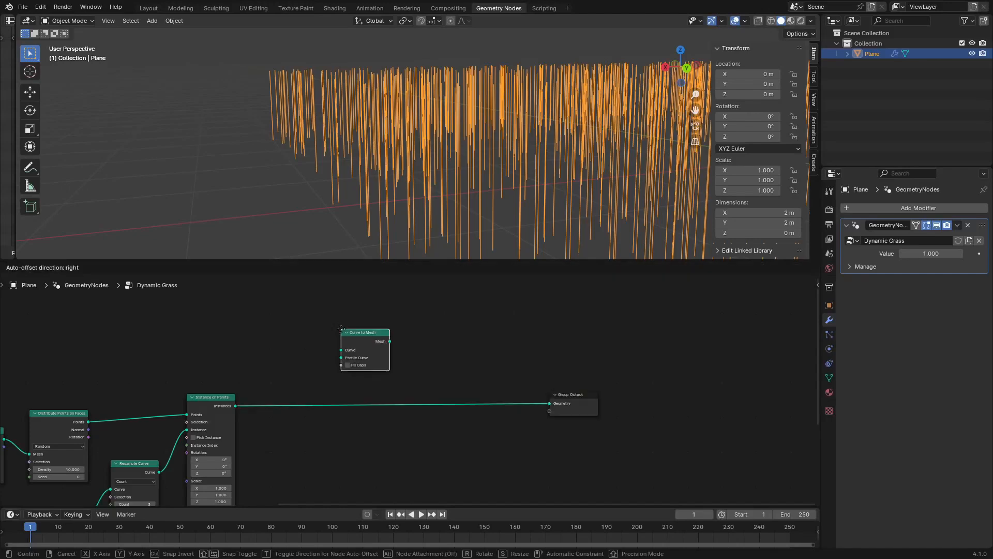
left_click(322, 384)
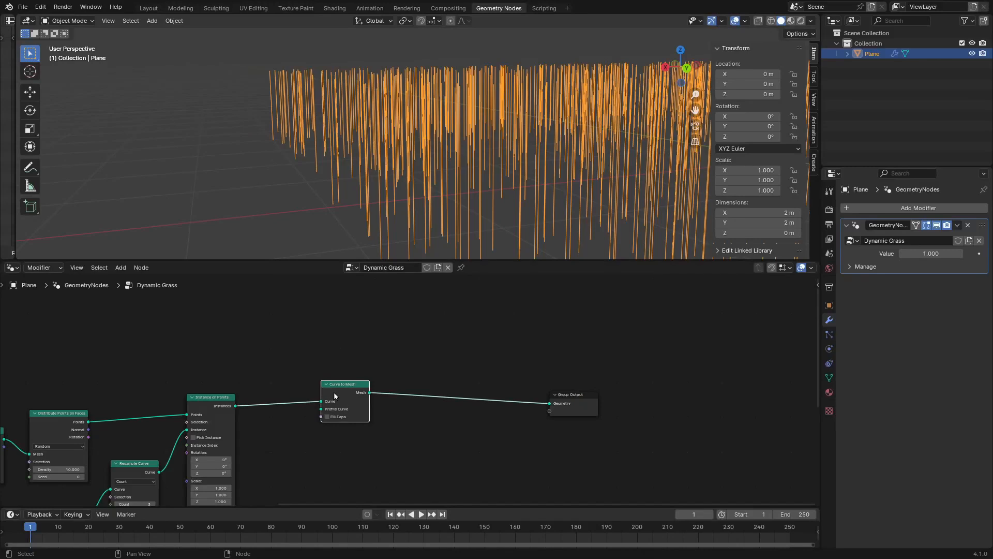
left_click_drag(330, 388, 324, 398)
key("shift+a")
key("Escape")
Add a Curve Circle node connected to the Profile Curve input of Curve to Mesh
scroll(396, 368, "up", 4)
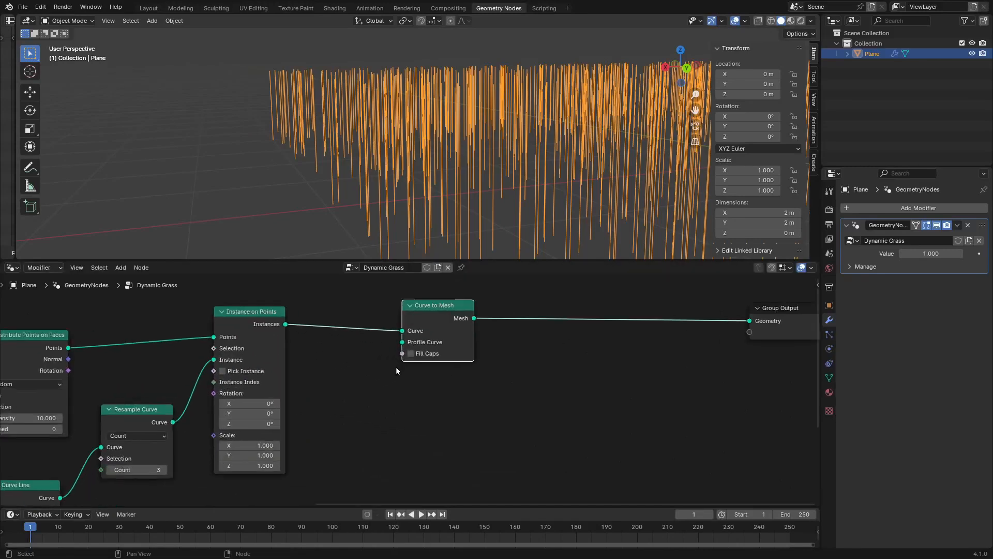
left_click_drag(442, 324, 392, 389)
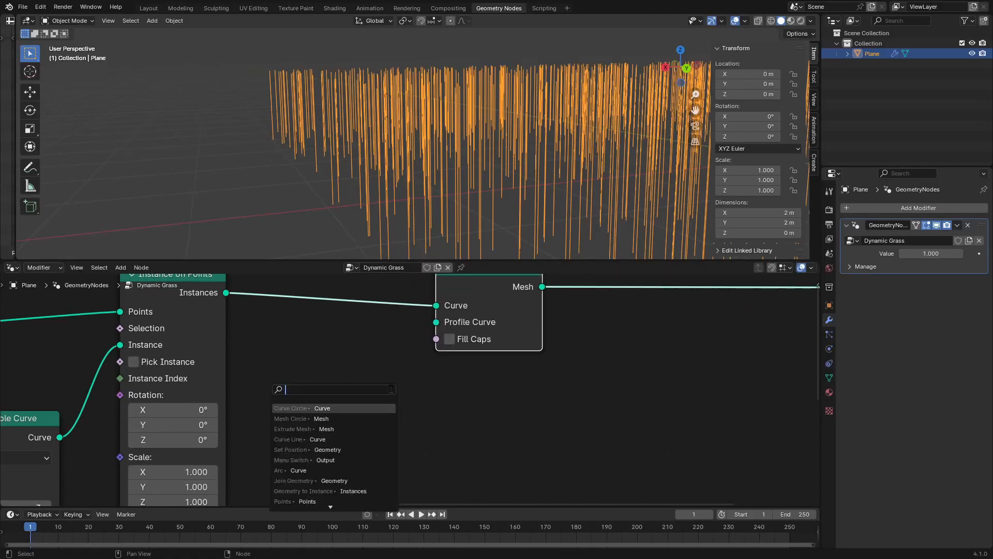
type("circl")
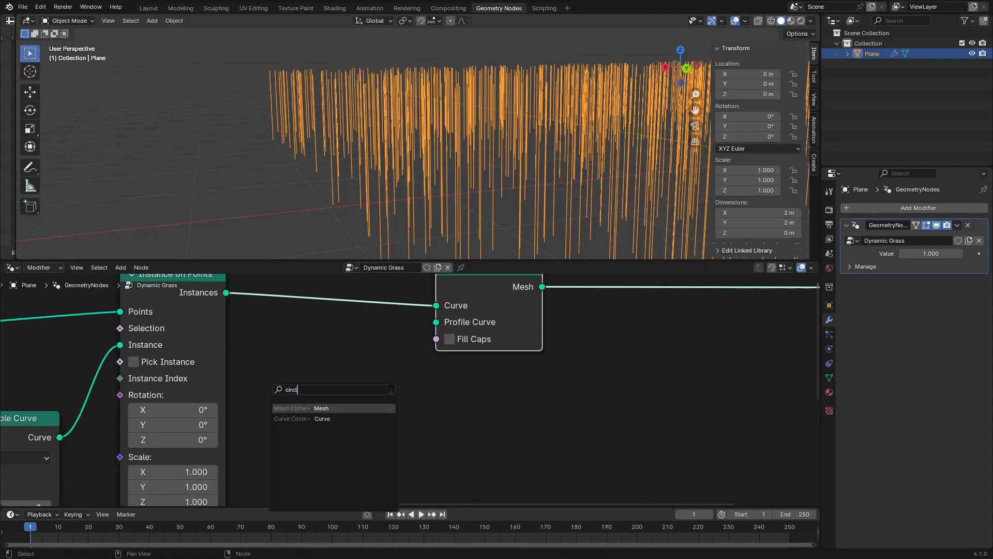
key("Down")
key("Return")
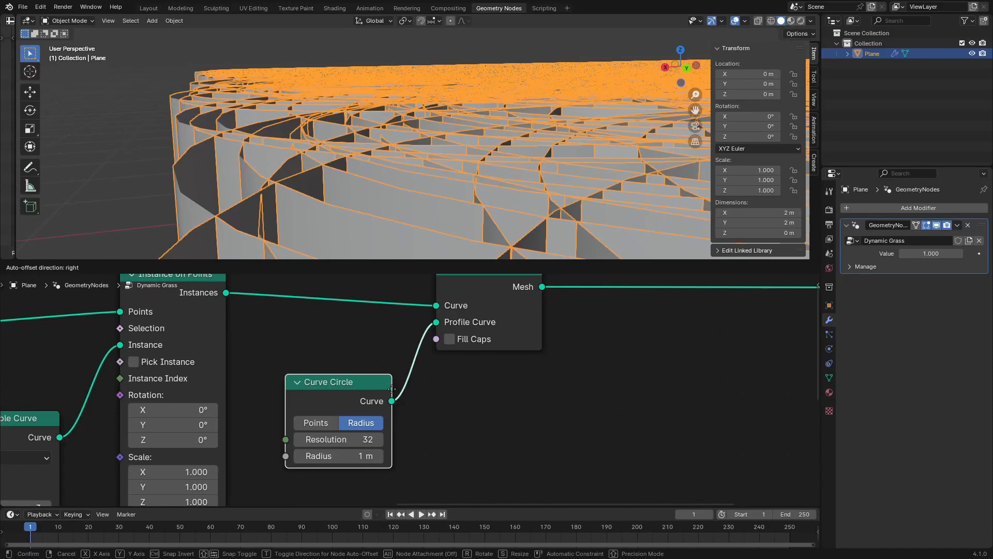
left_click(392, 389)
middle_click_drag(174, 384, 286, 391)
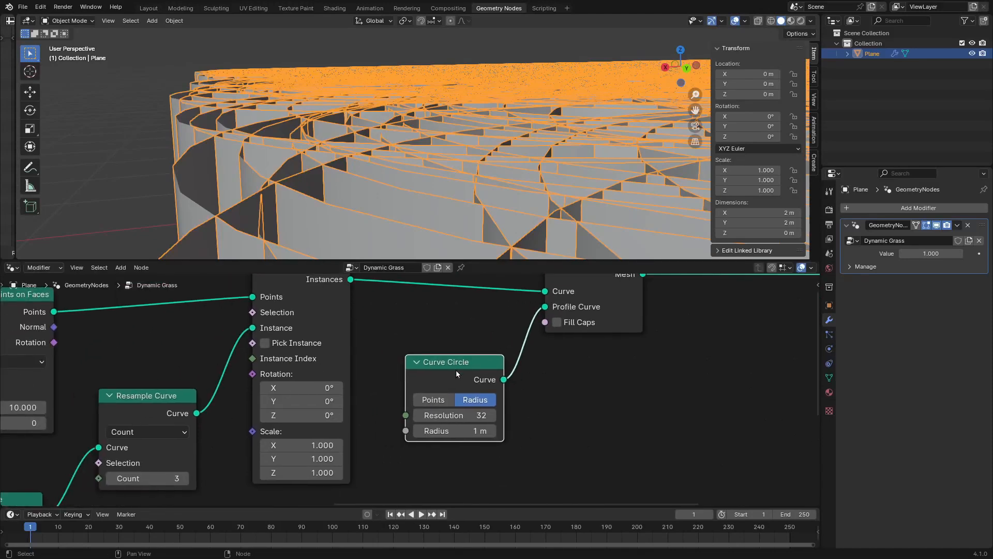
left_click_drag(472, 379, 476, 379)
Try a Curve Circle resolution of 3 and settle on a resolution of 2
left_click(456, 415)
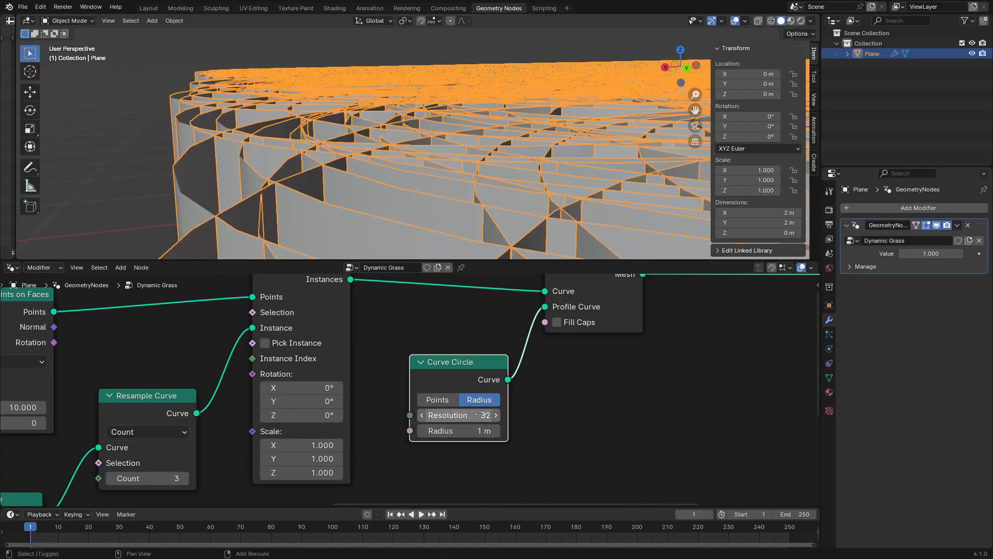
type("3")
key("Return")
middle_click_drag(538, 162, 515, 254)
left_click(470, 414)
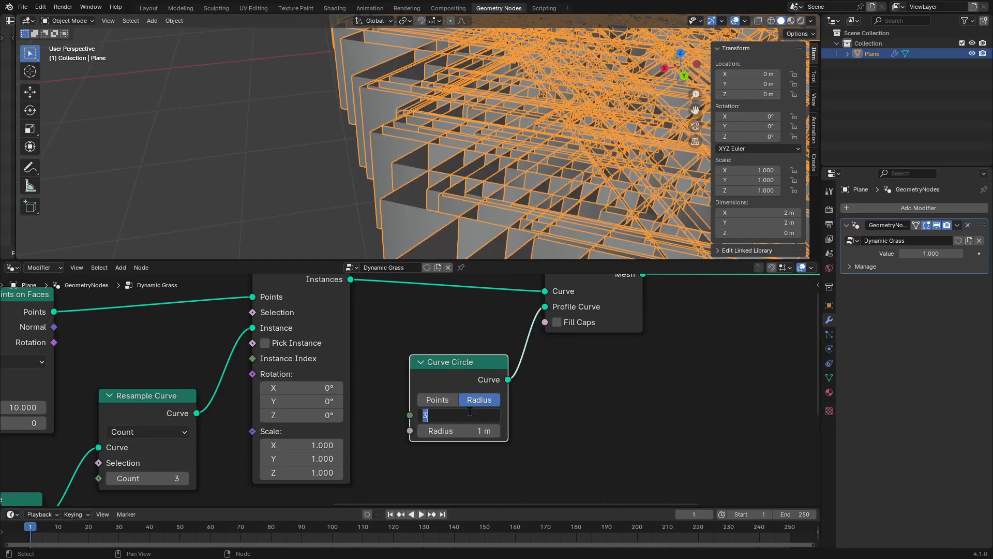
type("2")
key("Return")
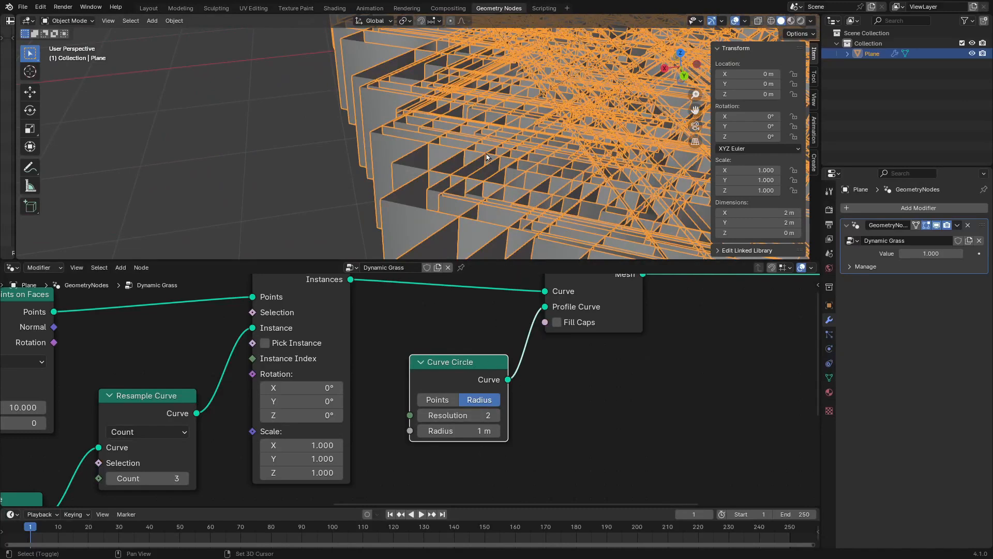
Try a Curve Circle radius of 0.03 m, check the blades, and set the radius back to 1 m
middle_click_drag(500, 233, 494, 475)
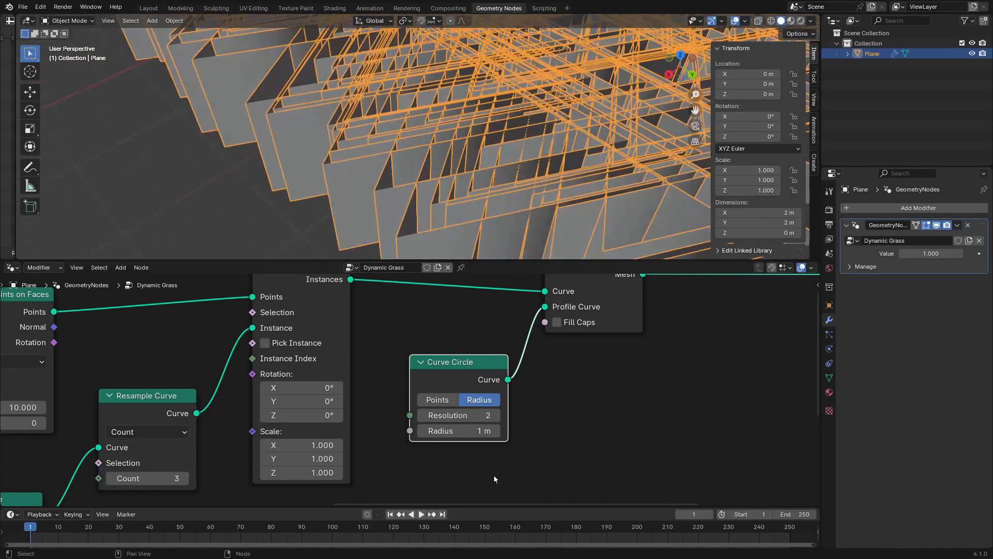
left_click_drag(455, 431, 422, 430)
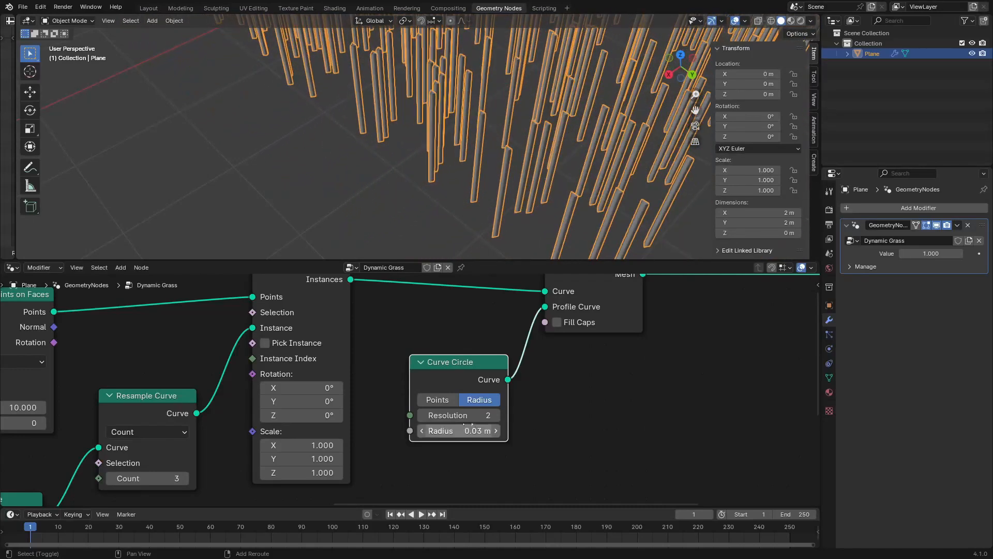
left_click_drag(450, 362, 567, 354)
mouse_move(564, 215)
middle_mouse_down()
mouse_move(576, 178)
mouse_move(571, 207)
middle_mouse_up()
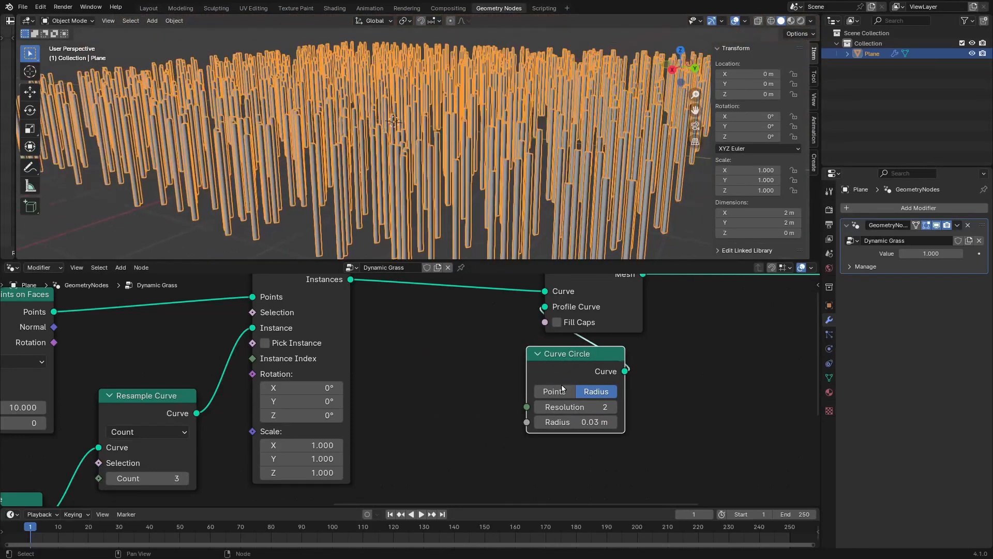
left_click_drag(561, 384, 444, 393)
left_click(486, 431)
type("1")
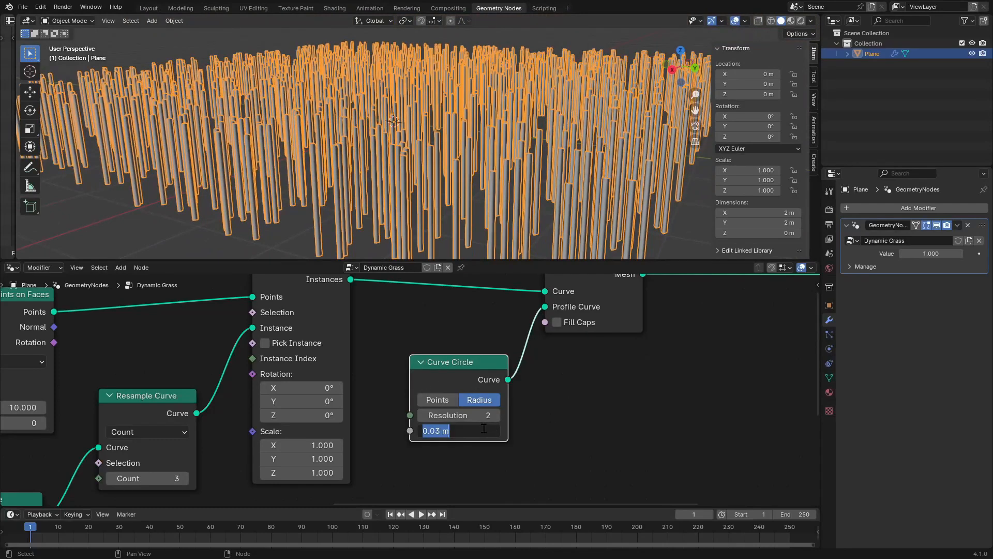
key("Return")
Place Curve Circle beneath Curve to Mesh and bring both nodes closer to Group Output
mouse_move(476, 374)
left_mouse_down()
mouse_move(658, 381)
mouse_move(523, 417)
mouse_move(493, 379)
left_mouse_up()
scroll(659, 381, "down", 3)
key("Escape")
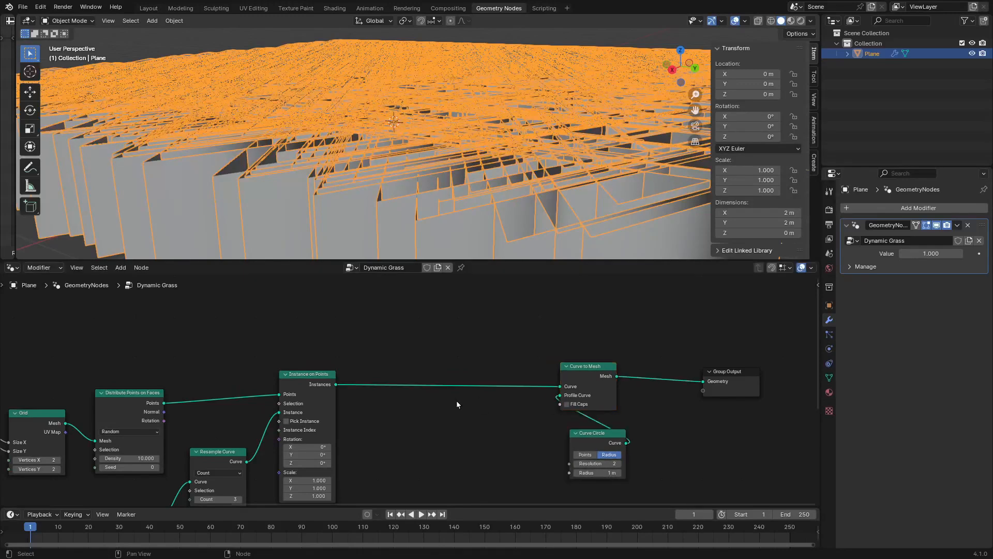
Insert a Set Curve Radius node between Instance on Points and Curve to Mesh and inspect the thin blades
key("shift+a")
type("set")
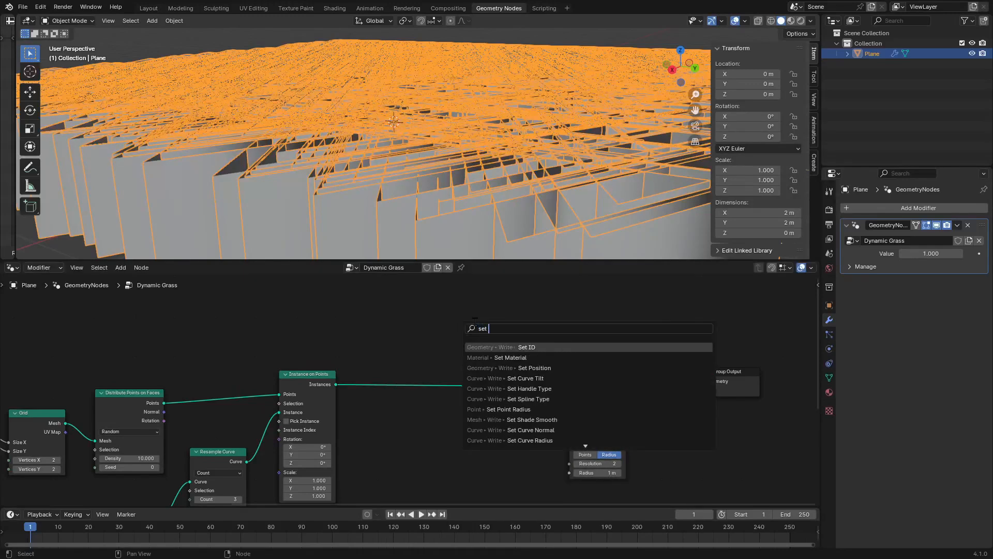
type(" radiu")
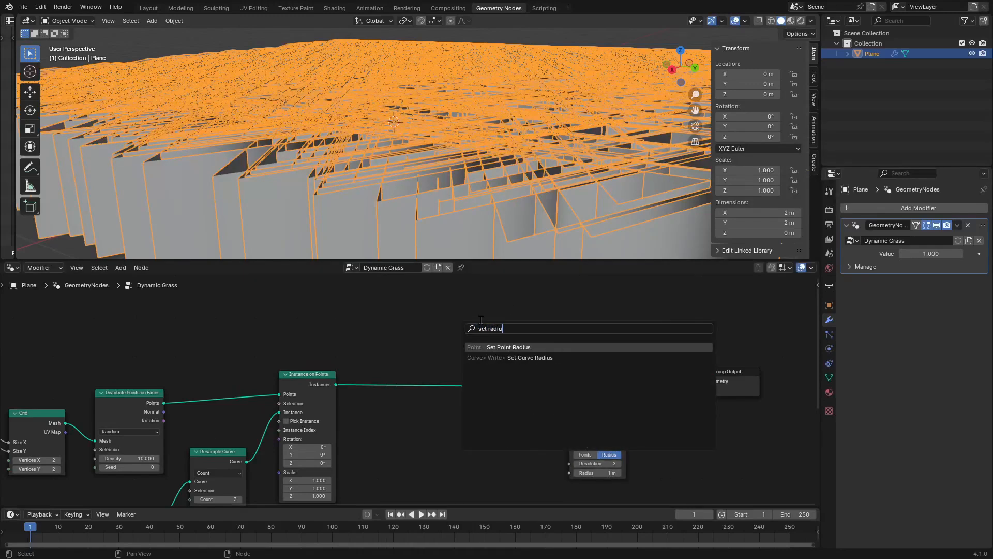
key("Down")
key("Return")
left_click(472, 376)
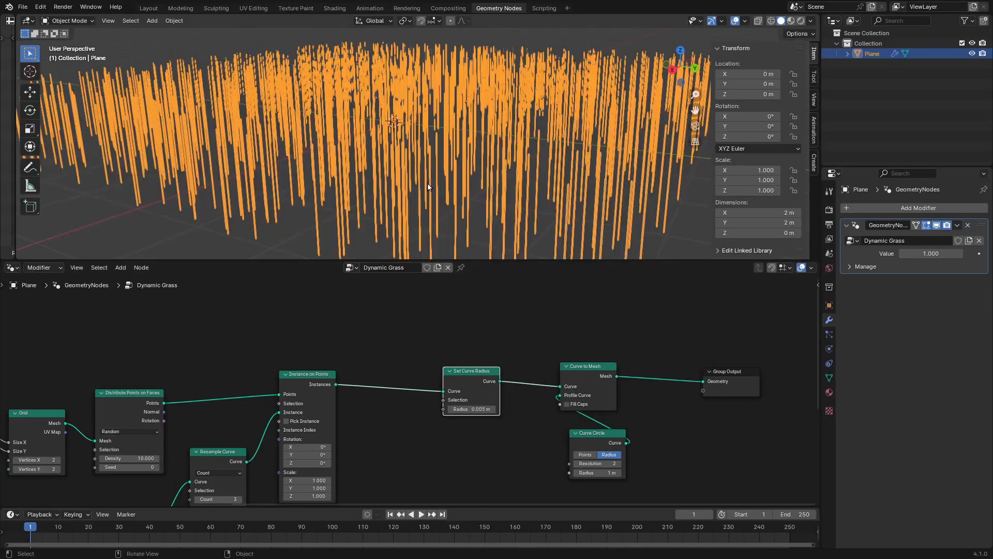
middle_click_drag(428, 188, 496, 217)
Add a Spline Parameter node below the link between Instance on Points and Set Curve Radius
middle_click_drag(467, 408, 469, 368)
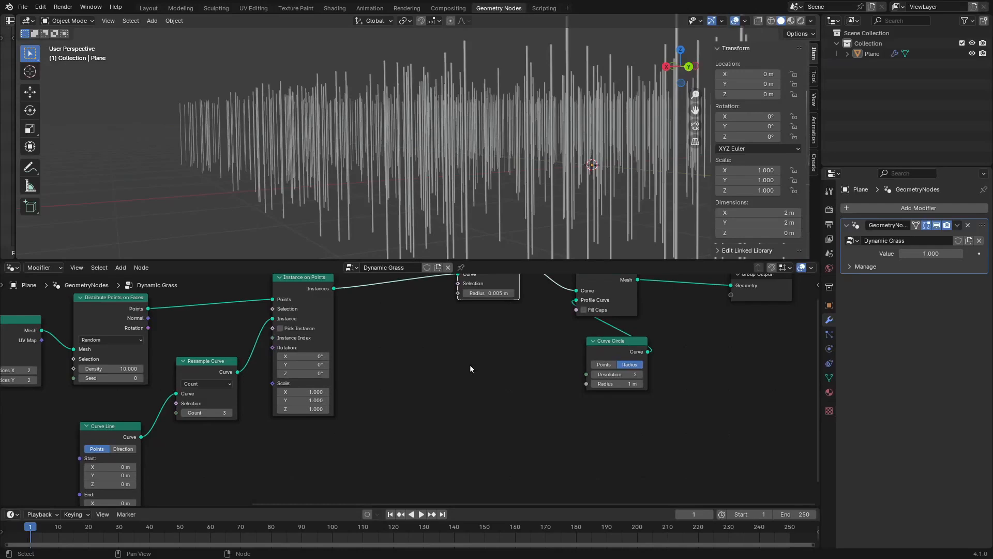
scroll(465, 369, "up", 1)
key("shift+a")
left_click(445, 316)
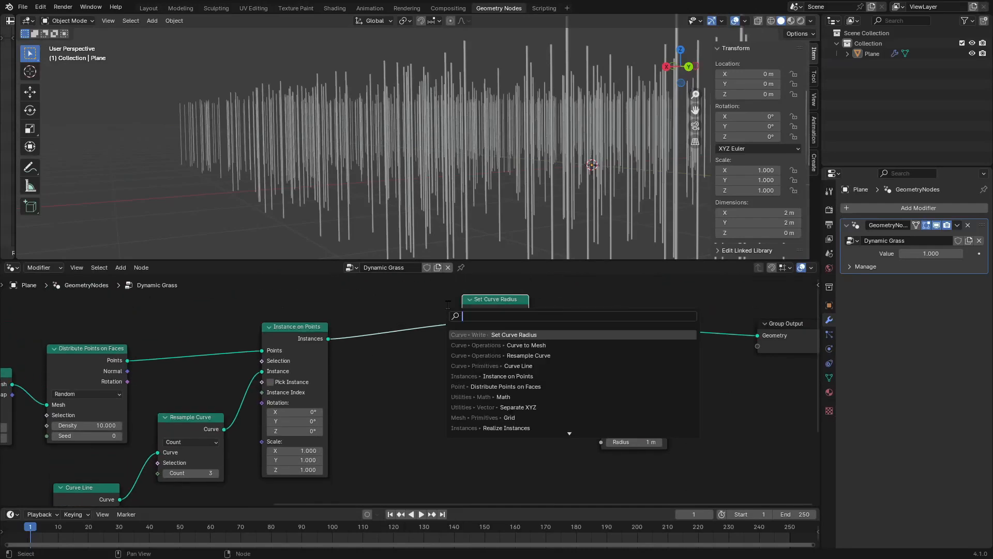
type("spline")
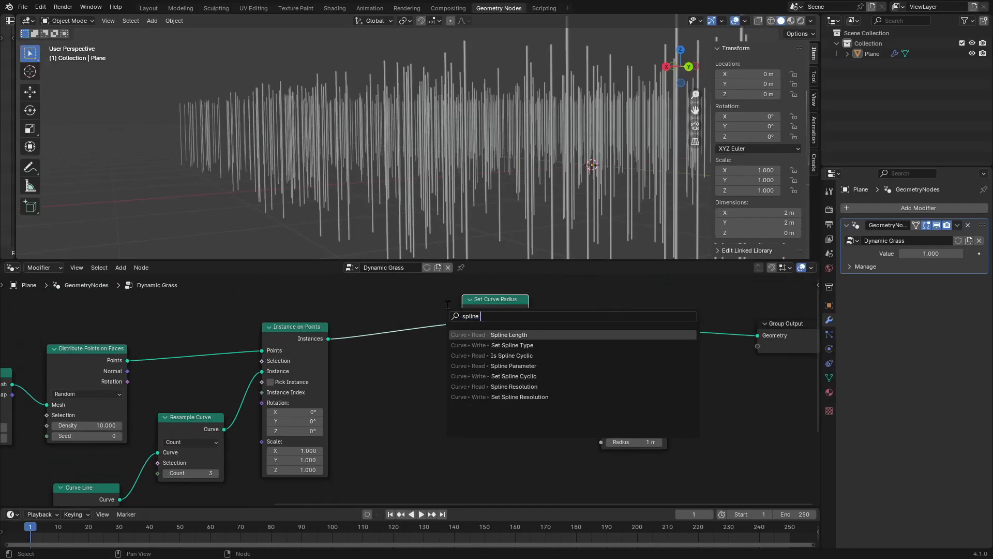
type(" para")
key("Return")
left_click(389, 421)
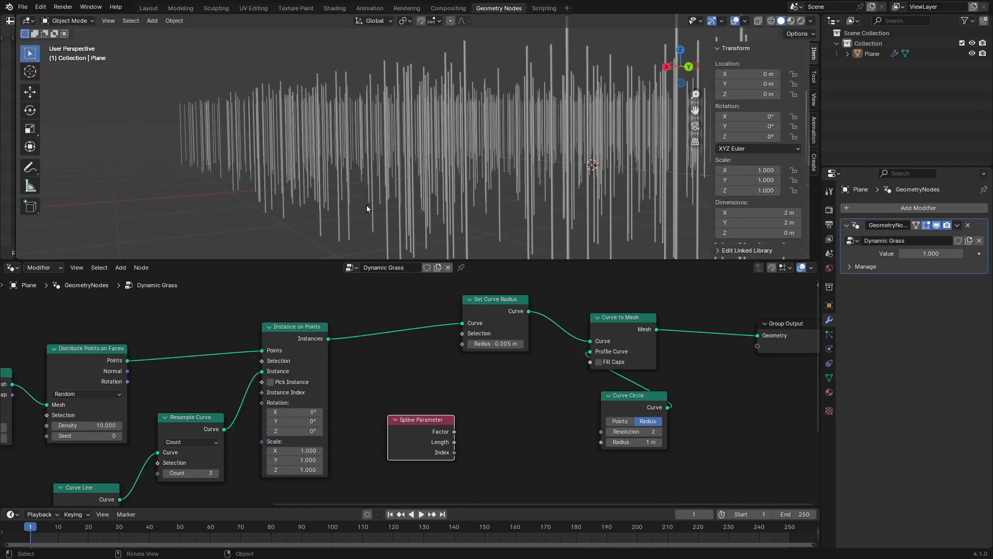
scroll(524, 421, "up", 3)
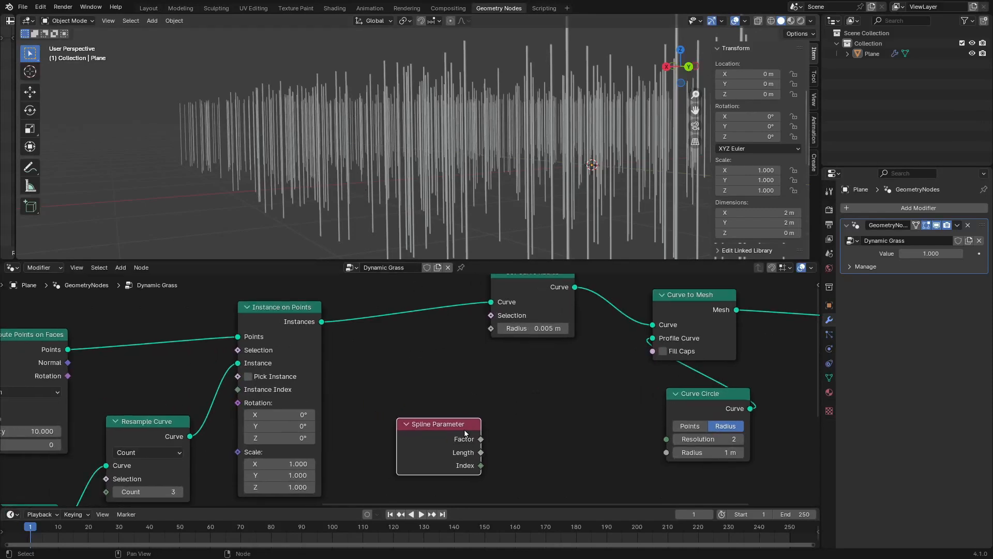
left_click_drag(464, 432, 491, 333)
right_click_drag(479, 357, 523, 408, "ctrl")
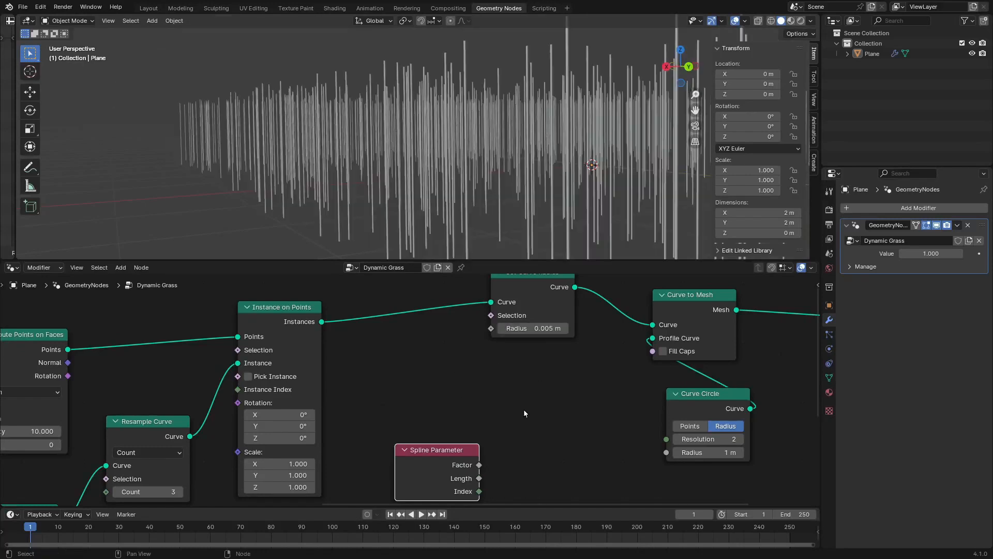
Preview the Curve Line through a Viewer node with Spline Parameter's Factor connected as its value
scroll(524, 409, "down", 5)
middle_click_drag(518, 412, 548, 398)
middle_click_drag(189, 462, 251, 366)
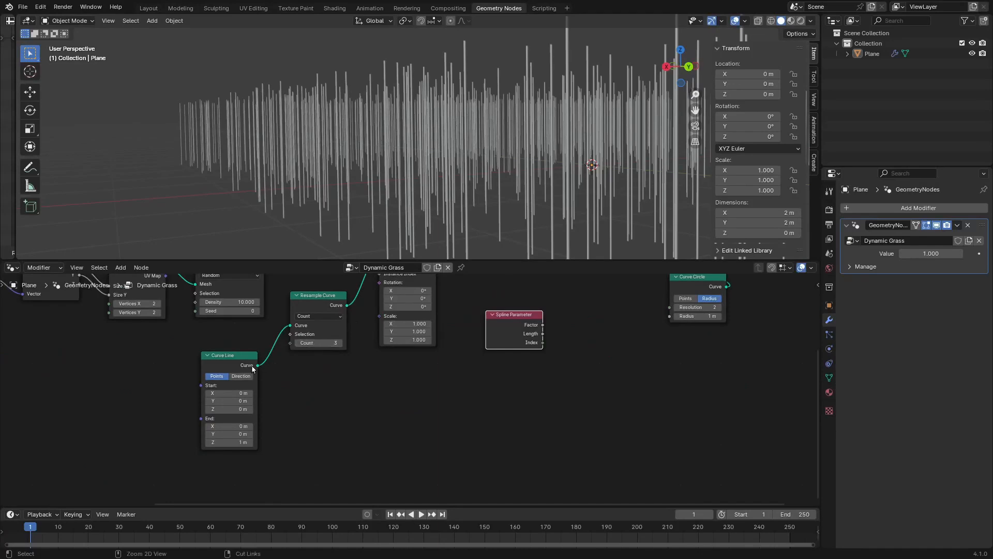
left_click(228, 361, "ctrl+shift")
key("g")
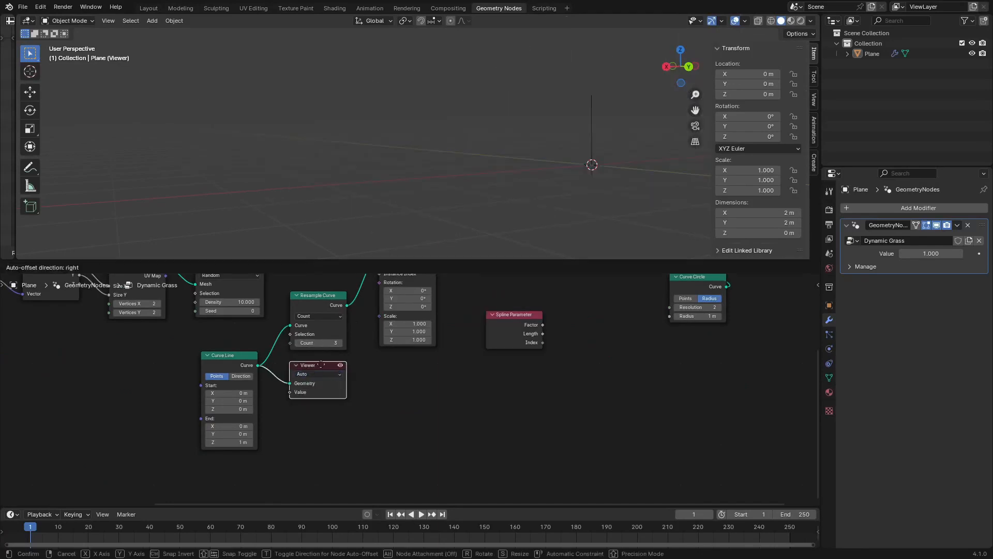
left_click(653, 370)
middle_click_drag(588, 212, 523, 240, "shift")
scroll(528, 237, "up", 3)
middle_click_drag(582, 205, 543, 211, "shift")
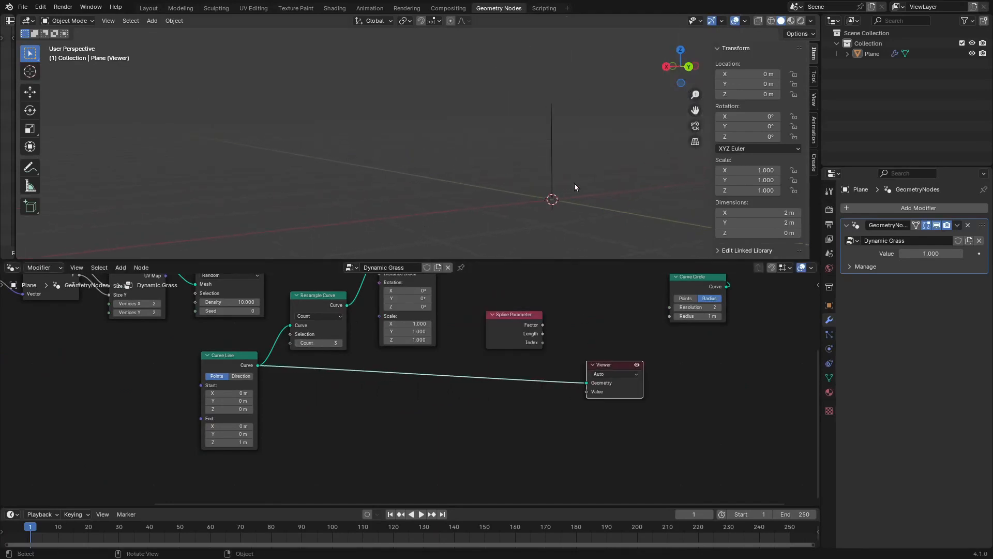
left_click(521, 325, "ctrl+shift")
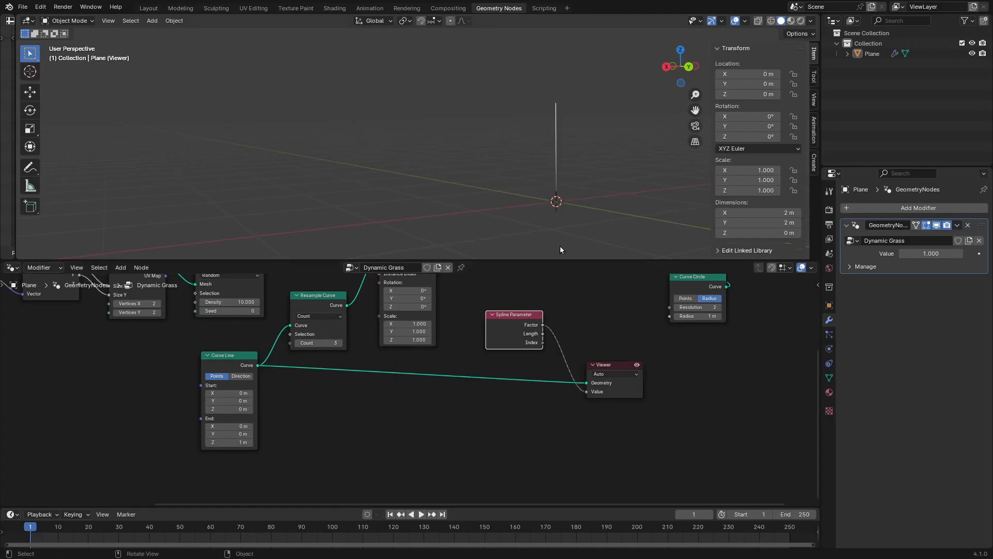
scroll(569, 171, "up", 1)
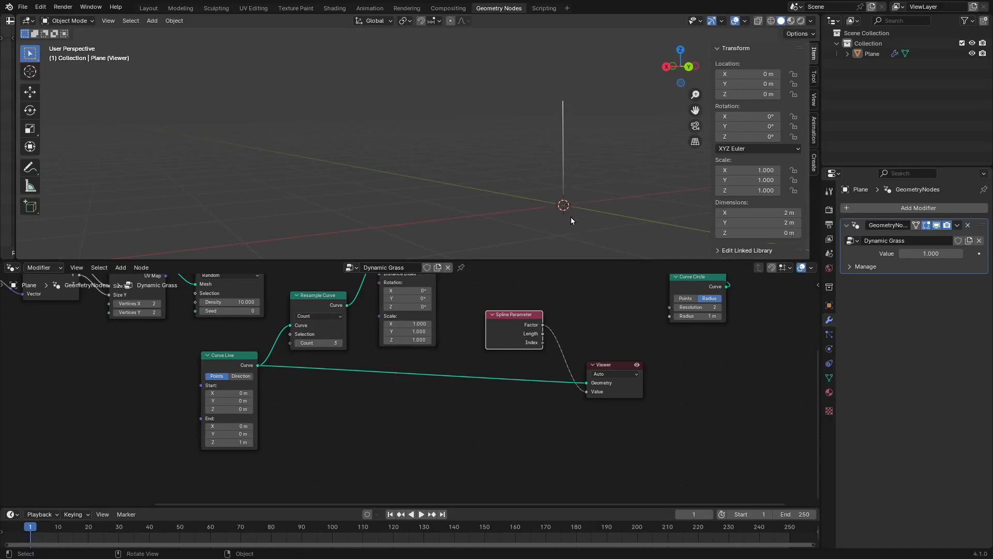
scroll(579, 353, "down", 3)
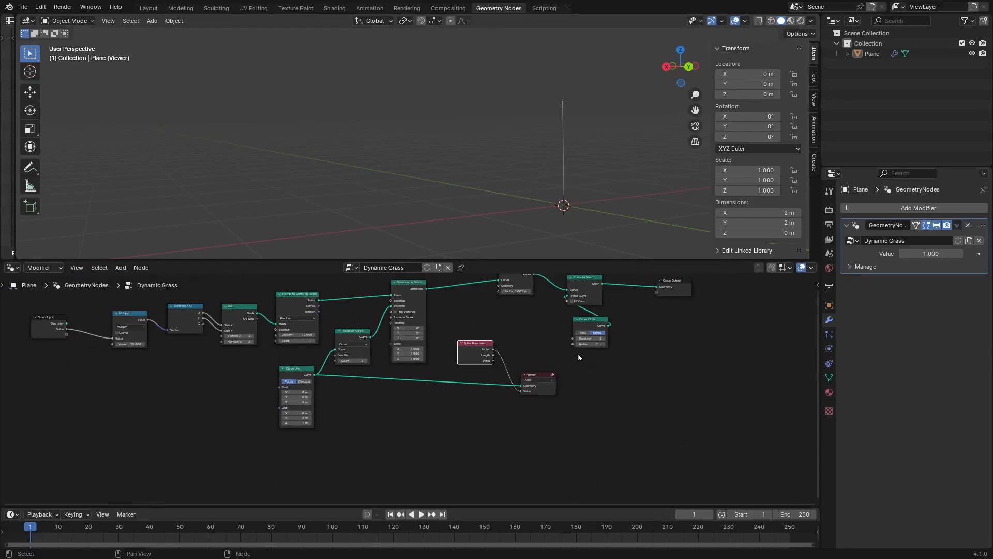
Connect Spline Parameter's Factor to the Radius of Set Curve Radius and delete the Viewer node
right_click_drag(448, 402, 466, 411, "ctrl")
scroll(492, 399, "up", 2)
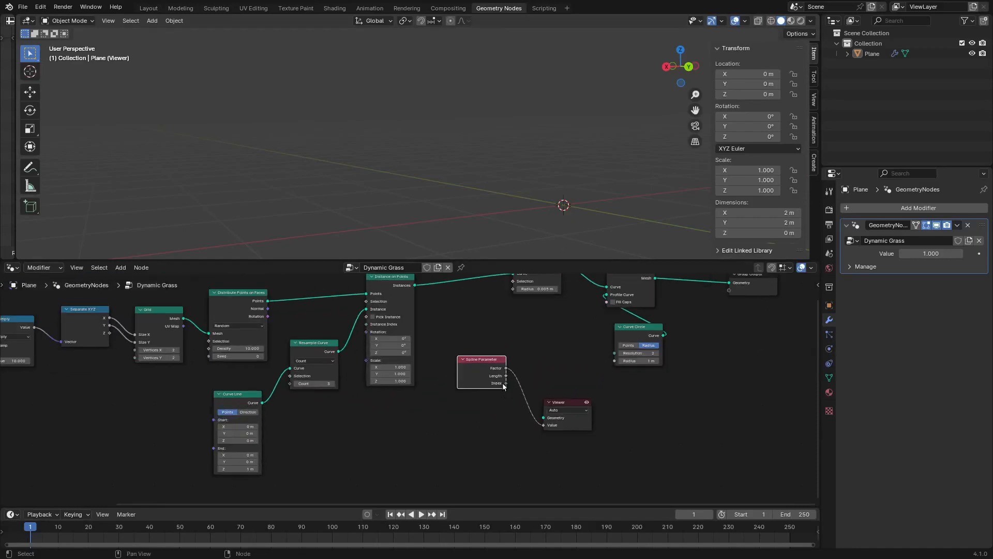
left_click_drag(506, 368, 513, 289)
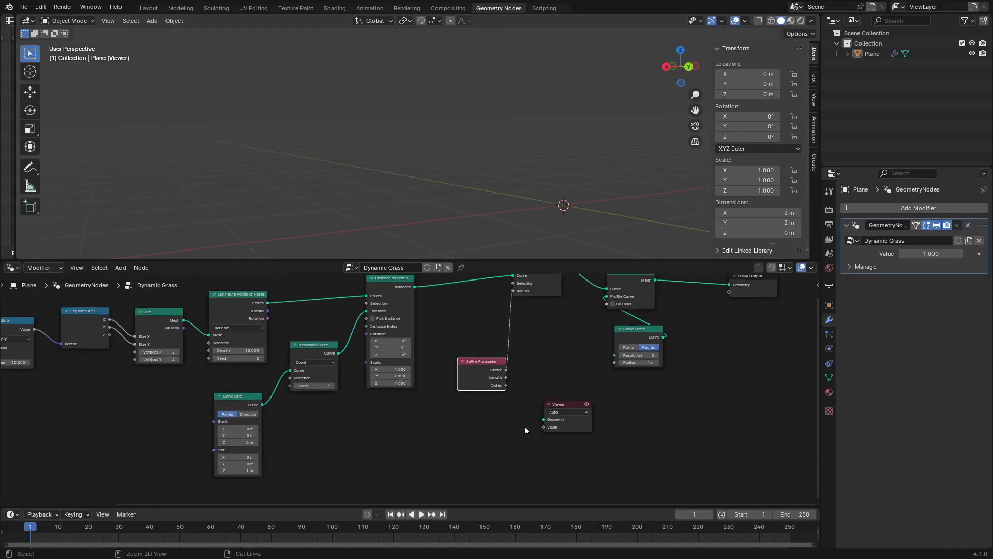
left_click(562, 409)
key("x")
middle_click_drag(532, 158, 486, 267)
Insert a Math node set to Subtract between Spline Parameter and Set Curve Radius
middle_click_drag(533, 303, 477, 406)
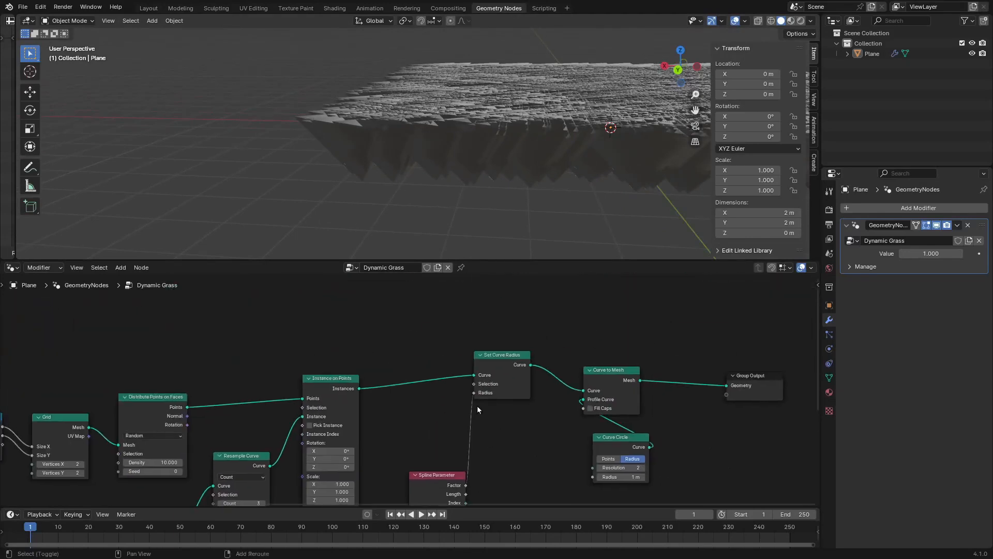
key("shift+a")
left_click(456, 334)
type("math")
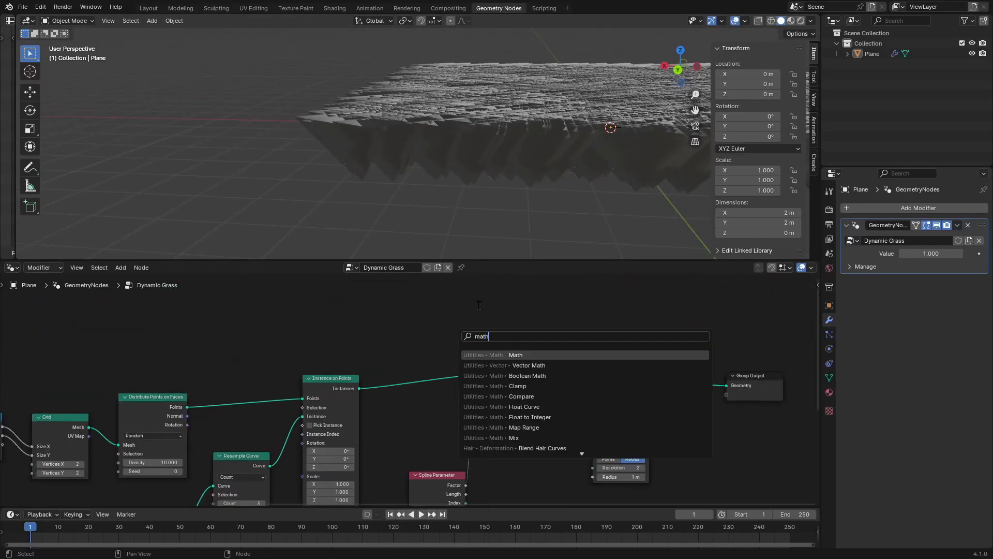
key("Return")
left_click(512, 406)
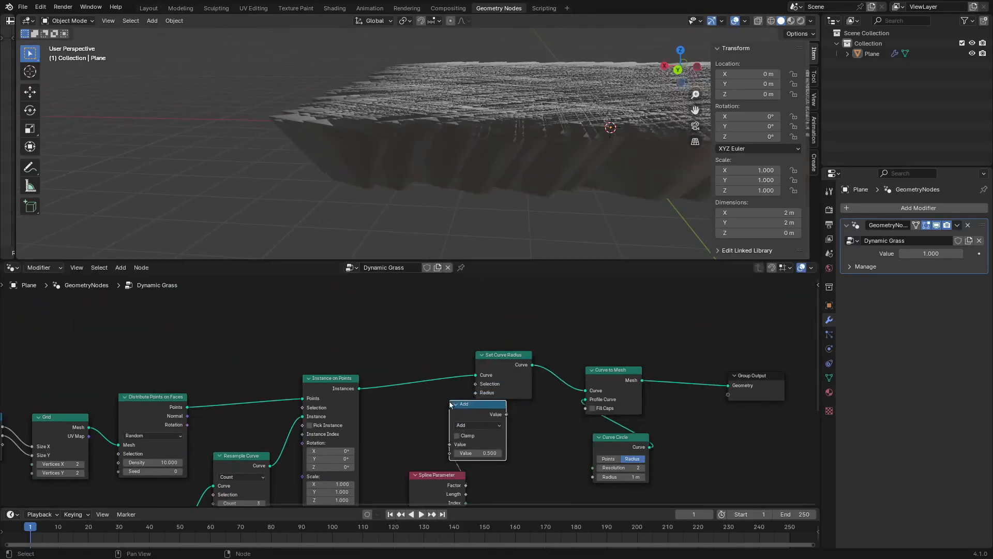
scroll(404, 393, "up", 2)
left_click(573, 433)
left_click(200, 310)
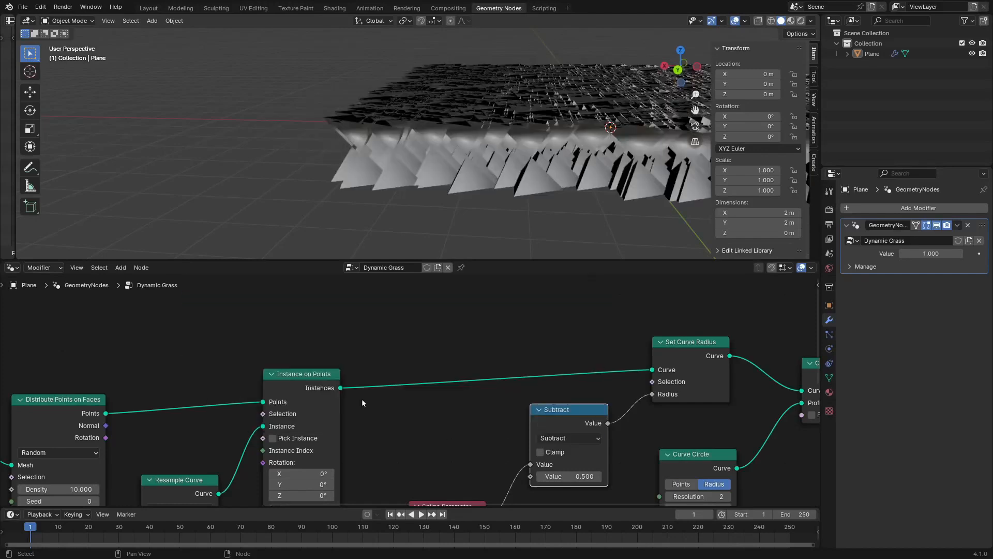
Set the Subtract node's second value to 1 and move the node closer to Spline Parameter
middle_click_drag(362, 399, 235, 316)
scroll(394, 372, "up", 3)
left_click(475, 411)
type("1")
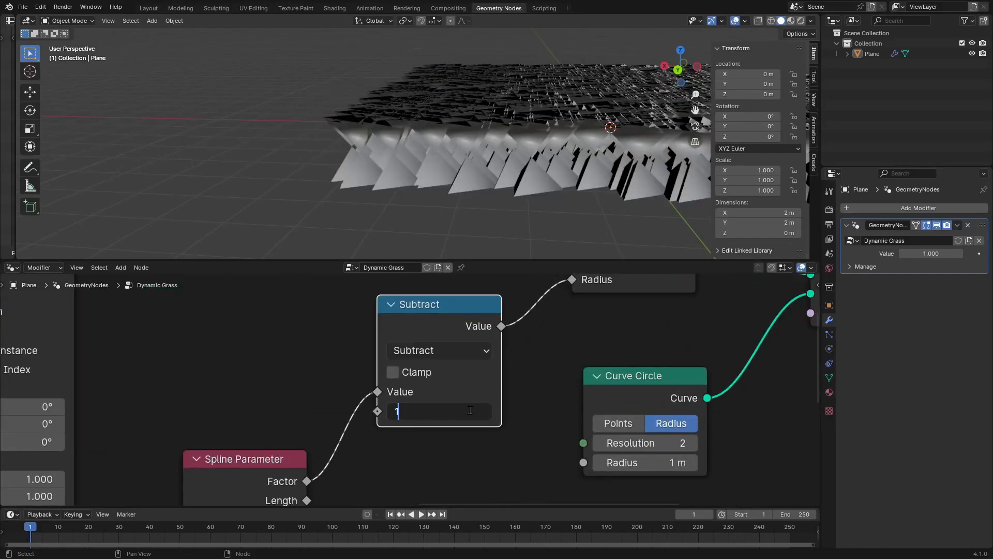
key("Return")
scroll(465, 337, "down", 3)
middle_click_drag(465, 337, 465, 384)
left_click_drag(465, 384, 413, 450)
Duplicate the Subtract node onto its link to Set Curve Radius and change the copy to Multiply
scroll(418, 388, "down", 4)
key("shift+d")
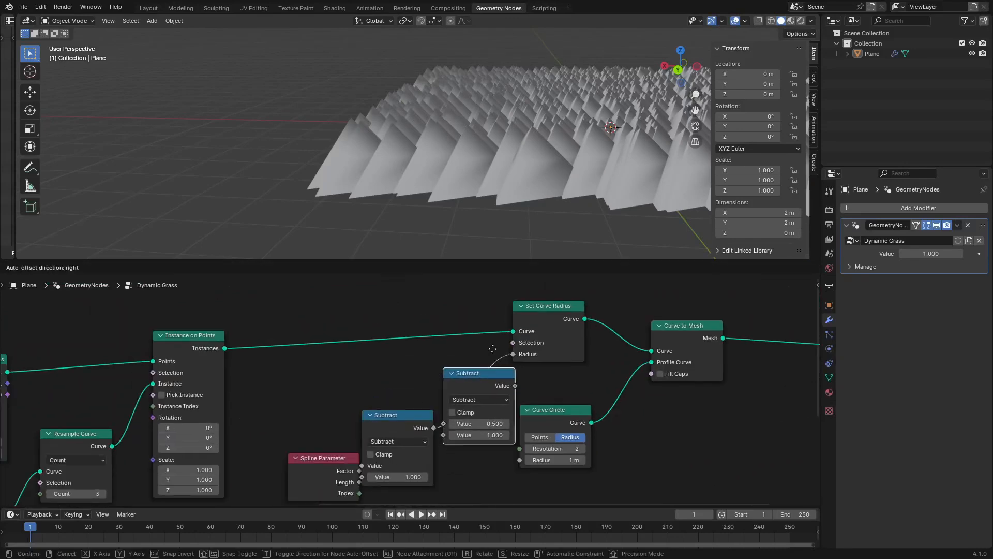
left_click(486, 339)
scroll(517, 378, "up", 3)
left_click(537, 388)
left_click(497, 239)
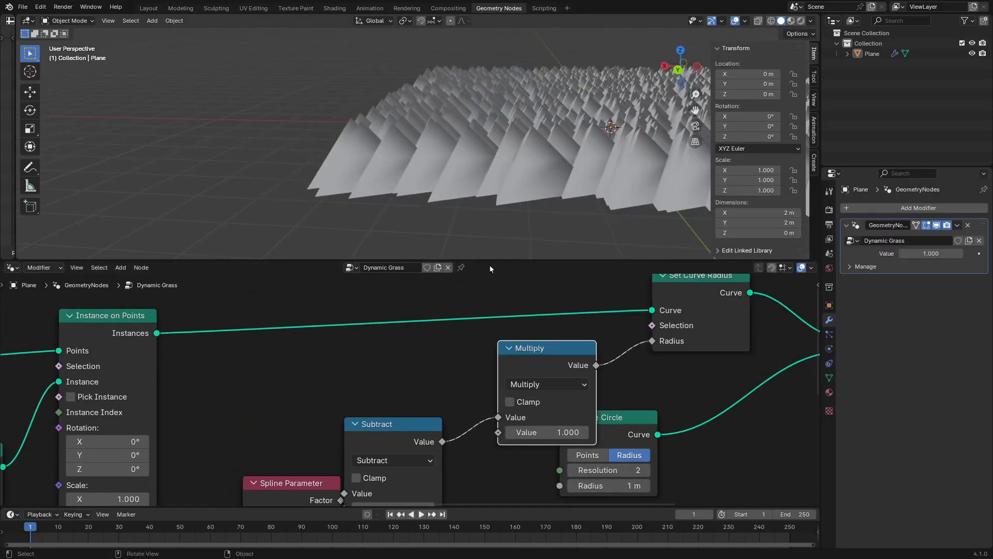
Try Multiply values of 0.110 and 0.040 while checking the blade thickness, and settle on 0.080
scroll(529, 430, "up", 2)
left_click_drag(529, 430, 503, 430, "shift")
scroll(430, 180, "up", 4)
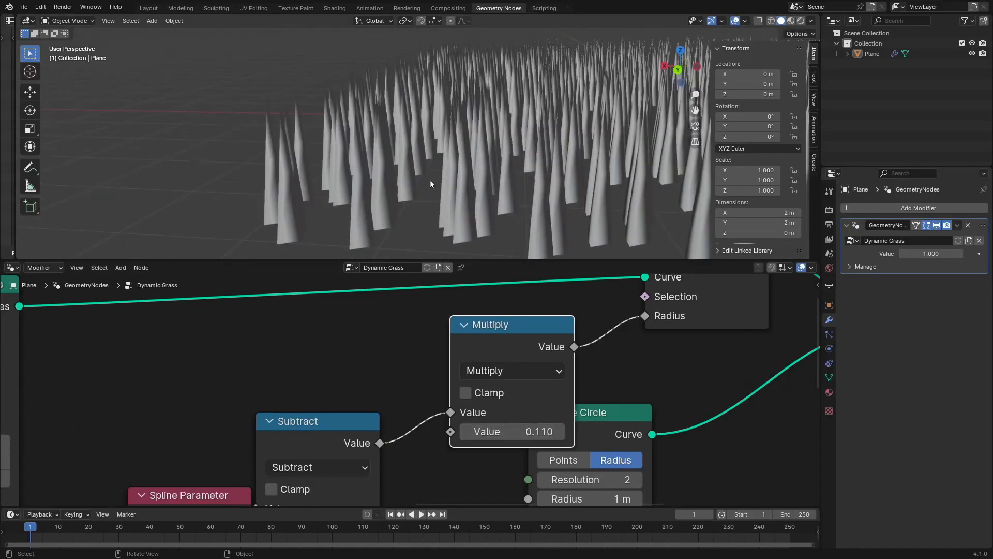
middle_click_drag(430, 180, 465, 125)
scroll(394, 181, "up", 2)
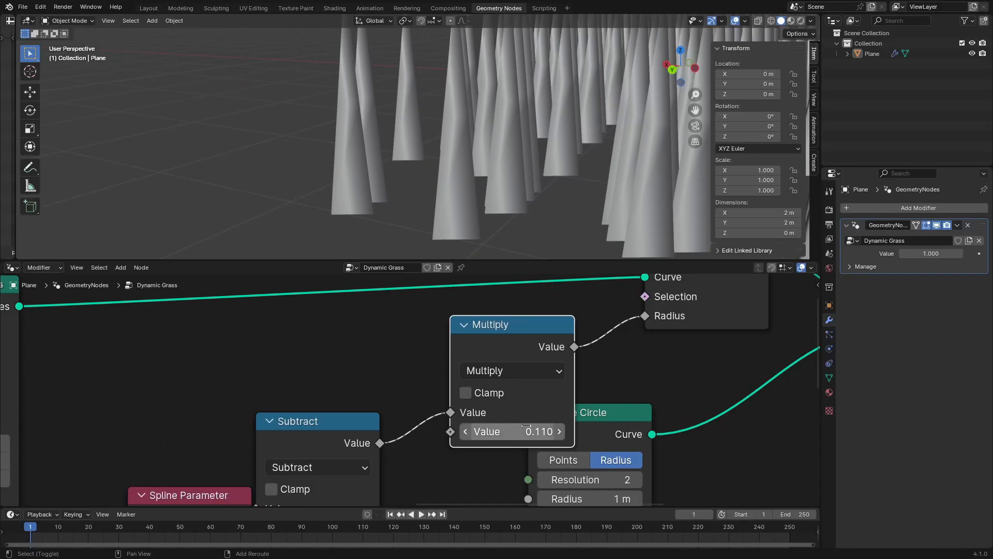
left_click_drag(518, 432, 513, 431)
middle_click_drag(538, 156, 484, 126)
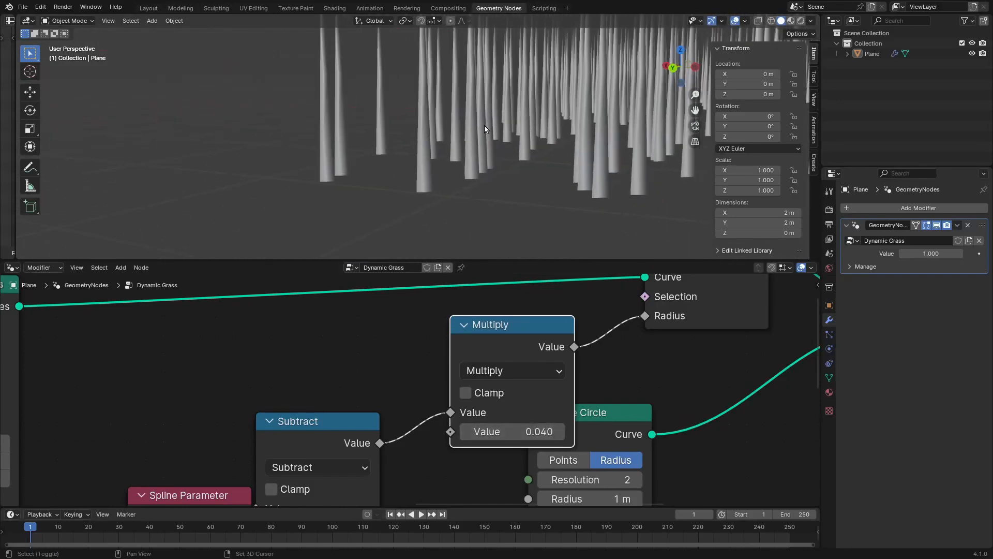
mouse_move(512, 431)
left_mouse_down()
mouse_move(547, 431)
mouse_move(520, 431)
left_mouse_up()
scroll(516, 194, "down", 4)
middle_click_drag(553, 178, 470, 178, "shift")
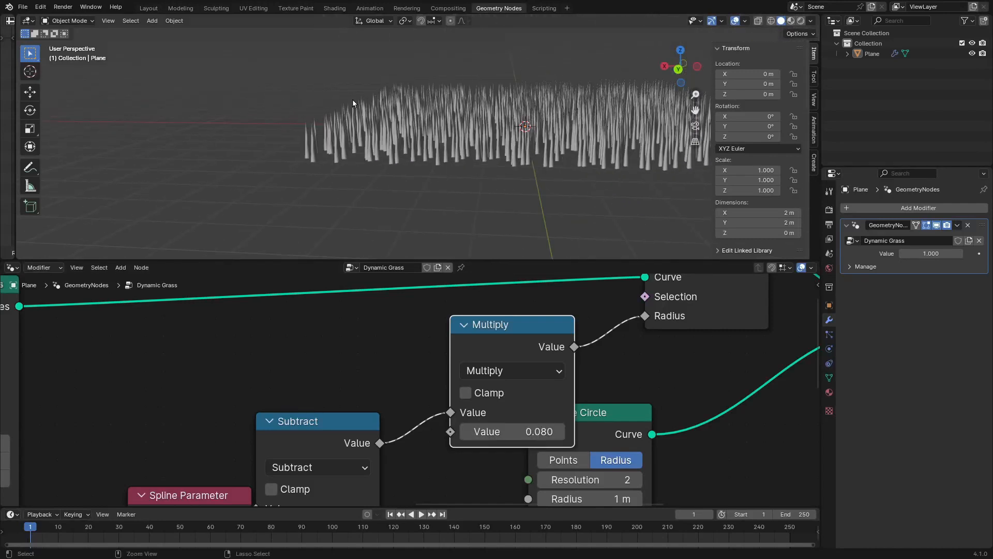
middle_click_drag(608, 165, 609, 193)
Line up Spline Parameter, Subtract and Multiply beneath Set Curve Radius, with Curve to Mesh beside it and Curve Circle below Curve to Mesh
scroll(673, 409, "down", 3)
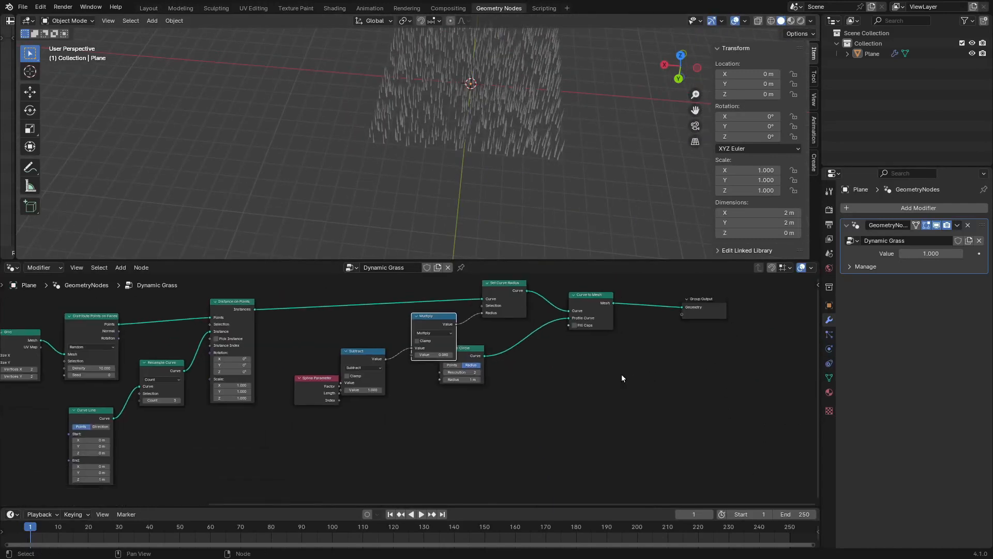
left_click_drag(472, 361, 596, 351)
scroll(657, 357, "up", 2)
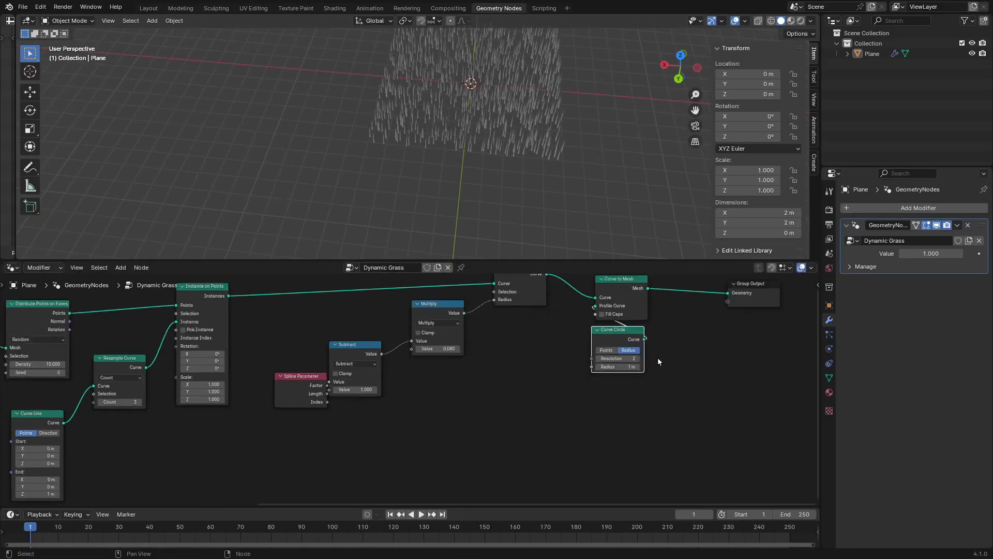
left_click_drag(440, 297, 519, 387)
left_click_drag(353, 418, 532, 456)
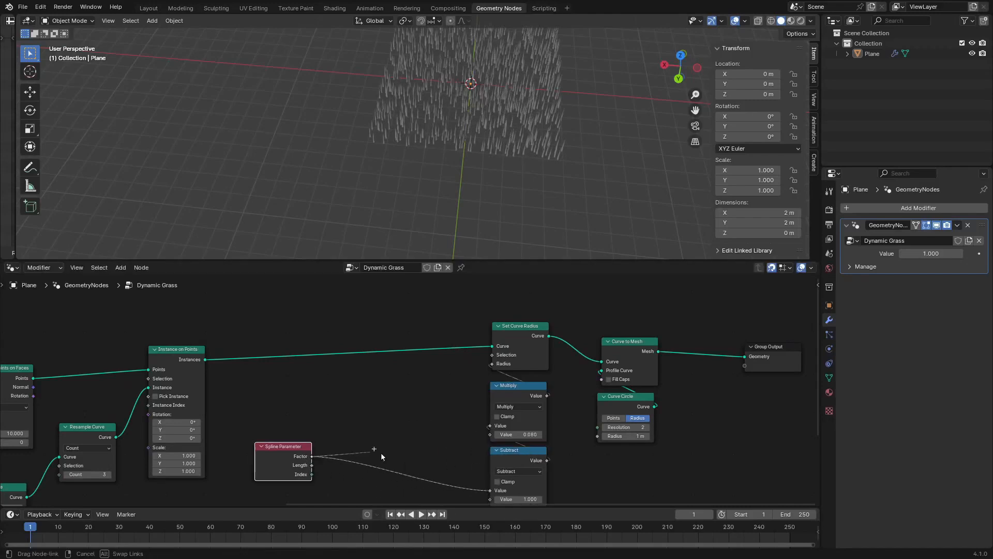
left_click_drag(381, 455, 300, 451)
left_click_drag(290, 447, 434, 387)
left_click(500, 451, "shift")
left_click_drag(622, 343, 575, 330)
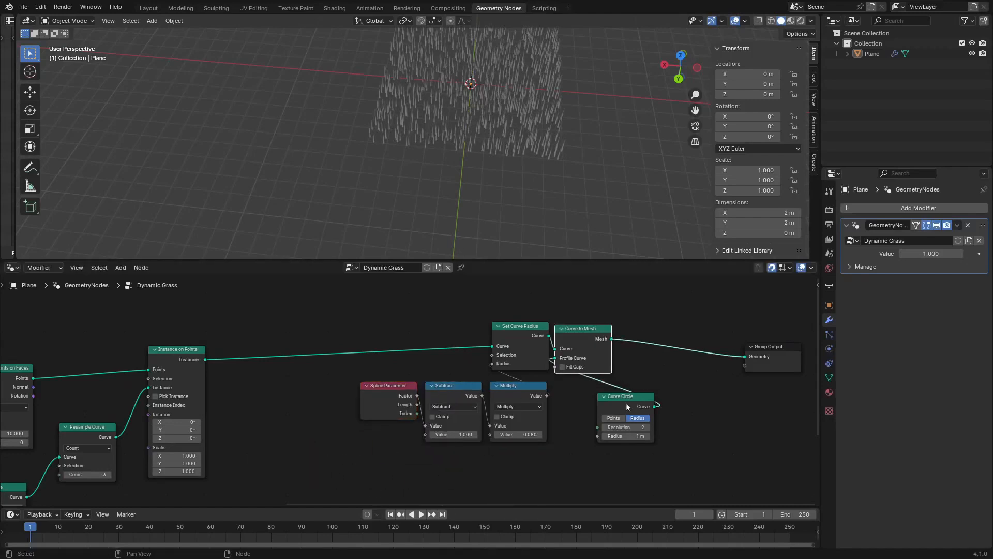
left_click_drag(626, 403, 584, 393)
Group the radius and Curve to Mesh nodes in a frame labelled Curve To Mesh
left_click_drag(636, 311, 386, 467)
key("ctrl+j")
key("F2")
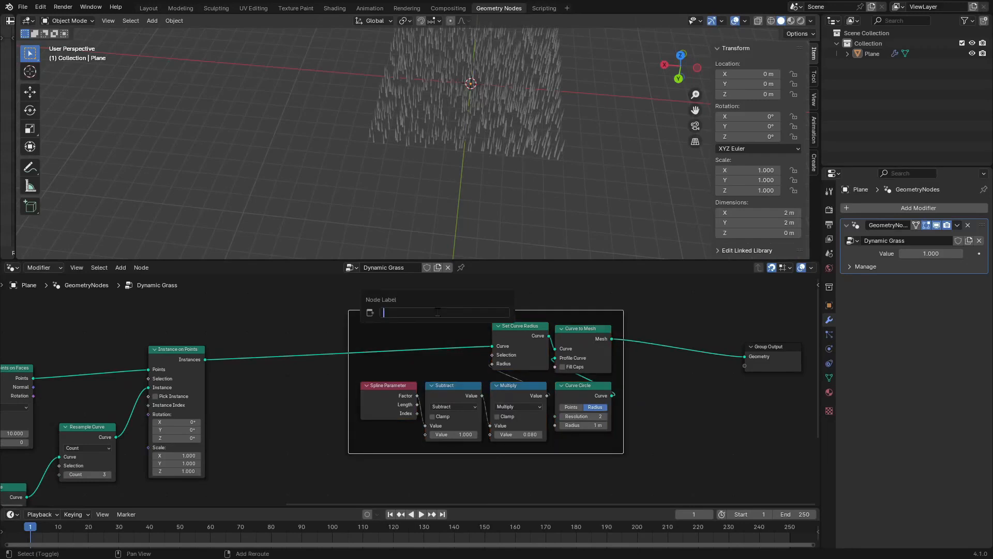
Frame the first Multiply, Separate XYZ, Grid and Distribute Points on Faces nodes and label the frame Plane
scroll(333, 303, "down", 5)
middle_click_drag(333, 303, 736, 309)
left_click_drag(520, 320, 263, 413)
left_click_drag(500, 362, 466, 315)
key("ctrl+j")
left_click(419, 295)
key("F2")
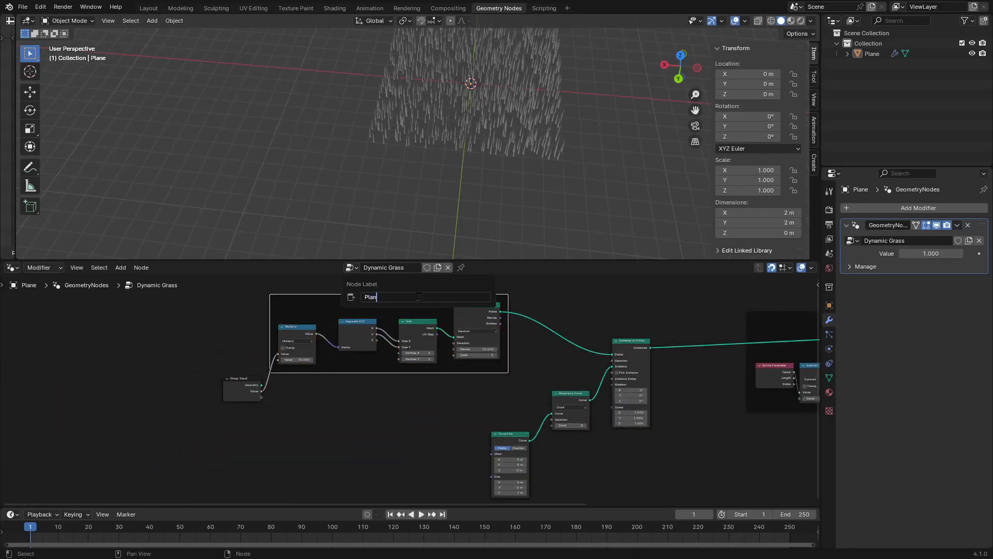
Tidy Curve Line and Resample Curve, then frame them with Instance on Points under the label Grass Blades
scroll(410, 327, "down", 4)
middle_click_drag(410, 327, 319, 330)
left_click_drag(441, 383, 449, 362)
left_click_drag(400, 414, 416, 375)
left_click_drag(517, 336, 411, 422)
key("ctrl+j")
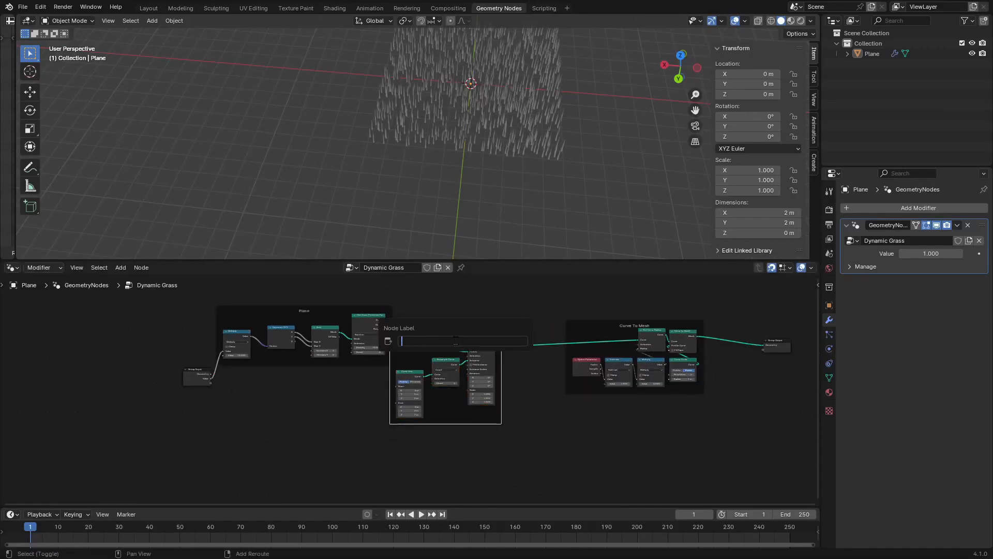
Place the Grass Blades frame beside the Plane frame and the Curve To Mesh frame directly after it
left_click_drag(457, 342, 462, 315)
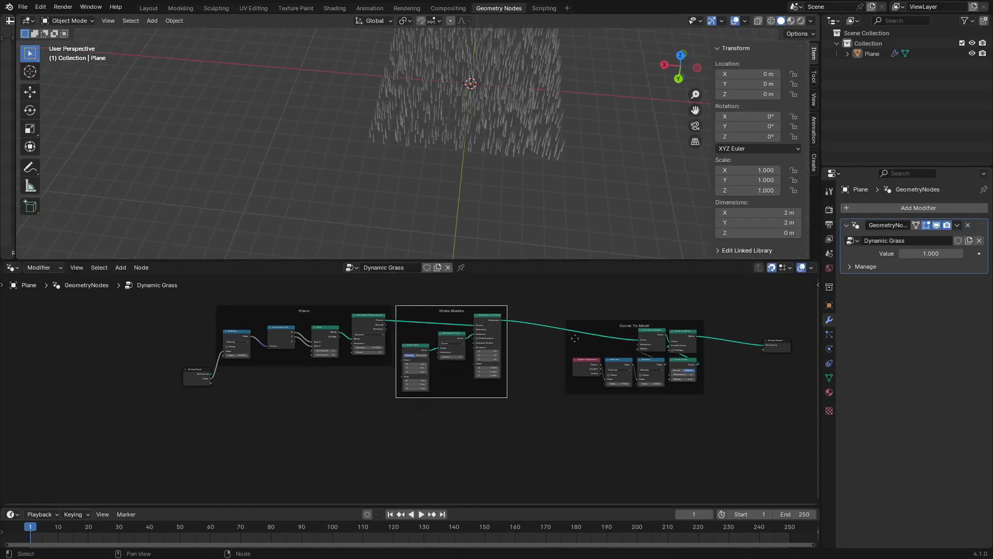
left_click(528, 315)
left_click_drag(611, 328, 556, 314)
left_click(709, 362)
Move the Group Output and Group Input nodes closer to the framed nodes
scroll(800, 350, "down", 1)
middle_click_drag(800, 350, 629, 376)
left_click_drag(607, 369, 550, 354)
middle_click_drag(71, 400, 369, 393)
left_click_drag(368, 394, 364, 371)
scroll(408, 385, "down", 3)
middle_click_drag(408, 385, 319, 405)
Check the tapered grass blades and insert a Join Geometry node between Curve to Mesh and Group Output
middle_click_drag(545, 235, 530, 215)
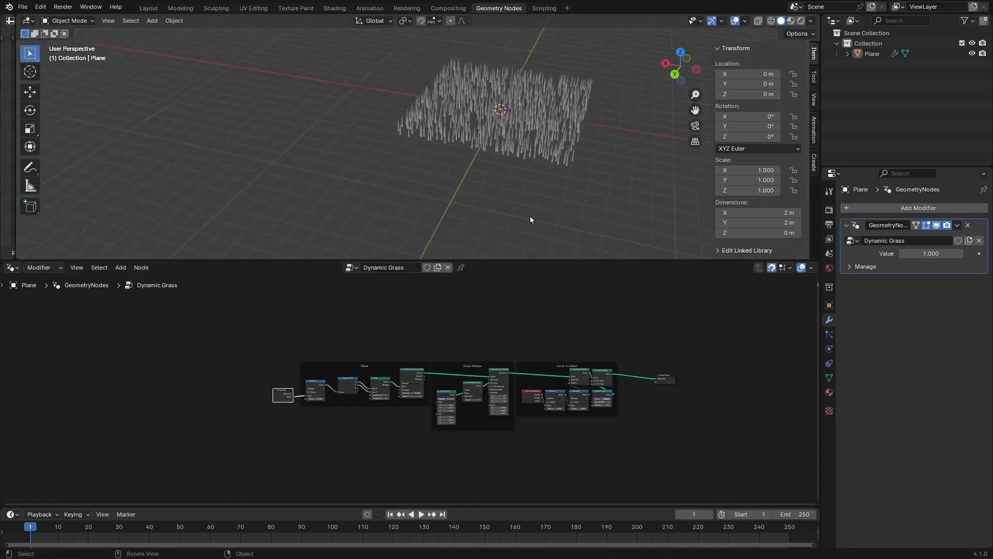
scroll(530, 215, "up", 6)
middle_click_drag(592, 205, 567, 225, "shift")
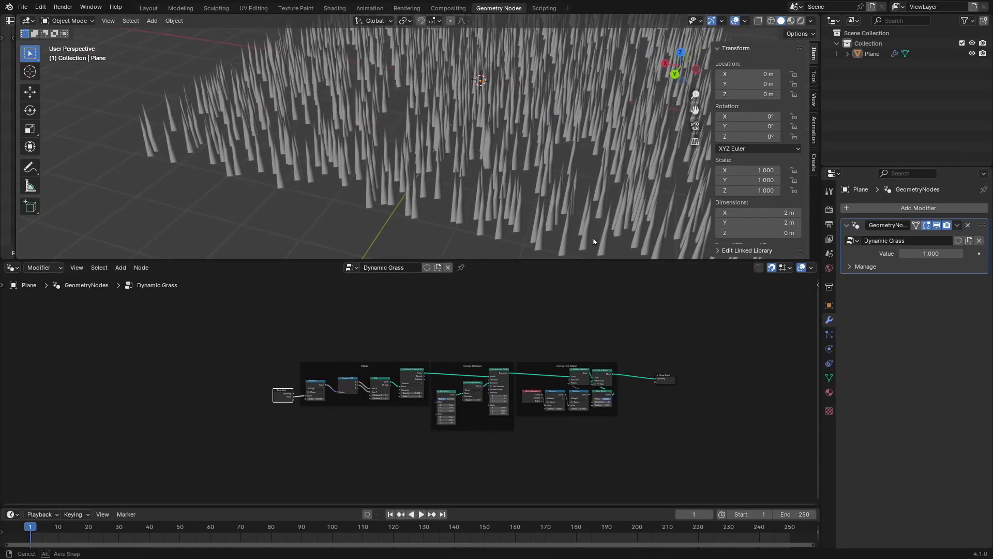
scroll(564, 208, "down", 4)
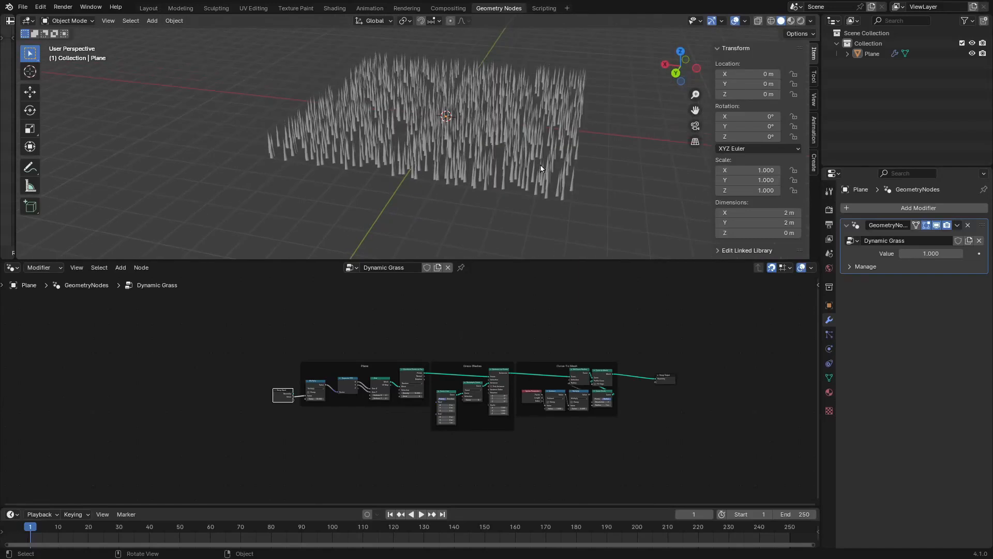
scroll(723, 387, "up", 2)
scroll(723, 387, "up", 1)
middle_click_drag(723, 387, 698, 383)
key("shift+a")
left_click(501, 334)
type("join geo")
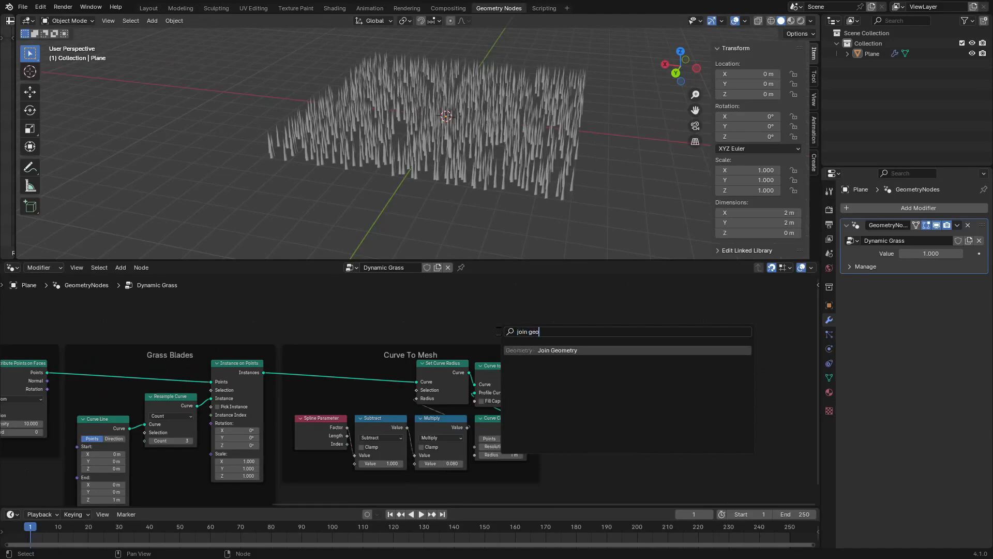
key("Return")
left_click(568, 376)
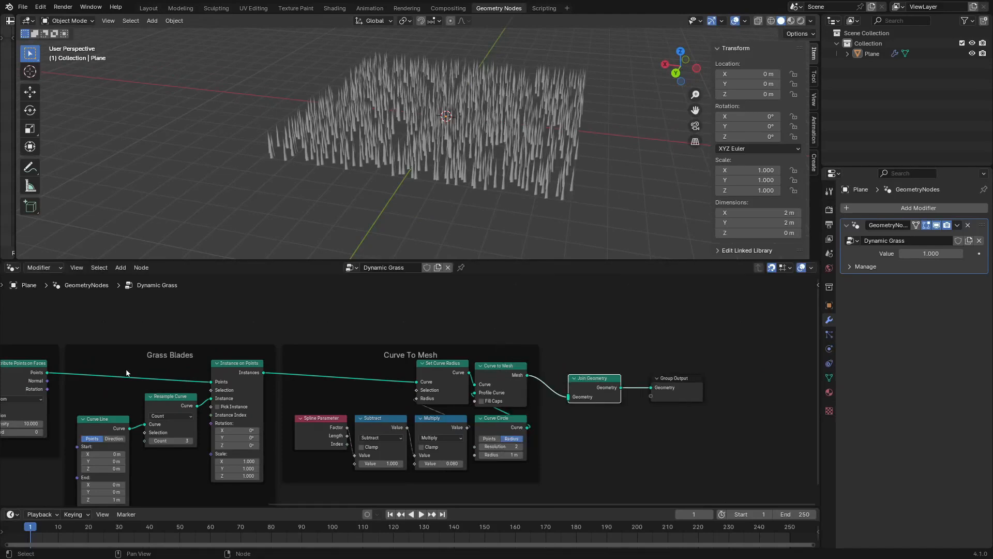
Link the Grid mesh output to Join Geometry and route that link below the Curve To Mesh frame with reroute points
middle_click_drag(126, 373, 202, 381)
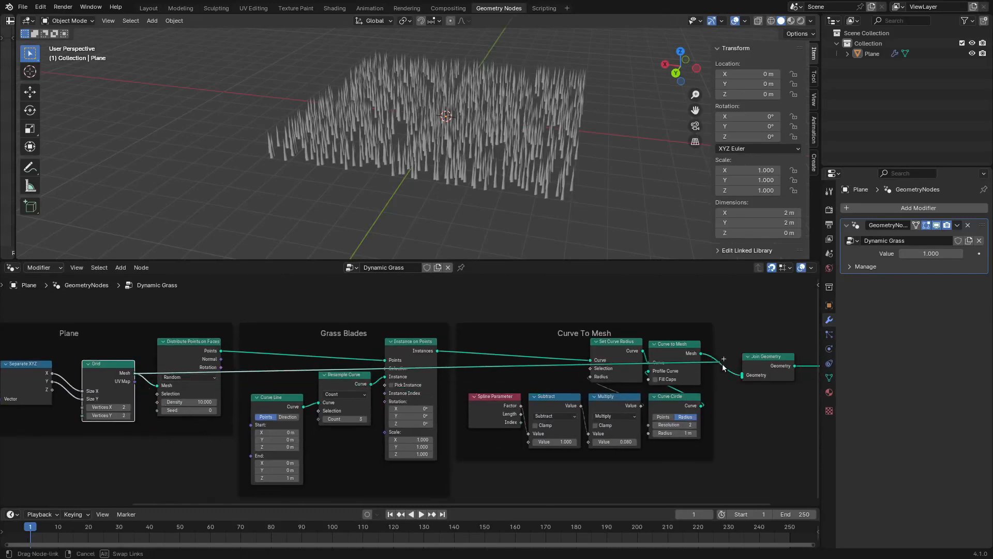
left_click_drag(723, 366, 743, 374)
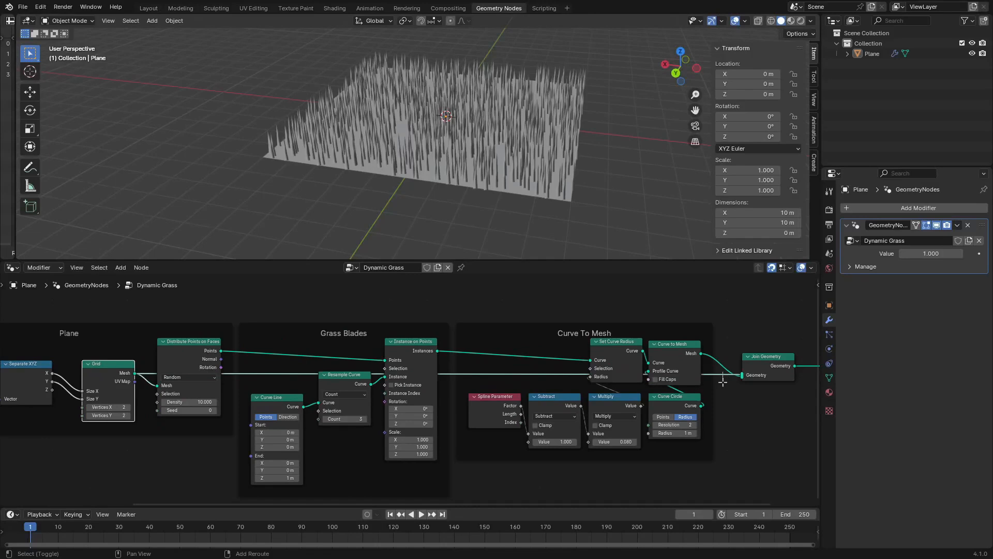
right_click_drag(723, 381, 718, 392, "shift")
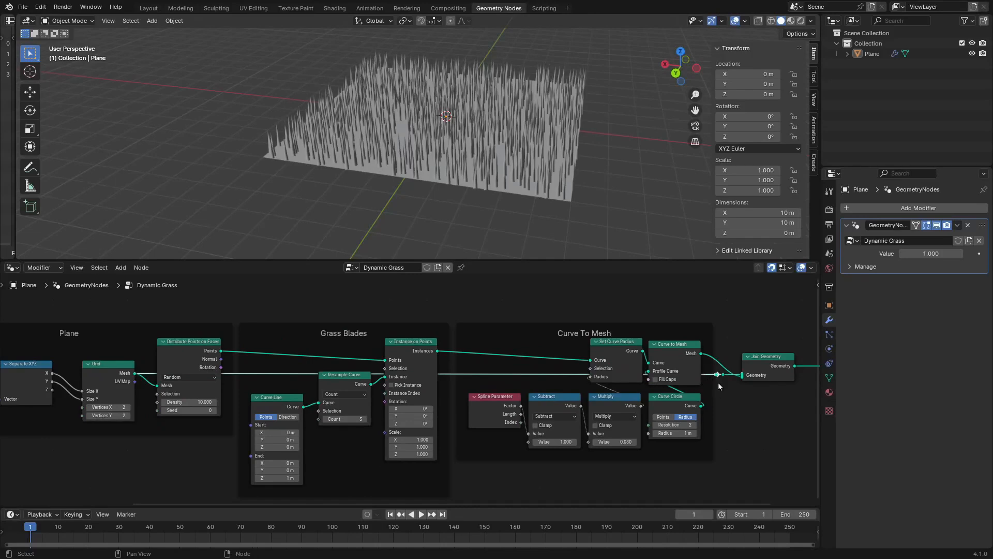
left_click_drag(718, 383, 721, 470)
left_click_drag(455, 425, 457, 465)
middle_click_drag(494, 475, 531, 398)
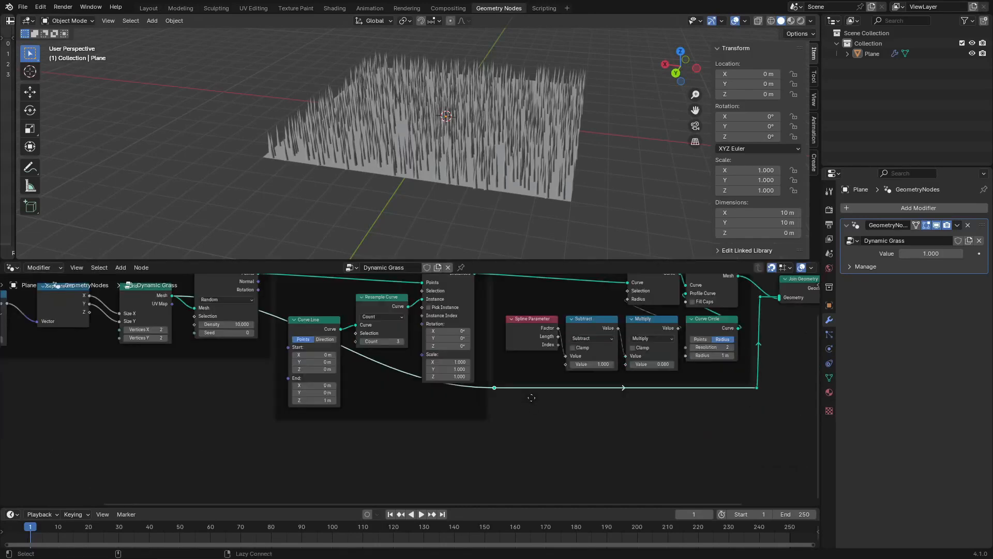
Add more reroute points to carry the grid link beneath the Grass Blades frame and under Distribute Points on Faces
right_click_drag(477, 374, 477, 401, "shift")
left_click_drag(477, 400, 397, 424)
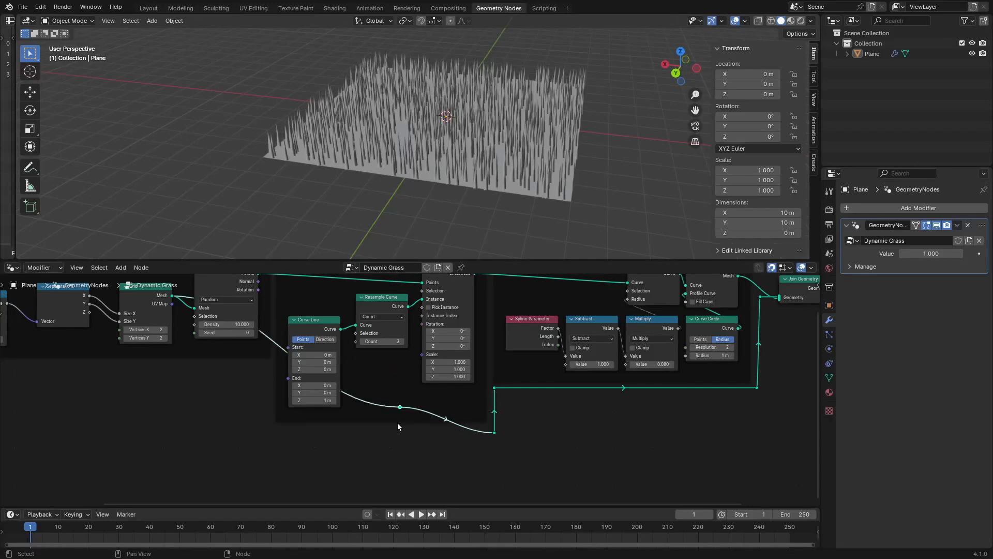
middle_click_drag(397, 423, 586, 447)
left_click_drag(585, 447, 458, 456)
middle_click_drag(444, 407, 486, 433)
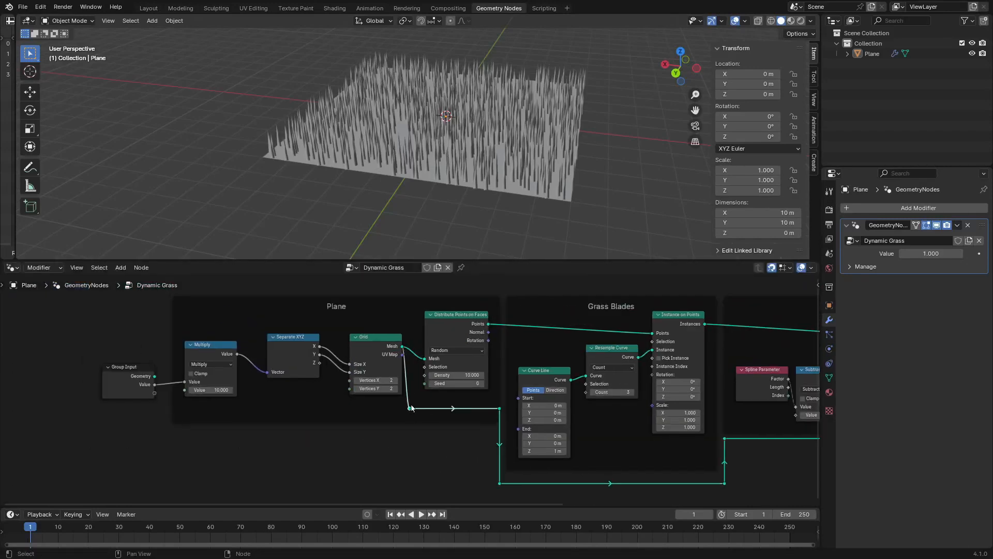
scroll(475, 407, "down", 4)
middle_click_drag(641, 391, 356, 412)
key("Home")
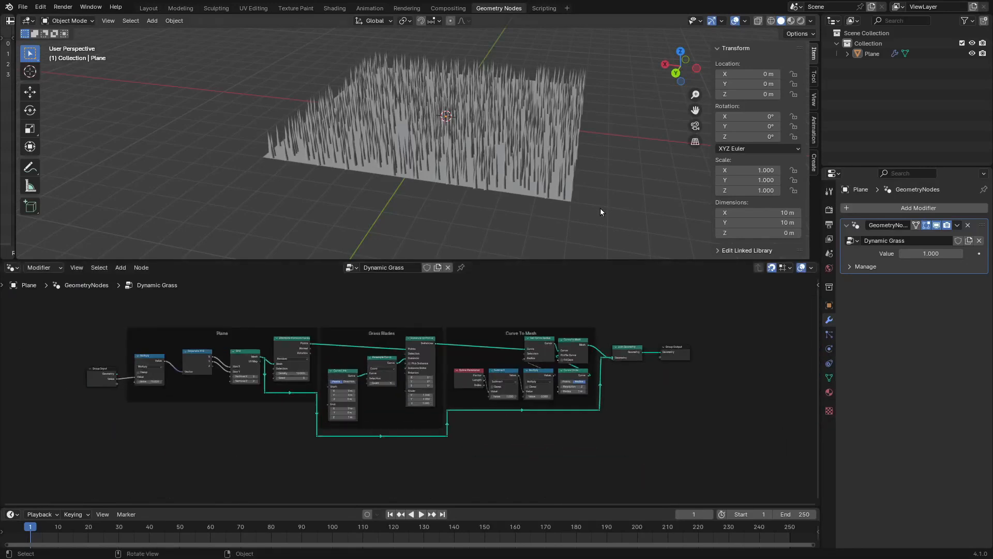
Insert a Set Shade Smooth node between Join Geometry and Group Output
middle_click_drag(600, 208, 641, 391)
scroll(641, 390, "up", 1)
middle_click_drag(477, 185, 440, 162)
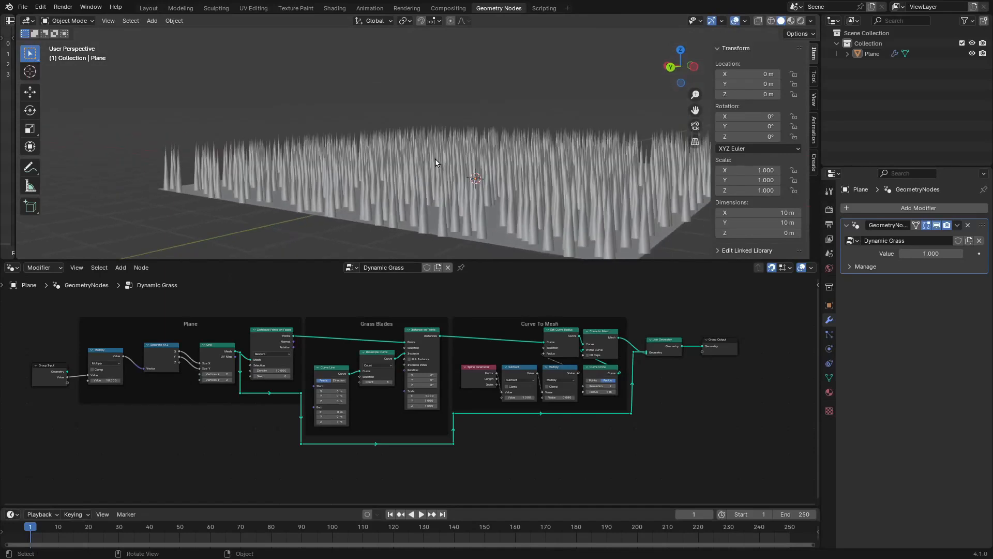
scroll(439, 162, "up", 3)
middle_click_drag(467, 202, 459, 152, "shift")
middle_click_drag(797, 375, 423, 389)
key("shift+a")
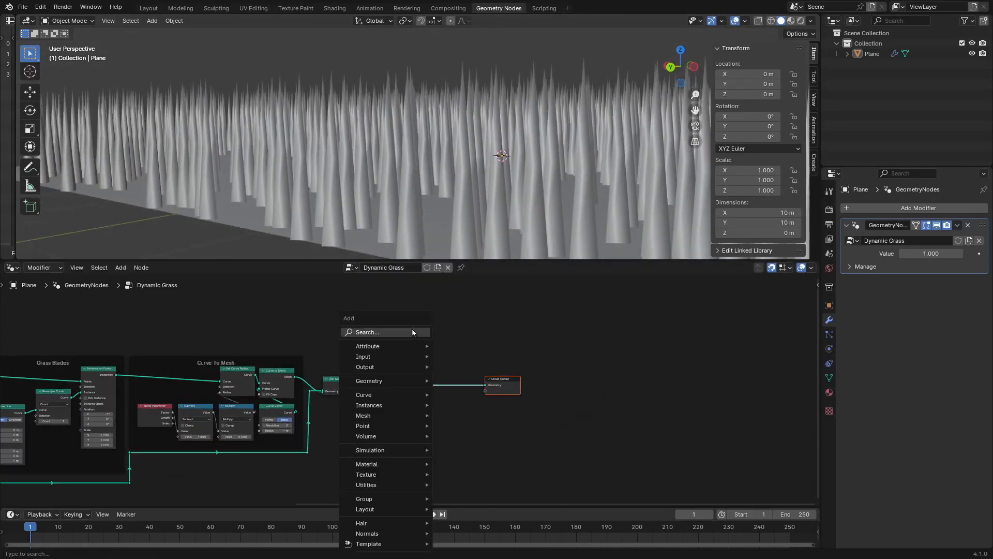
left_click(412, 329)
type("set shade")
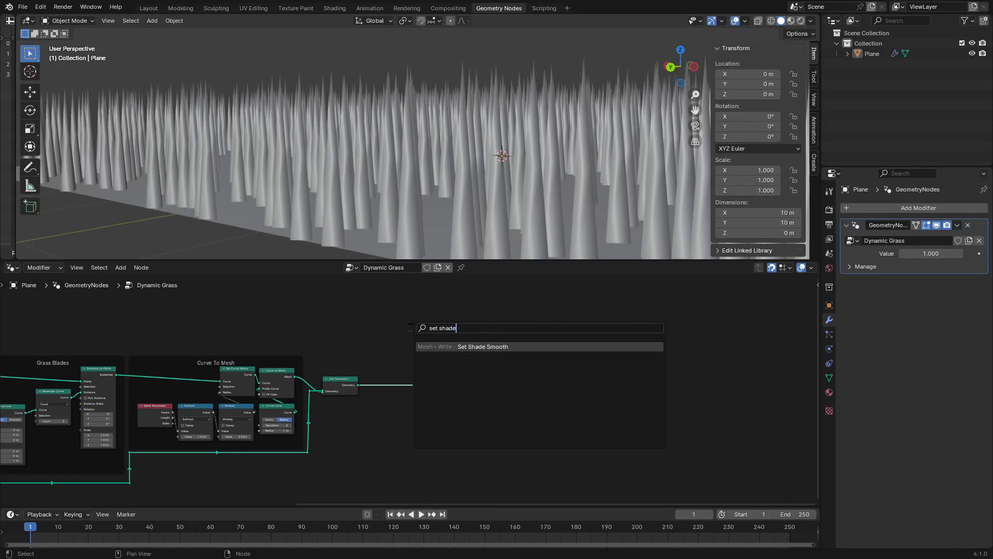
key("Return")
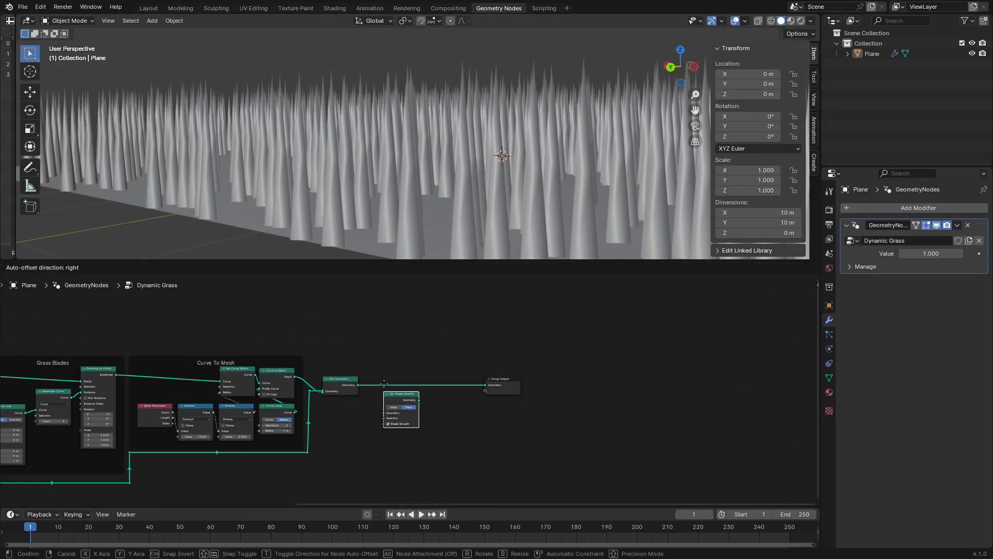
left_click(387, 383)
Turn off Shade Smooth on the Set Shade Smooth node
scroll(393, 436, "up", 1)
left_click_drag(392, 420, 391, 410)
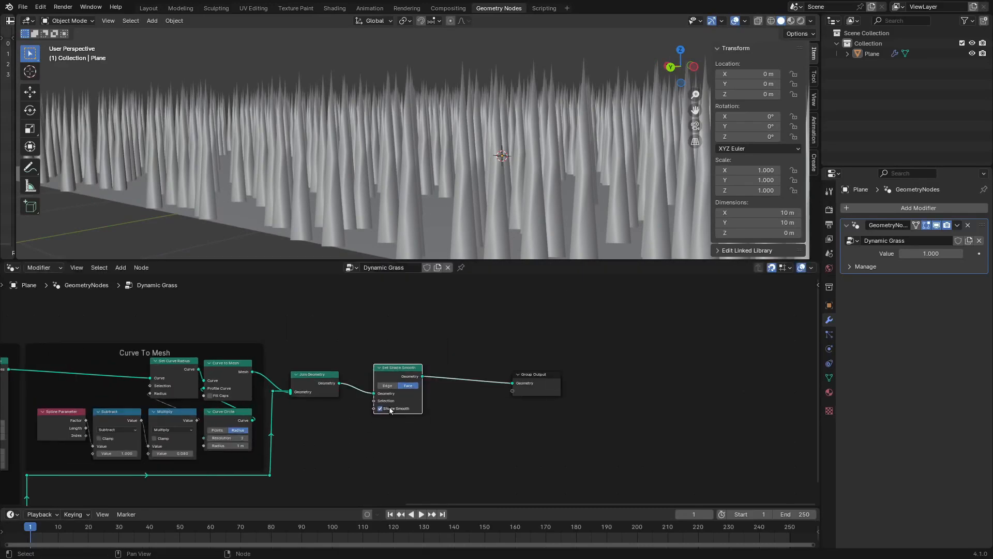
left_click(380, 409)
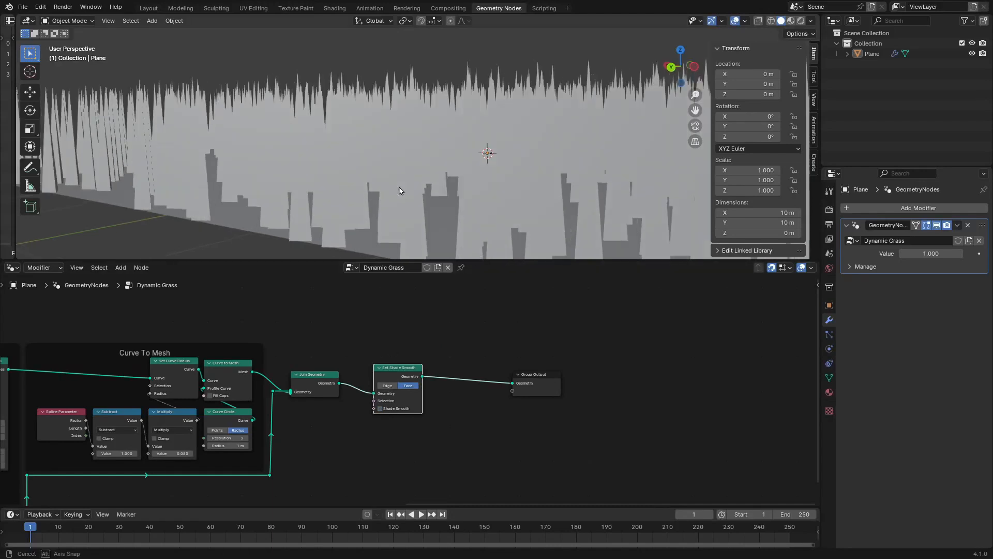
Replace Set Shade Smooth with a Smooth by Angle node between Join Geometry and Group Output
key("shift+a")
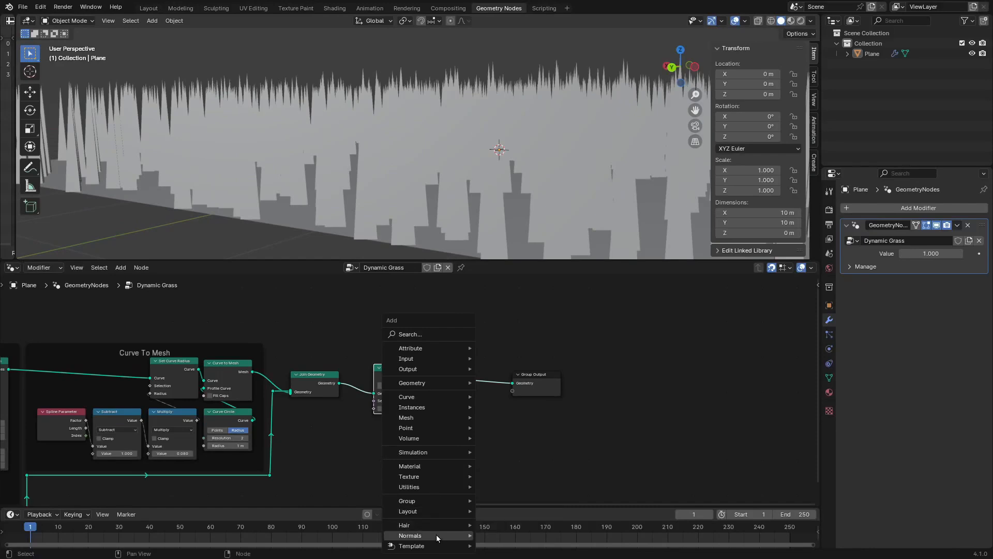
mouse_move(438, 535)
left_click(504, 535)
left_click(455, 350)
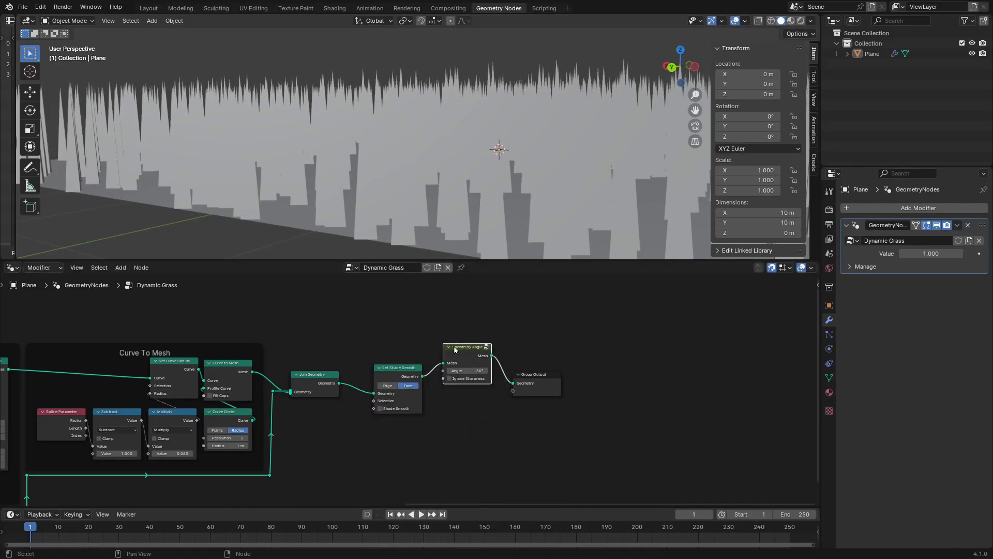
left_click_drag(464, 367, 402, 391)
scroll(404, 400, "up", 2)
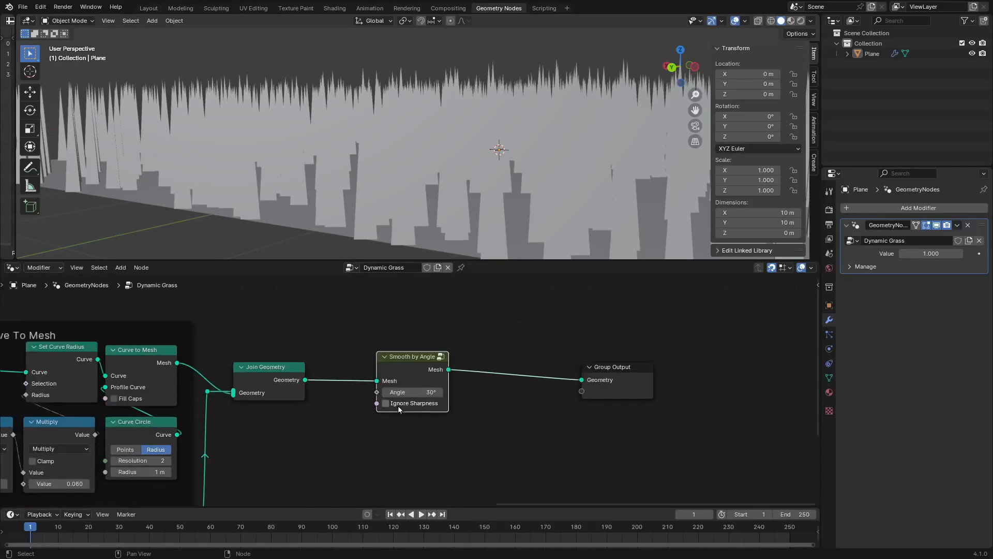
Inspect the blades in wireframe and insert a Transform Geometry node between Curve Circle and the profile curve of Curve to Mesh
mouse_move(445, 247)
middle_mouse_down()
mouse_move(474, 252)
mouse_move(483, 30)
mouse_move(519, 106)
mouse_move(479, 162)
mouse_move(414, 144)
mouse_move(413, 128)
mouse_move(530, 215)
mouse_move(463, 190)
mouse_move(445, 222)
mouse_move(465, 207)
mouse_move(549, 193)
mouse_move(410, 115)
mouse_move(405, 95)
mouse_move(399, 191)
mouse_move(412, 98)
mouse_move(435, 204)
mouse_move(414, 172)
mouse_move(420, 155)
mouse_move(508, 117)
mouse_move(548, 132)
mouse_move(512, 180)
mouse_move(506, 257)
mouse_move(477, 251)
mouse_move(469, 223)
mouse_move(411, 162)
mouse_move(424, 201)
middle_mouse_up()
key("shift+z")
scroll(292, 403, "down", 2)
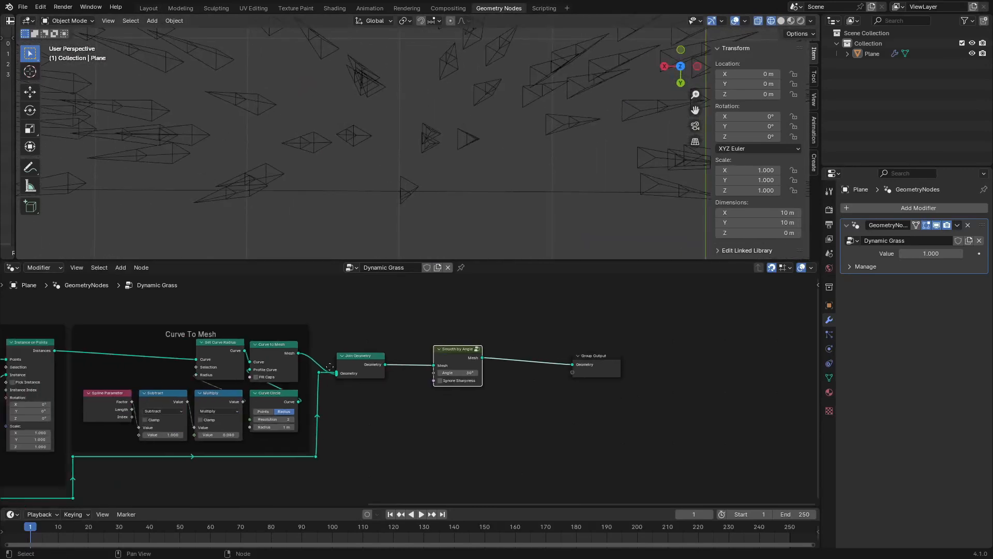
key("shift+a")
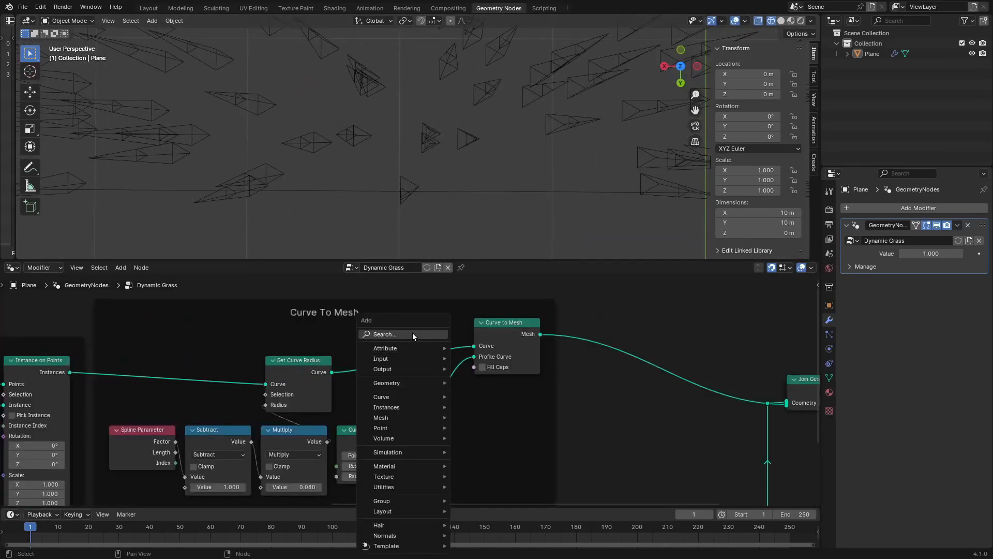
left_click(412, 333)
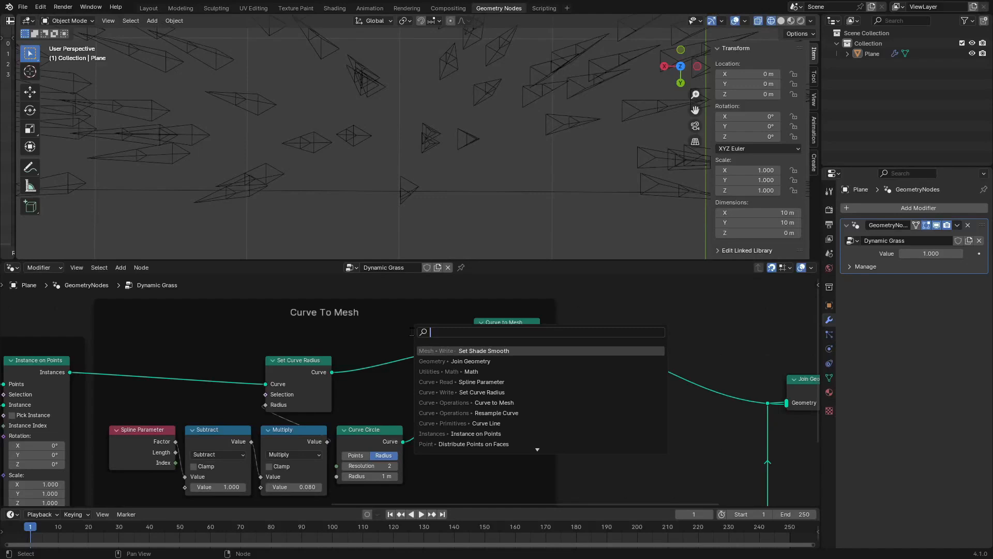
type("trasn")
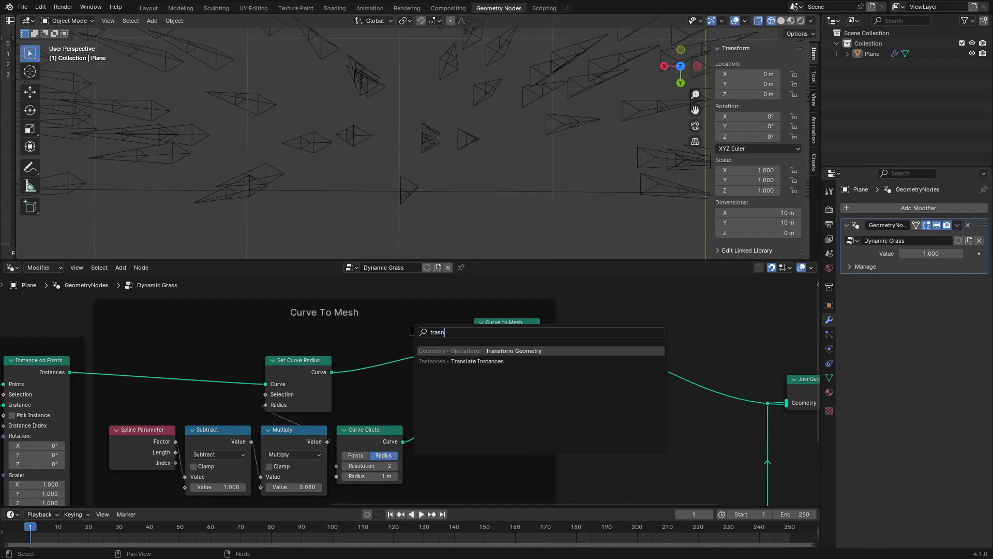
key("Return")
left_click(418, 368)
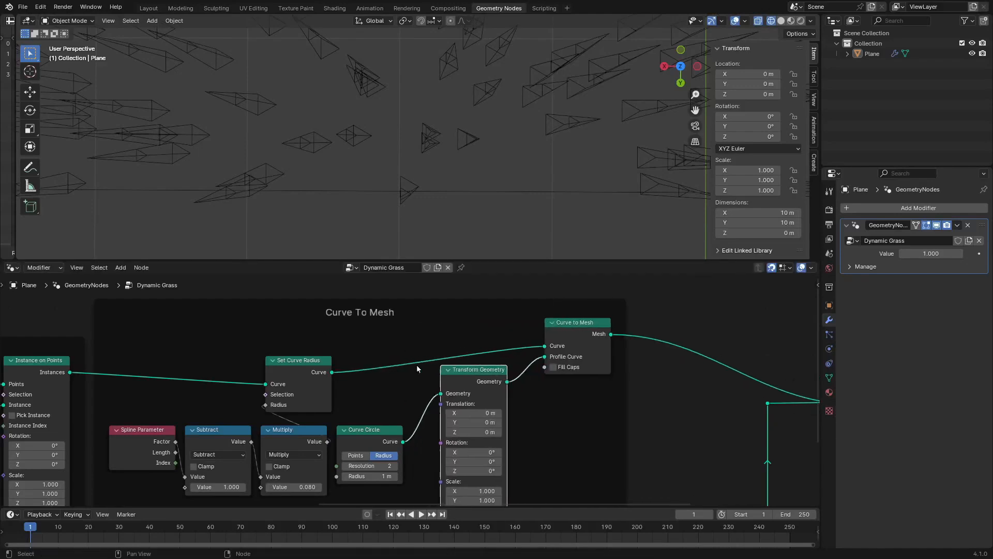
Return to solid shading and flatten the blade profile by setting the Transform Geometry Y scale to 0.1
scroll(476, 437, "down", 4)
scroll(446, 392, "up", 8)
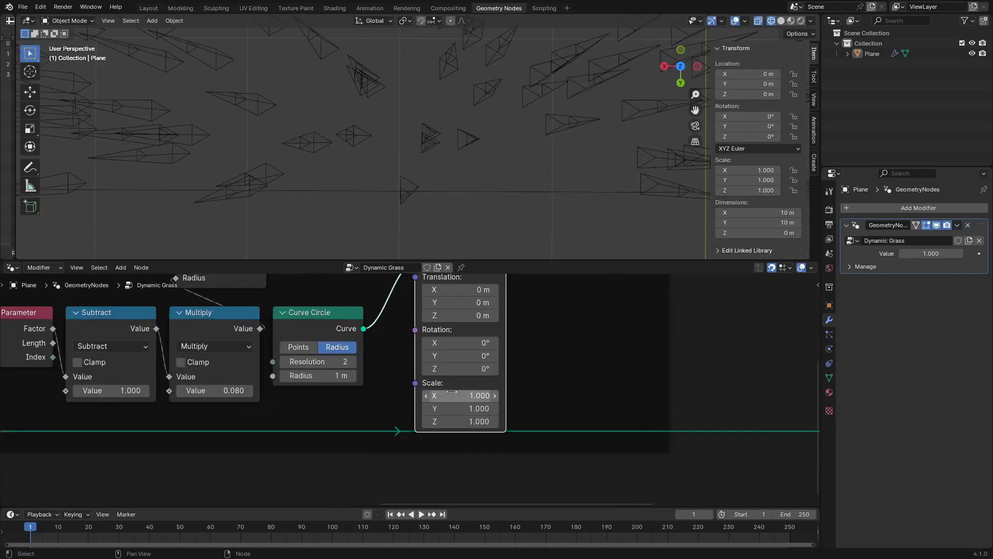
left_click_drag(461, 395, 413, 396, "shift")
right_click(461, 395)
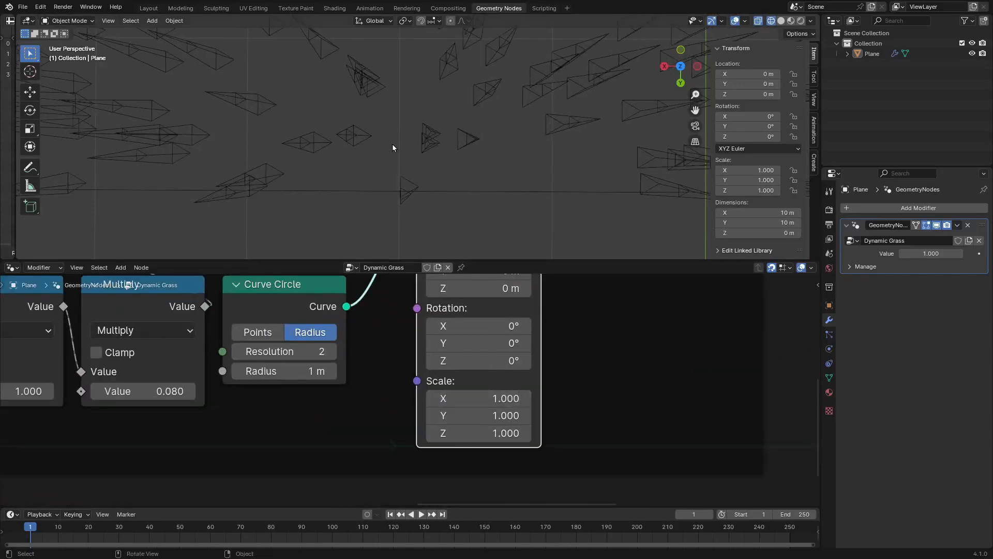
scroll(397, 131, "up", 3)
key("shift+z")
middle_click_drag(436, 185, 455, 196)
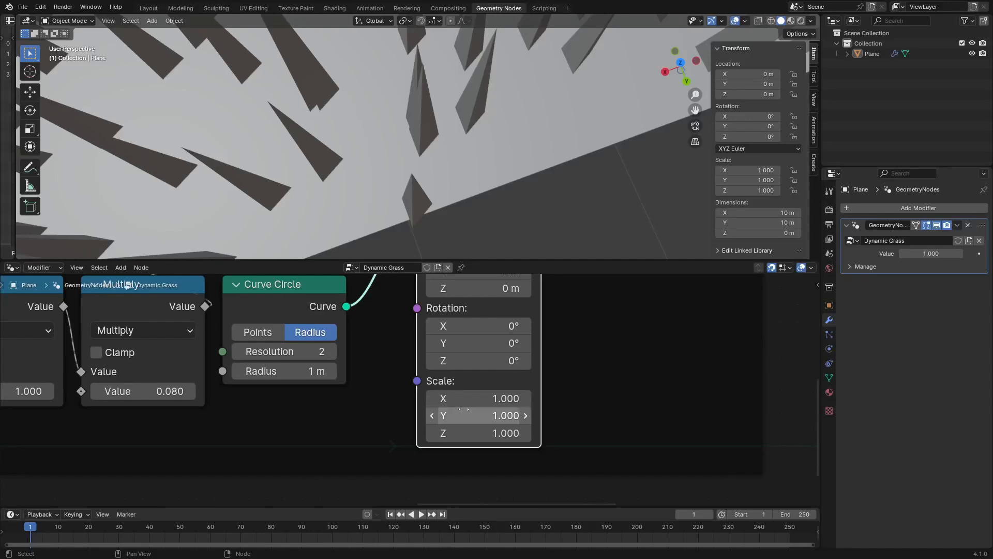
left_click_drag(462, 410, 420, 409)
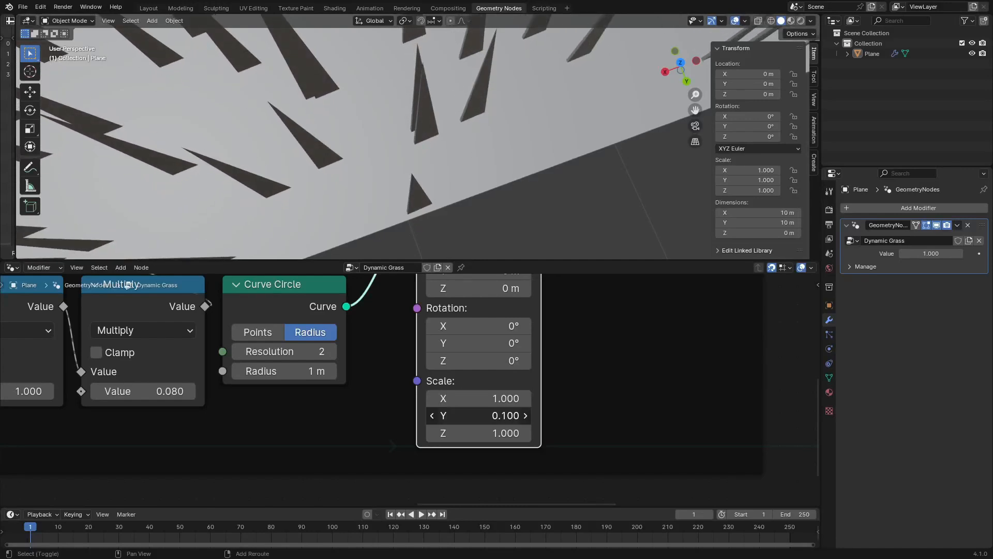
Move the Curve To Mesh frame and all nodes after it away from the Grass Blades frame to make room
middle_click_drag(349, 113, 480, 207)
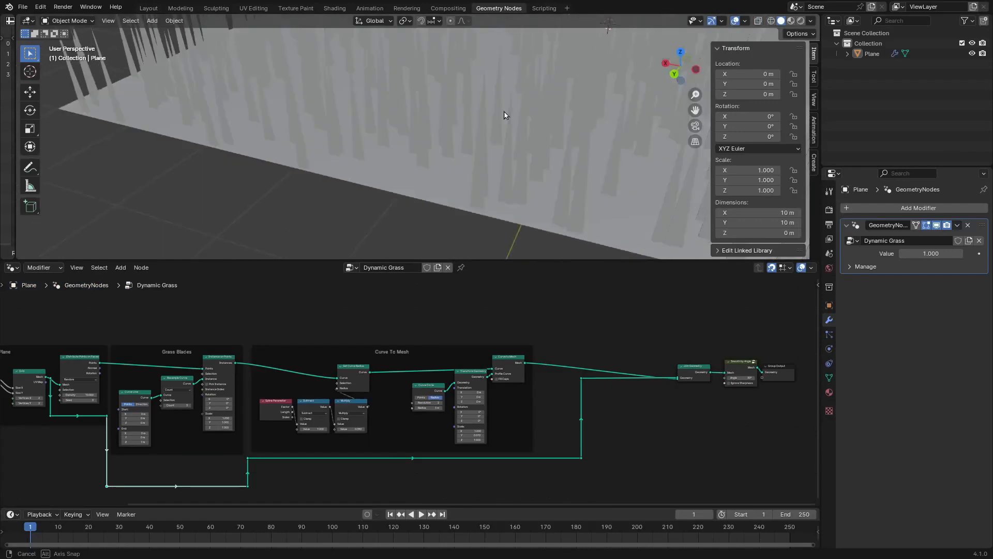
middle_click_drag(506, 115, 561, 115)
middle_click_drag(350, 153, 479, 191)
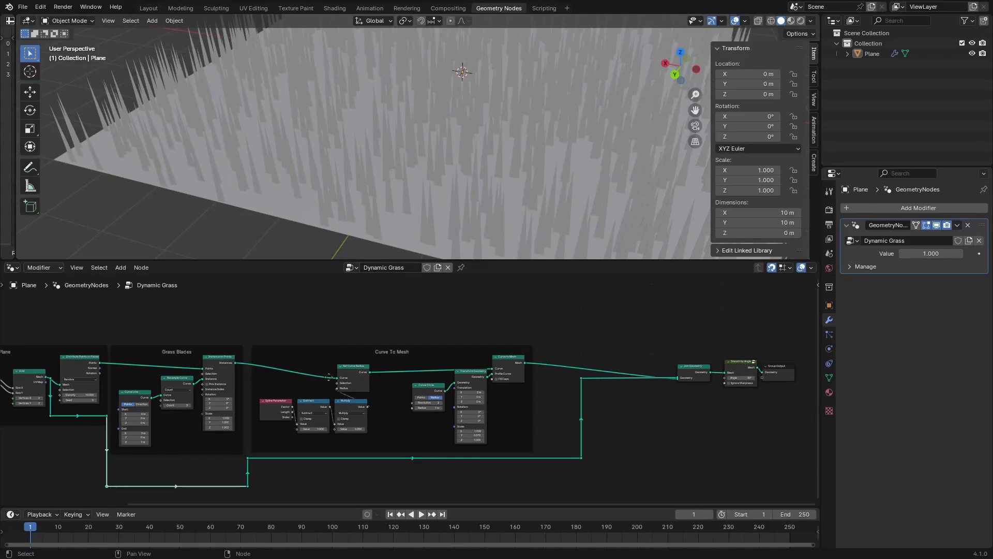
scroll(372, 382, "down", 2)
left_click_drag(706, 310, 308, 455)
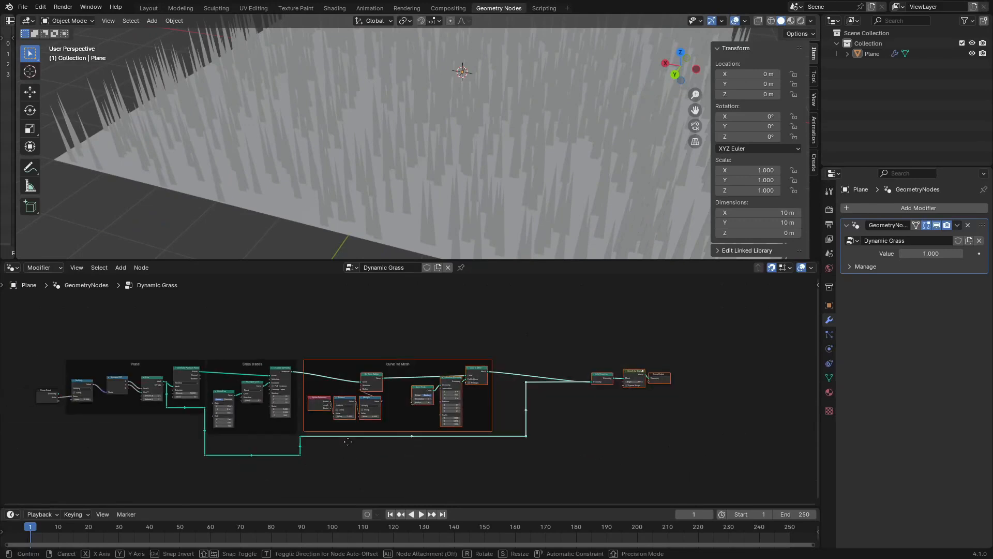
Insert a Realize Instances node right after Instance on Points, ahead of Set Curve Radius, and check the grass
type("realiz")
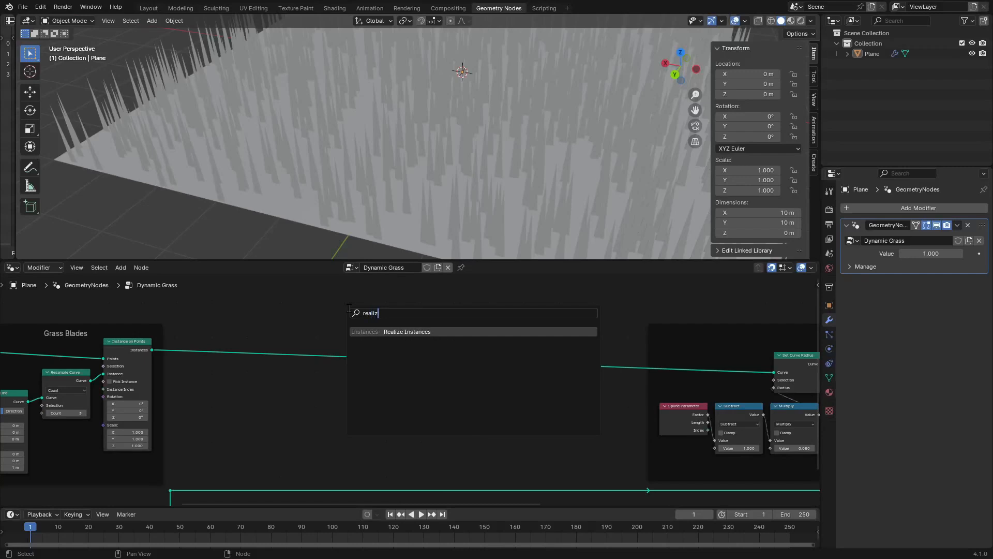
type("e")
key("Return")
left_click(190, 330)
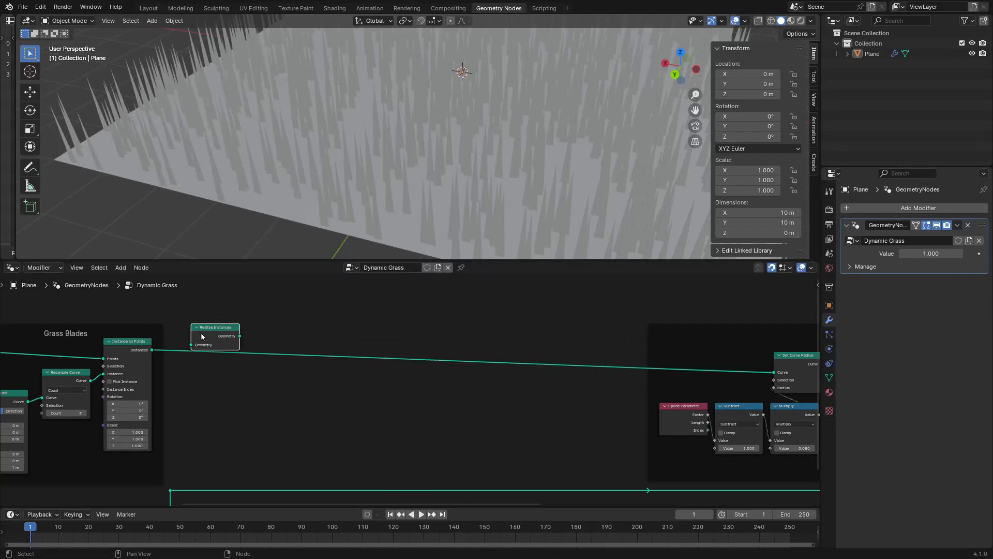
left_click_drag(202, 337, 194, 351)
middle_click_drag(328, 127, 289, 124)
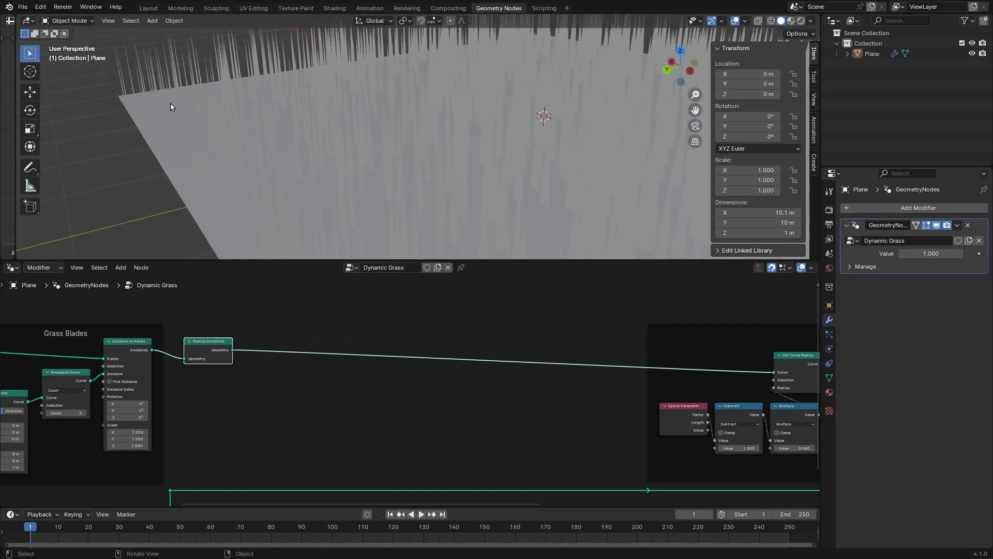
middle_click_drag(172, 106, 236, 127)
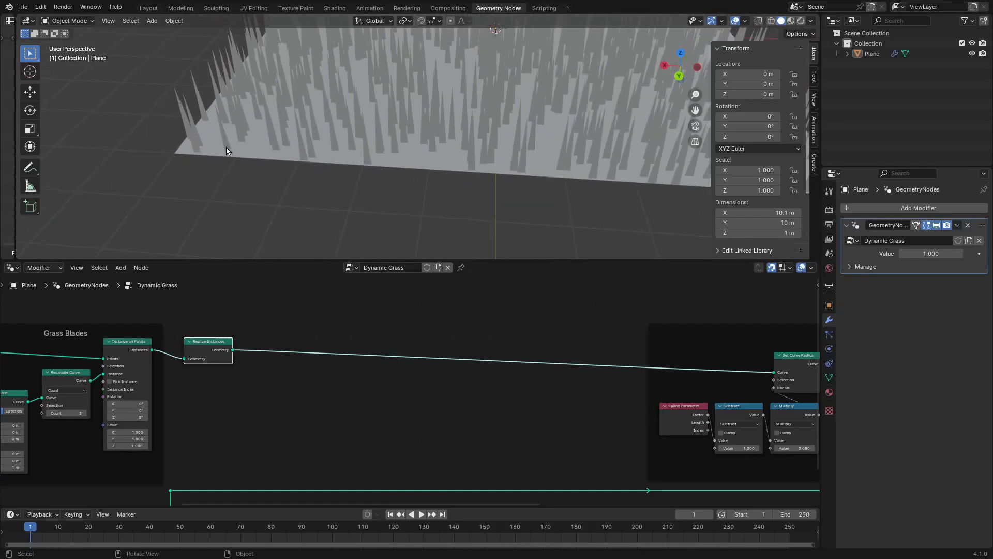
Insert a Set Position node between Realize Instances and Set Curve Radius
scroll(414, 423, "up", 1)
key("shift+a")
type("s")
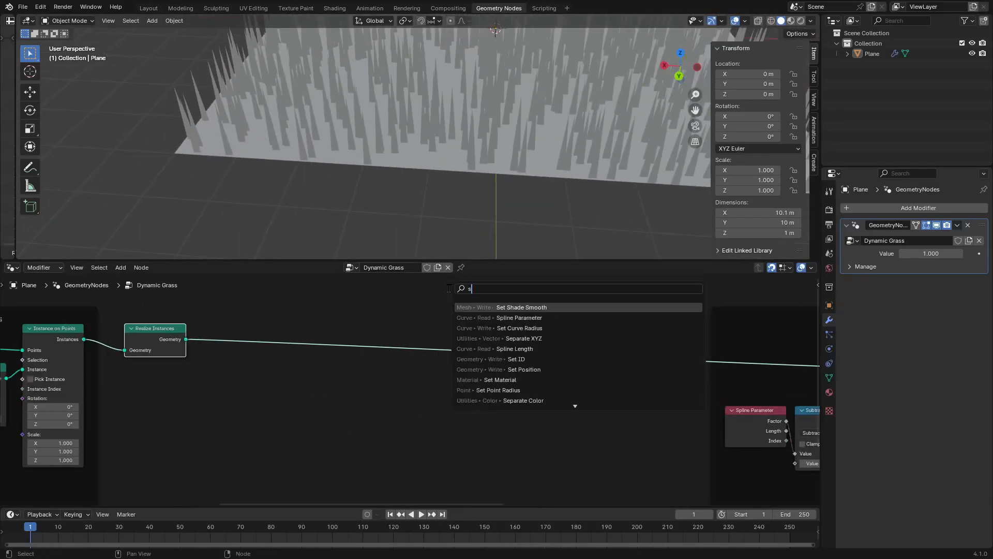
type("et posi")
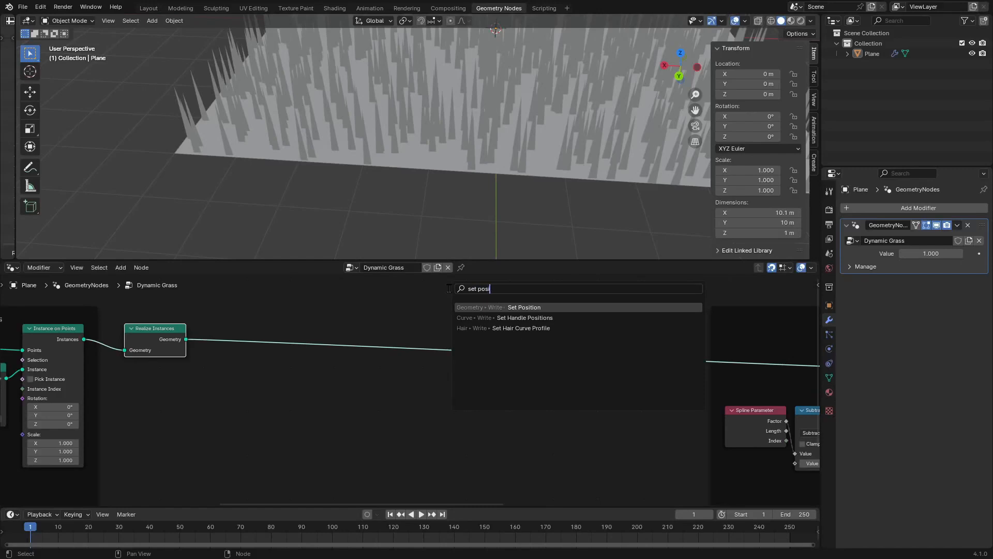
type("ti")
key("Return")
left_click(449, 288)
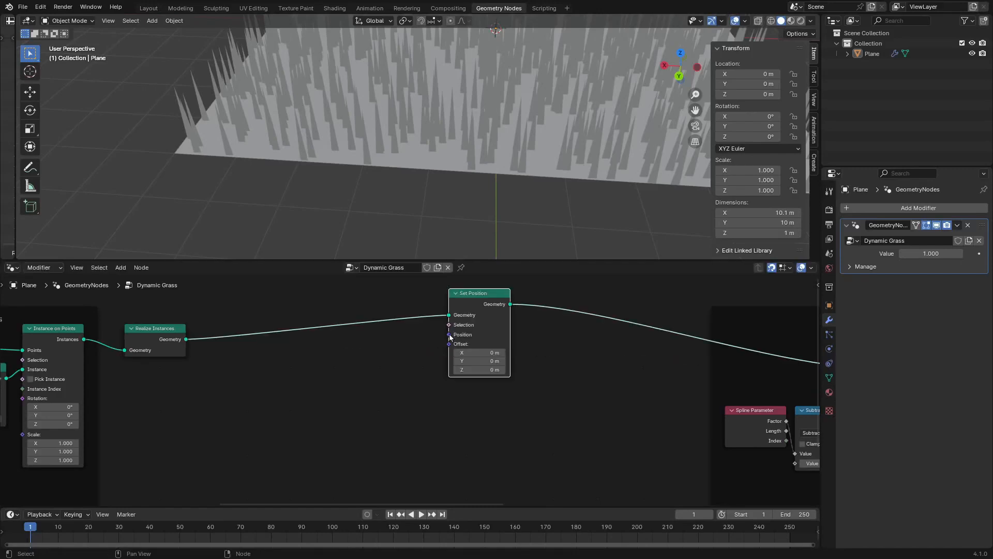
Add a Noise Texture node in the space below the link between Realize Instances and Set Position
right_click(359, 377)
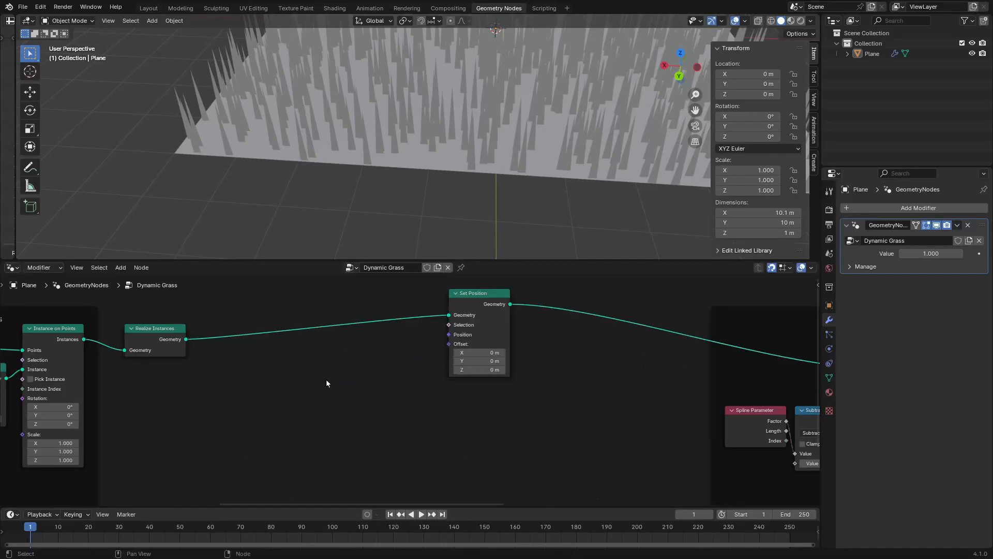
middle_click_drag(239, 377, 385, 319)
key("shift+a")
left_click(383, 316)
type("noise")
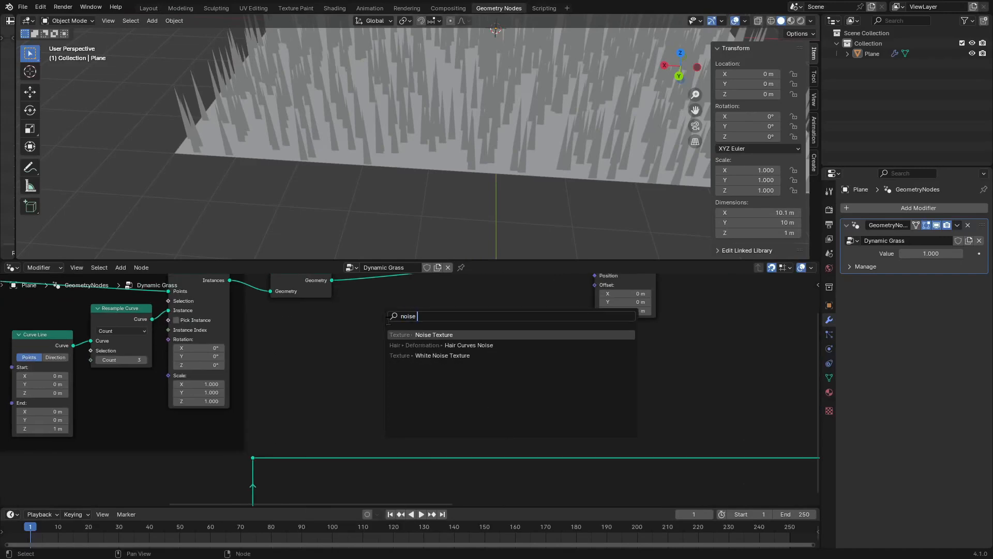
key("Return")
left_click(390, 320)
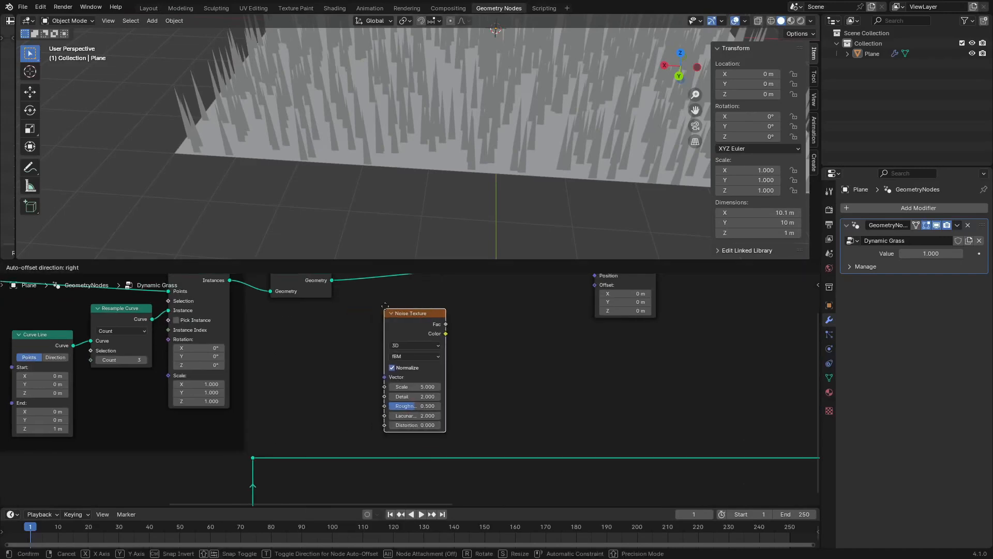
Switch the Noise Texture to 4D and move it up slightly in the node layout
scroll(383, 373, "up", 4)
middle_click_drag(363, 336, 446, 343)
left_click(444, 327)
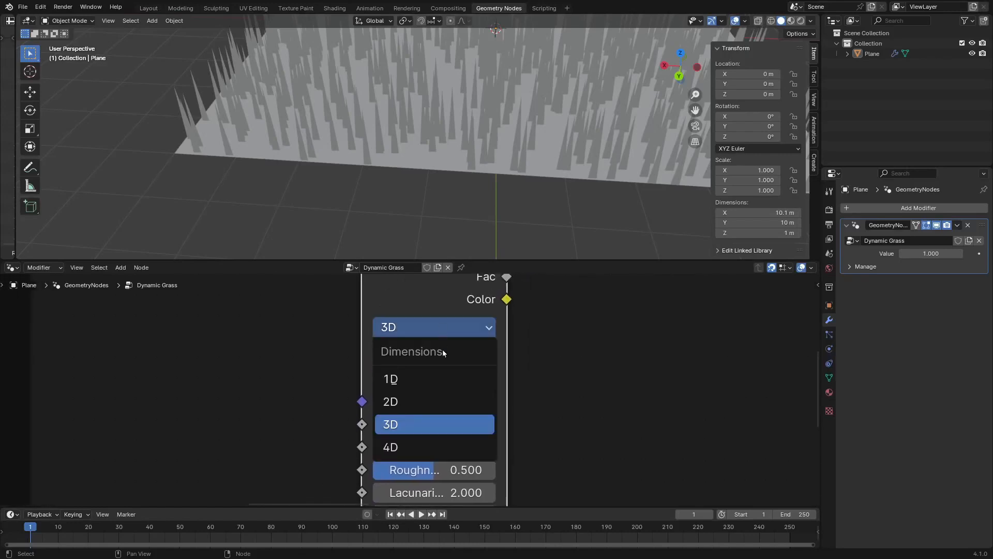
left_click(428, 448)
scroll(551, 392, "down", 3)
middle_click_drag(551, 392, 466, 403)
left_click_drag(407, 351, 407, 332)
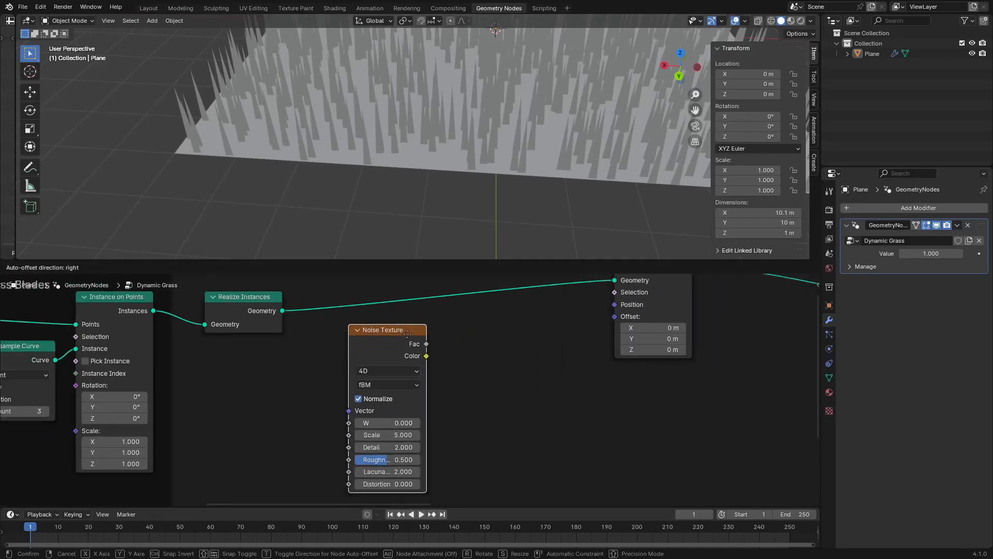
Add a Combine XYZ node, feeding the noise Fac into X and its Vector output into the Set Position Offset
key("shift+a")
type("c")
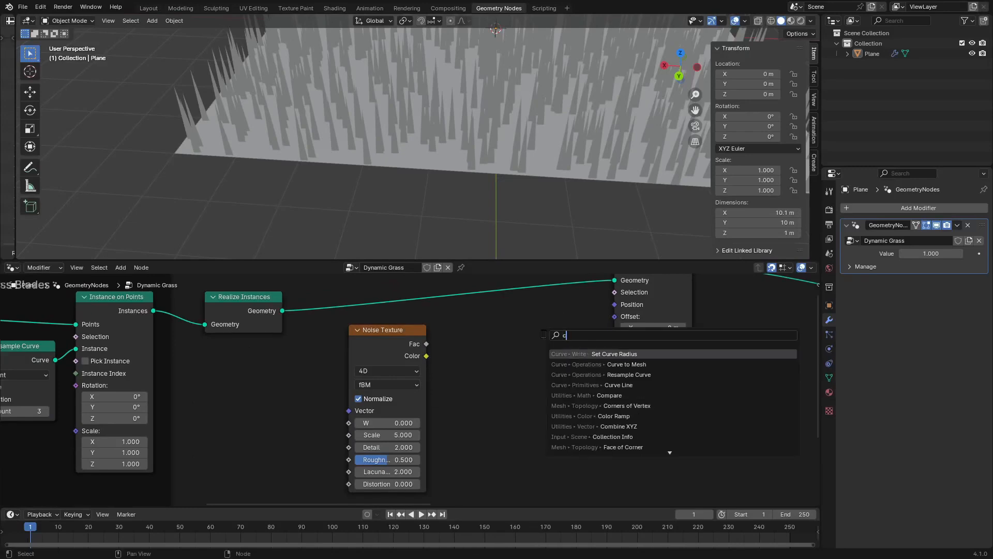
type("ombine")
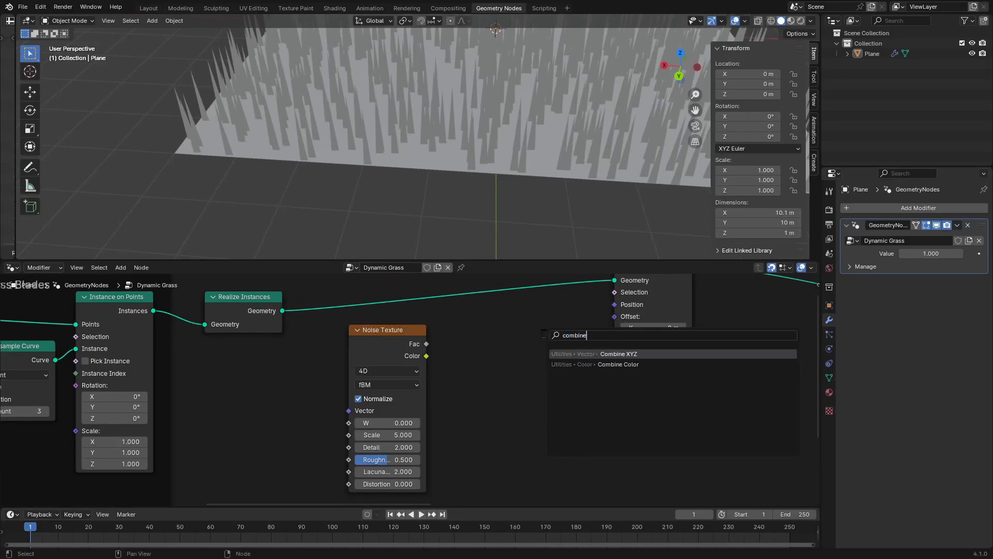
key("Return")
left_click(486, 333)
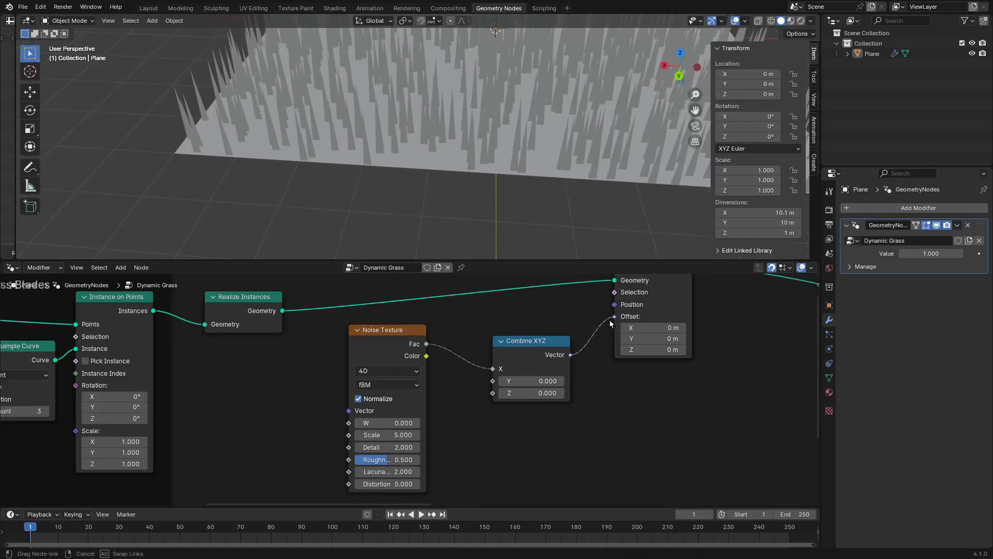
left_click_drag(611, 323, 614, 317)
middle_click_drag(569, 215, 515, 192)
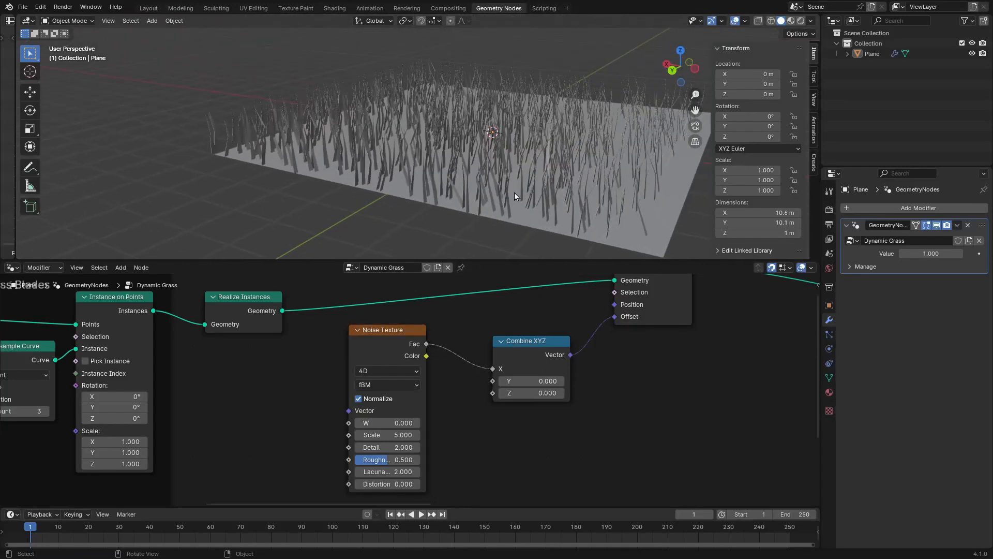
Disable Normalize on the Noise Texture and switch the viewport to wireframe to inspect the blade segments
left_click(365, 402)
mouse_move(473, 215)
middle_mouse_down()
mouse_move(509, 226)
mouse_move(572, 203)
mouse_move(590, 217)
mouse_move(616, 184)
mouse_move(479, 200)
mouse_move(537, 167)
mouse_move(501, 187)
mouse_move(533, 166)
mouse_move(454, 179)
mouse_move(554, 239)
mouse_move(484, 205)
middle_mouse_up()
key("shift+z")
middle_click_drag(171, 451, 529, 445)
scroll(362, 428, "up", 3)
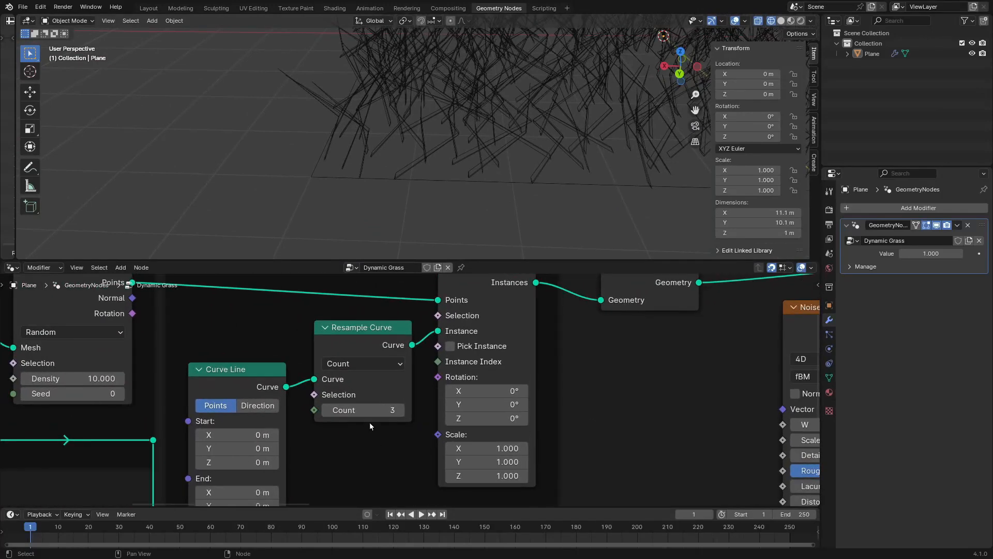
Set the Resample Curve count to 10 so each grass blade has more points
left_click(402, 415)
left_click(402, 415)
left_click(402, 416)
left_click(402, 415)
left_click(402, 416)
left_click(402, 415)
left_click(385, 415)
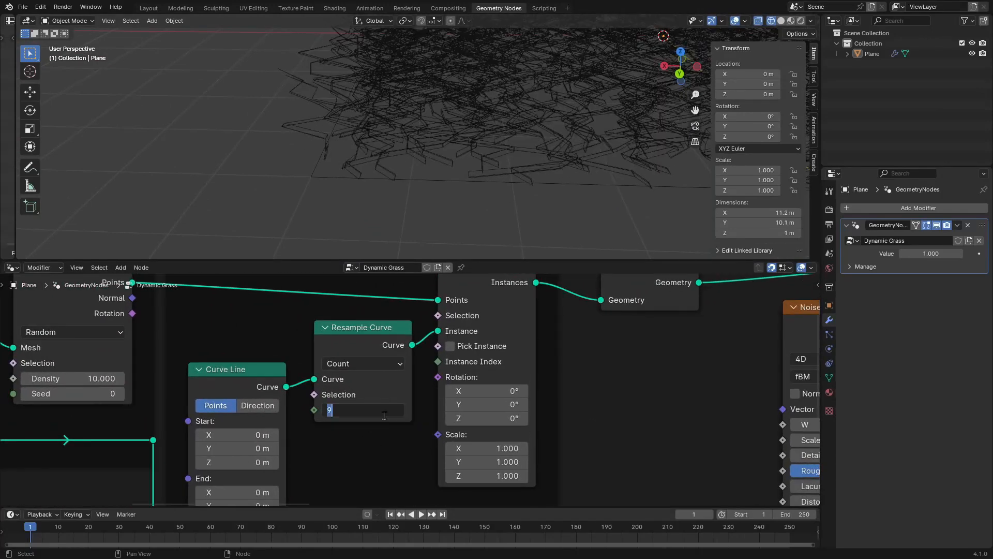
type("10")
key("Return")
middle_click_drag(423, 215, 447, 193)
scroll(420, 388, "down", 5)
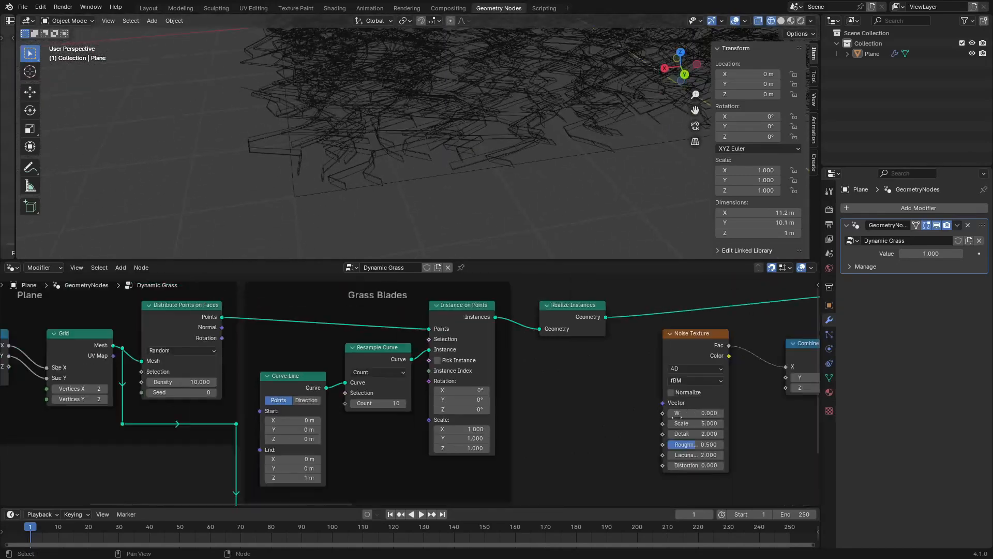
Return the viewport to solid shading and connect the noise Fac to the Combine XYZ Y input as well
middle_click_drag(791, 389, 497, 401)
scroll(520, 402, "up", 4)
key("shift+z")
middle_click_drag(565, 195, 554, 258)
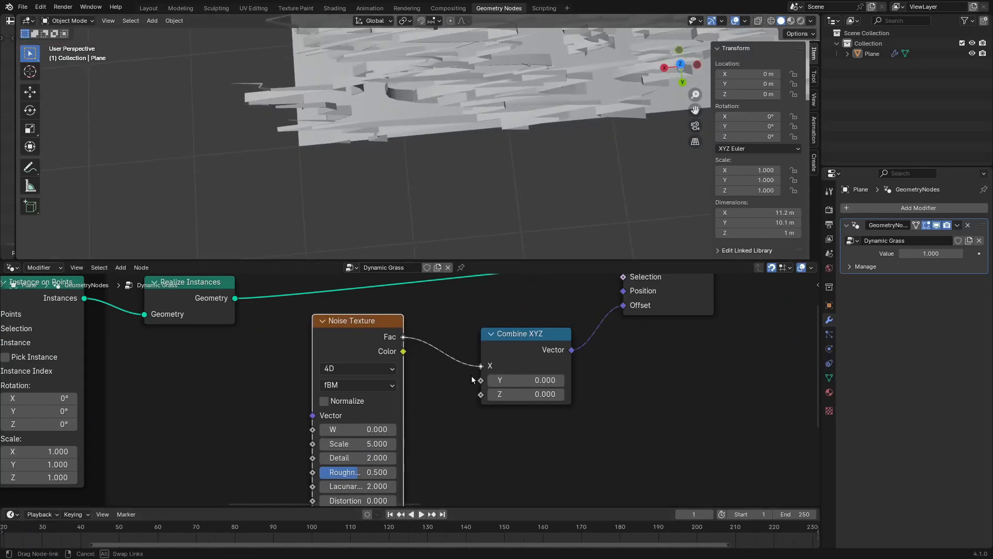
left_click_drag(471, 376, 481, 380)
middle_click_drag(499, 153, 517, 136)
Compare the grass with the Noise Texture's Normalize option on, and leave it off
left_click(333, 404)
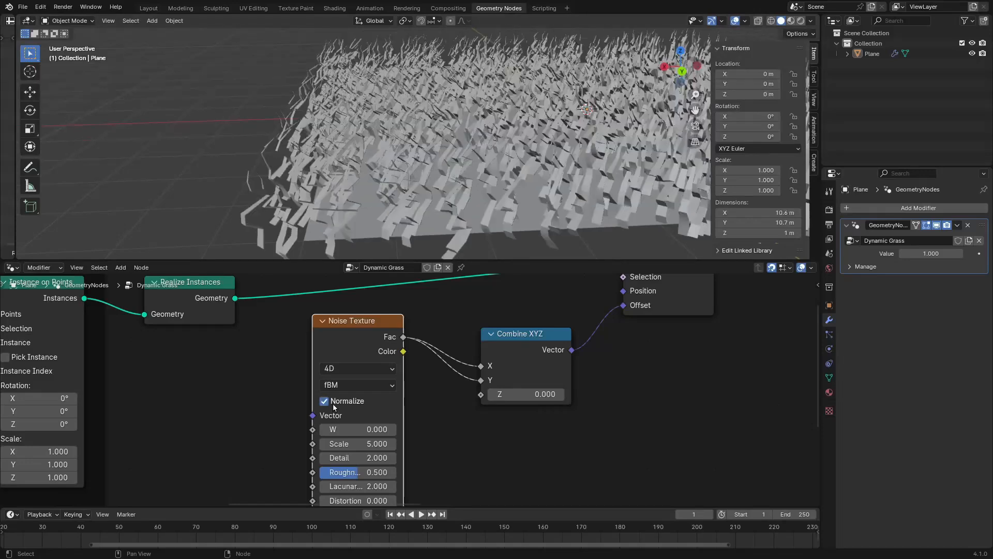
middle_click_drag(567, 218, 526, 30)
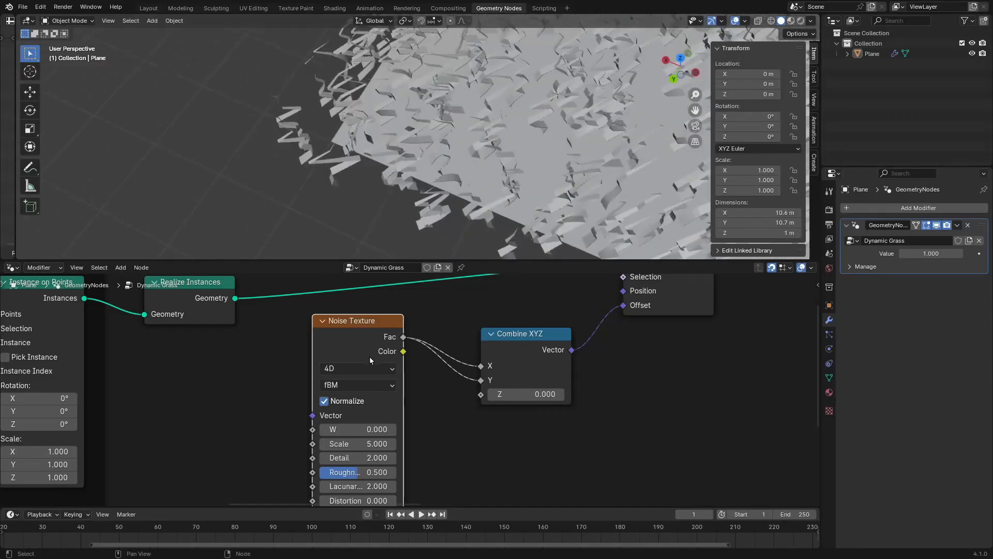
left_click(333, 406)
mouse_move(543, 155)
middle_mouse_down()
mouse_move(597, 108)
mouse_move(566, 179)
mouse_move(539, 171)
middle_mouse_up()
Set the Noise Texture scale to 0.1 and check the blades in the viewport
scroll(372, 438, "up", 2)
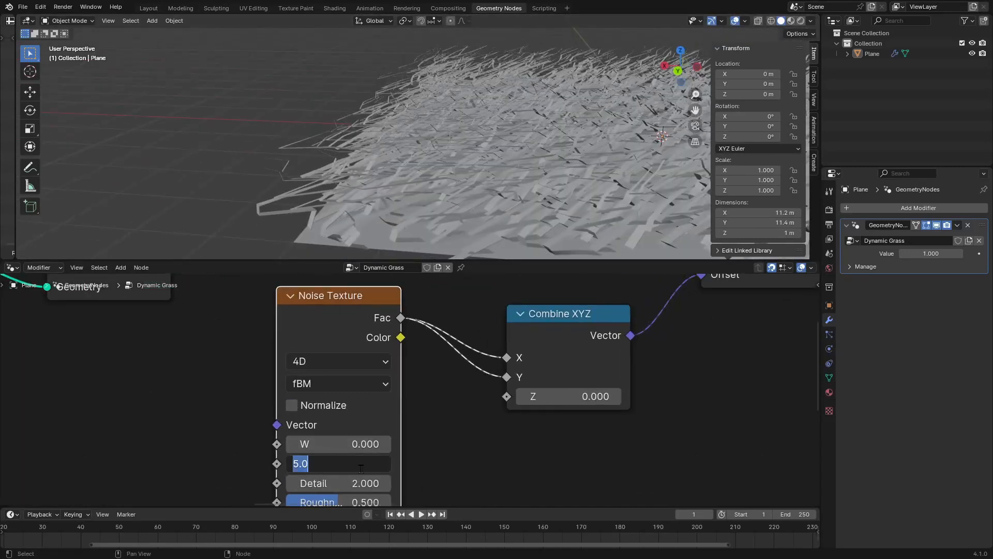
type("1")
key("Return")
scroll(552, 167, "down", 8)
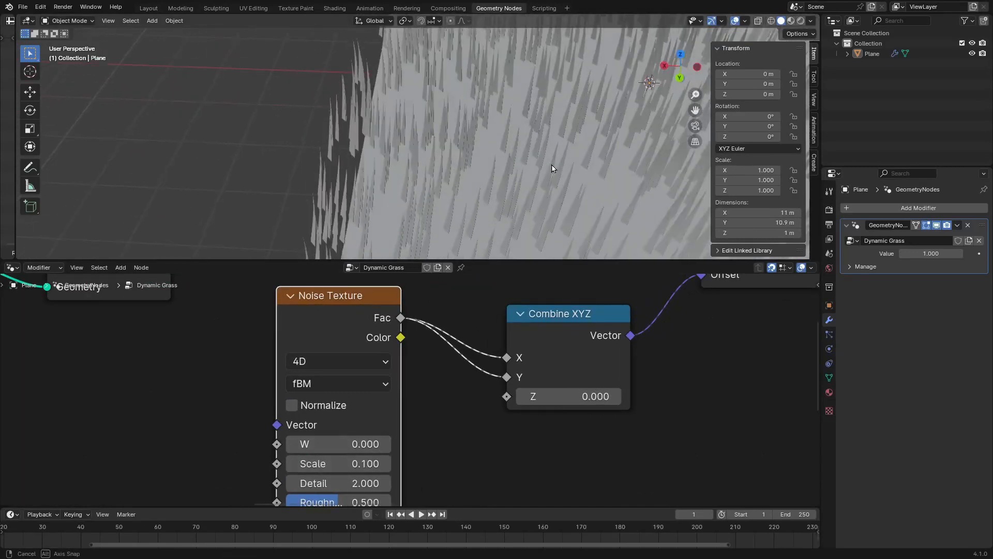
middle_click_drag(552, 166, 542, 145)
Disconnect the noise from the Combine XYZ Y input, keeping only the X link
left_click_drag(511, 377, 468, 329)
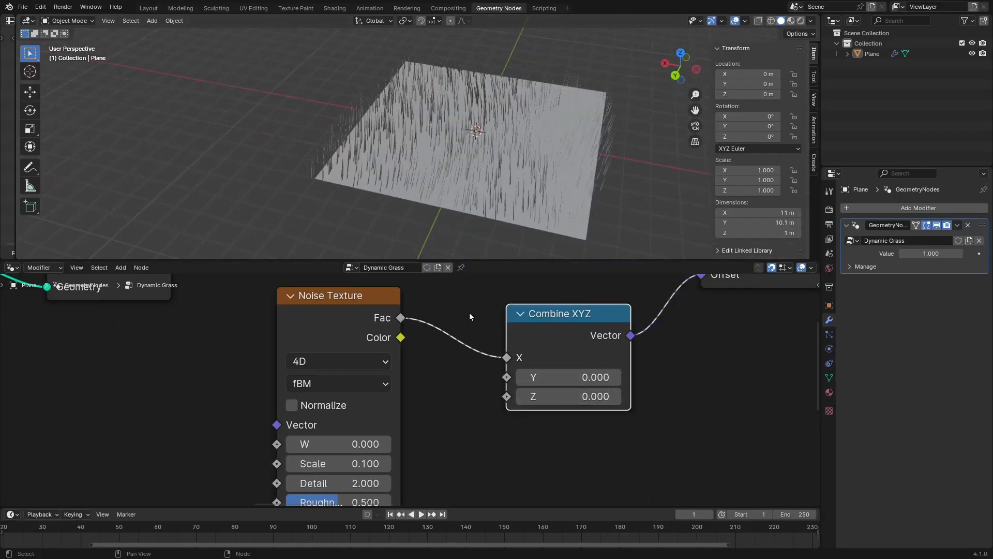
middle_click_drag(523, 165, 553, 171)
scroll(386, 343, "down", 4)
scroll(386, 343, "up", 3)
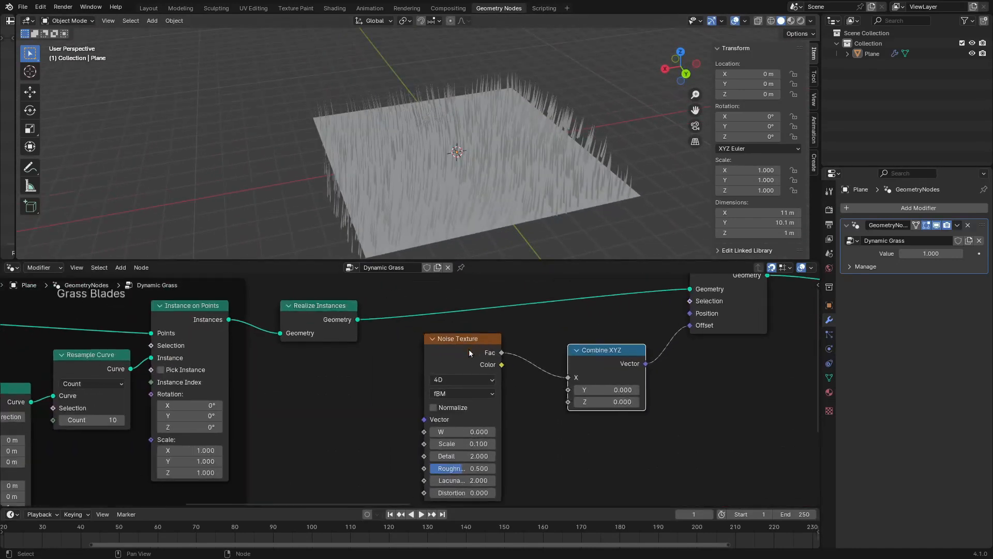
Raise the Noise Texture detail to 10.2 and check the grass from above
left_click(362, 320)
scroll(490, 456, "up", 3)
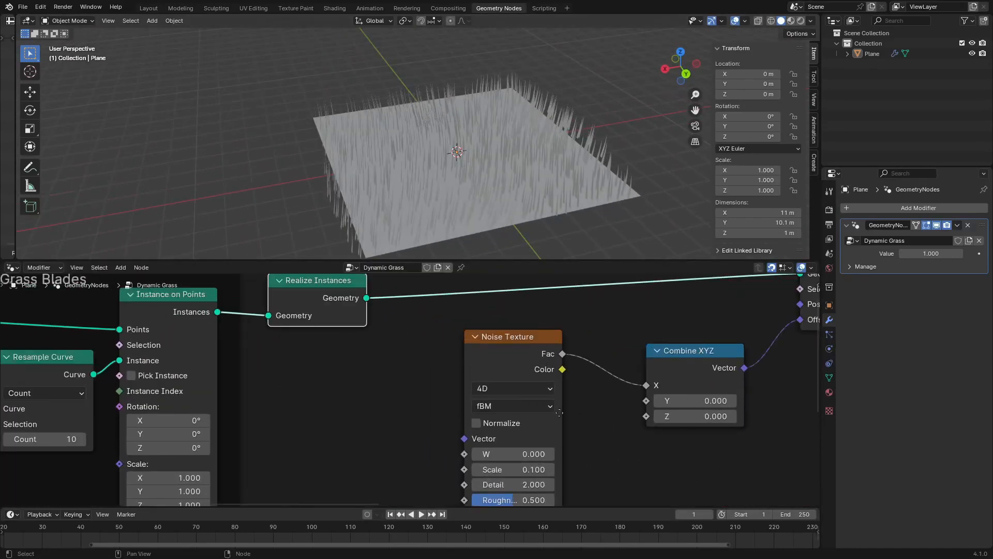
left_click_drag(494, 413, 522, 456)
middle_click_drag(583, 104, 549, 166)
scroll(626, 317, "down", 5)
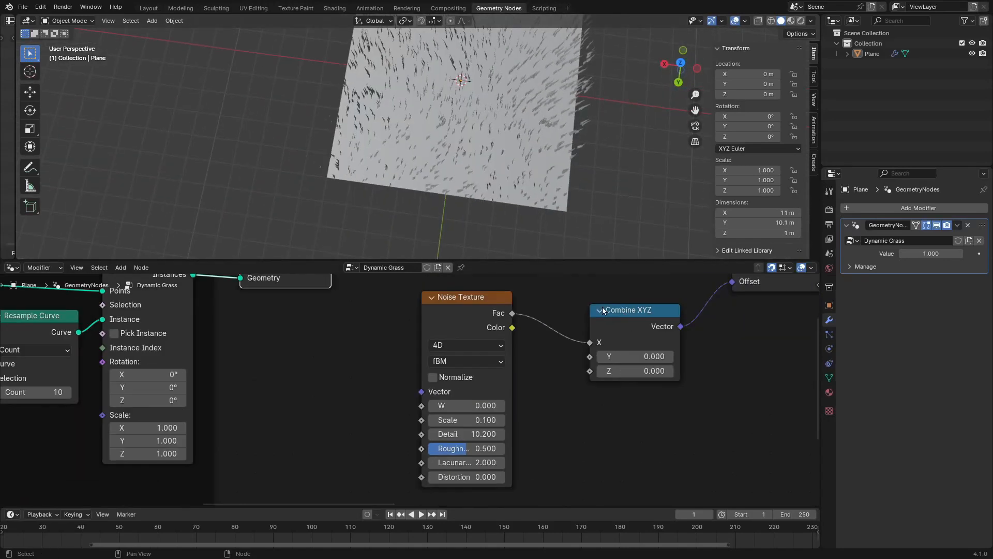
Tidy the layout by moving the Combine XYZ and Noise Texture nodes closer to Set Position
middle_click_drag(649, 315, 430, 401)
scroll(458, 400, "up", 3)
middle_click_drag(295, 453, 397, 364)
scroll(401, 300, "down", 7)
left_click_drag(458, 342, 463, 317)
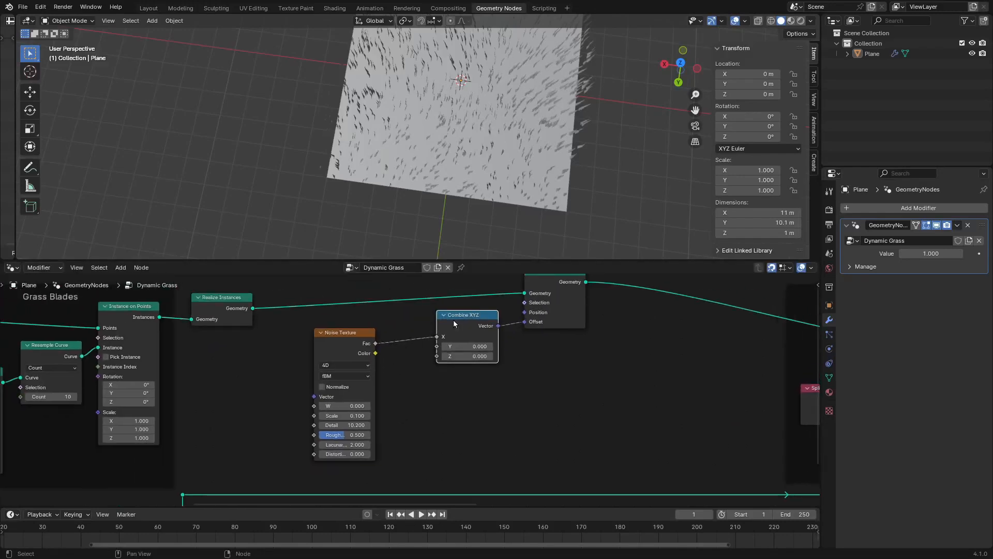
left_click_drag(355, 333, 372, 324)
middle_click_drag(591, 143, 446, 152)
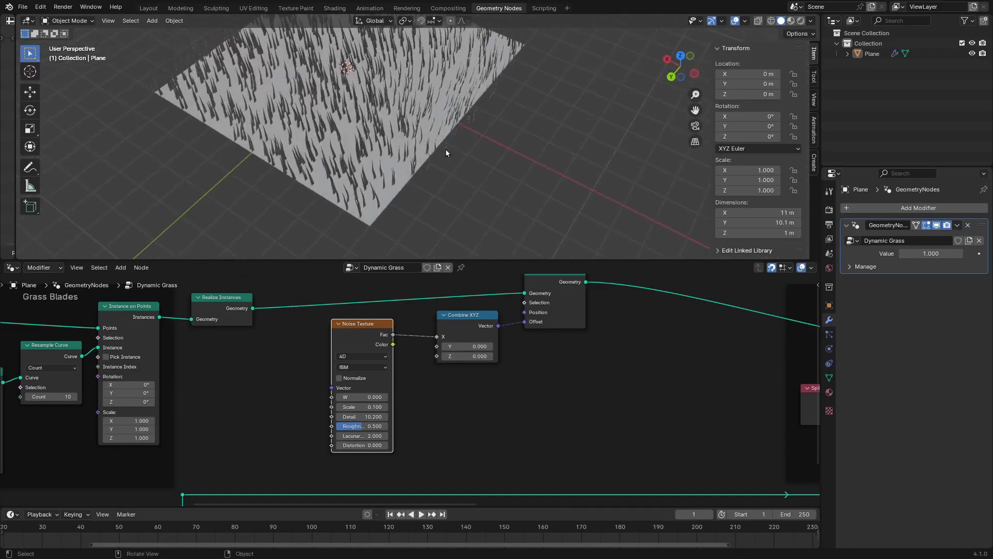
Add a Spline Parameter node and place it below the Combine XYZ node, beside the Noise Texture
scroll(448, 395, "down", 4)
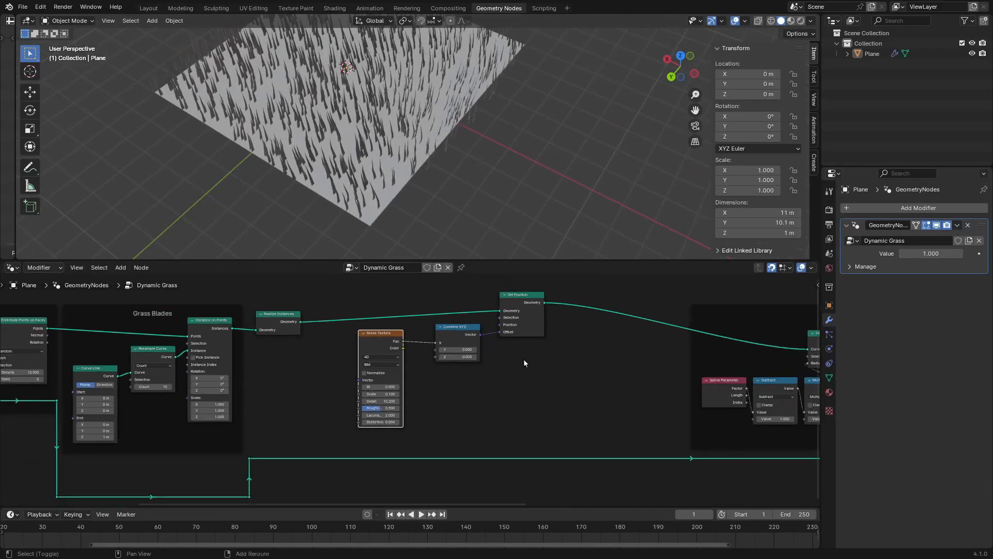
key("shift+a")
left_click(506, 334)
type("spline")
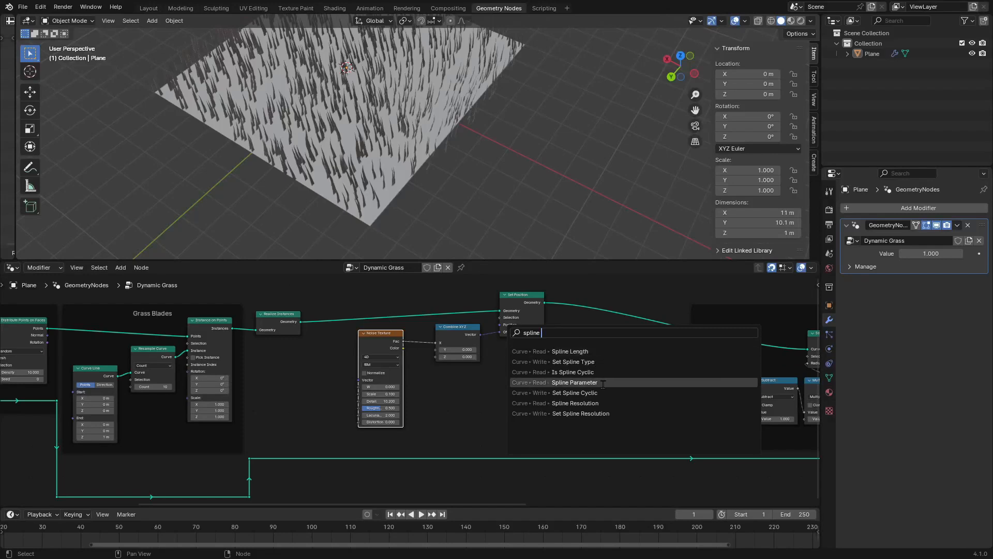
left_click(522, 383)
left_click(469, 396)
scroll(470, 396, "up", 6)
scroll(469, 396, "up", 2)
left_click_drag(470, 396, 445, 420)
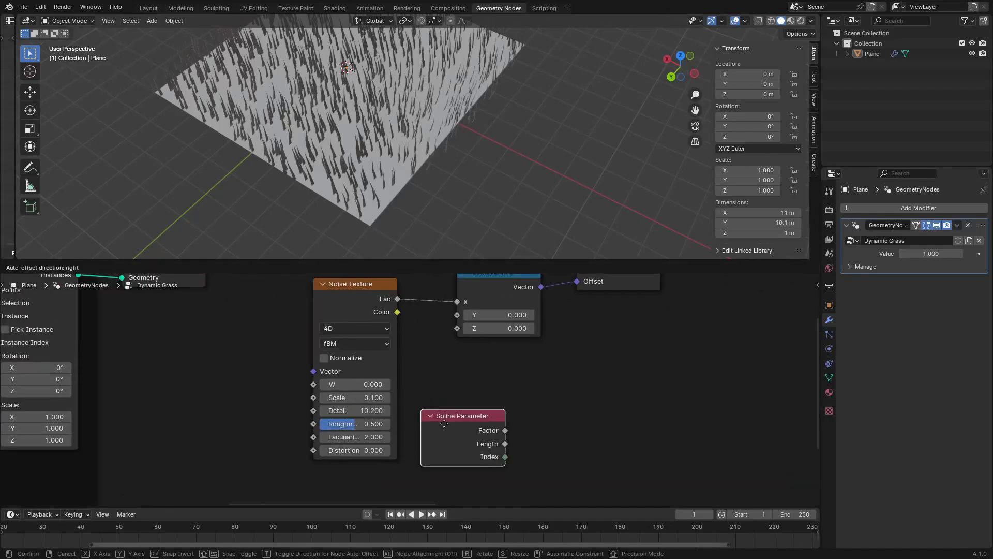
Add a Math node beside Spline Parameter and set its operation to Multiply
key("shift+a")
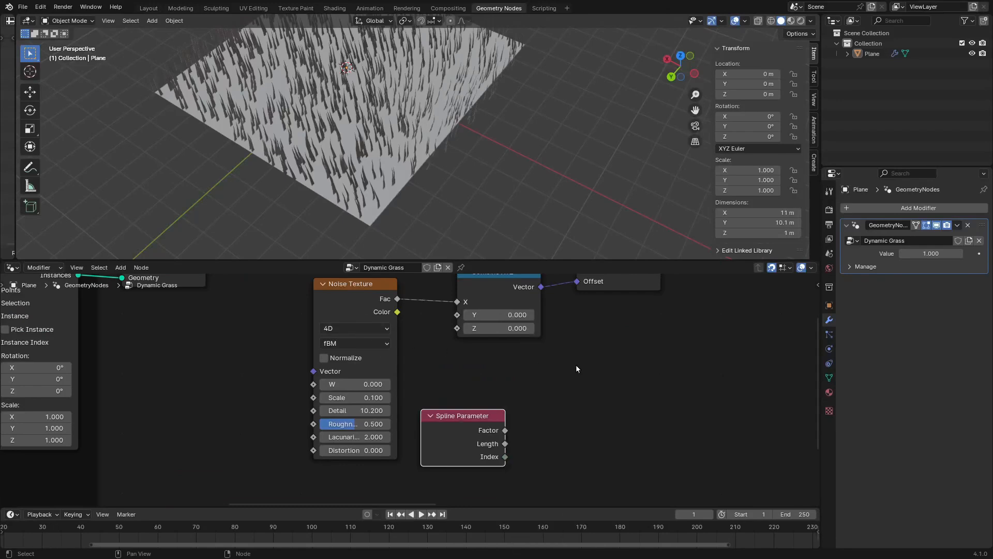
key("shift+a")
left_click(579, 338)
type("math")
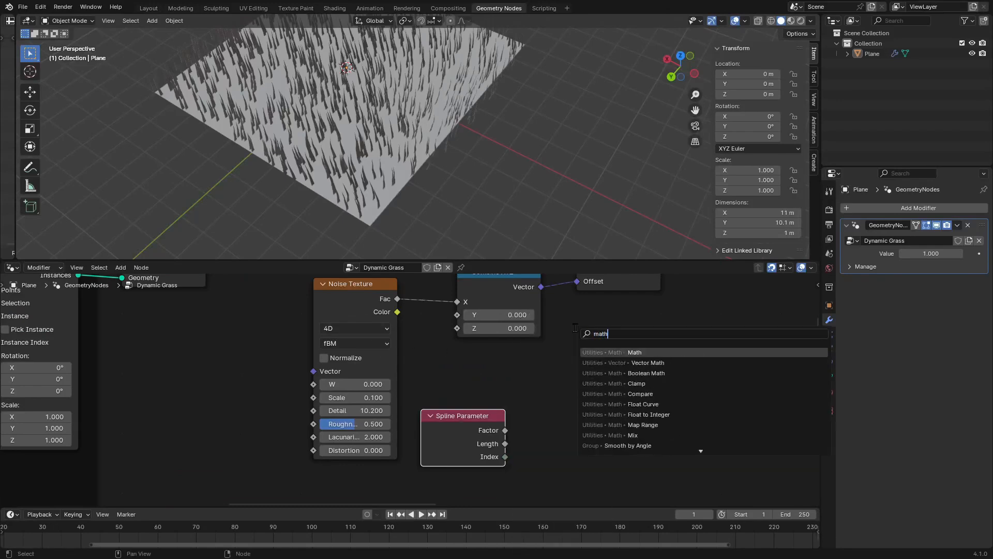
key("Return")
left_click(534, 396)
left_click(568, 387)
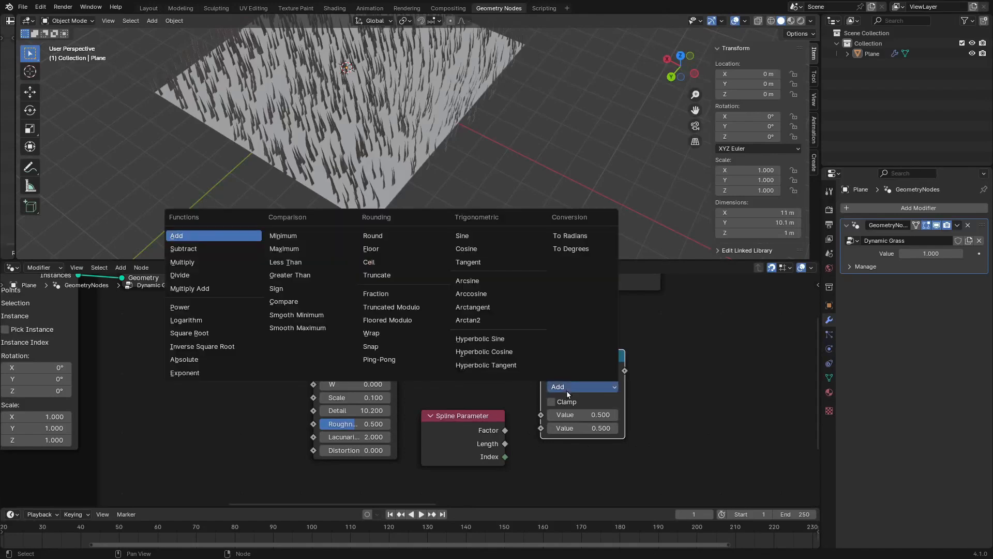
left_click(196, 263)
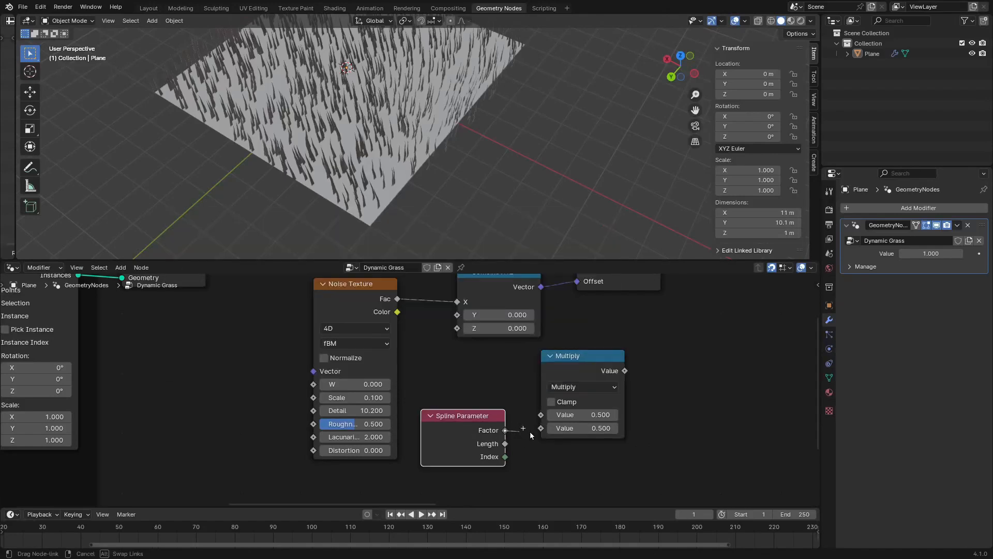
Multiply the noise Fac by the Spline Parameter Factor and feed the result into the Combine XYZ X input
left_click_drag(397, 299, 533, 405)
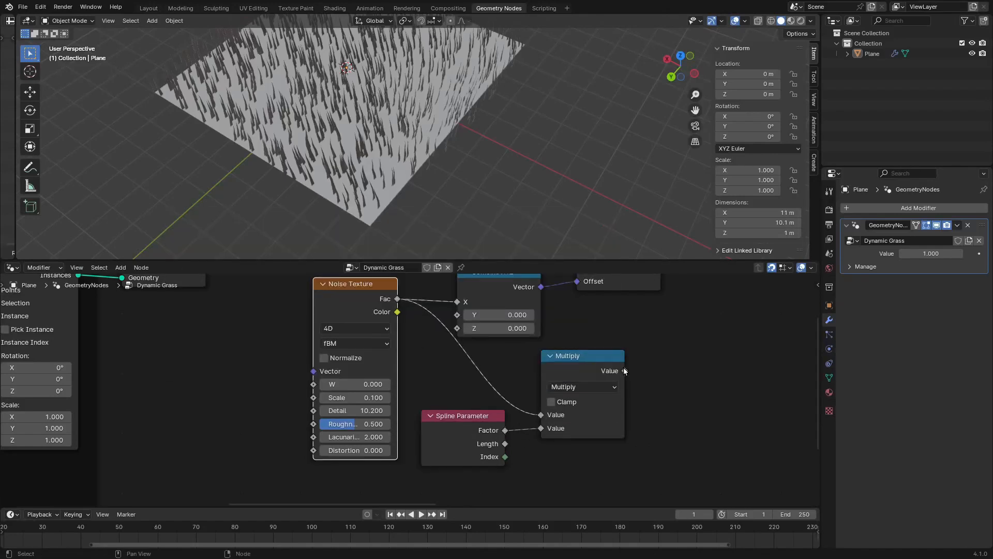
left_click_drag(468, 317, 457, 303)
middle_click_drag(421, 176, 445, 222)
scroll(363, 373, "up", 2)
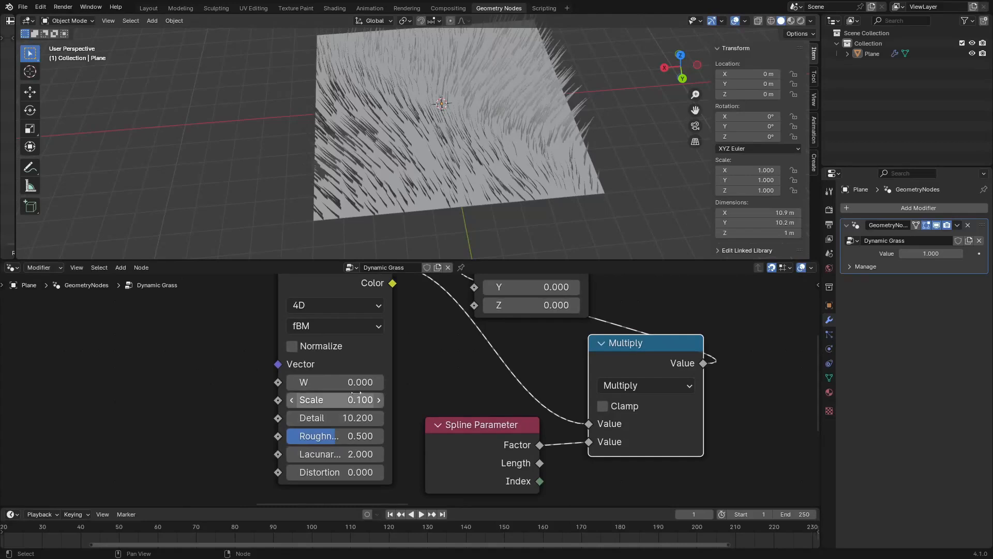
Set the Noise Texture scale to 0.28 and shift its W value to 54 to preview the blade motion
left_click_drag(339, 382, 455, 382)
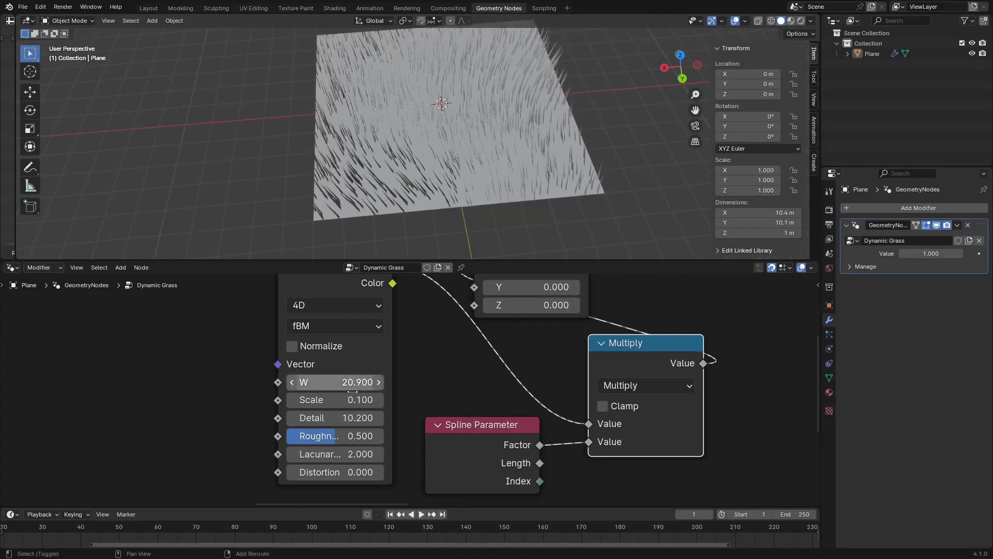
mouse_move(337, 400)
left_mouse_down()
mouse_move(357, 400)
mouse_move(342, 400)
left_mouse_up()
left_click_drag(343, 382, 517, 382)
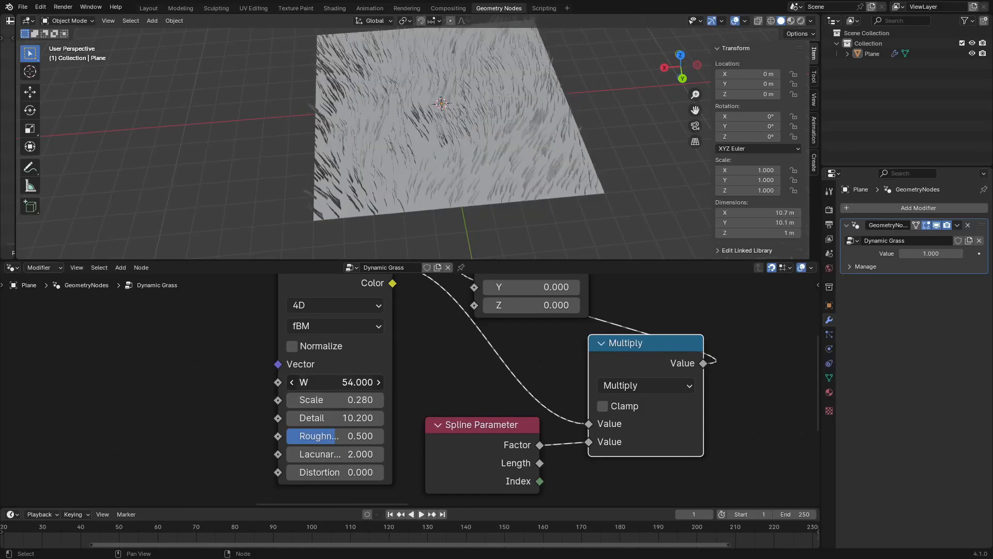
Drive the Noise Texture W value with the expression #frame/10
scroll(501, 132, "up", 5)
left_click_drag(320, 382, 339, 382)
key("Escape")
left_click(310, 385)
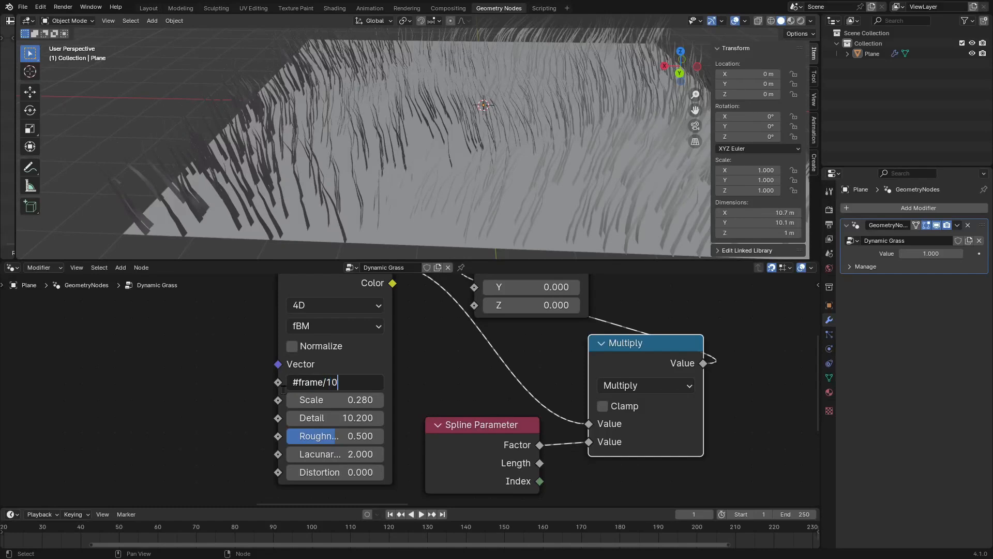
type("#frame/10")
key("Return")
Play the animation to check the blades' wind motion, stop it, and switch the viewport to wireframe
key("space")
mouse_move(450, 204)
middle_mouse_down()
mouse_move(473, 186)
mouse_move(516, 181)
mouse_move(486, 202)
mouse_move(498, 215)
mouse_move(503, 157)
mouse_move(478, 169)
mouse_move(444, 145)
mouse_move(466, 217)
mouse_move(424, 205)
mouse_move(419, 217)
middle_mouse_up()
key("space")
key("shift+z")
Enclose the Noise Texture, Combine XYZ, Spline Parameter, Multiply and Set Position nodes in a frame labelled Wind
middle_click_drag(253, 420, 726, 404)
scroll(561, 306, "down", 6)
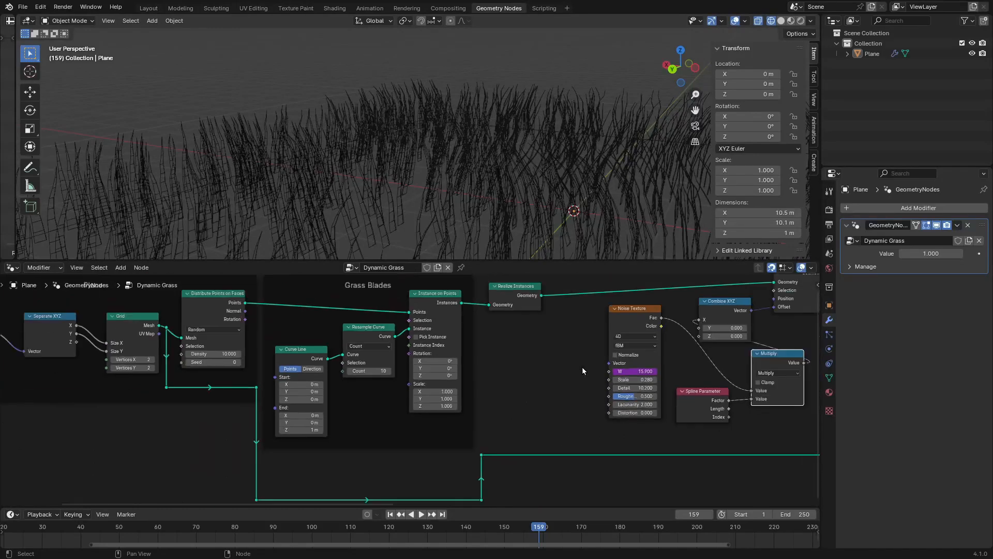
middle_click_drag(550, 373, 355, 388)
middle_click_drag(514, 400, 317, 432)
scroll(318, 435, "down", 2)
middle_click_drag(373, 413, 518, 408)
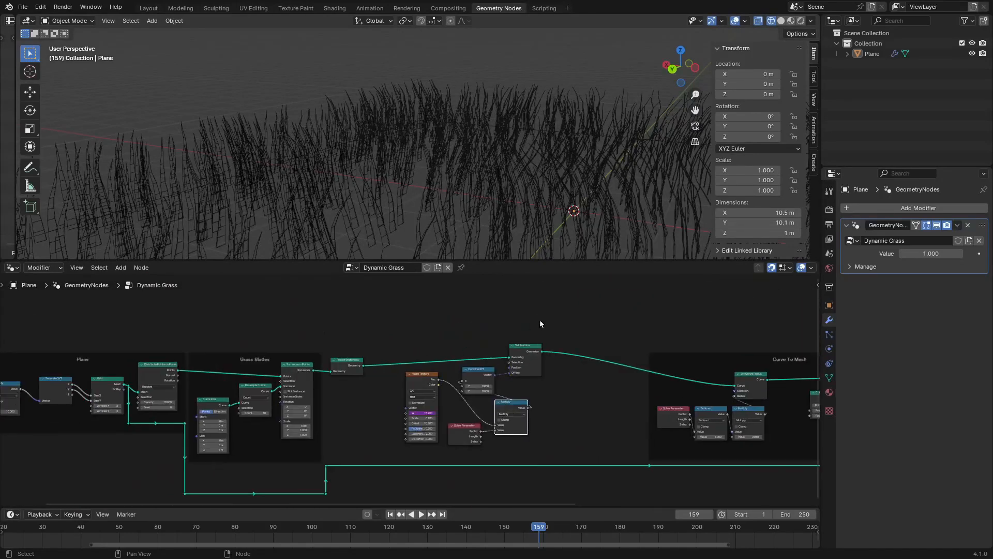
left_click_drag(544, 325, 401, 444)
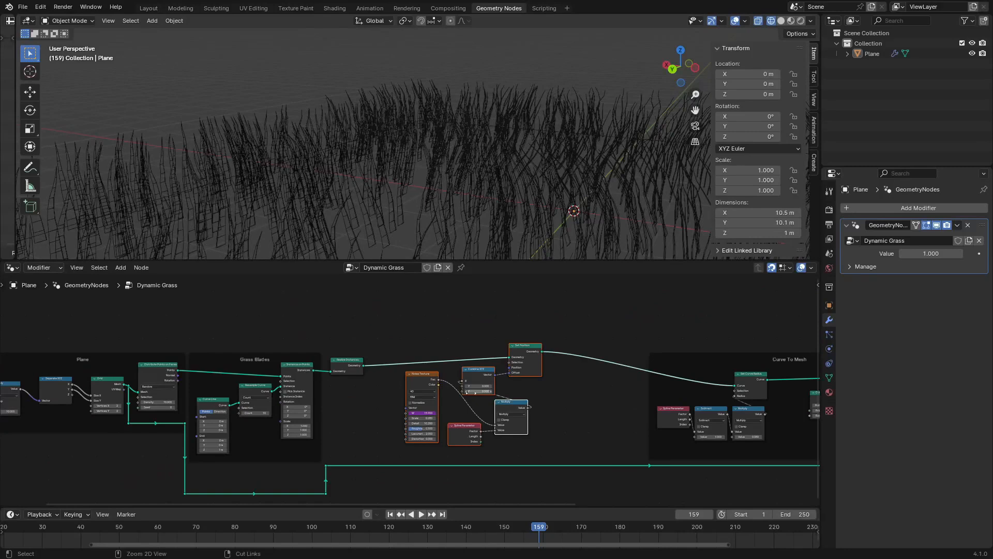
key("ctrl+j")
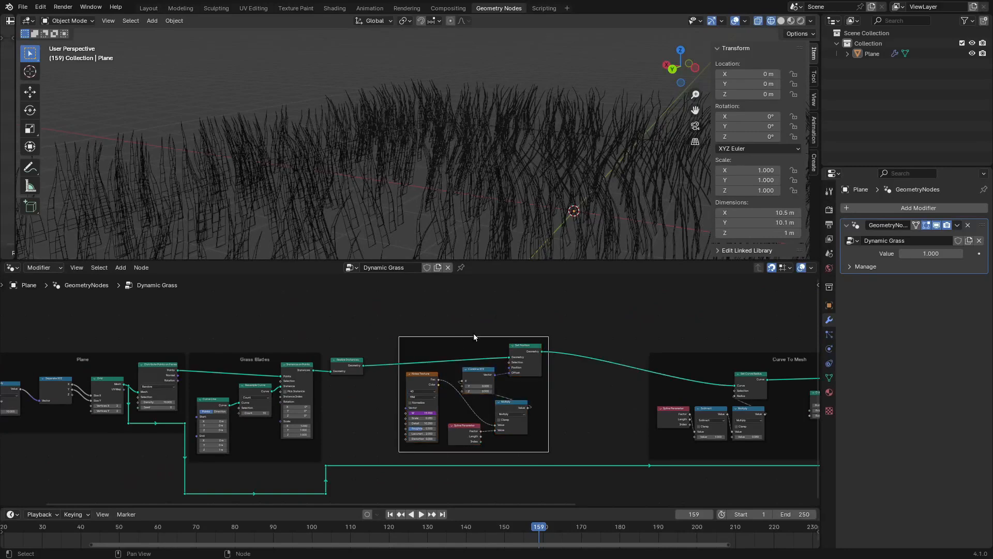
key("F3")
key("Escape")
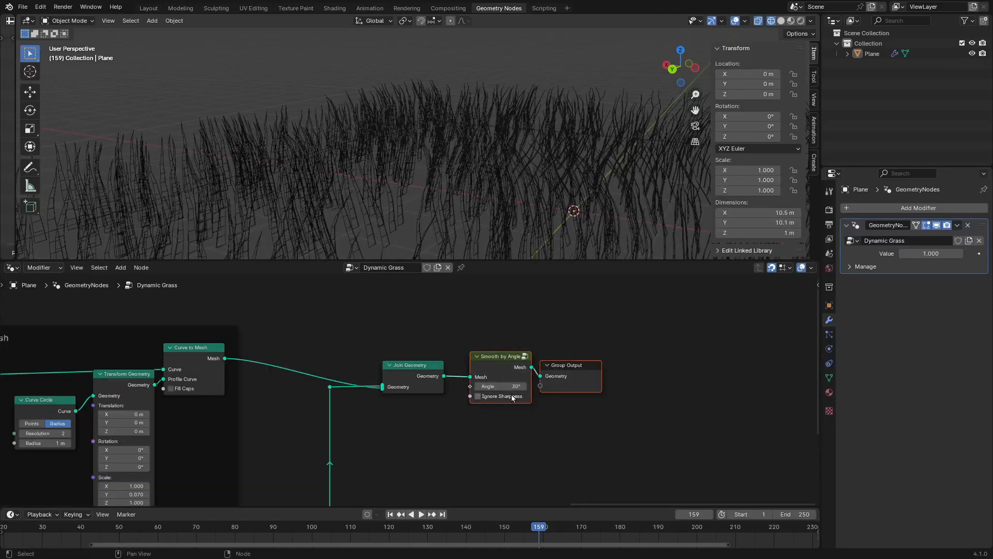
Insert a Set Material node between Join Geometry and Smooth by Angle and assign Material to it
key("g")
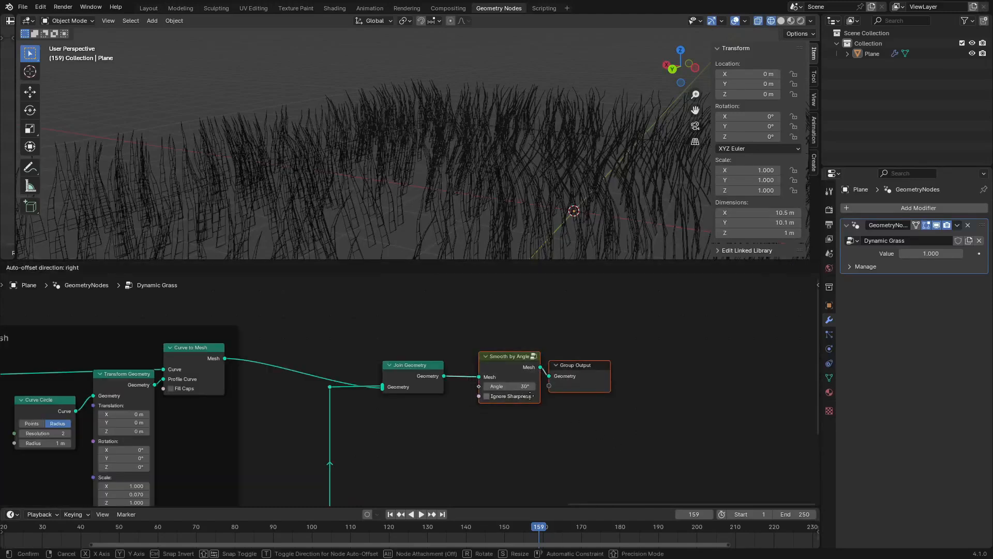
left_click(592, 397)
key("shift+a")
left_click(503, 329)
type("s")
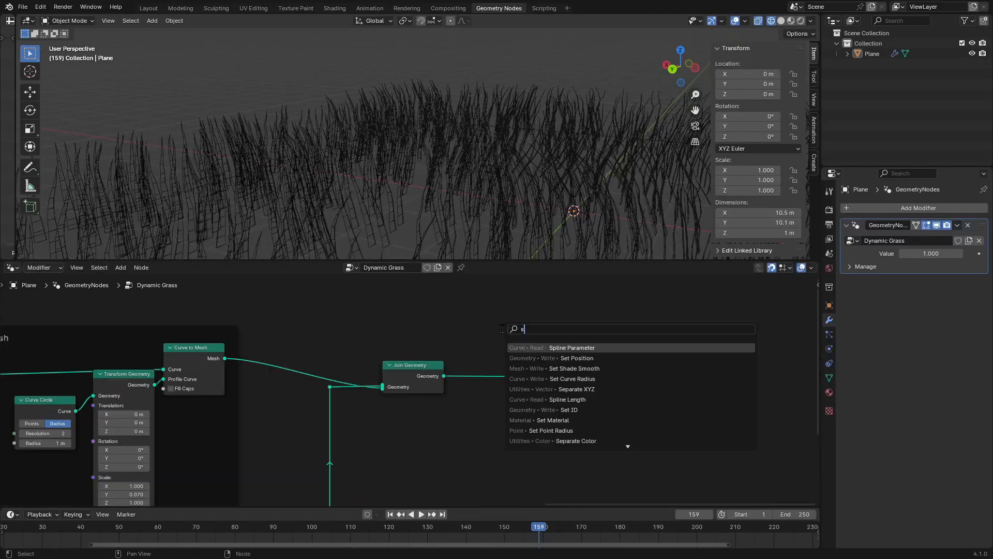
type("et mater")
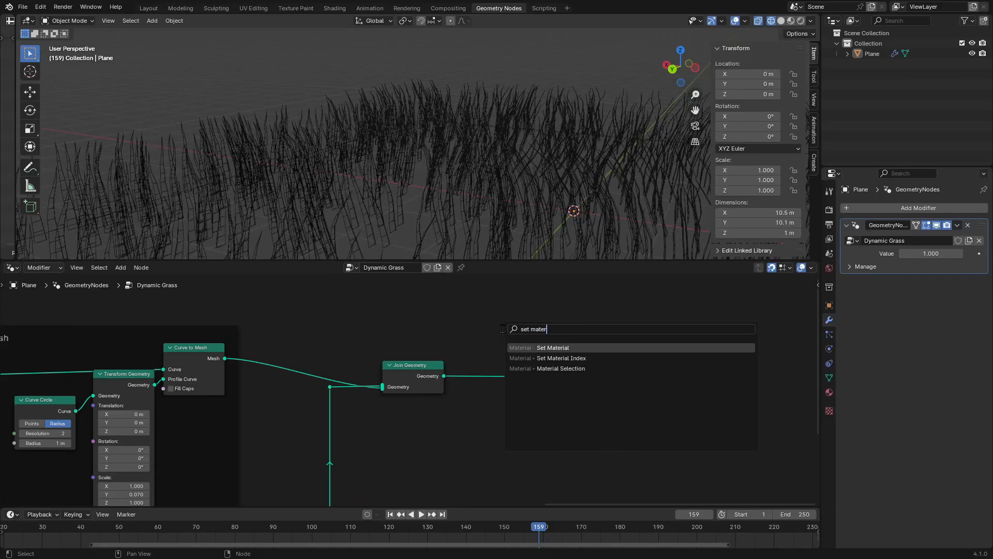
key("Return")
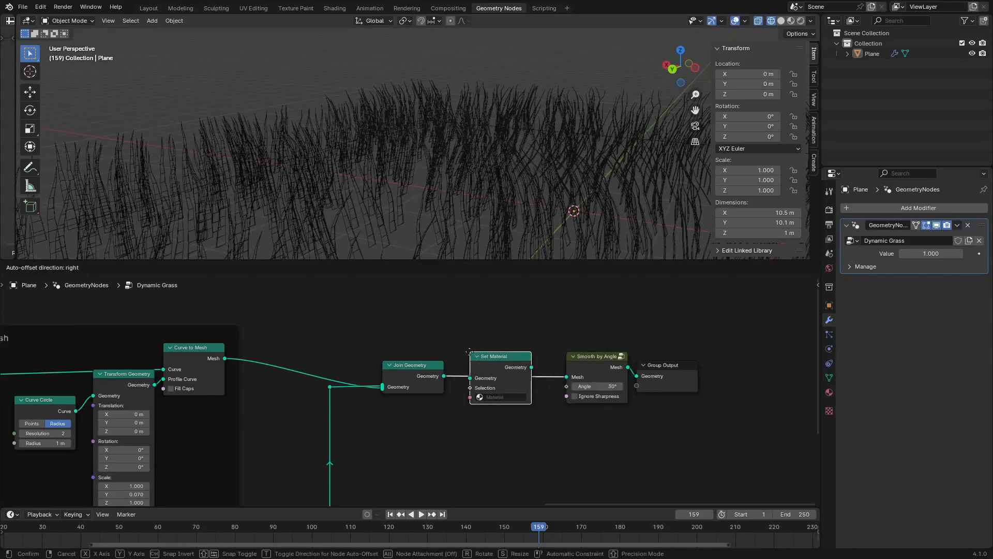
left_click(495, 402)
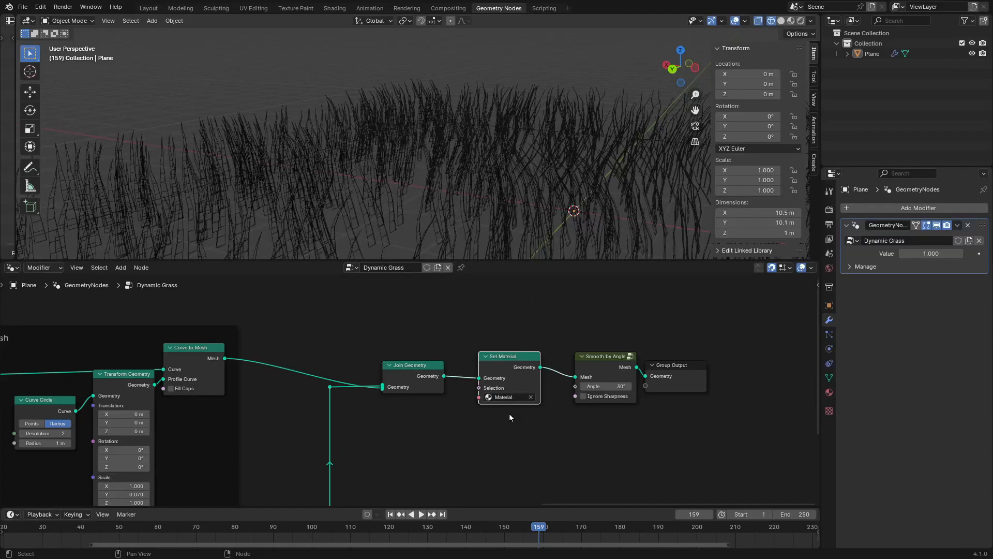
Return the viewport to solid shading and review the grass patch and the full node tree
scroll(414, 390, "down", 2)
scroll(515, 196, "down", 3)
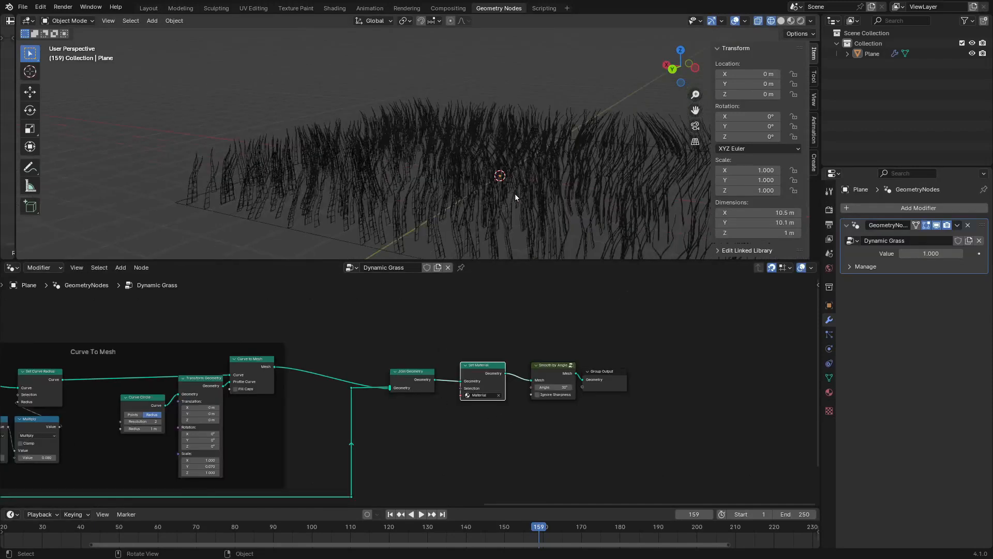
key("shift+z")
mouse_move(487, 193)
middle_mouse_down()
mouse_move(501, 204)
mouse_move(561, 201)
middle_mouse_up()
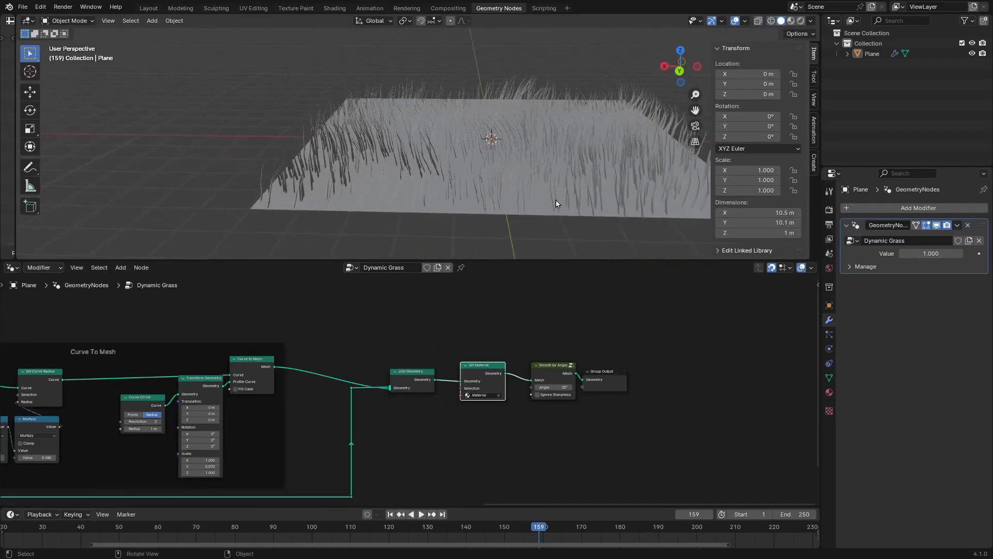
scroll(552, 209, "down", 2)
scroll(362, 386, "down", 3)
middle_click_drag(349, 389, 584, 387)
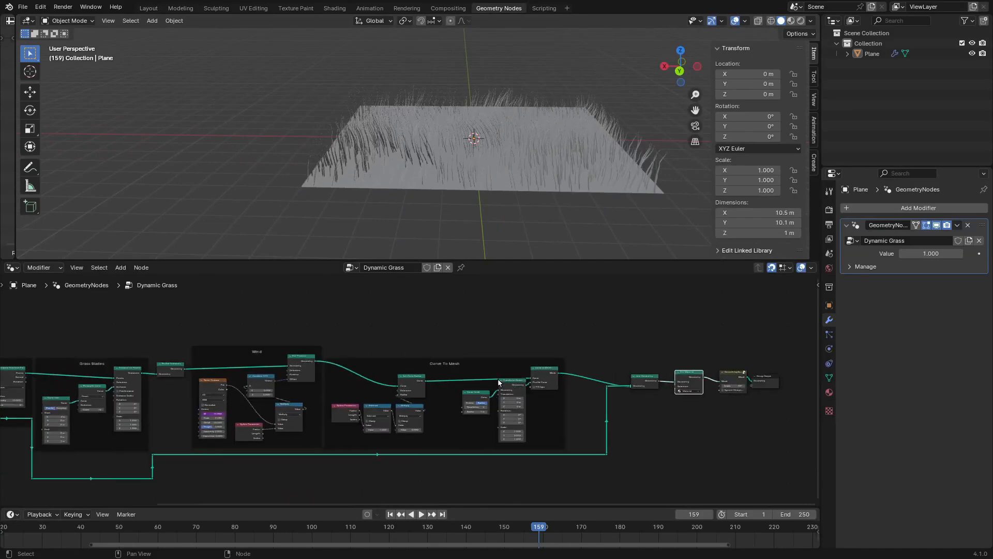
Switch to the stylized grass.blend file and reveal the flower objects in the plant and plant 2 collections
key("alt+Tab")
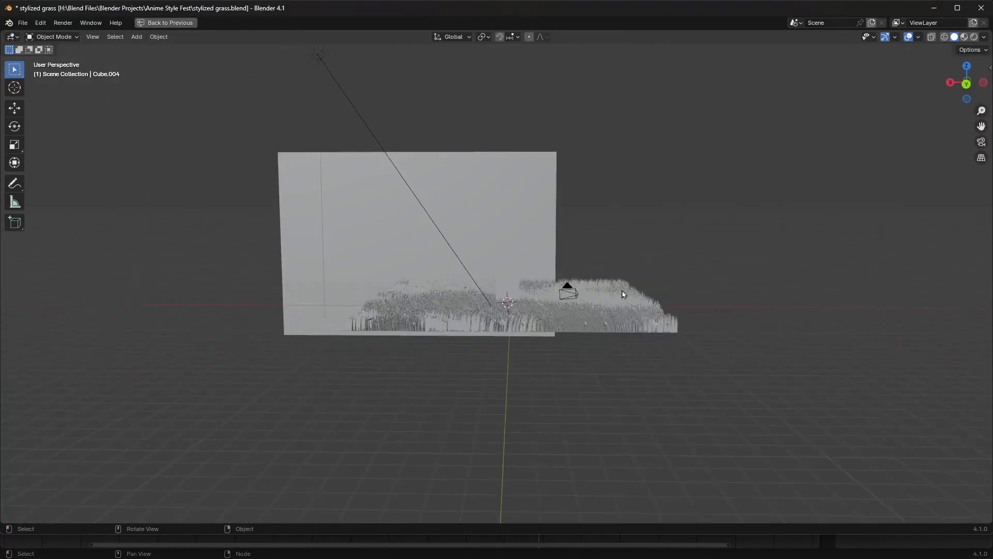
key("ctrl+space")
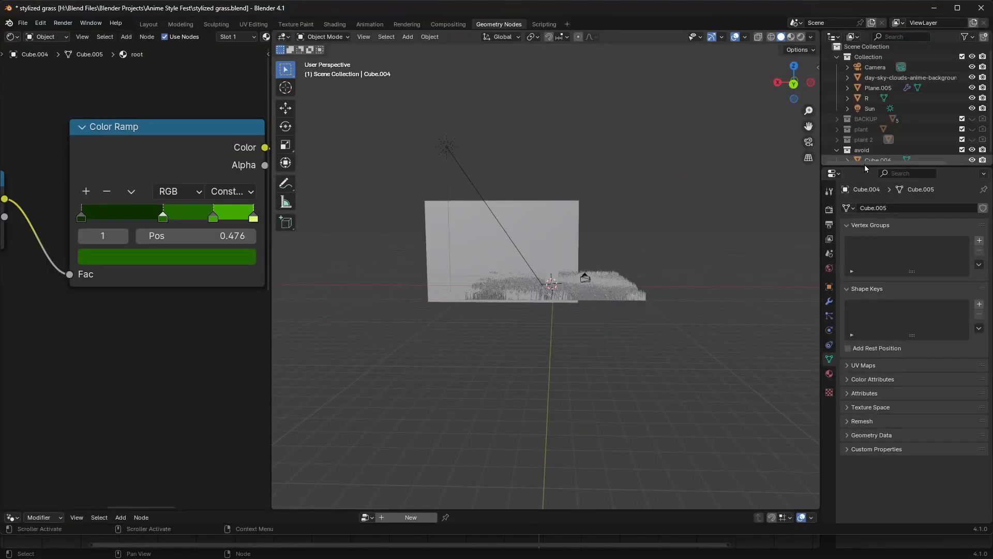
left_click_drag(865, 166, 859, 325)
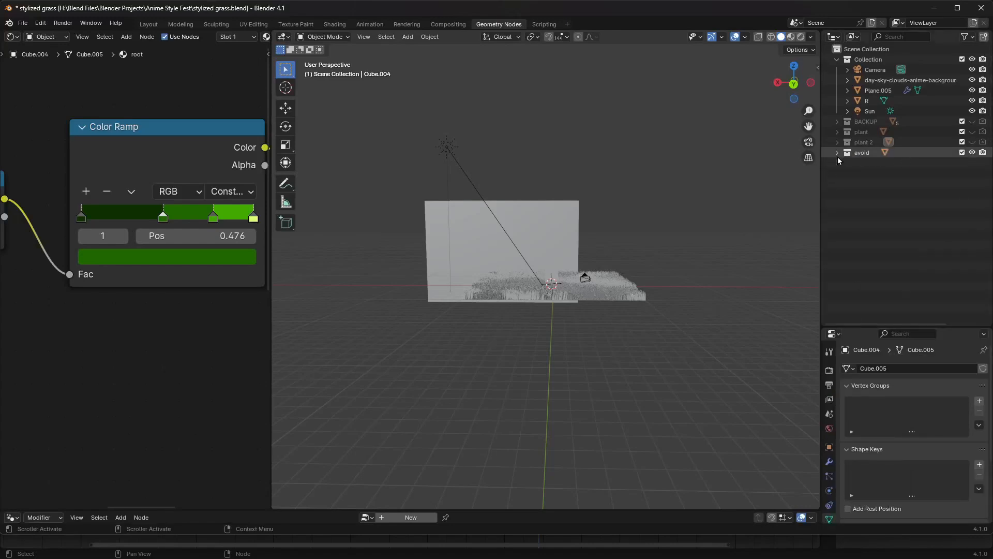
left_click(838, 153)
left_click(837, 132)
left_click(837, 153)
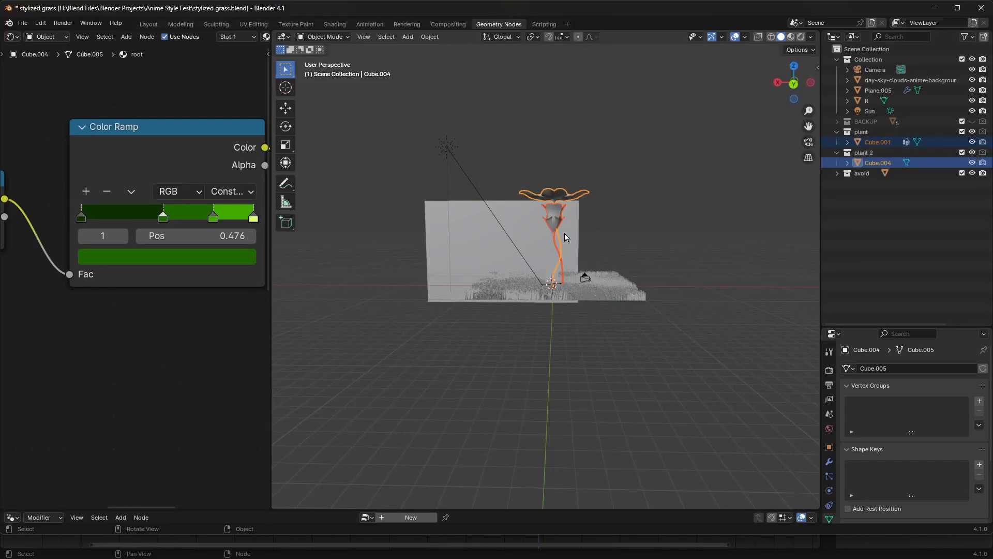
Examine the two flower models up close in rendered shading and return the viewport to solid shading
middle_click_drag(565, 233, 613, 273)
scroll(630, 226, "up", 3)
scroll(628, 251, "up", 4)
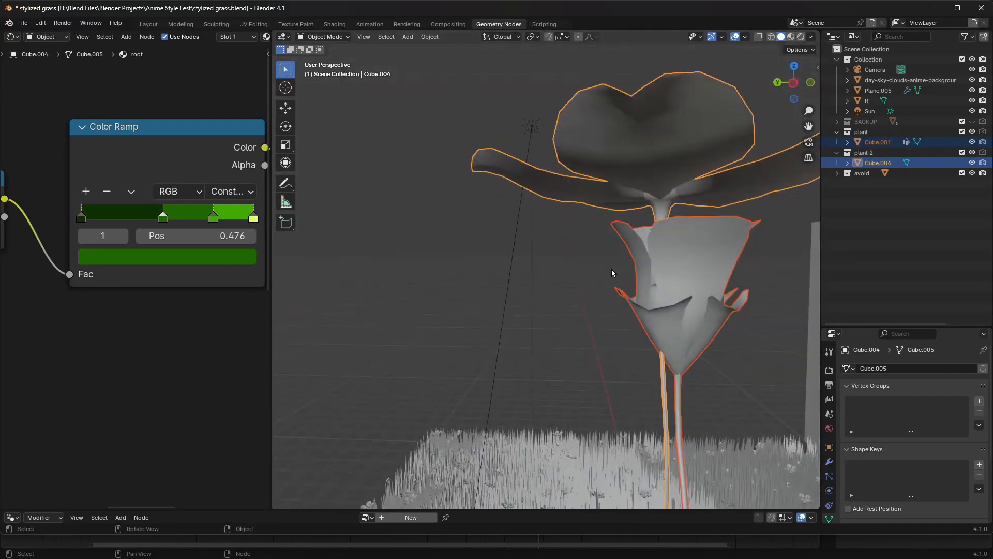
middle_click_drag(678, 300, 660, 257)
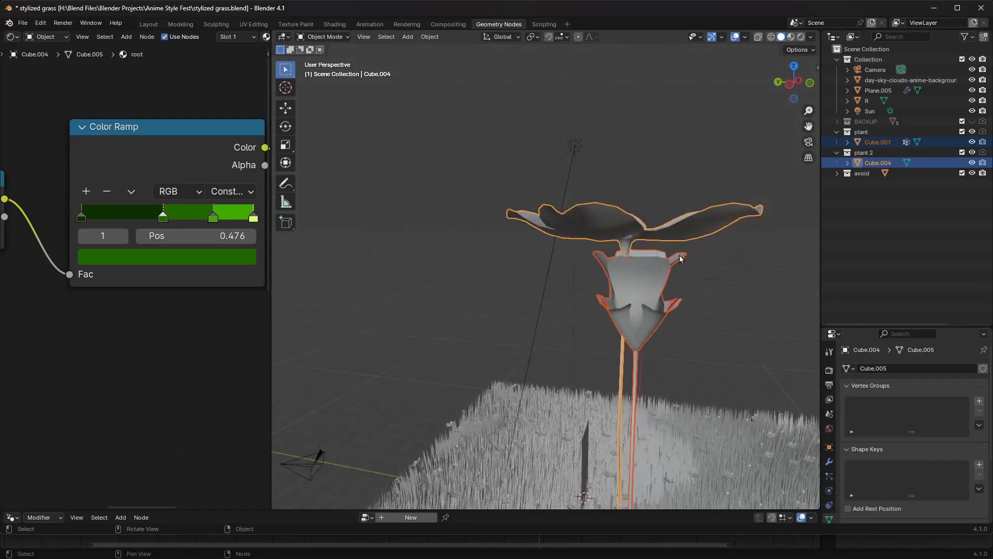
key("z")
left_click(683, 208)
mouse_move(683, 209)
middle_mouse_down()
mouse_move(674, 285)
mouse_move(493, 310)
middle_mouse_up()
scroll(667, 277, "up", 3)
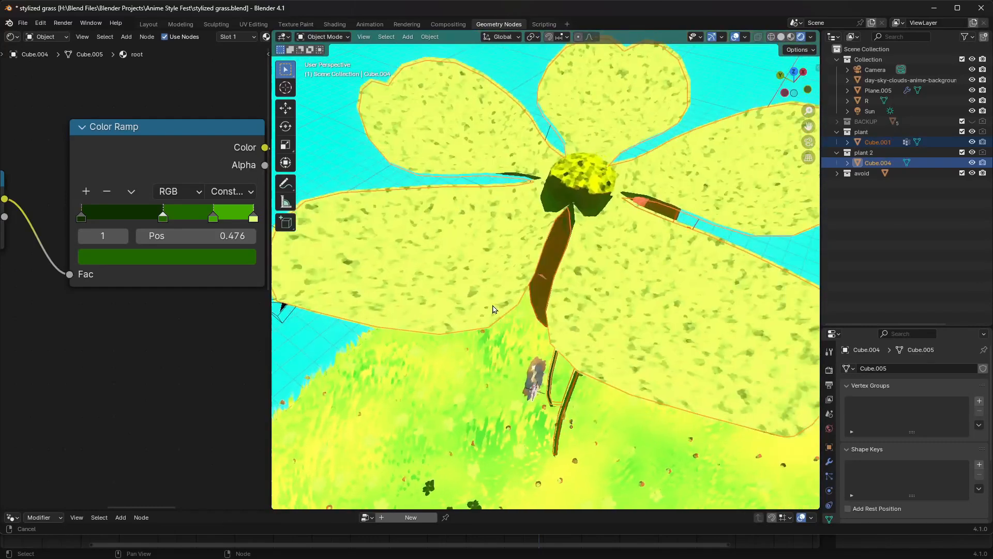
mouse_move(552, 278)
middle_mouse_down()
mouse_move(591, 231)
mouse_move(586, 313)
middle_mouse_up()
scroll(590, 233, "down", 3)
key("shift+z")
key("shift+z")
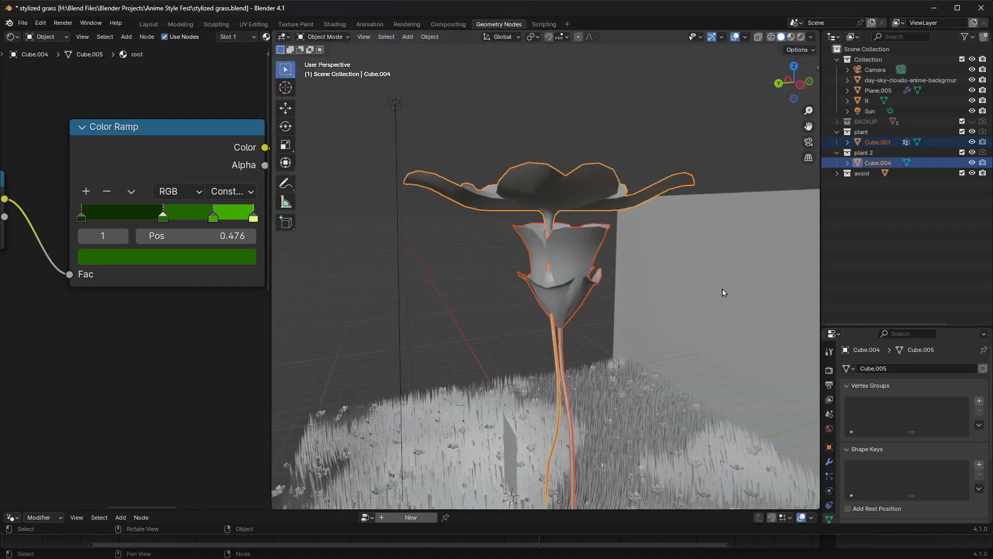
Copy both flower models and paste them into the Dynamic Grass file
key("ctrl+c")
left_click(641, 296)
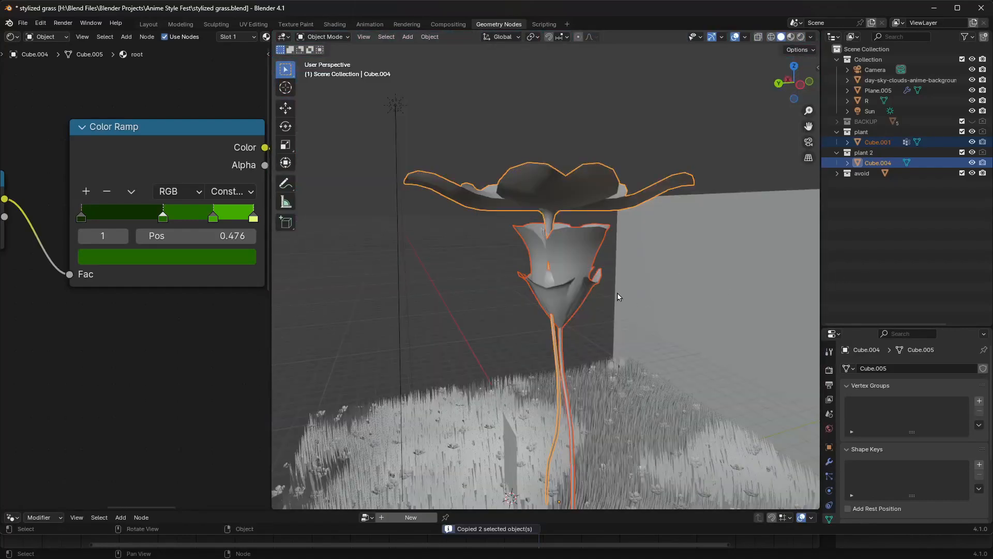
key("alt+Tab")
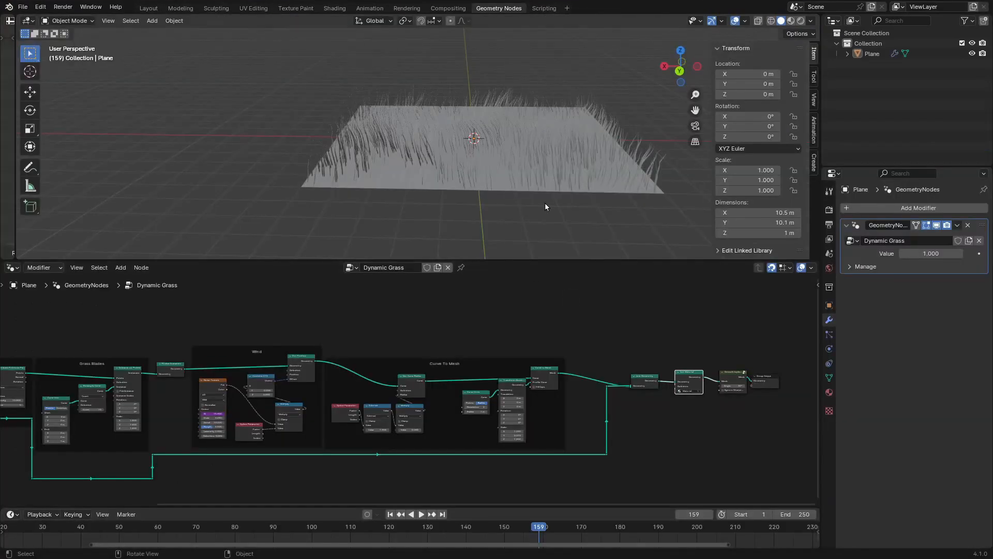
key("ctrl+v")
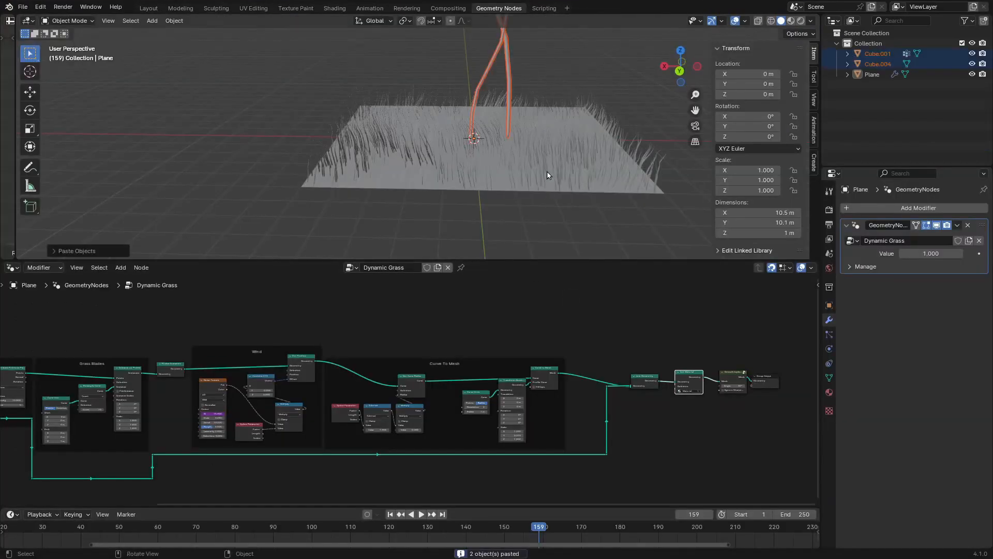
Move the pasted flowers into a new collection named flowers, then hide and collapse that collection
key("m")
left_click(548, 172)
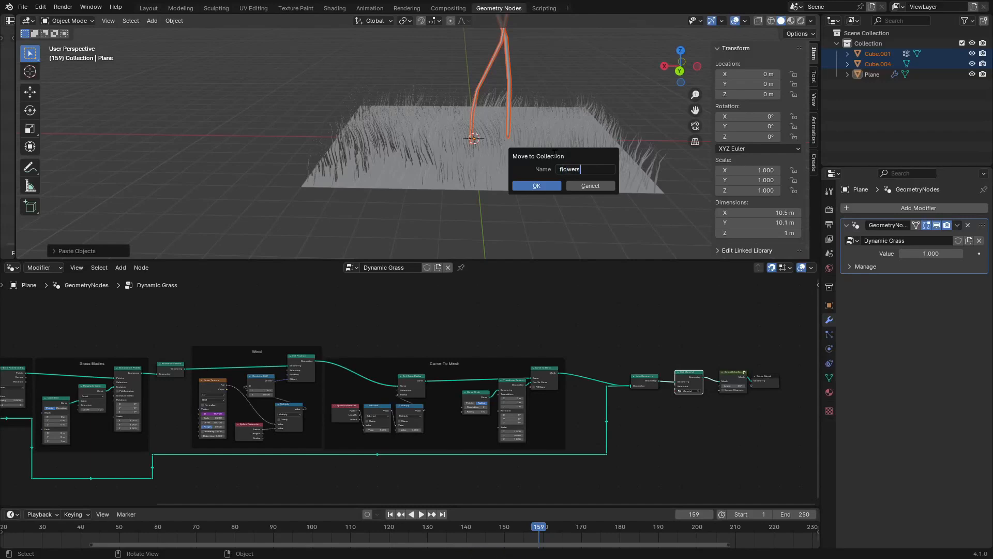
key("Return")
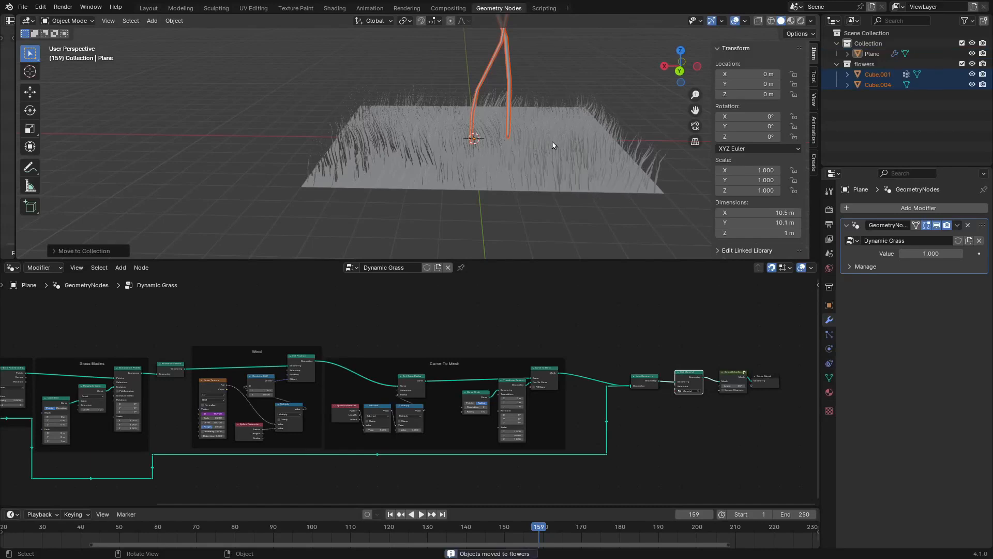
scroll(552, 145, "down", 4)
left_click(972, 64)
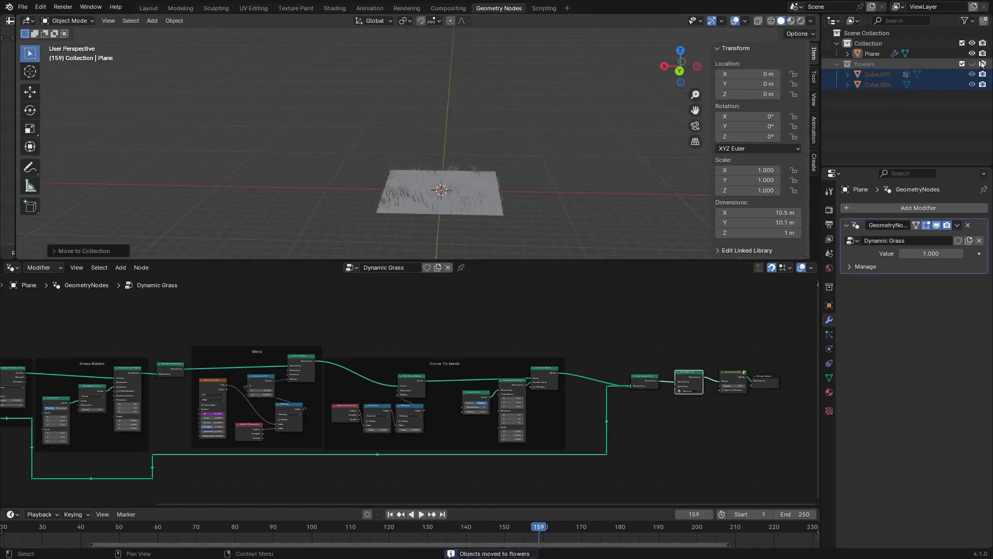
left_click(838, 64)
With the grass plane selected, add a second Distribute Points on Faces node above the Plane frame and feed it the Grid mesh
scroll(439, 243, "up", 7)
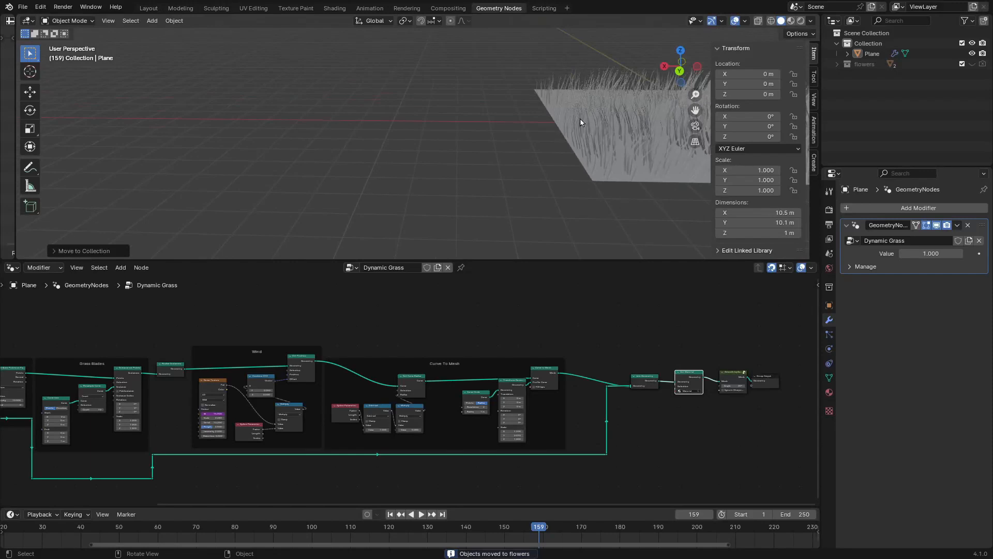
left_click(399, 181)
scroll(505, 369, "down", 2)
scroll(234, 362, "up", 3)
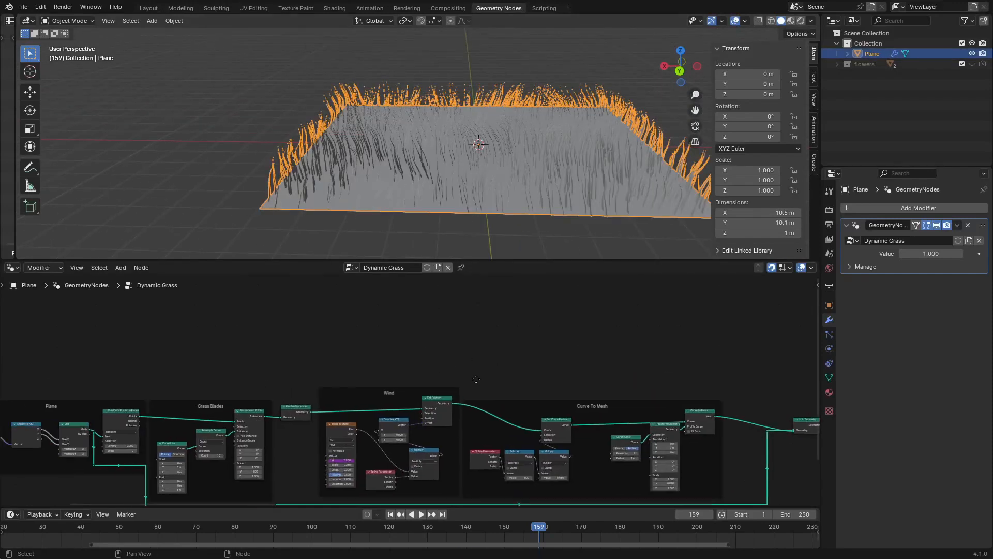
scroll(234, 362, "up", 4)
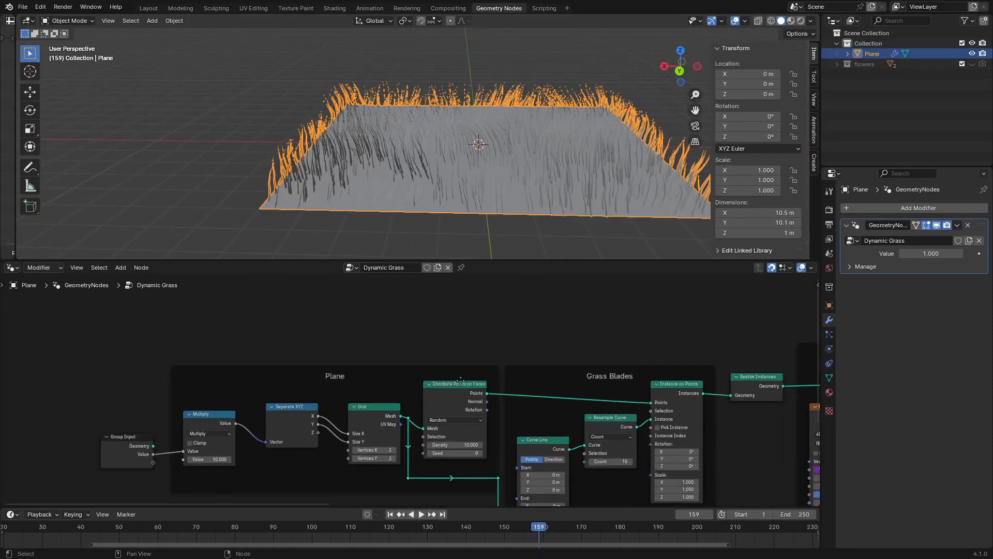
scroll(460, 342, "up", 2)
key("shift+a")
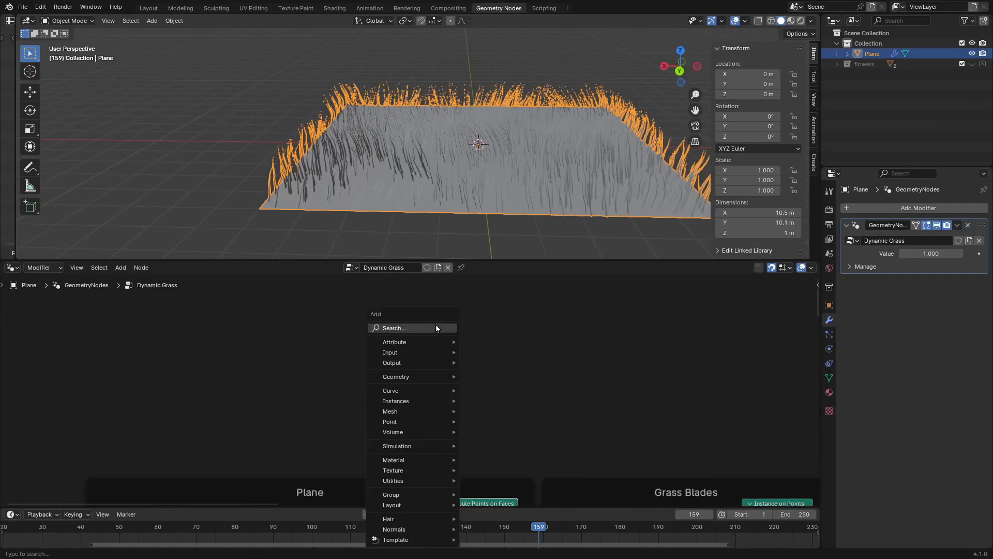
type("dist")
key("Return")
left_click(426, 387)
scroll(434, 436, "down", 5)
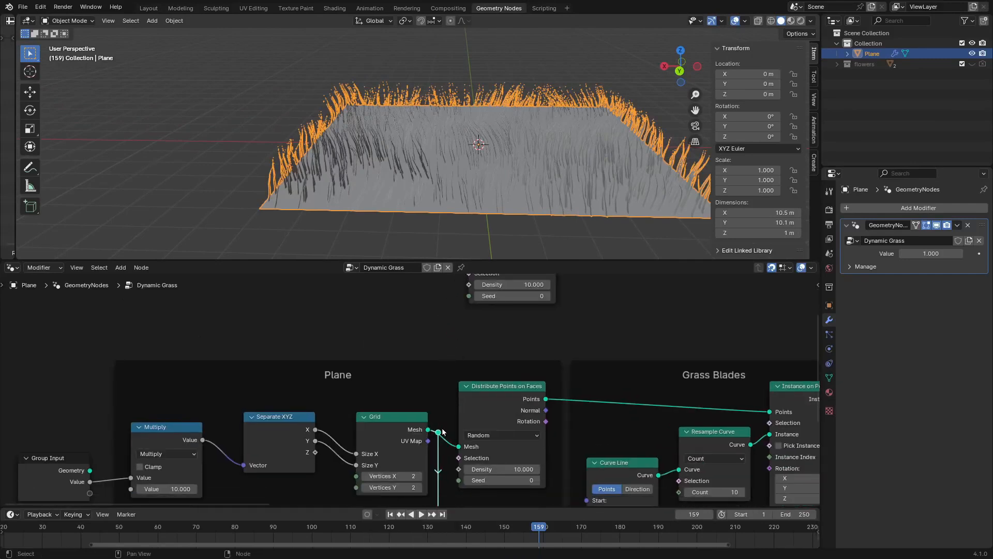
left_click_drag(443, 432, 468, 310)
Add a Merge by Distance node beside the upper Distribute Points on Faces node and feed it the distributed points
scroll(481, 318, "down", 3)
key("shift+a")
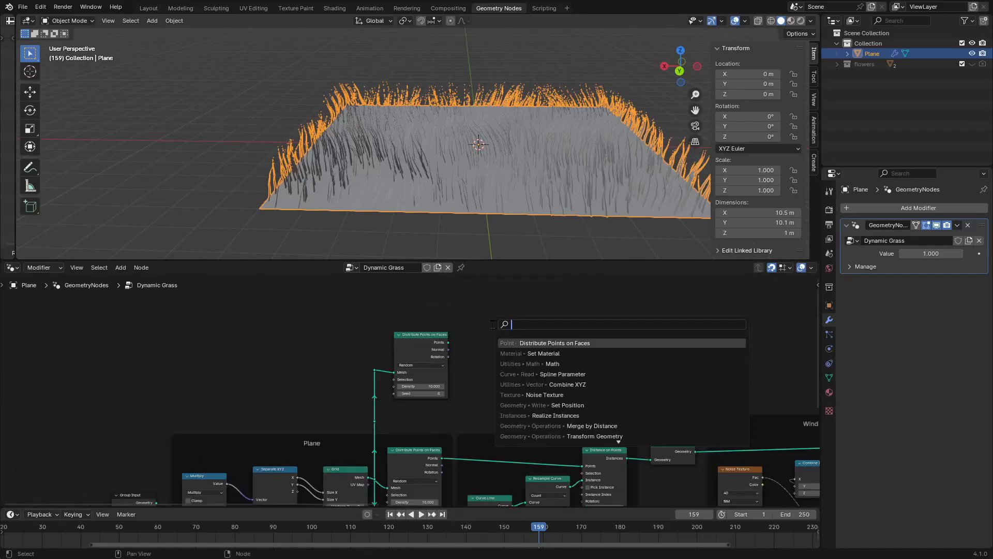
type("merge")
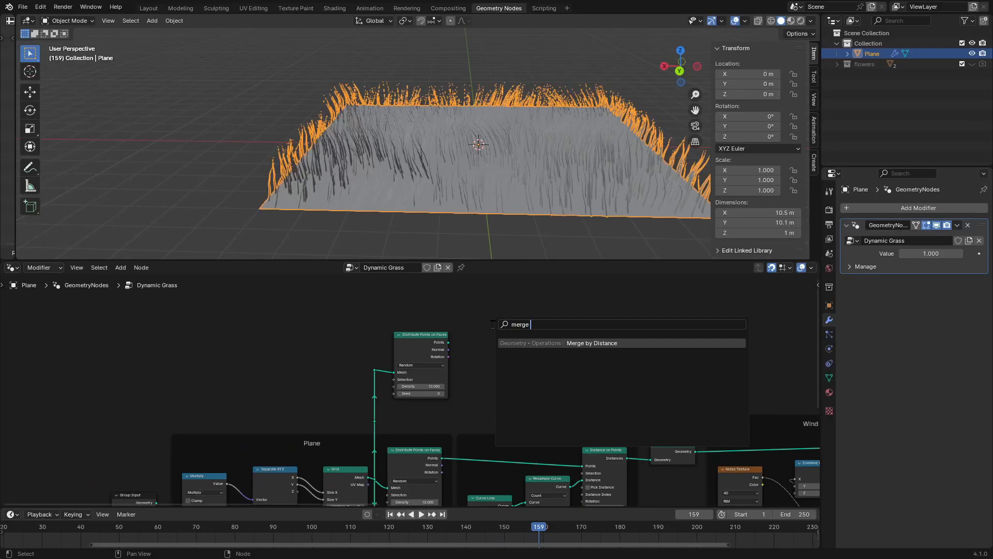
key("Return")
left_click(468, 325)
scroll(493, 359, "up", 2)
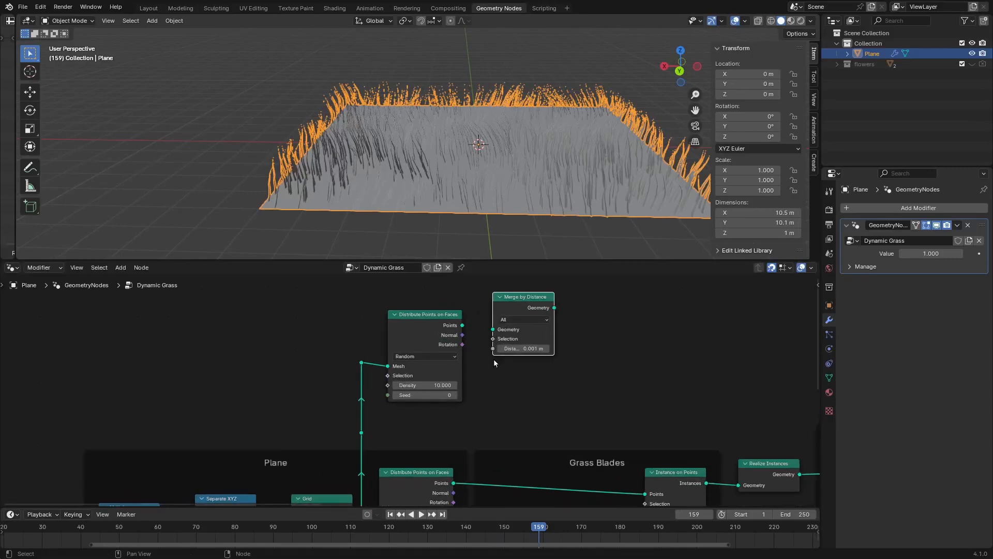
left_click_drag(450, 360, 422, 364)
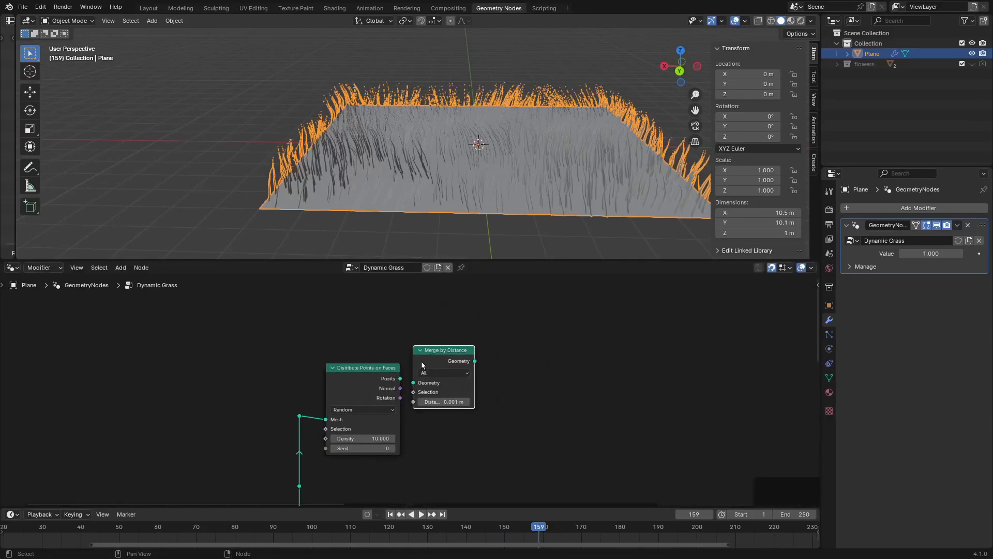
Add an Instance on Points node after Merge by Distance and connect the merged geometry to its Points input
middle_click_drag(484, 391, 455, 406)
key("shift+a")
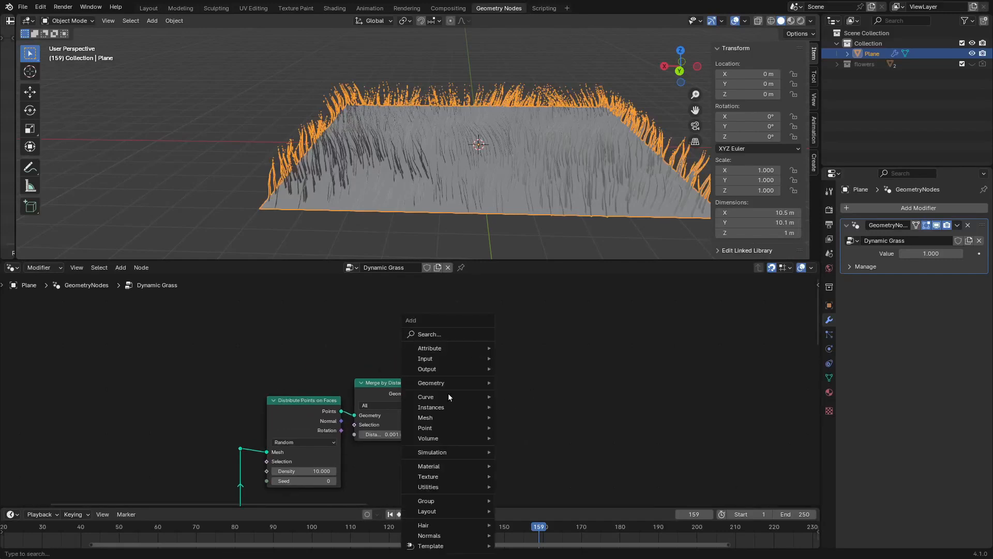
key("Escape")
key("shift+a")
left_click(511, 322)
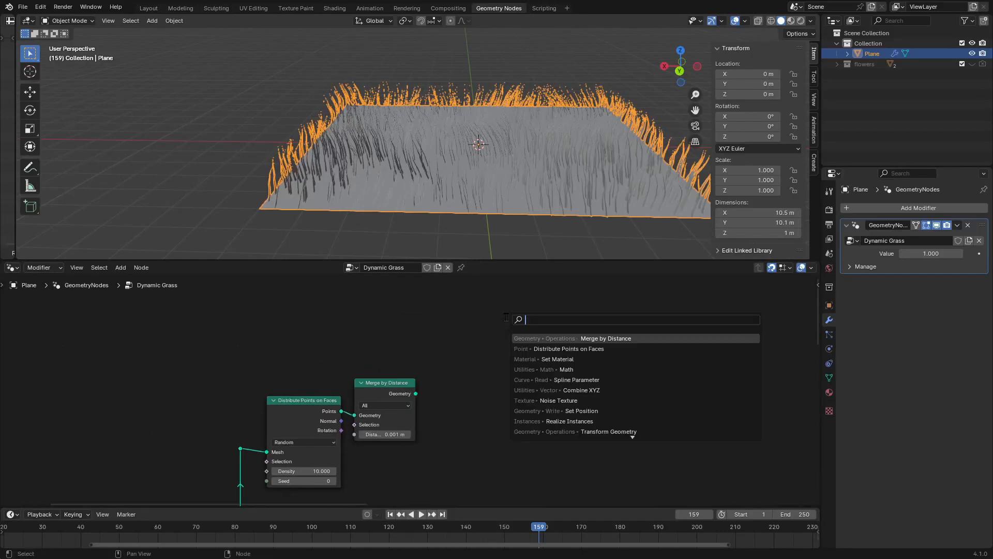
type("inst")
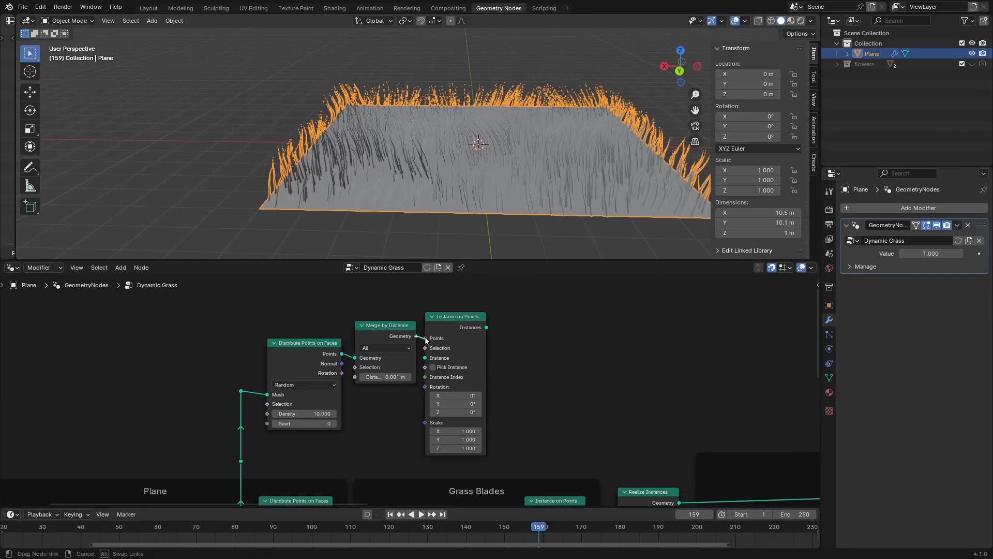
scroll(465, 364, "up", 3)
middle_click_drag(538, 328, 349, 349)
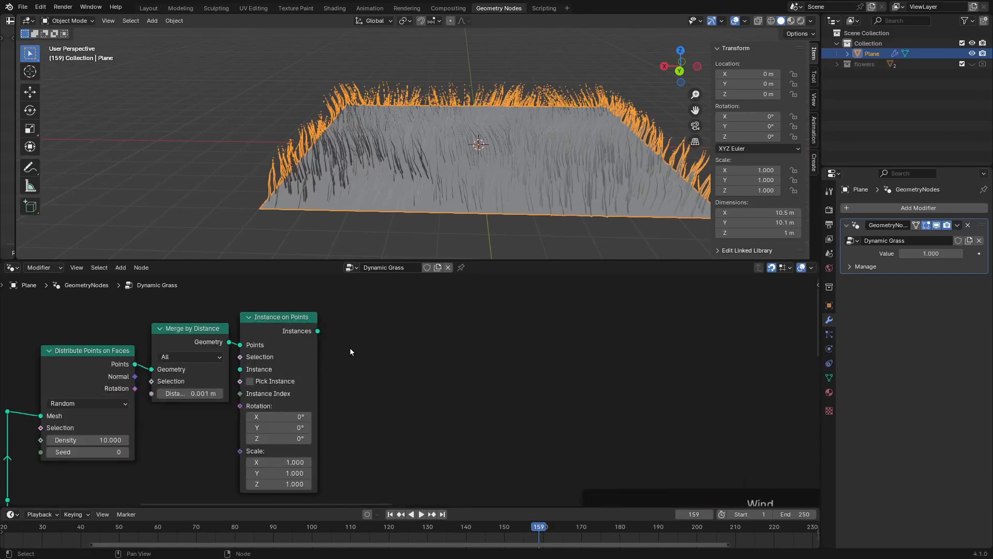
Make room before Smooth by Angle and insert a duplicate of the Join Geometry node after Set Material
scroll(352, 350, "down", 5)
middle_click_drag(482, 411, 172, 356)
scroll(606, 414, "down", 5)
middle_click_drag(639, 441, 247, 424)
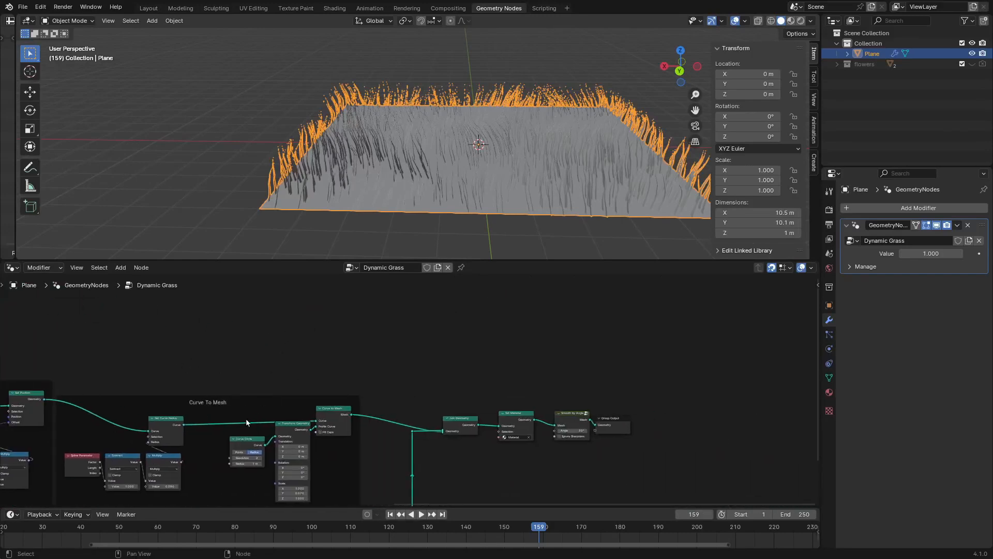
scroll(646, 447, "up", 3)
middle_click_drag(651, 448, 412, 448)
left_click_drag(351, 385, 435, 451)
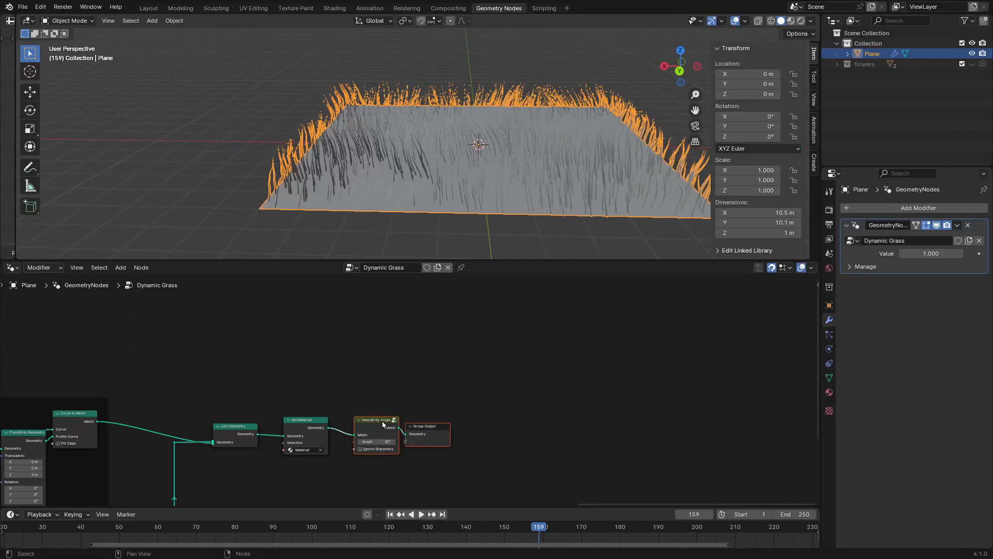
key("g")
left_click(464, 417)
key("shift+d")
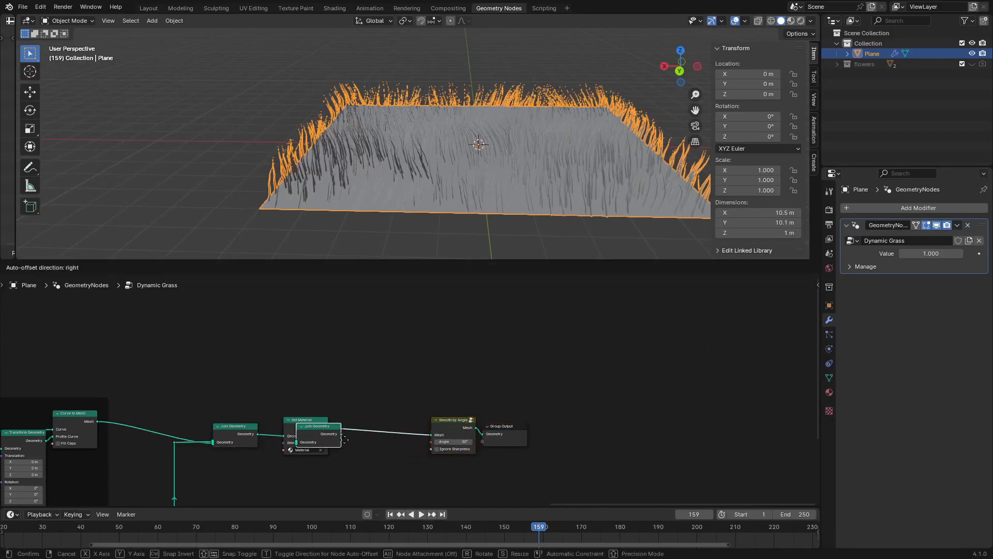
left_click(379, 443)
Connect the upper Instance on Points node's Instances output to the new Join Geometry node
middle_click_drag(347, 446, 552, 450)
scroll(469, 434, "down", 5)
scroll(394, 392, "down", 6)
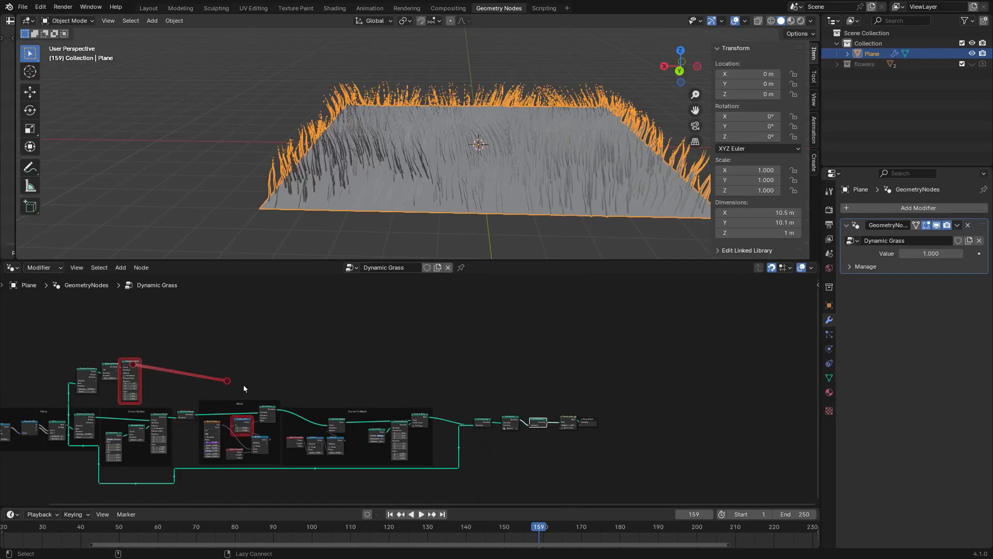
right_click_drag(501, 401, 538, 415, "alt")
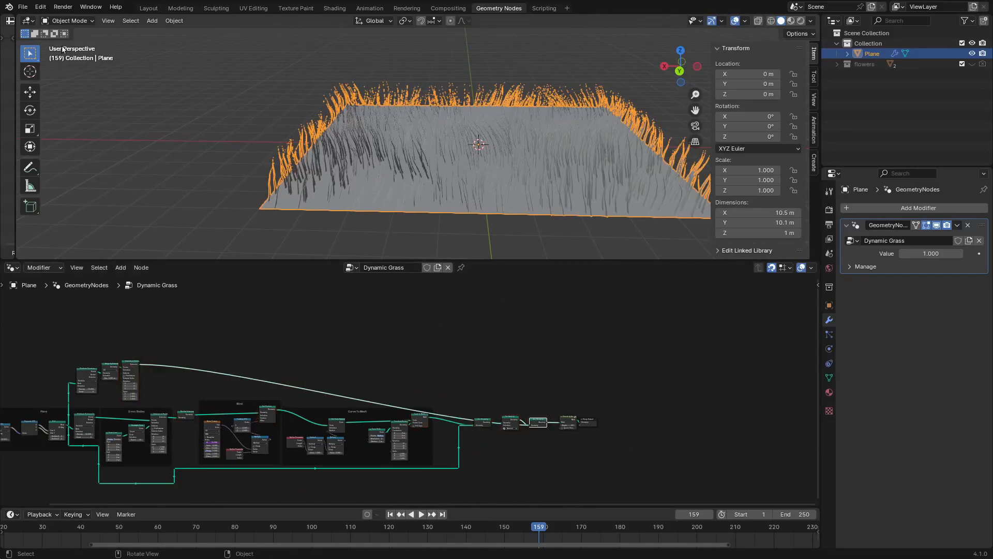
Search the add-on preferences for Node and look at the Node Wrangler add-on's details
left_click(40, 7)
left_click(83, 139)
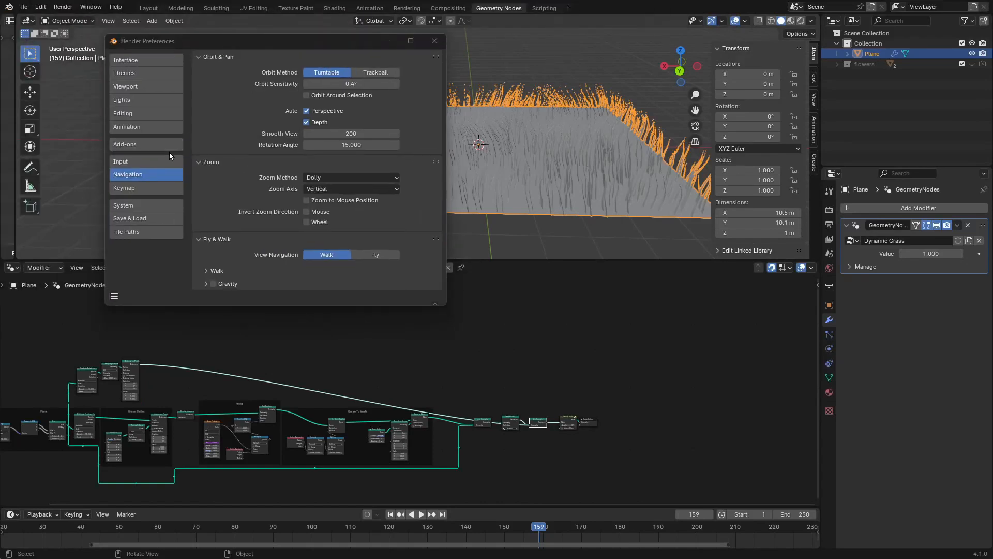
left_click(143, 145)
left_click(382, 73)
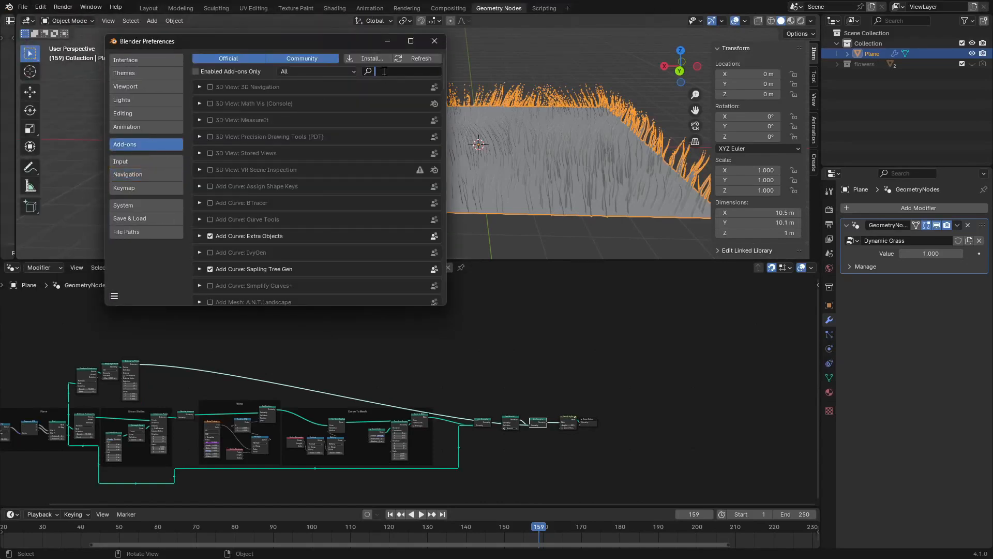
type("Node")
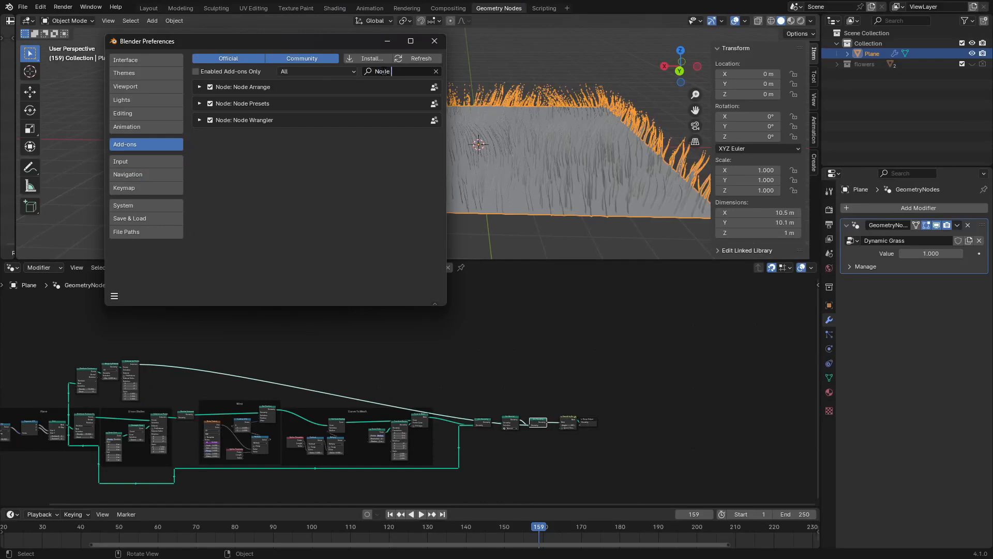
key("Return")
left_click(200, 120)
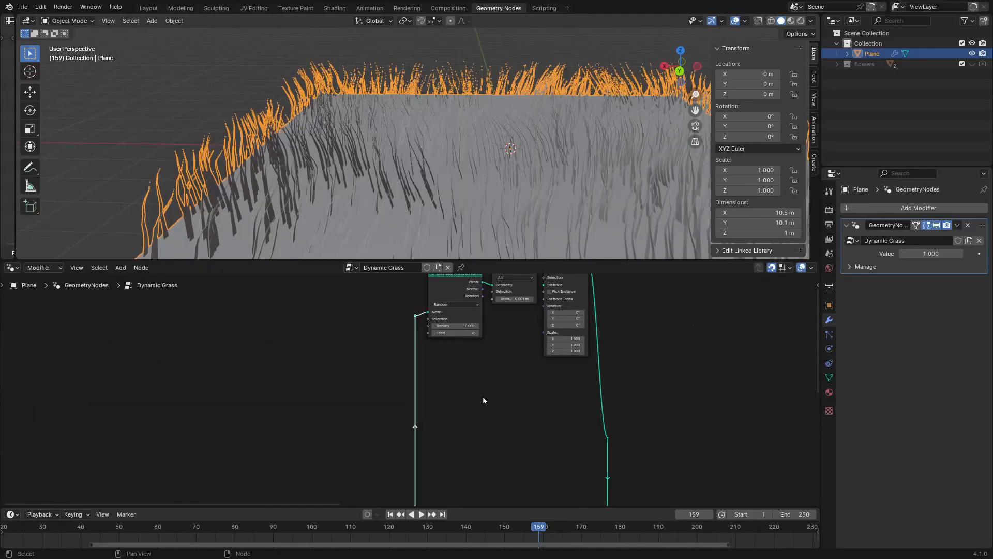
Add a Collection Info node set to the flowers collection with Separate Children and Reset Children enabled
key("shift+a")
left_click(459, 337)
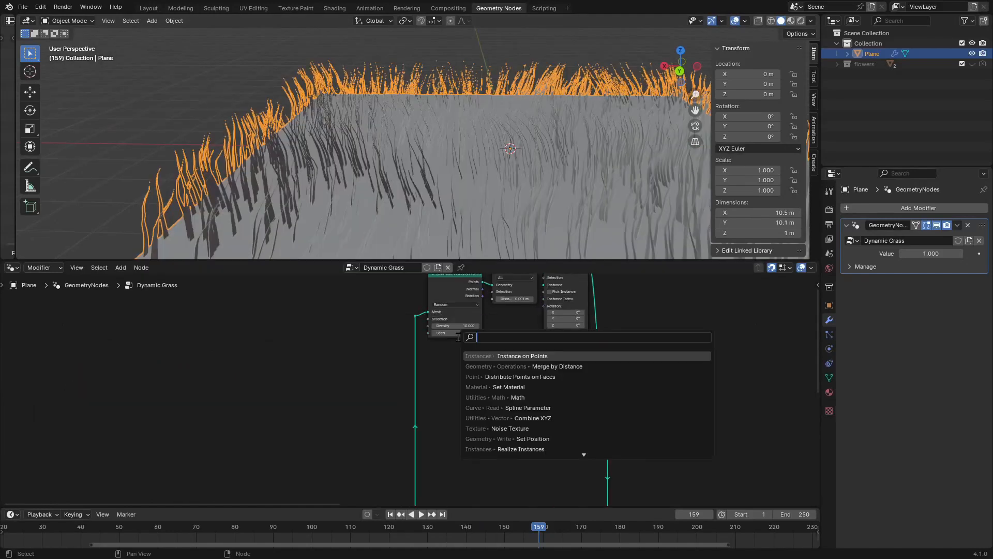
type("collection")
key("Return")
scroll(481, 366, "up", 2)
left_click(480, 360)
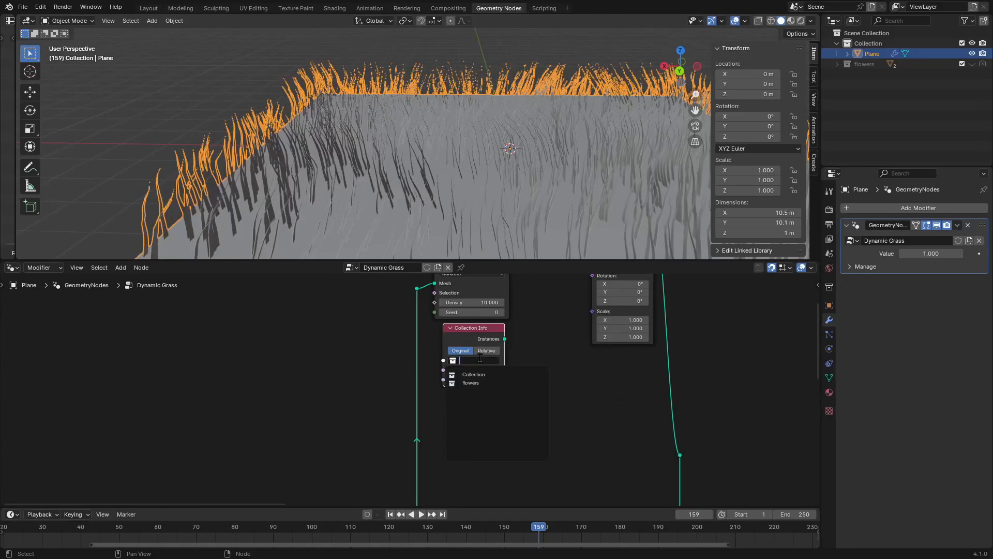
left_click(479, 382)
scroll(520, 388, "up", 3)
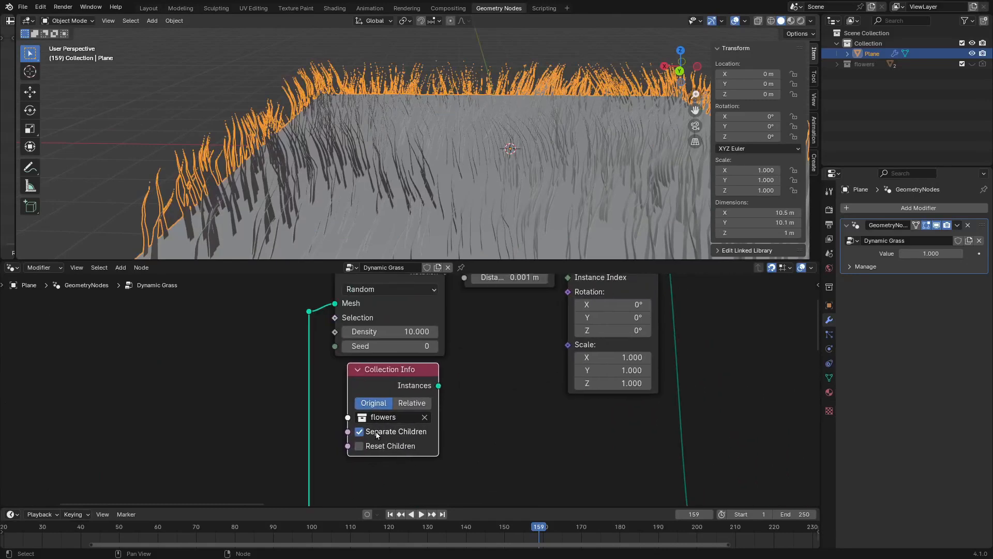
left_click(400, 445)
Enable Pick Instance on the upper Instance on Points node and feed its Instance input from Collection Info
scroll(400, 445, "down", 1)
middle_click_drag(441, 460, 359, 435)
scroll(377, 404, "up", 1)
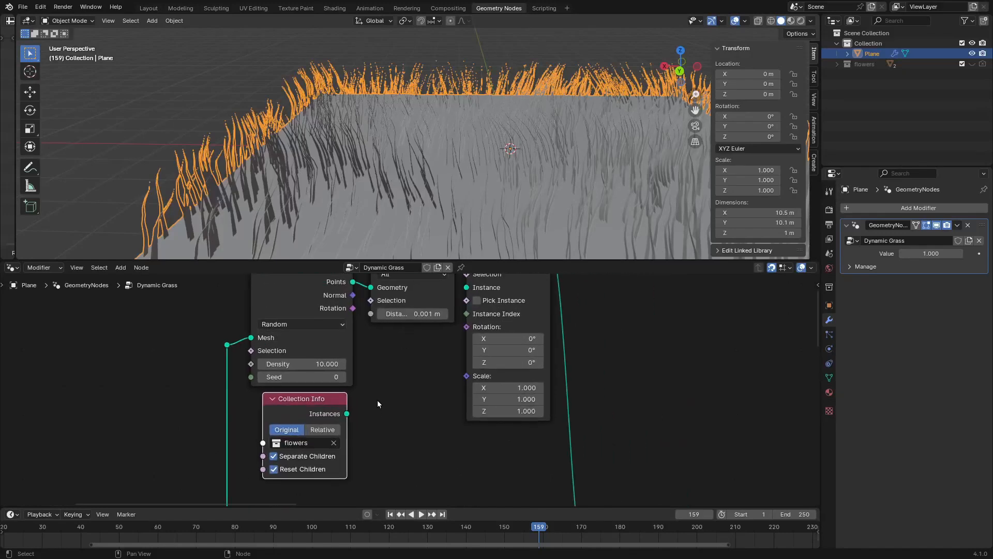
scroll(377, 400, "down", 1)
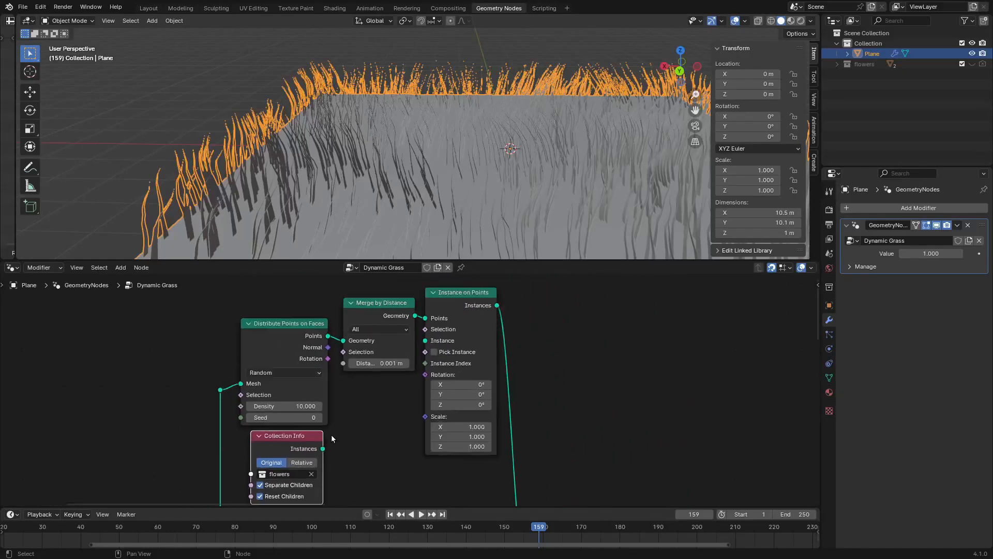
left_click(435, 352)
left_click_drag(323, 449, 427, 339)
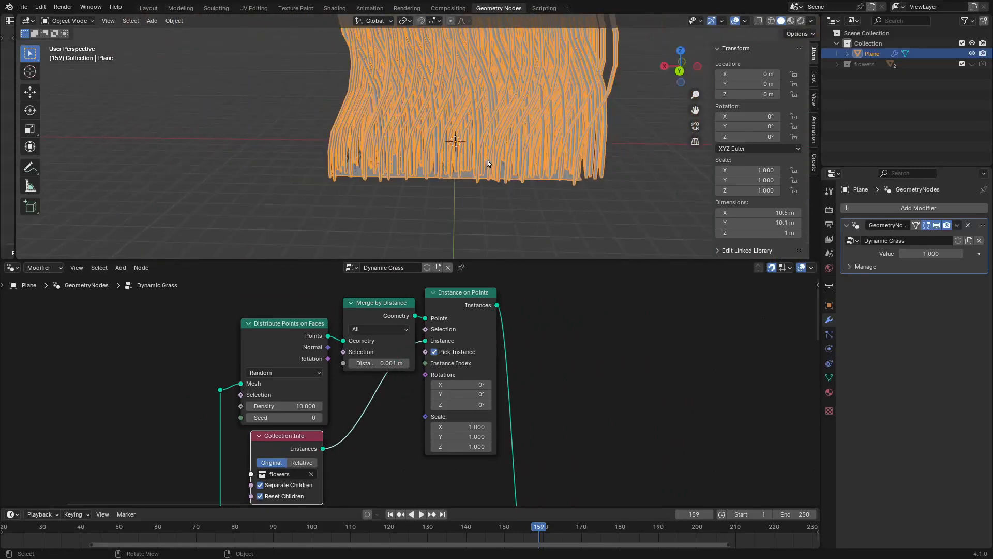
Set the flower instances' X, Y and Z scale to 0.040 and check their size on the plane
scroll(412, 391, "up", 2)
left_click_drag(478, 440, 454, 468)
scroll(461, 195, "up", 5)
mouse_move(462, 179)
middle_mouse_down()
mouse_move(466, 166)
mouse_move(443, 214)
mouse_move(449, 176)
middle_mouse_up()
Add a float Random Value node below the Collection Info node
scroll(472, 392, "down", 4)
middle_click_drag(471, 390, 455, 333)
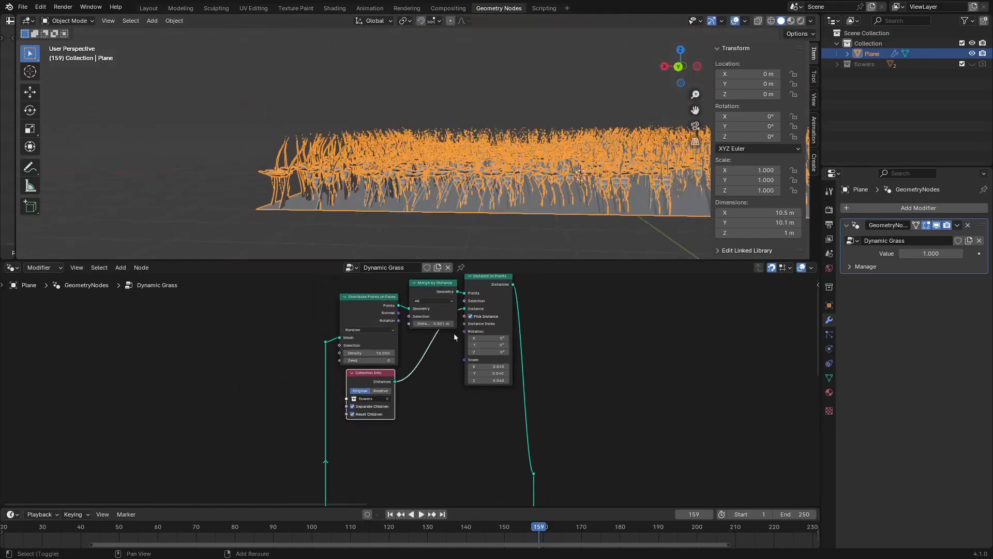
key("shift+a")
type("random")
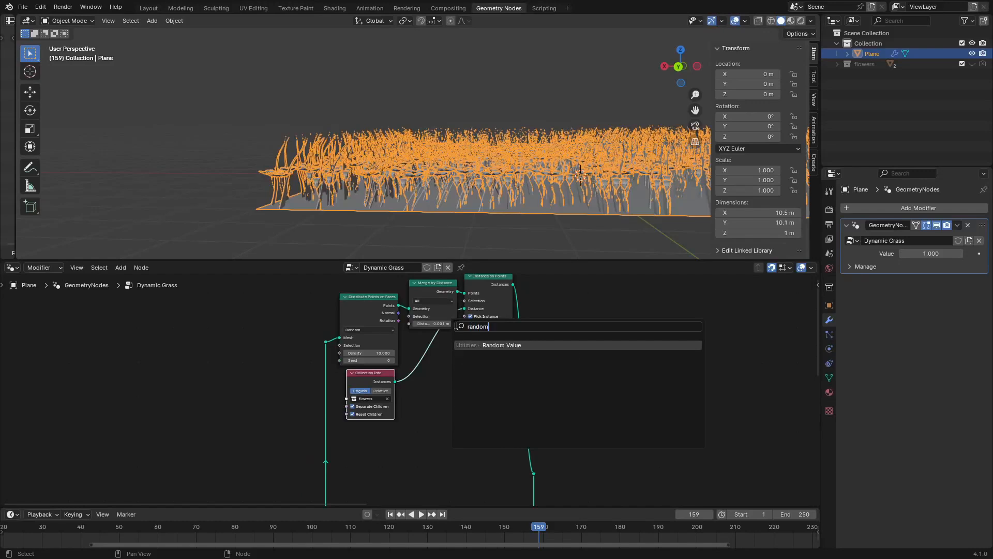
key("Return")
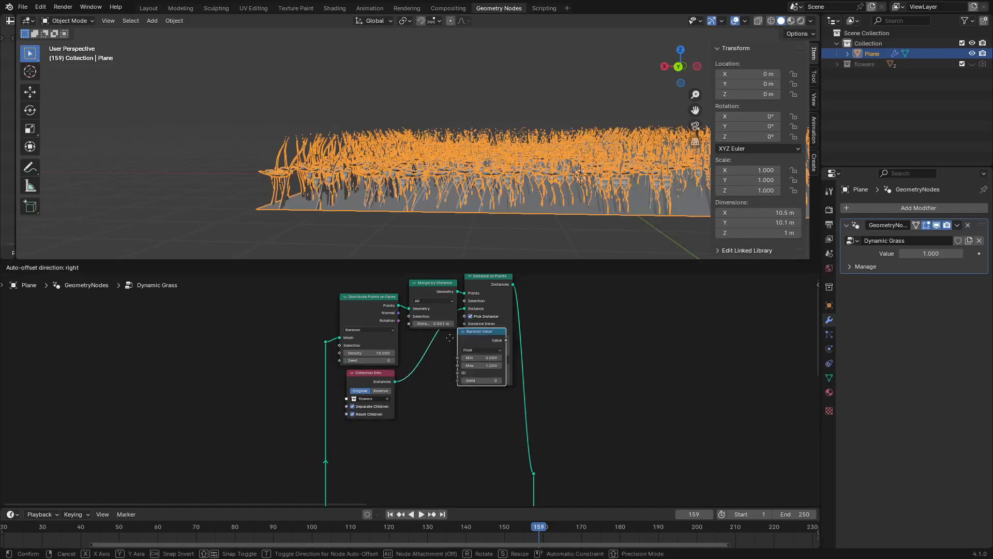
left_click(443, 425)
scroll(445, 422, "up", 2)
left_click_drag(445, 421, 427, 426)
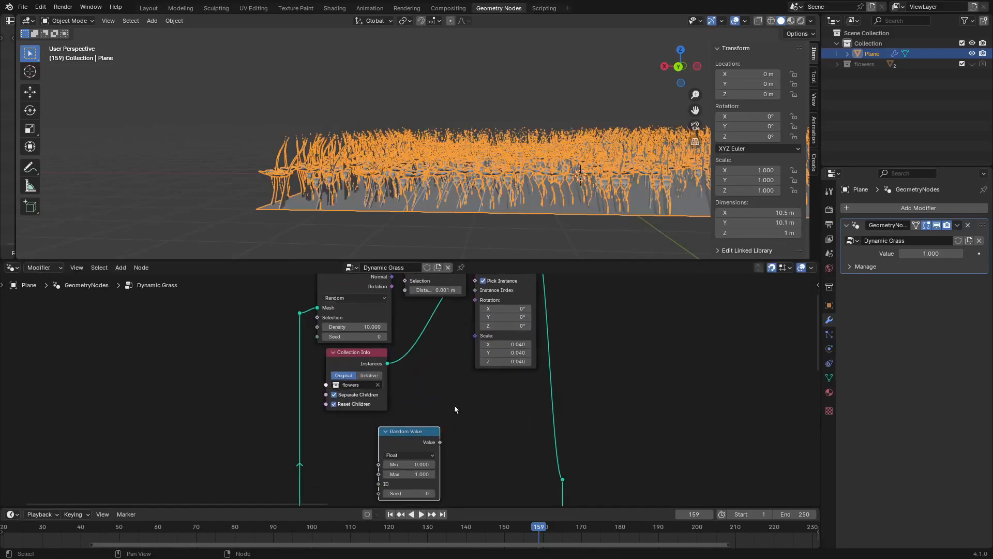
Add a Combine XYZ node feeding the flower instances' Scale, with all axes driven by Random Value from 0.040 to 0.080
key("shift+a")
left_click(497, 334)
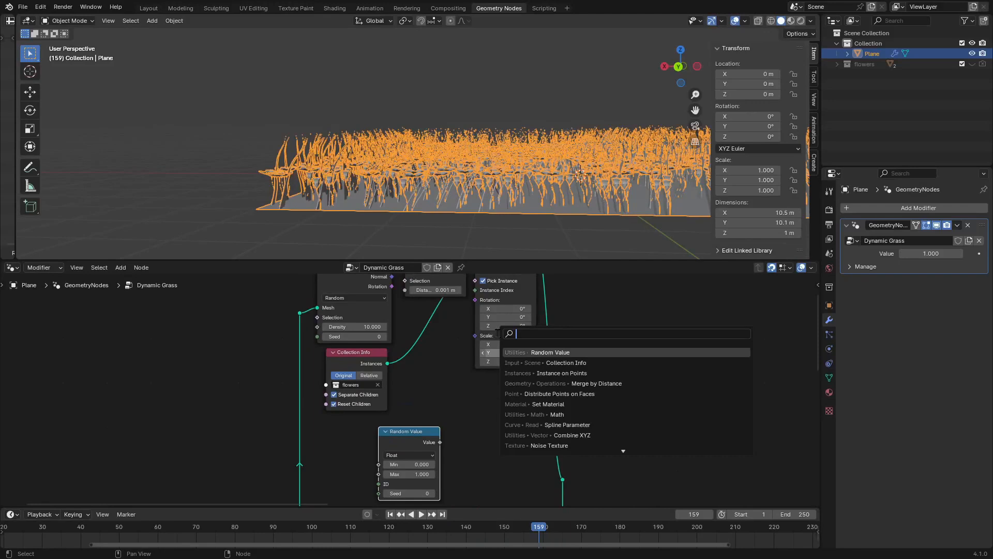
type("combin")
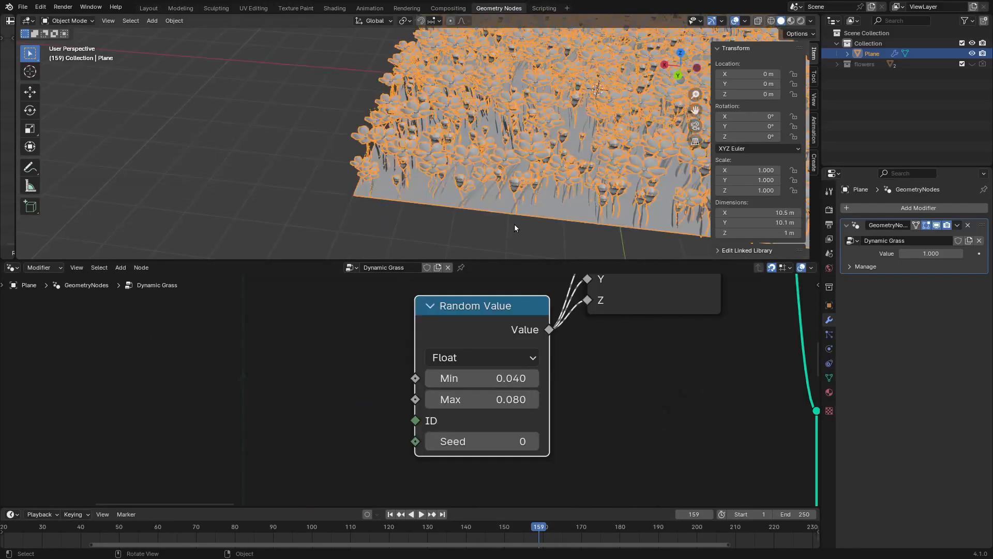
Try a density of 1 on the flowers' Distribute Points on Faces node and inspect the scatter
scroll(514, 377, "down", 5)
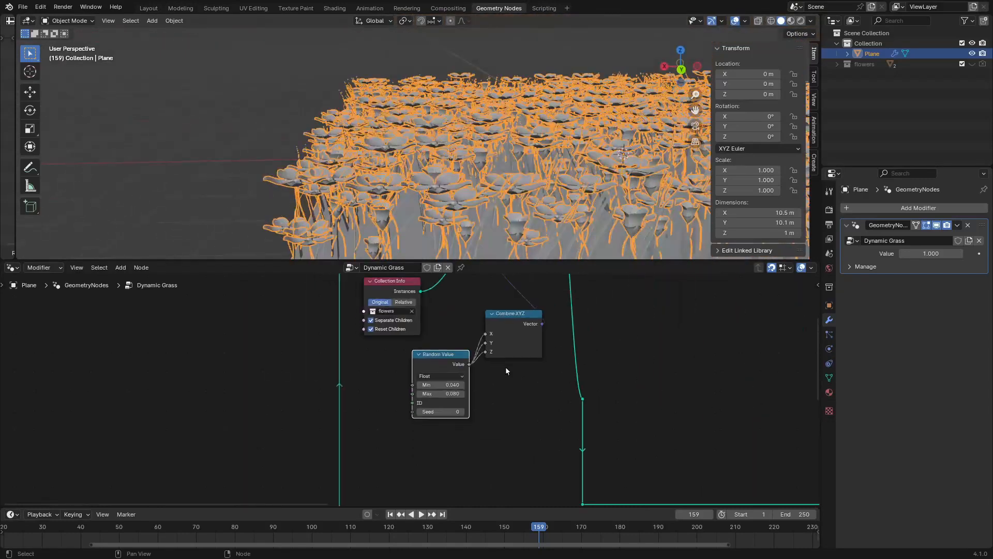
scroll(448, 297, "down", 1)
scroll(443, 384, "up", 6)
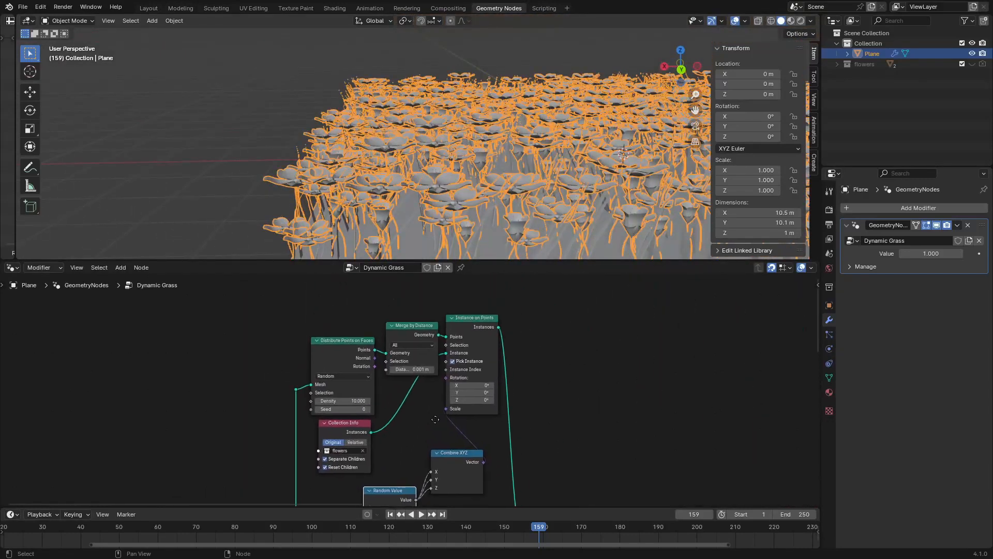
scroll(444, 390, "up", 1)
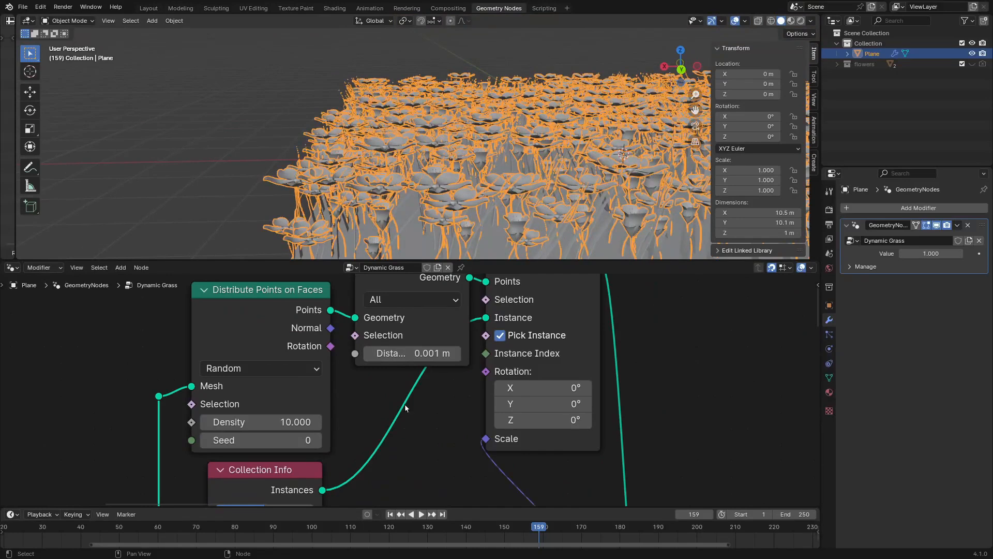
left_click(249, 422)
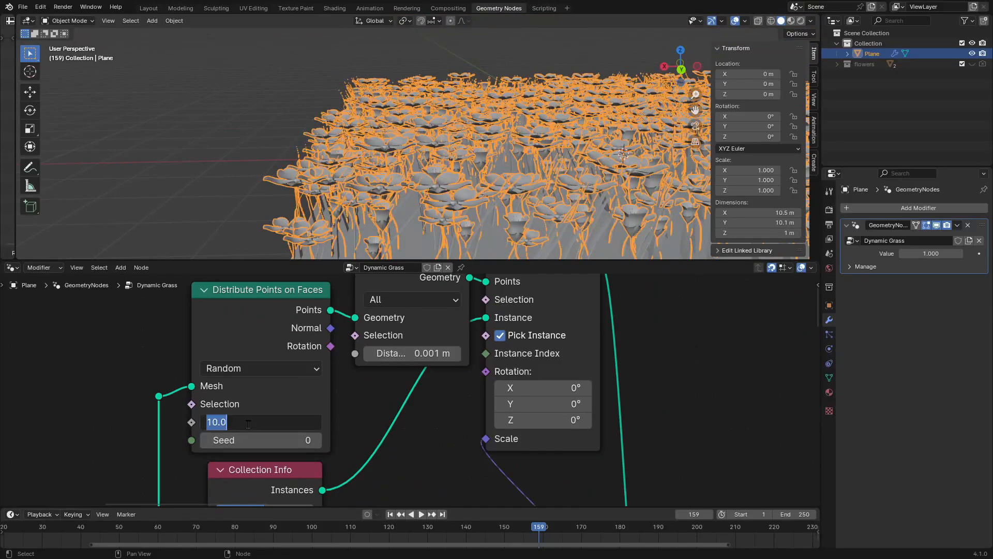
type("1")
key("Return")
middle_click_drag(461, 237, 461, 217)
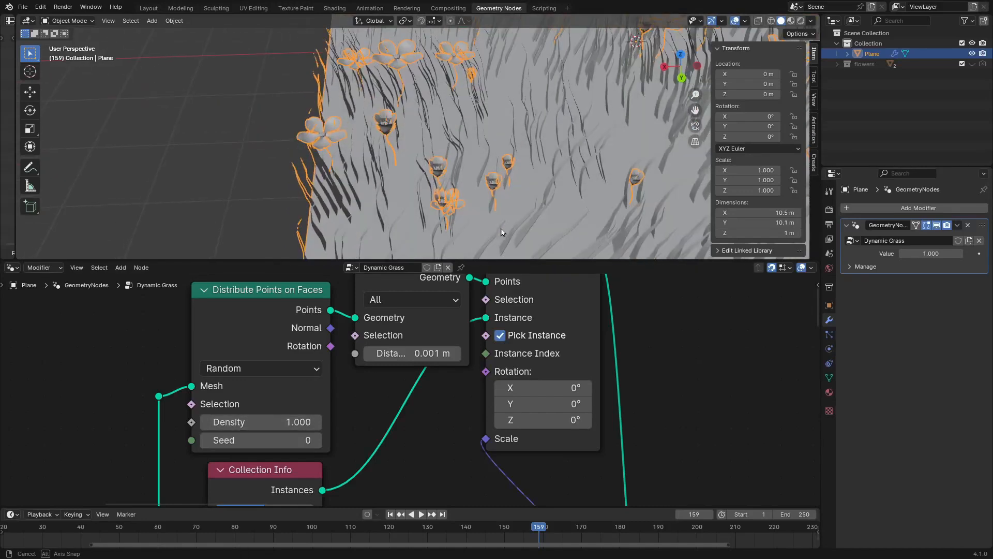
Set the flowers' Distribute Points on Faces density to 5
left_click(298, 421)
type("5")
key("Return")
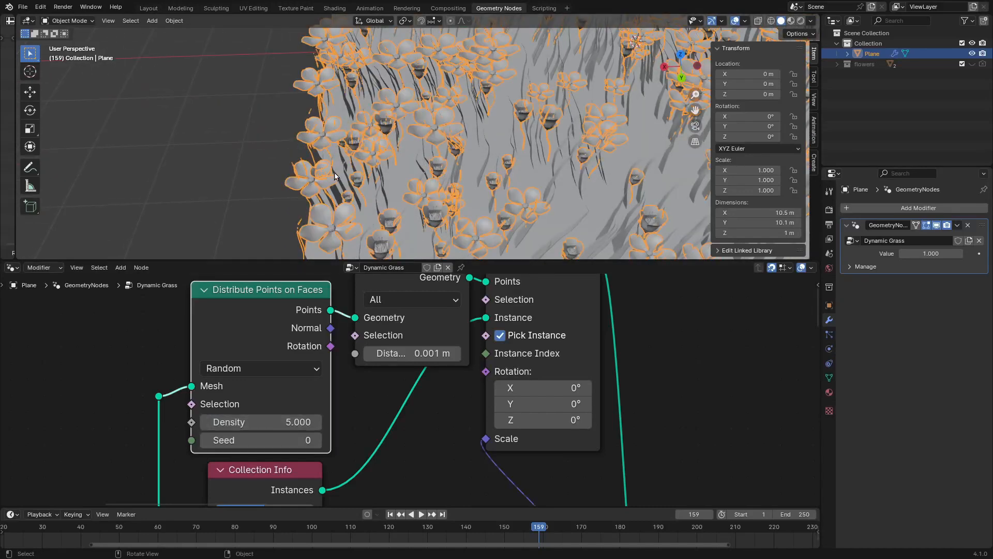
Set the Merge by Distance node's Distance to 0.881 m to thin out the scattered flowers
scroll(334, 176, "down", 6)
scroll(498, 189, "up", 6)
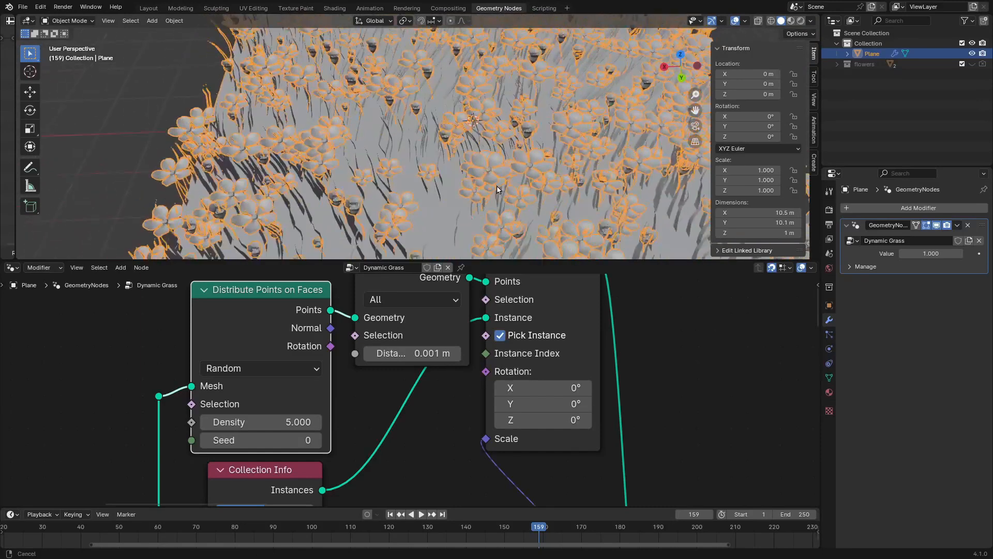
middle_click_drag(497, 189, 515, 169, "shift")
scroll(429, 377, "up", 2)
middle_click_drag(430, 378, 446, 451)
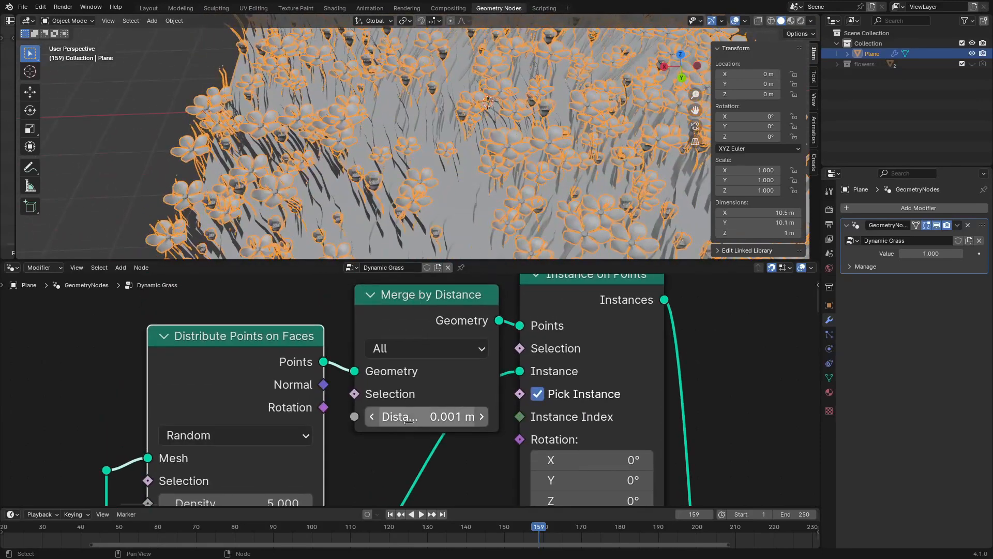
left_click_drag(409, 421, 499, 422)
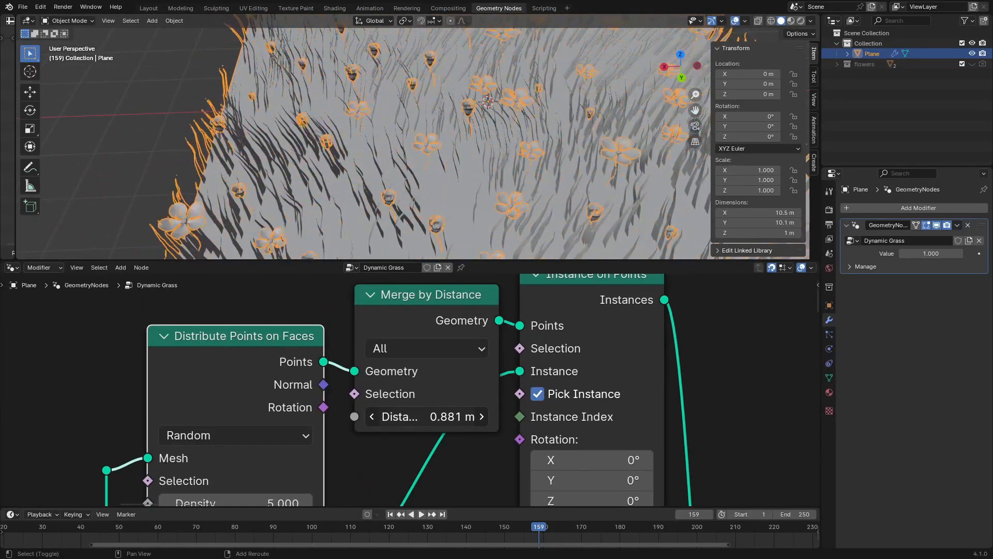
Deselect the plane and examine the flower spacing across the grass from several angles
scroll(404, 191, "down", 5)
scroll(404, 194, "up", 6)
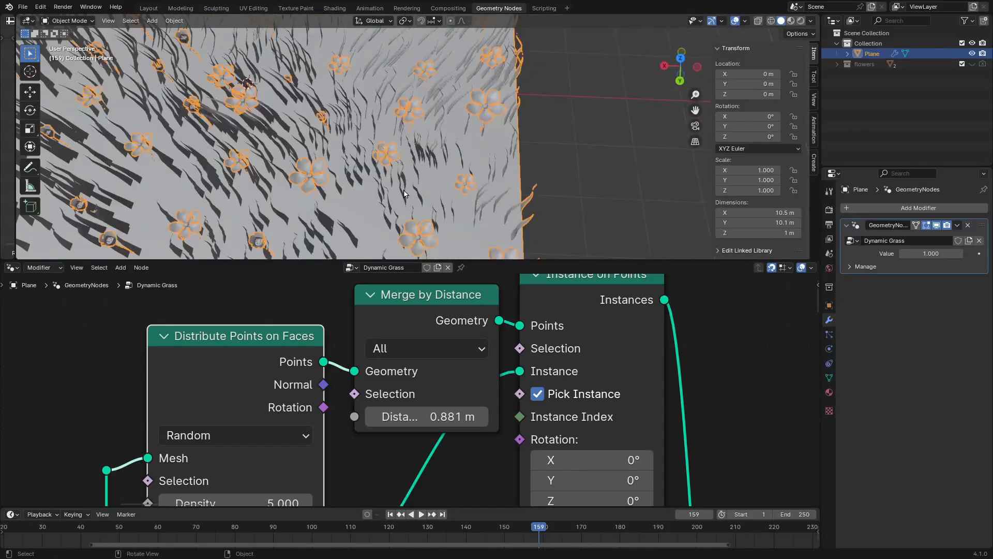
middle_click_drag(404, 193, 453, 101)
scroll(481, 200, "down", 4)
left_click(543, 227)
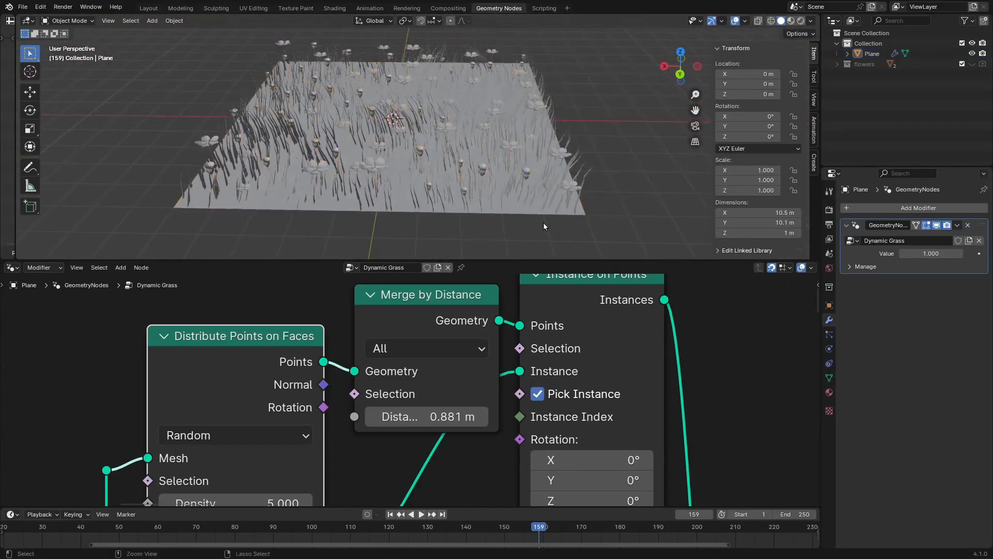
scroll(543, 226, "up", 4)
middle_click_drag(544, 226, 439, 238)
scroll(439, 237, "down", 2)
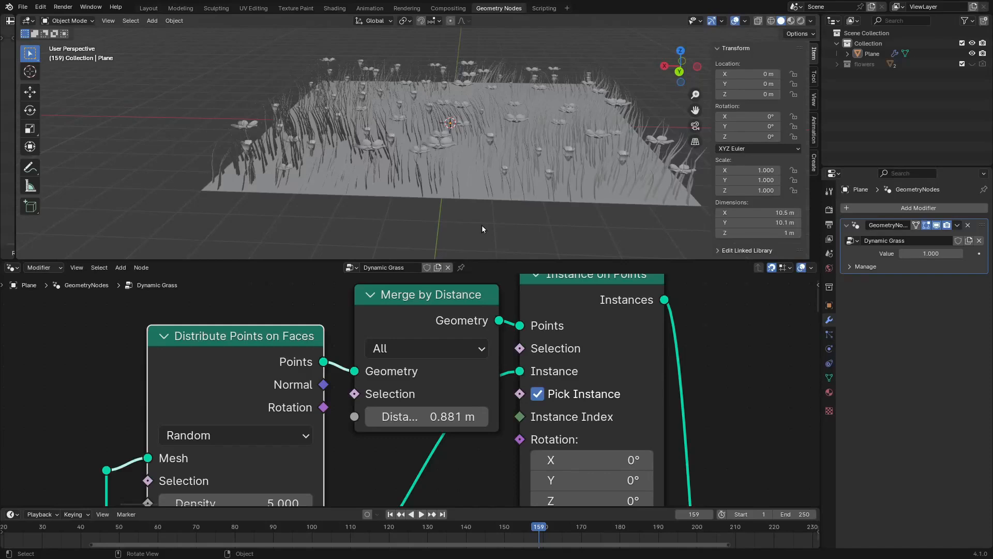
Examine the Wind frame's Noise Texture, Multiply, Combine XYZ and Set Position nodes
scroll(394, 121, "down", 3)
scroll(401, 352, "down", 4)
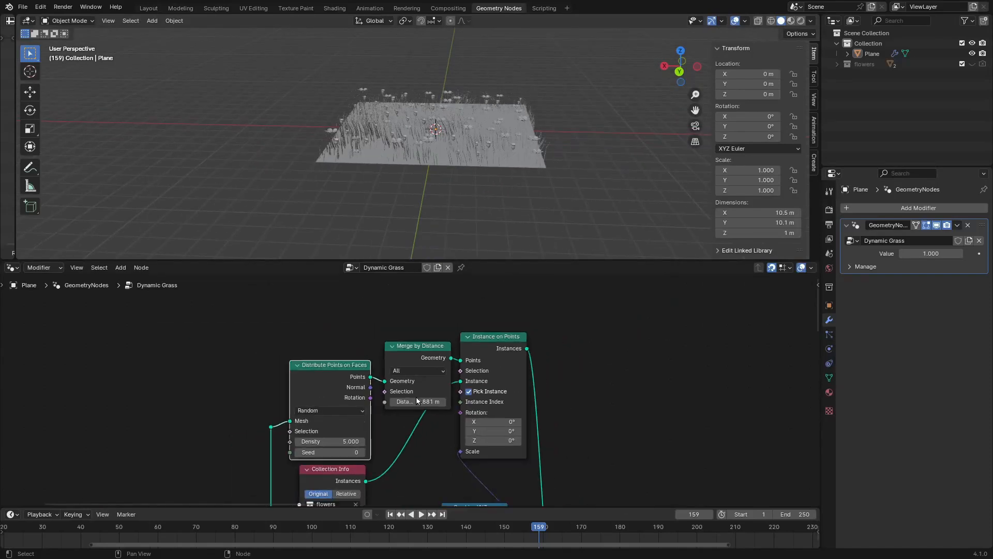
middle_click_drag(417, 401, 306, 365)
scroll(307, 365, "down", 6)
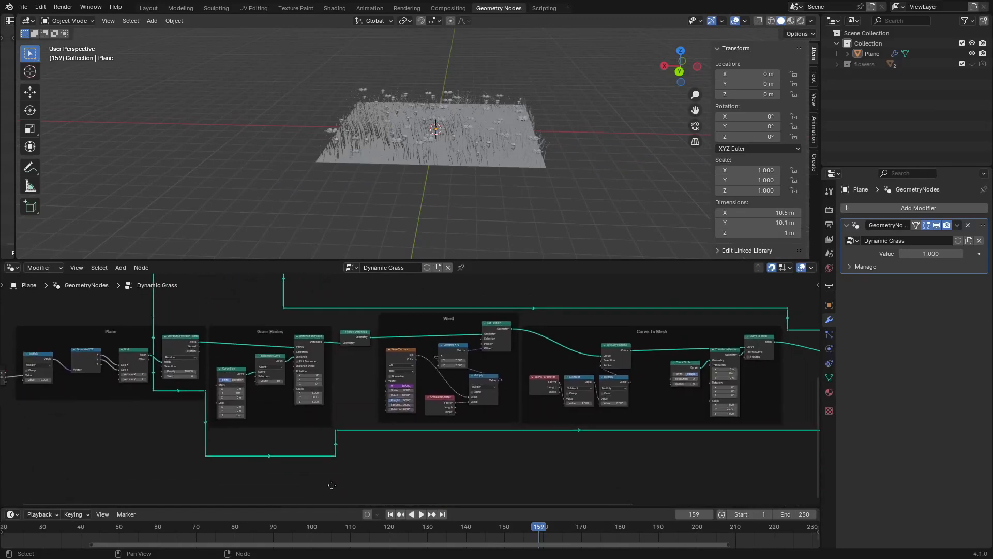
scroll(402, 345, "up", 3)
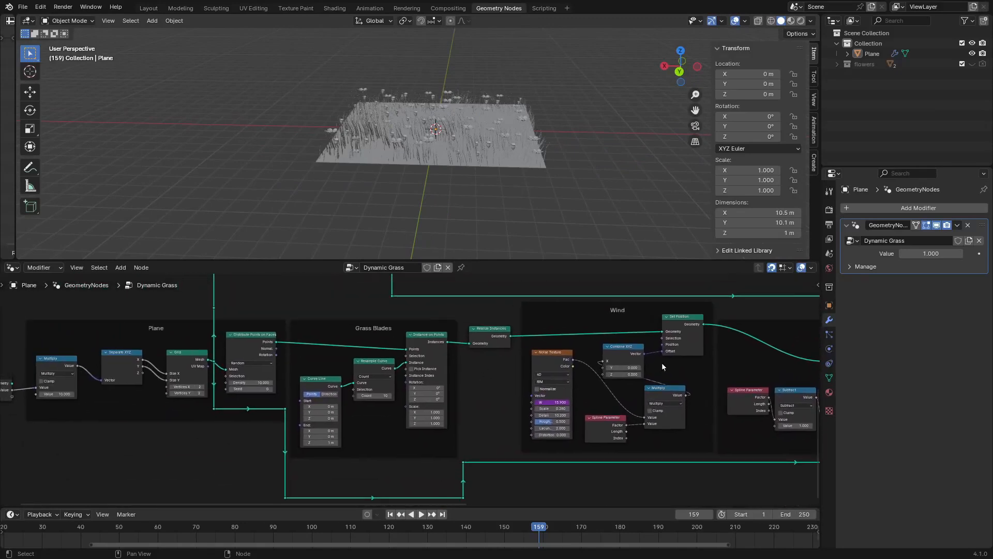
middle_click_drag(662, 362, 430, 357)
scroll(446, 433, "up", 3)
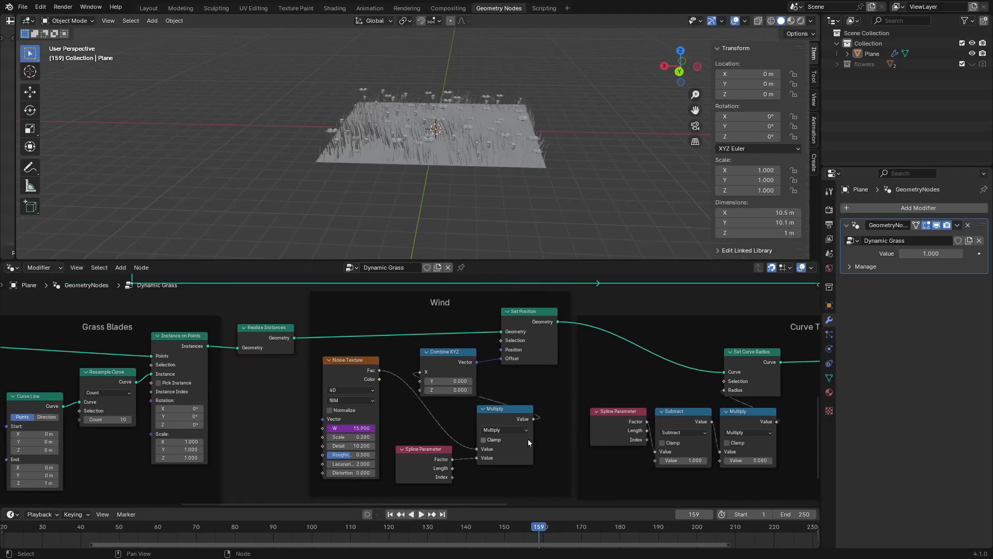
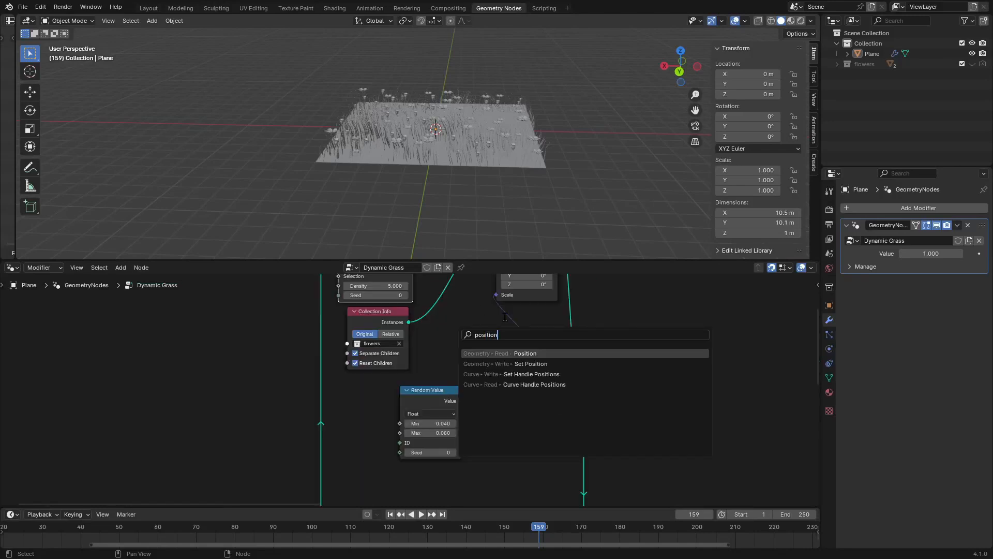
Add a Position node in the empty area beside the flower scatter nodes
key("Return")
left_click(636, 343)
middle_click_drag(437, 338, 218, 454)
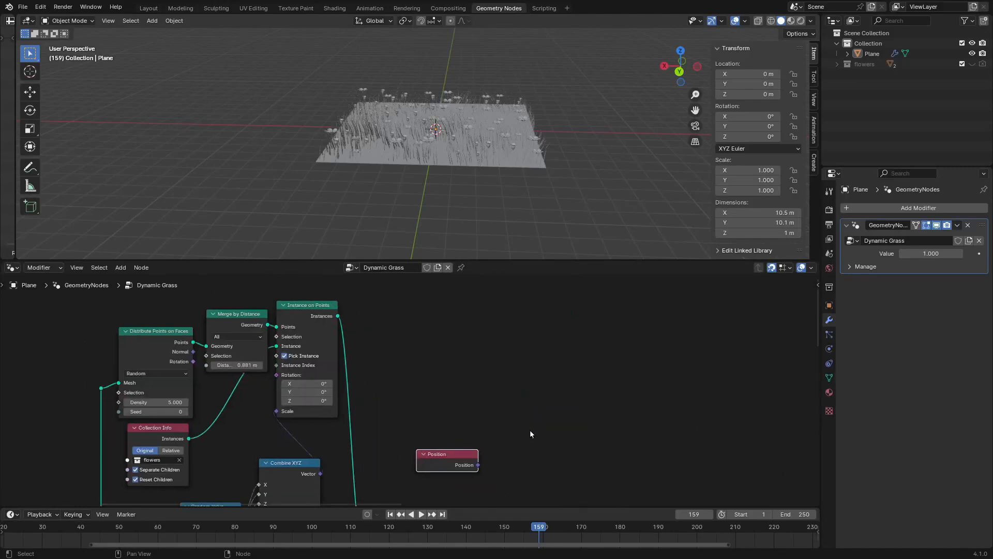
Add a Separate XYZ node beside the Position node and feed Position into its Vector input
middle_click_drag(507, 437, 378, 363)
scroll(379, 363, "up", 1)
key("shift+a")
type("separ")
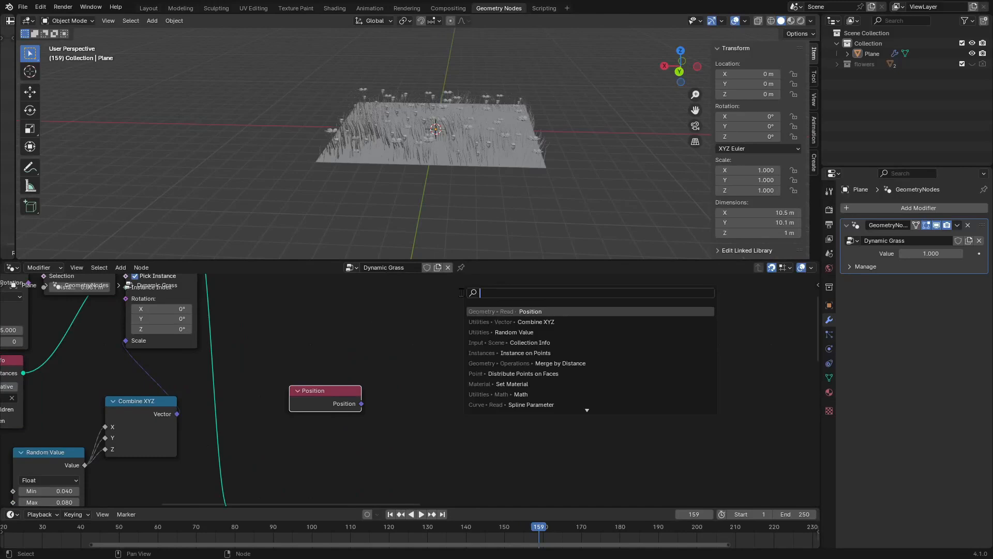
type("e")
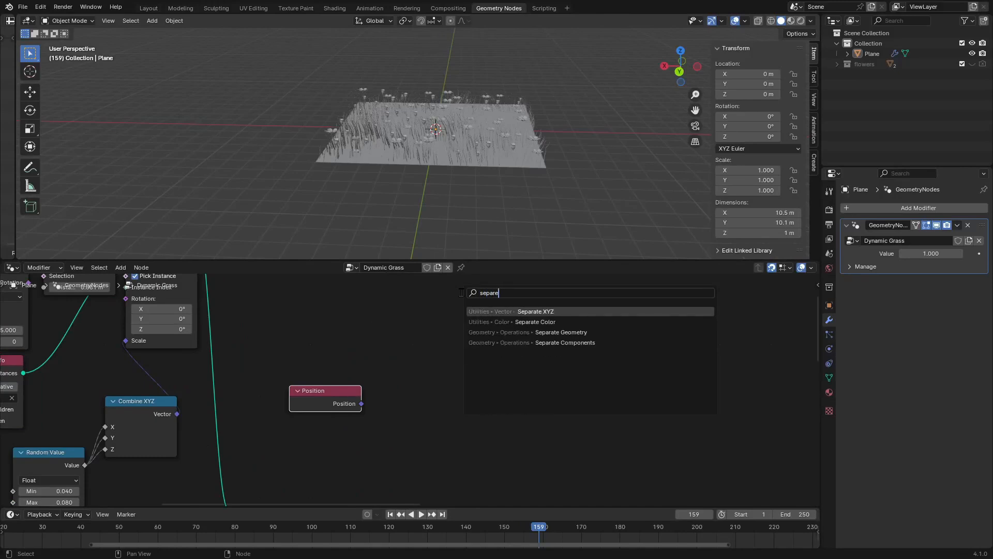
key("Return")
left_click(403, 355)
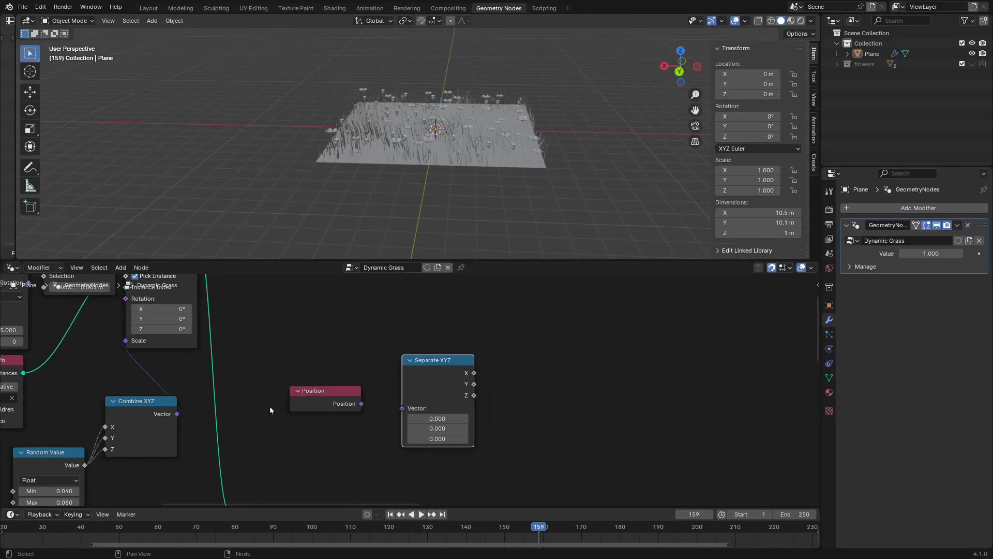
left_click_drag(362, 404, 402, 409)
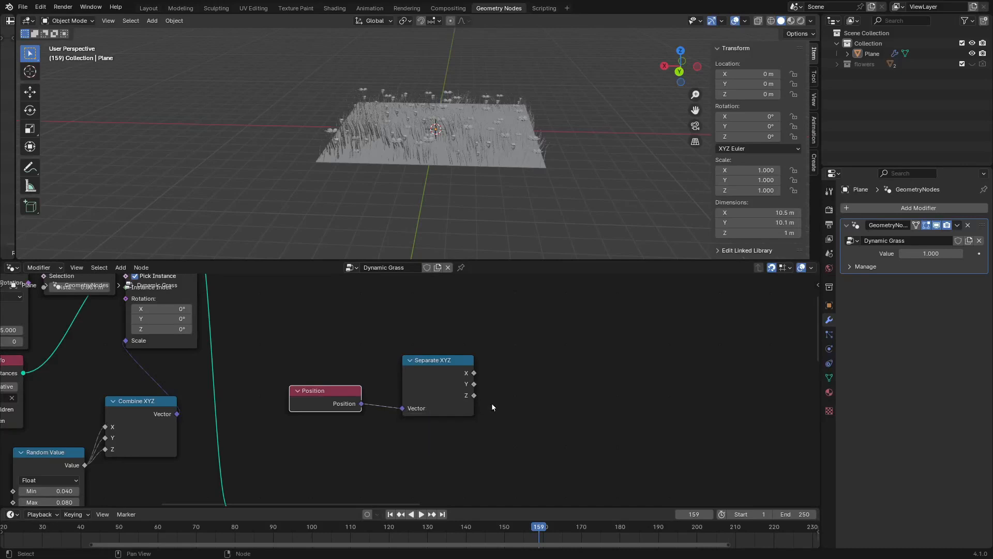
Add a float Equal comparison node with Separate XYZ's Z output connected to its A input
left_click_drag(473, 395, 569, 393)
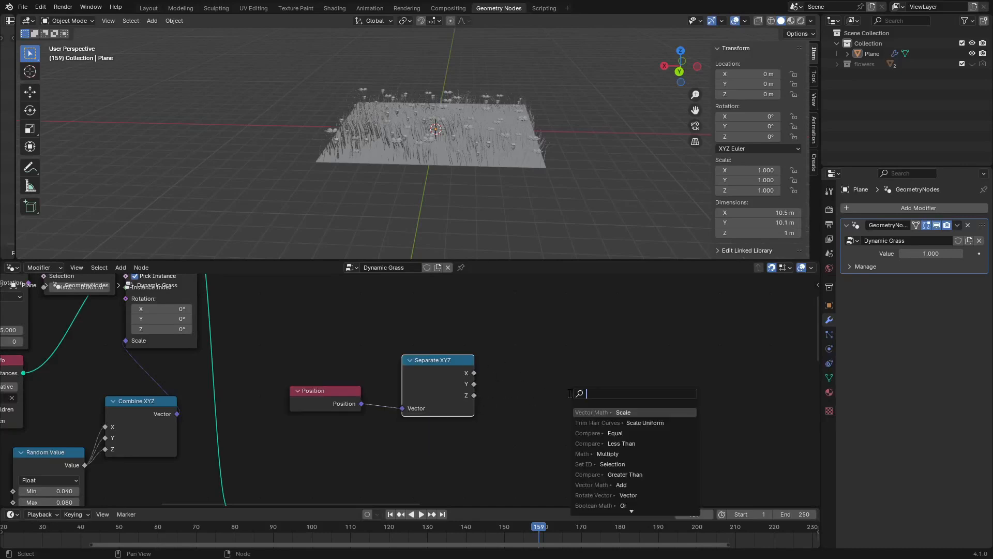
type("comap")
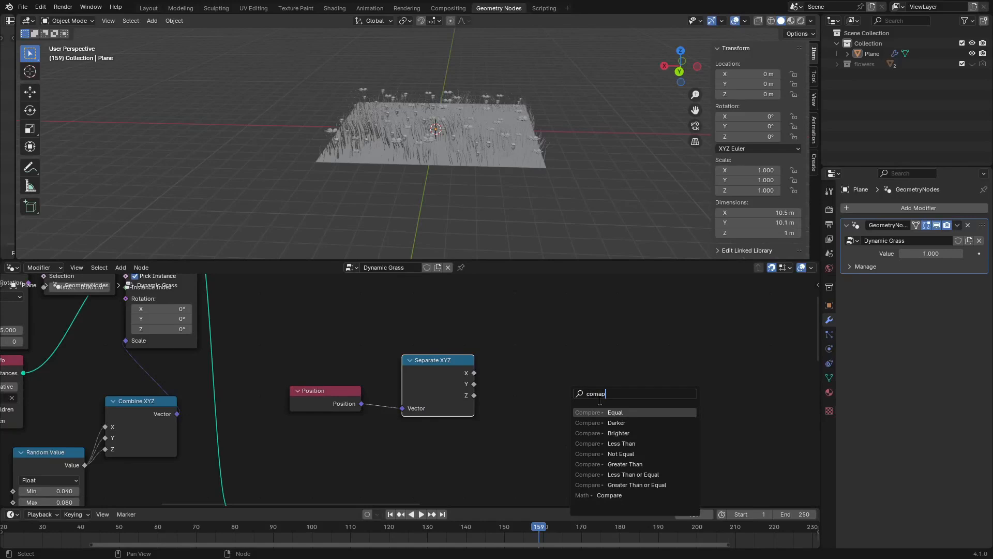
key("Return")
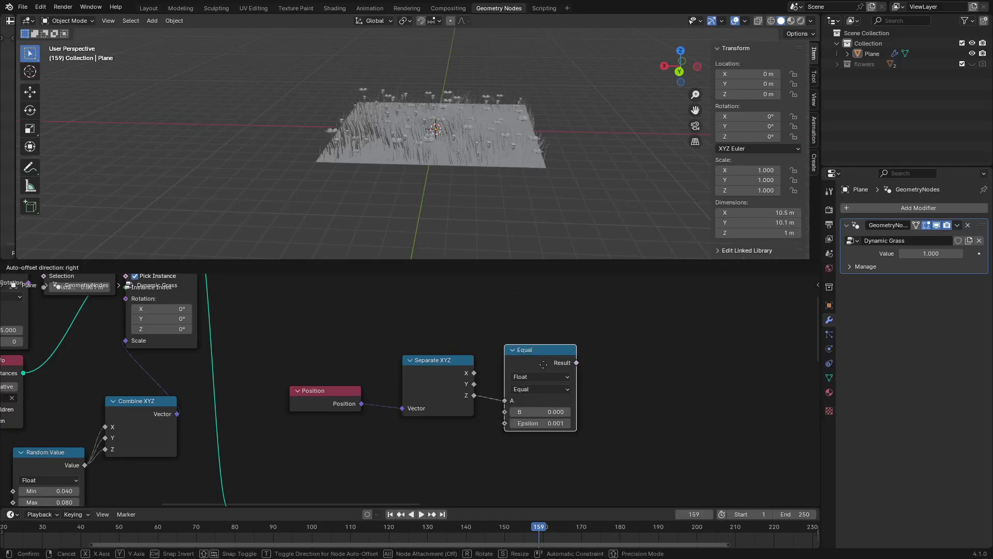
left_click(536, 358)
scroll(546, 447, "up", 4)
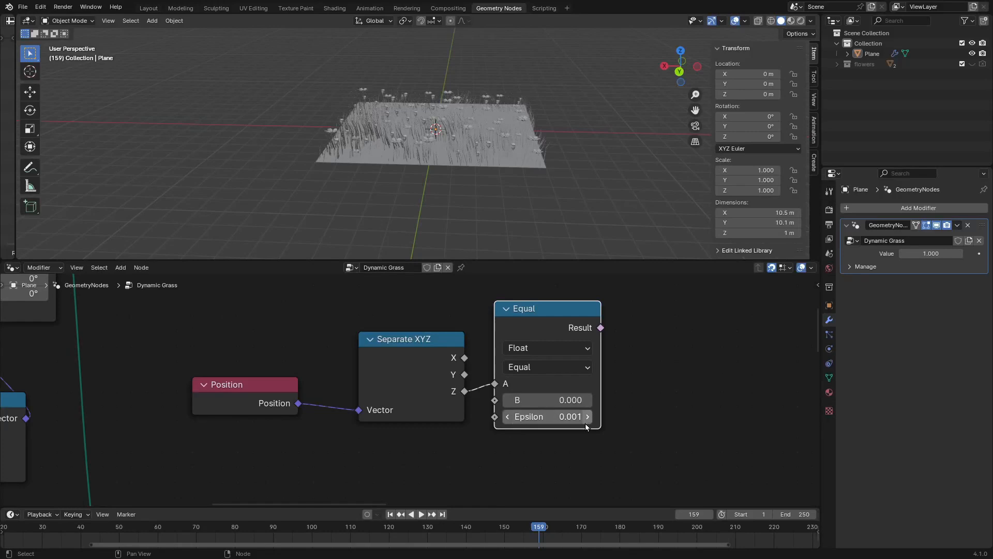
Preview the flowers Collection Info instances through a Viewer node placed beyond the Equal node, and frame the flower in the viewport
scroll(412, 393, "down", 2)
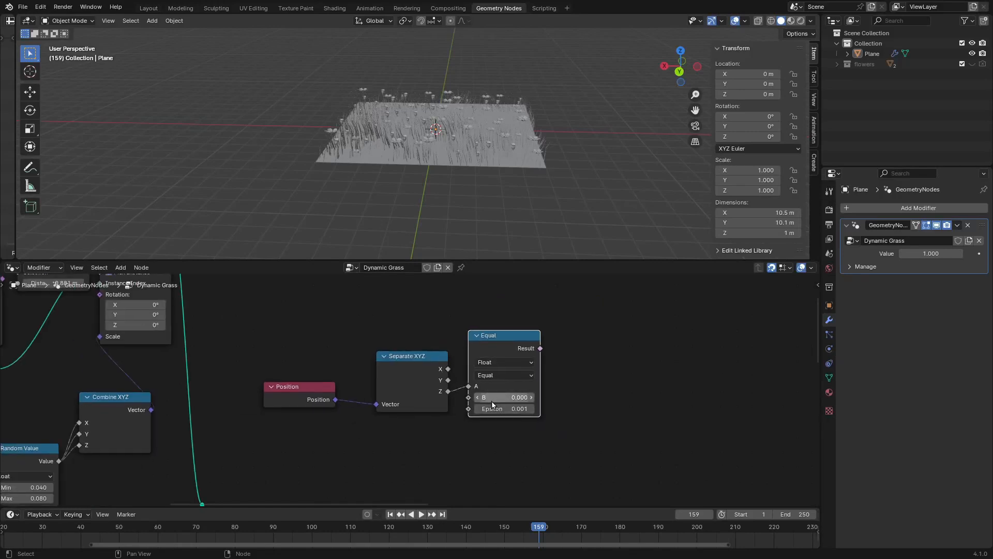
scroll(491, 404, "down", 2)
scroll(567, 423, "up", 2)
scroll(493, 409, "down", 2)
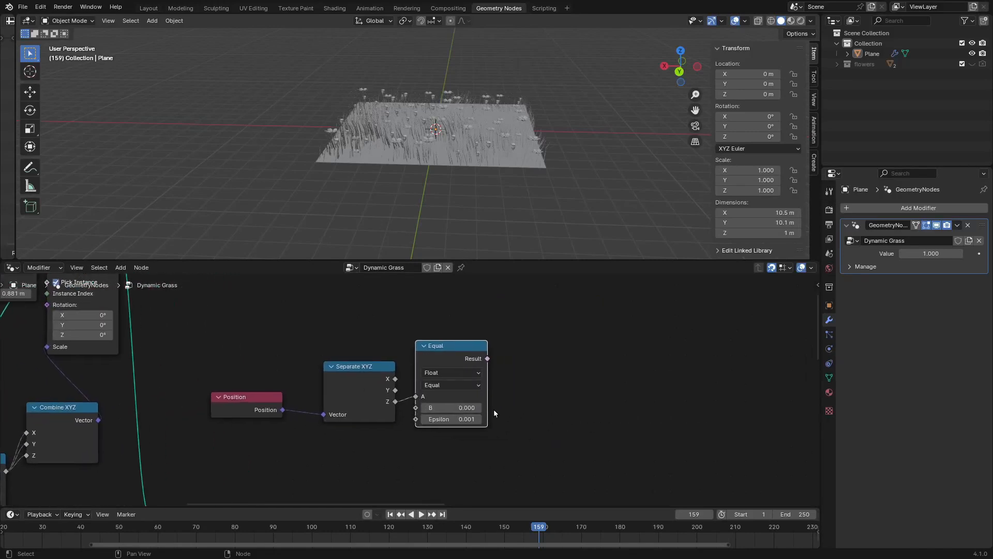
scroll(392, 390, "down", 3)
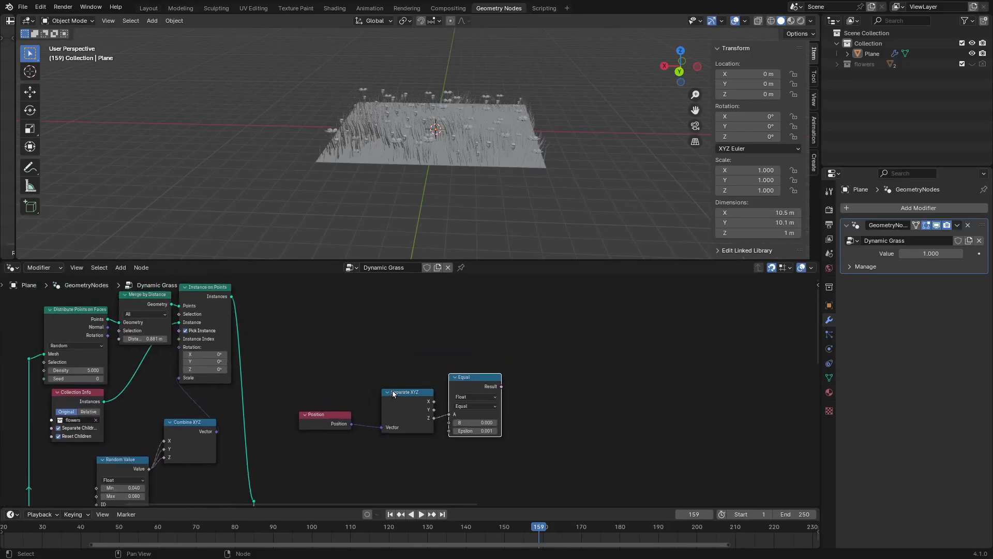
left_click(233, 389, "ctrl+shift")
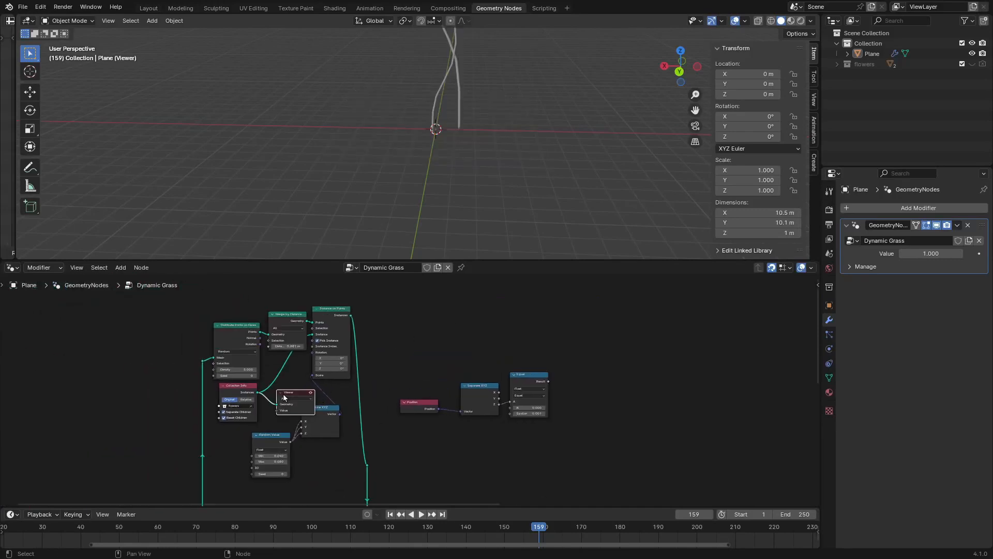
left_click_drag(296, 412, 634, 333)
middle_click_drag(507, 77, 437, 228, "shift")
scroll(409, 388, "up", 2)
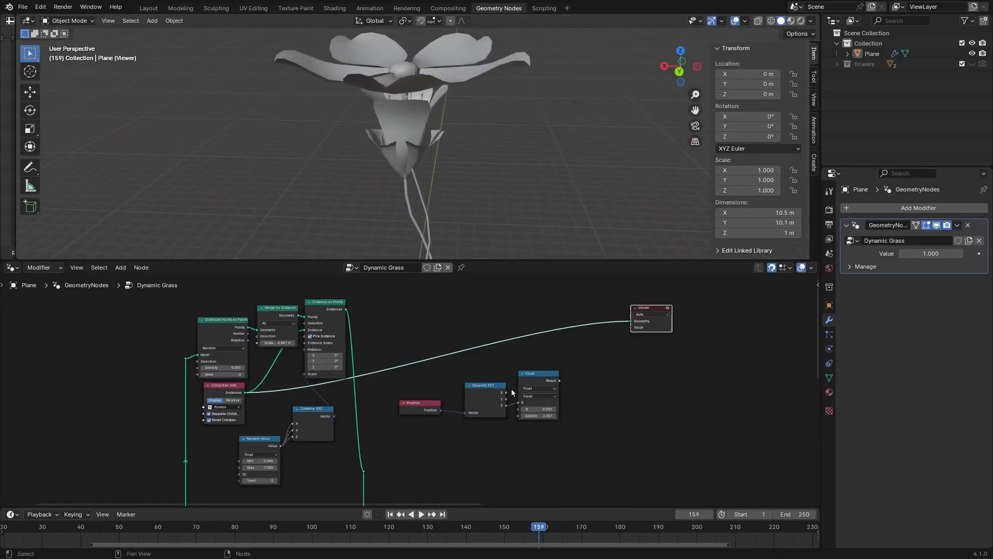
Preview the Equal node's Result on the flower through the Viewer and raise the comparison's Epsilon
left_click(569, 382, "ctrl+shift")
middle_click_drag(501, 188, 572, 381)
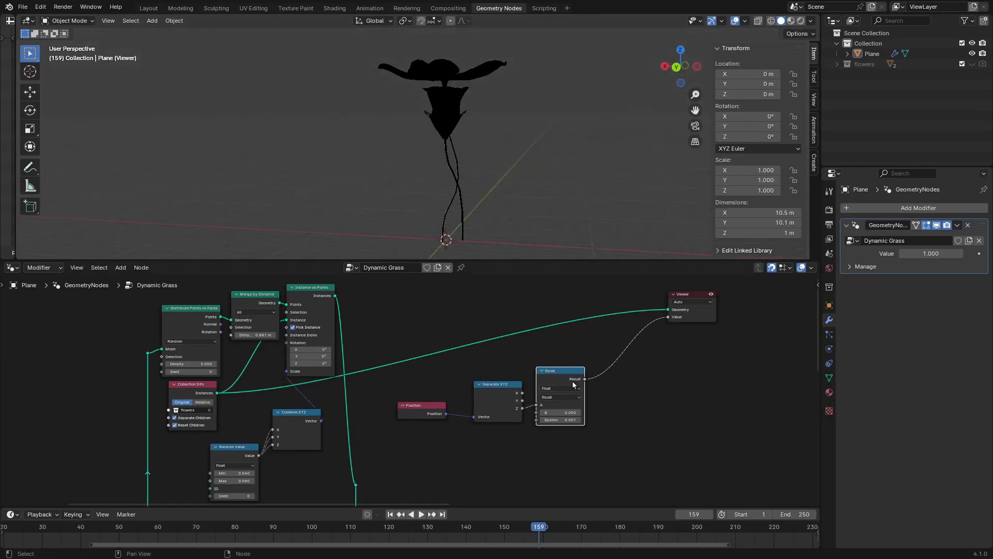
scroll(590, 414, "up", 3)
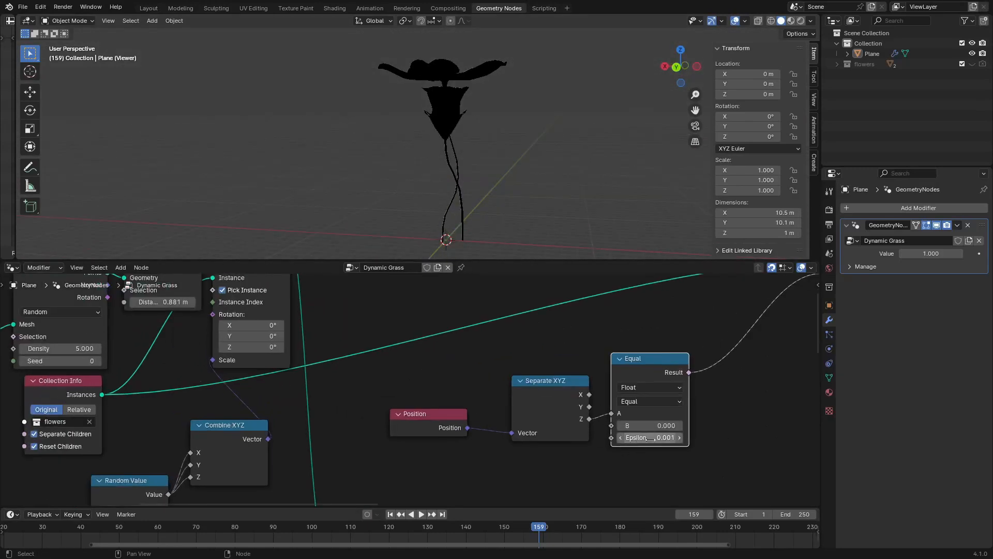
type("0.881")
left_click_drag(650, 438, 683, 437)
middle_click_drag(469, 216, 370, 146)
Copy the Wind frame's Set Position, Combine XYZ, Noise Texture and Multiply nodes
key("Home")
scroll(453, 358, "up", 4)
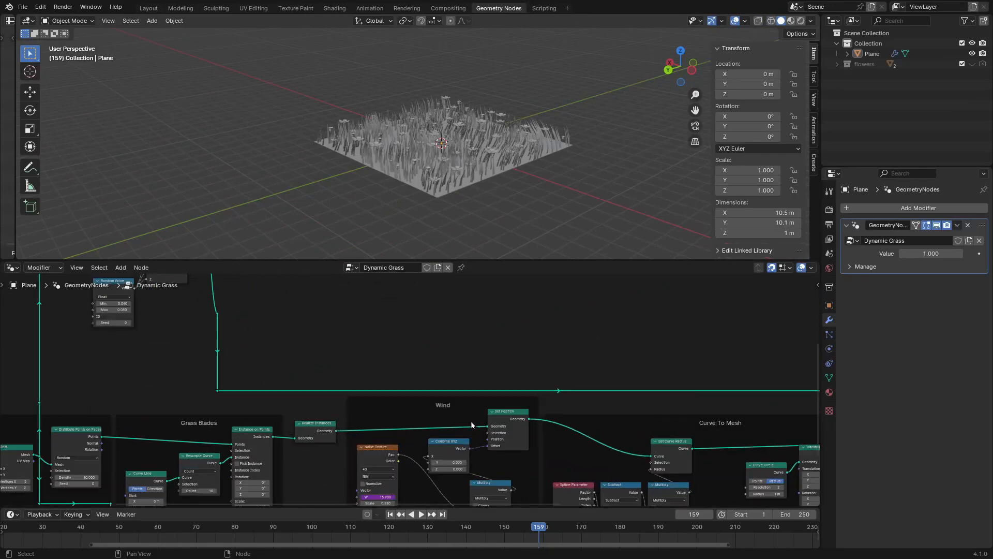
middle_click_drag(471, 421, 465, 355)
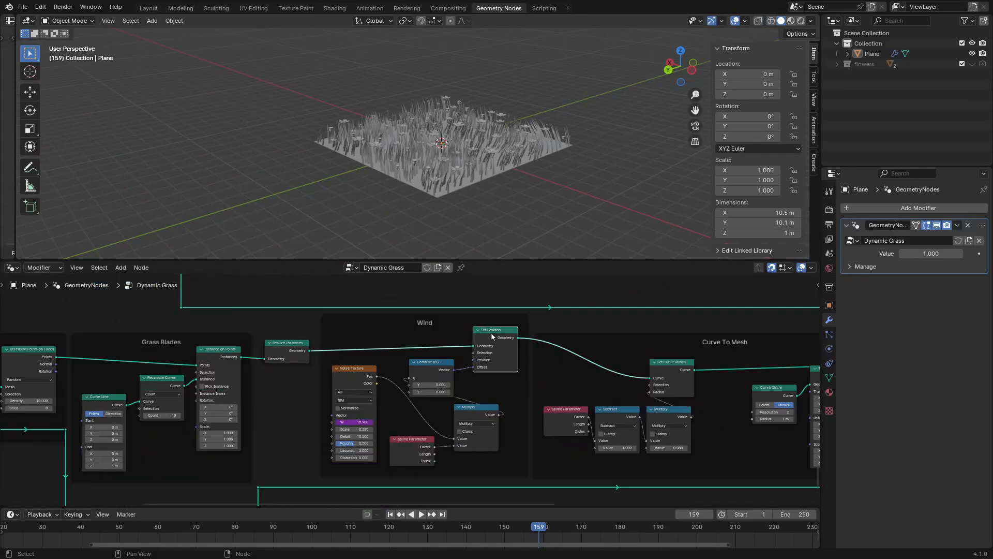
left_click(429, 367, "shift")
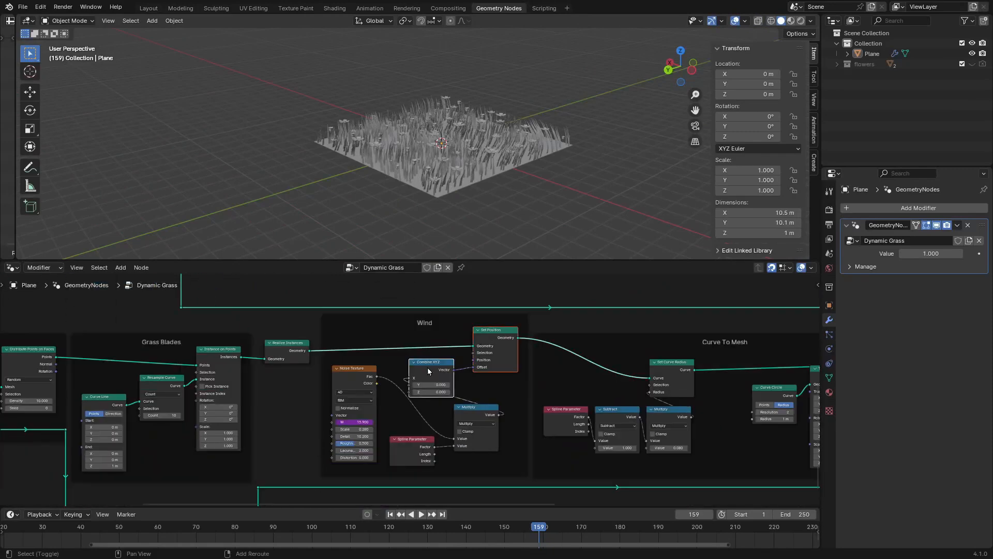
left_click(359, 383, "shift")
scroll(402, 378, "down", 1)
left_click(481, 407, "shift")
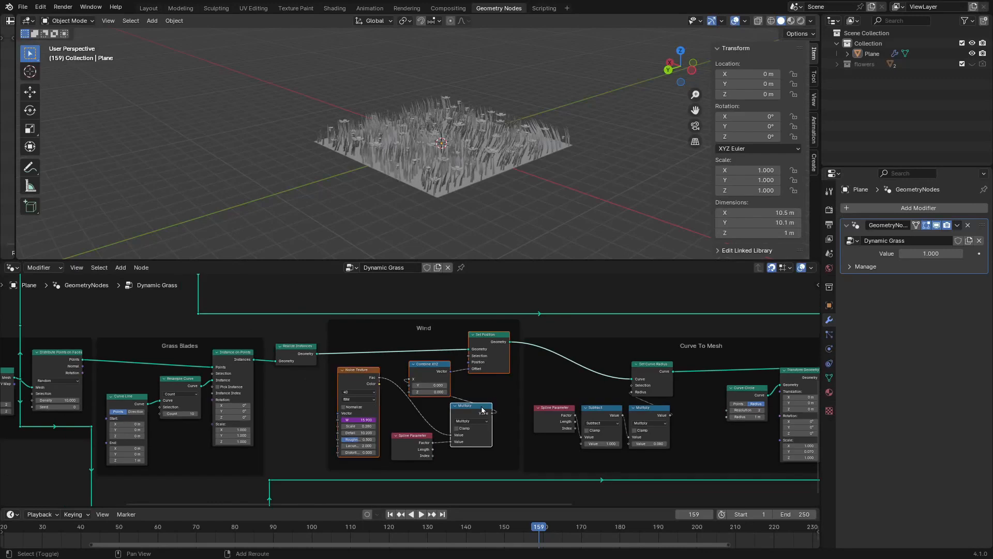
scroll(416, 391, "down", 2)
key("ctrl+v")
key("ctrl+c")
Paste the copied wind nodes above the Position, Separate XYZ and Equal chain beside the flower scatter
middle_click_drag(434, 305, 465, 466)
key("ctrl+v")
scroll(475, 467, "down", 1)
key("g")
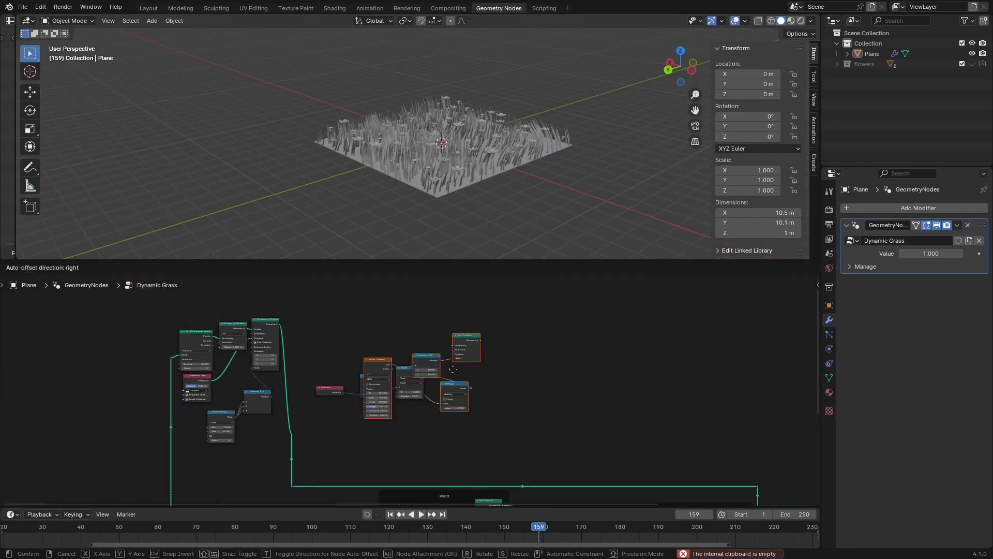
left_click(435, 332)
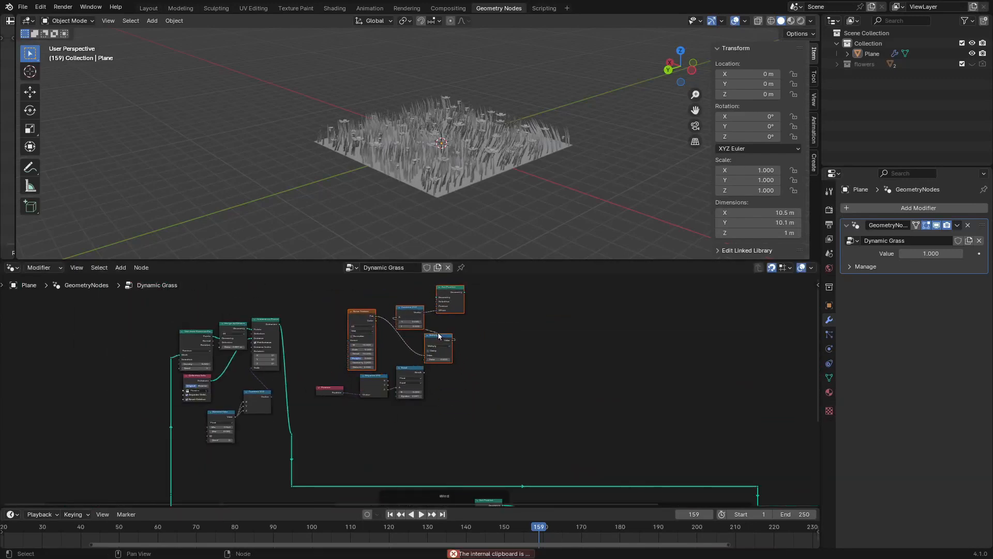
Arrange the pasted wind nodes and connect the flower Instance on Points output to the pasted Set Position's Geometry input
scroll(440, 404, "up", 4)
middle_click_drag(445, 413, 441, 469)
left_click_drag(437, 427, 435, 399)
middle_click_drag(541, 424, 529, 402)
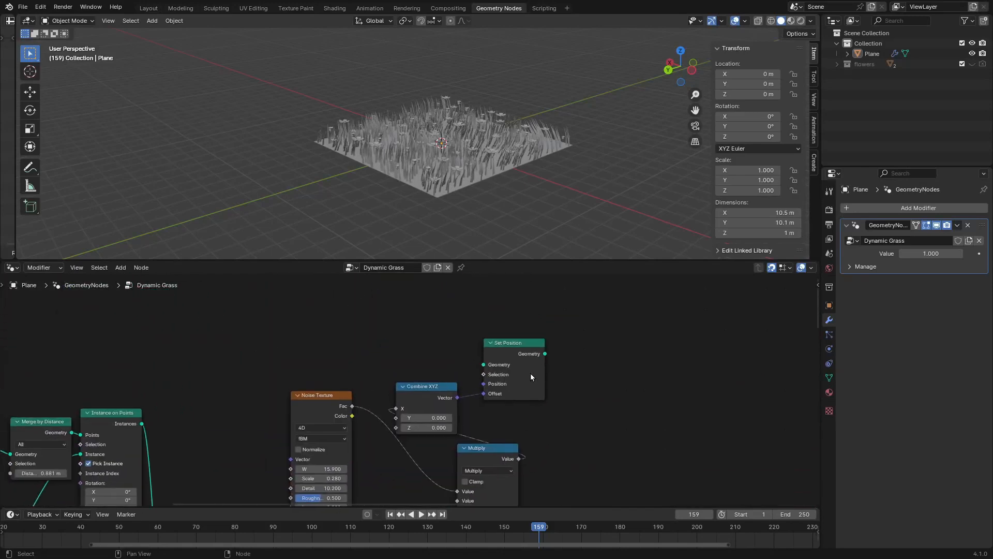
scroll(221, 424, "down", 2)
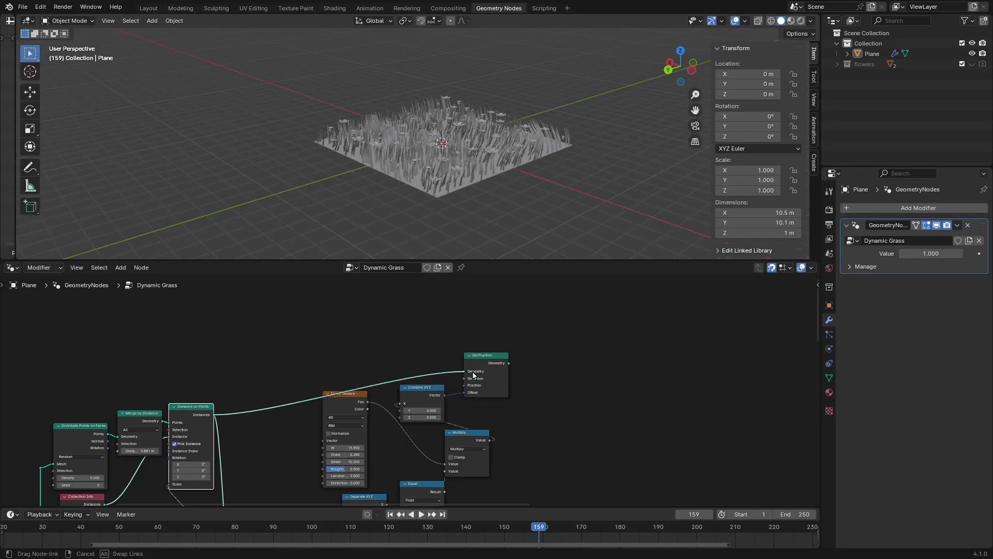
left_click_drag(474, 375, 468, 371)
Link the flower Set Position's Geometry output directly to the final Join Geometry node beyond the Curve To Mesh frame
scroll(306, 370, "down", 3)
left_click_drag(337, 340, 296, 325)
left_click_drag(311, 380, 280, 377)
left_click_drag(450, 489, 751, 433)
left_click_drag(695, 402, 782, 420)
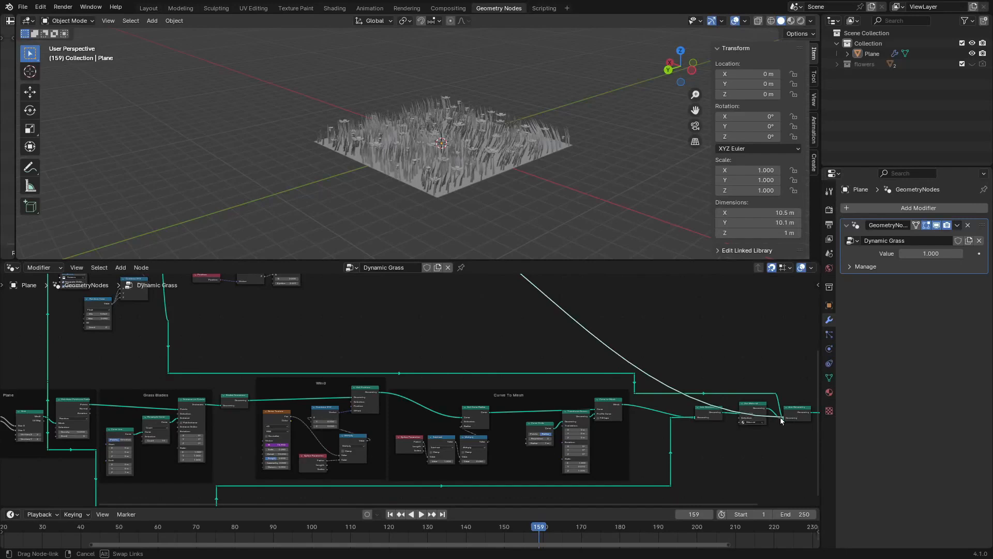
middle_click_drag(734, 389, 556, 392)
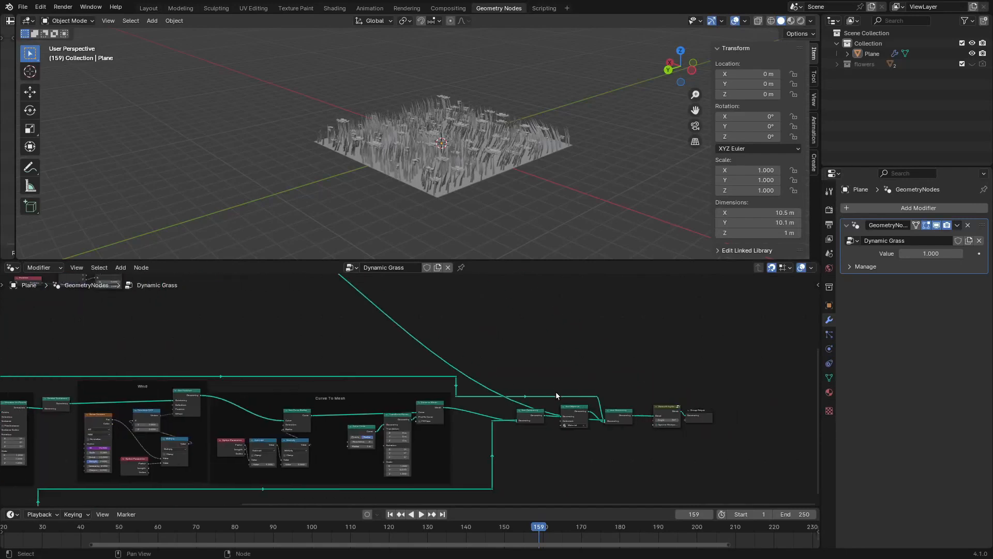
Route the flower Set Position's output through the existing reroute line to the final join, replacing the direct links
scroll(683, 430, "up", 5)
left_click_drag(699, 437, 139, 323)
mouse_move(129, 453)
left_mouse_down()
mouse_move(123, 486)
mouse_move(124, 459)
left_mouse_up()
scroll(155, 432, "up", 1)
scroll(220, 383, "down", 3)
middle_click_drag(225, 376, 407, 413)
scroll(283, 412, "down", 1)
scroll(558, 189, "up", 4)
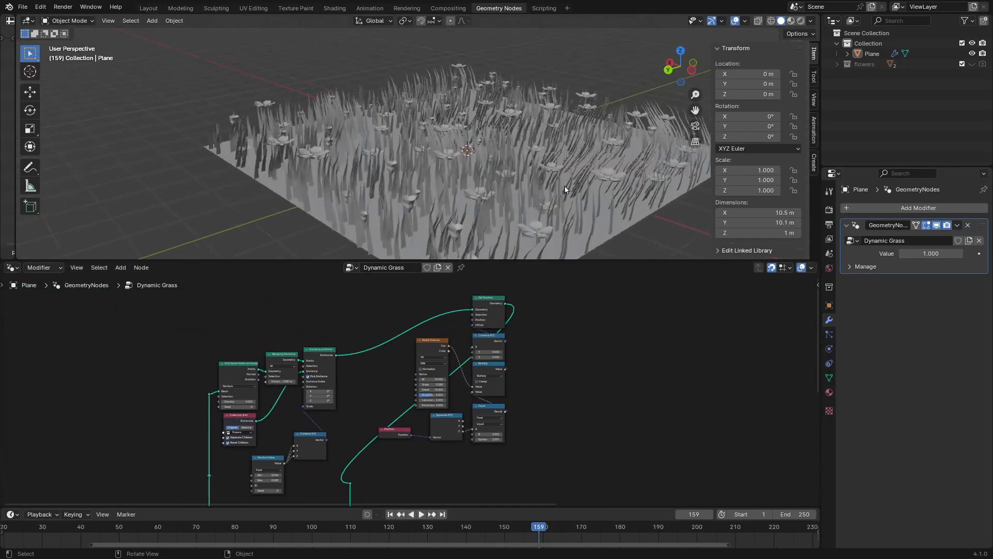
Drive the flower Noise Texture's W with #frame/15 and play the animation to check the flowers up close
scroll(573, 185, "up", 3)
middle_click_drag(564, 186, 510, 167)
scroll(414, 388, "up", 3)
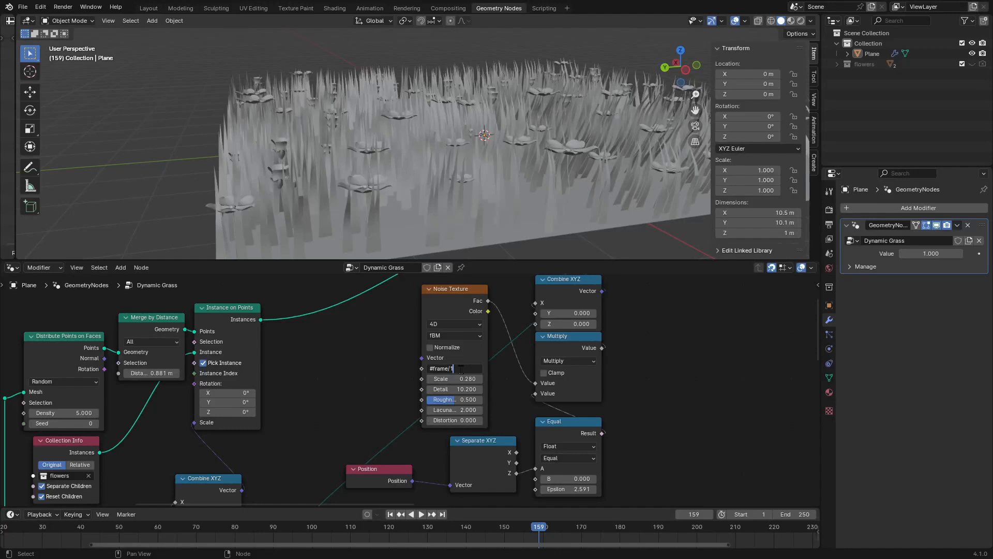
type("5")
key("Return")
key("space")
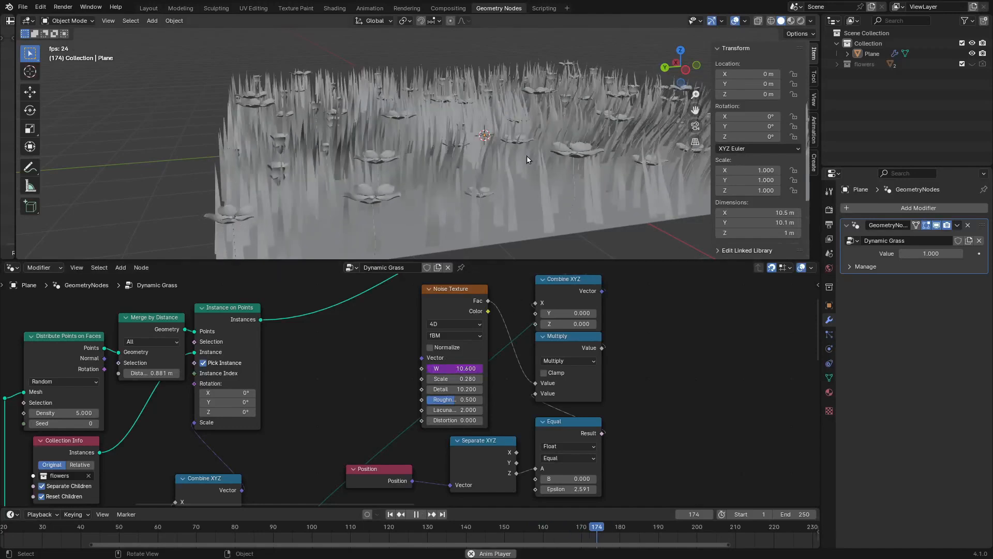
middle_click_drag(527, 156, 535, 171)
scroll(543, 182, "up", 3)
key("space")
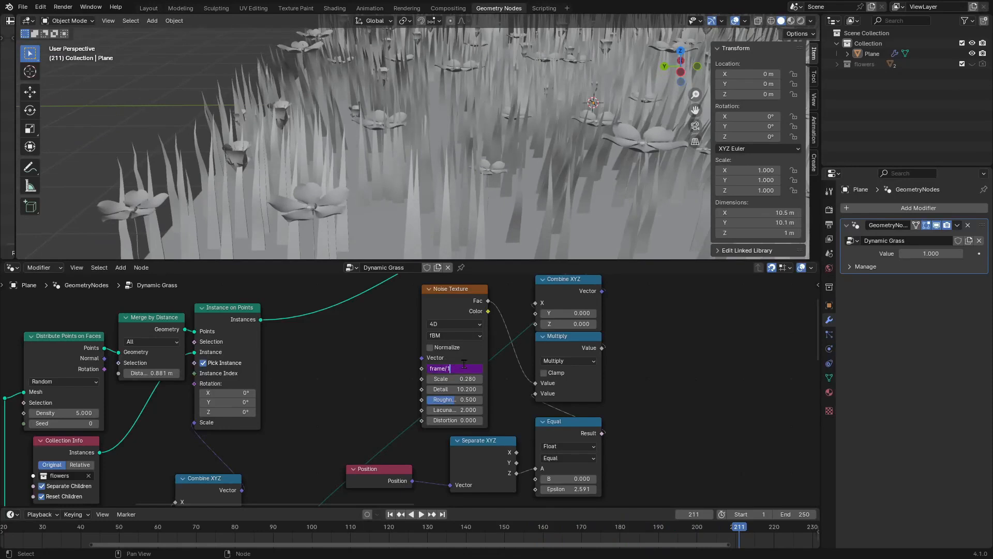
Change the flower Noise Texture's W driver to #frame/10 and play the animation again
key("Return")
scroll(497, 318, "up", 1)
key("space")
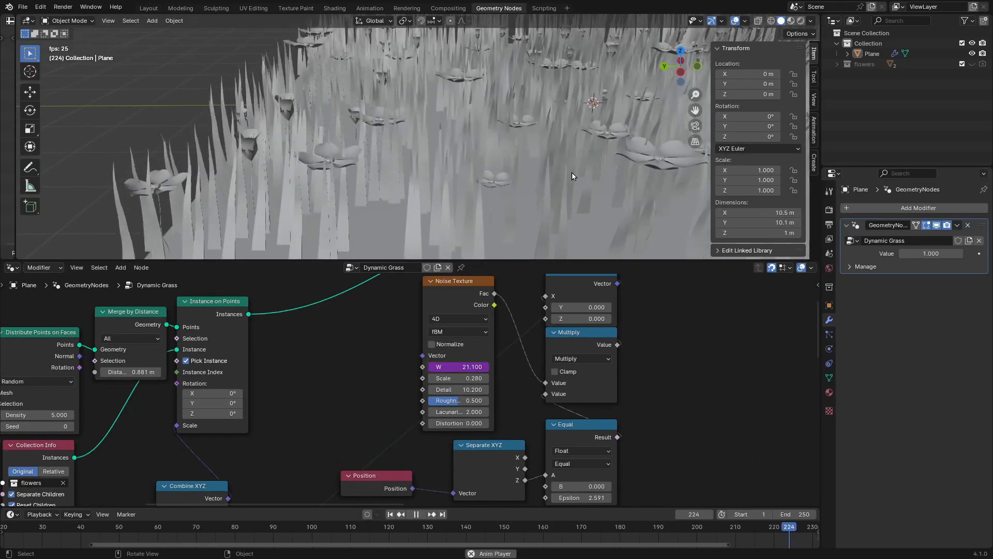
middle_click_drag(613, 182, 608, 184)
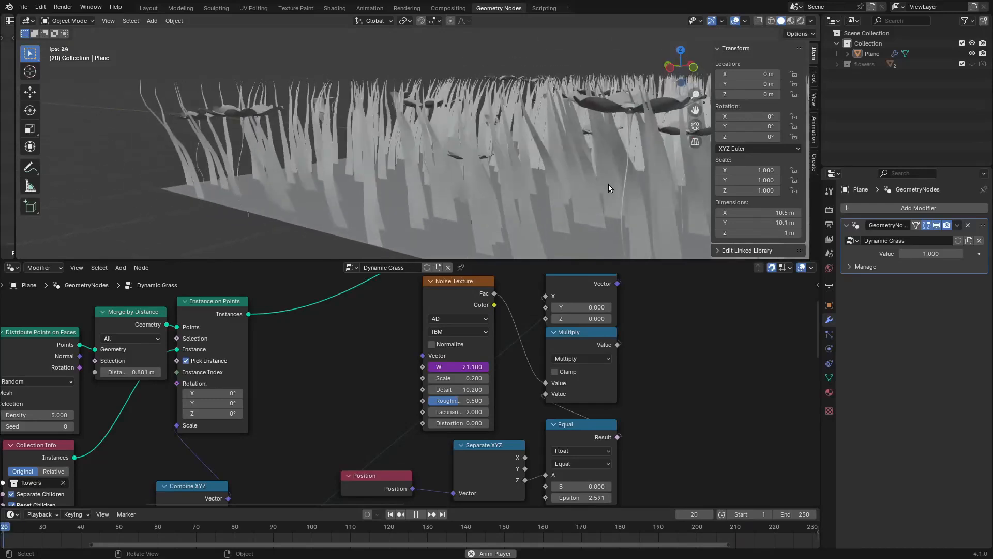
key("space")
Preview the flower Set Position's output alone through the Viewer node and play its animation
scroll(566, 406, "down", 3)
scroll(566, 406, "down", 2)
middle_click_drag(393, 461, 482, 344)
left_click(484, 342, "ctrl+shift")
key("space")
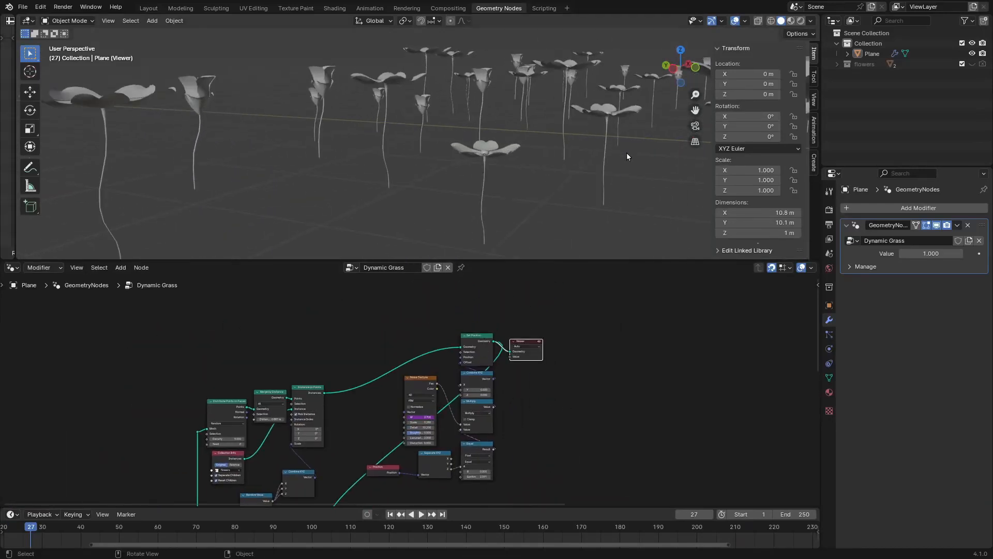
Insert a Realize Instances node between the flower Instance on Points and Set Position nodes, and play the result
scroll(269, 426, "up", 2)
key("shift+a")
key("space")
type("realize")
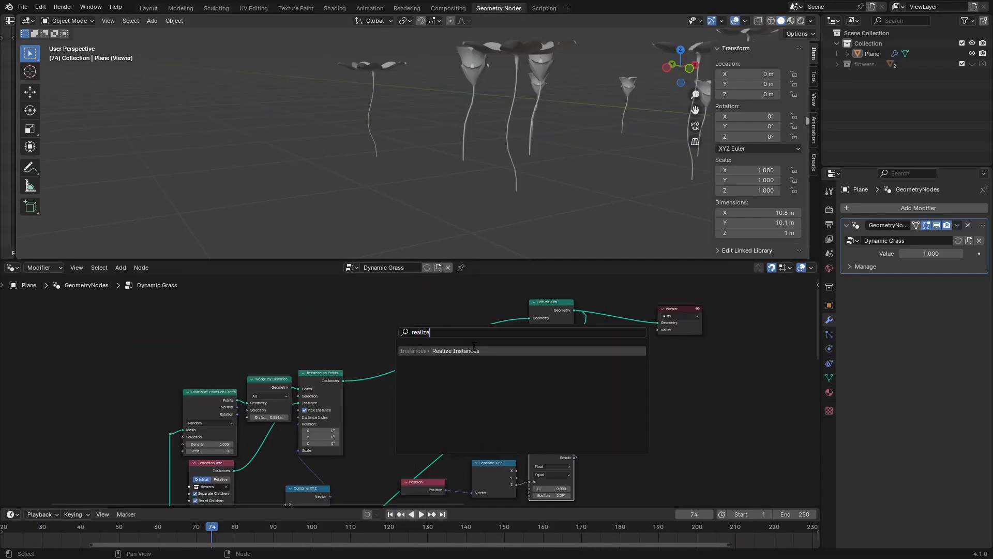
key("Return")
left_click(425, 355)
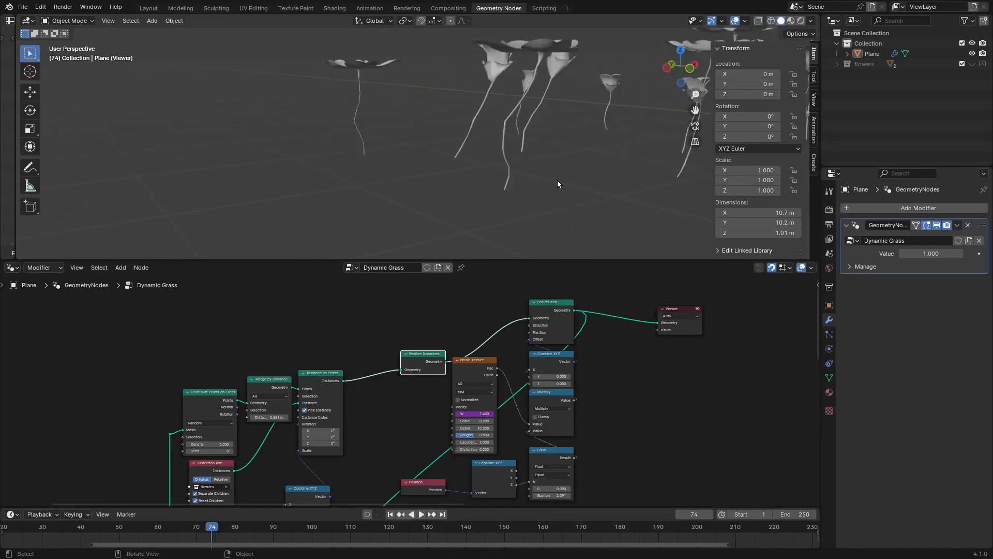
key("space")
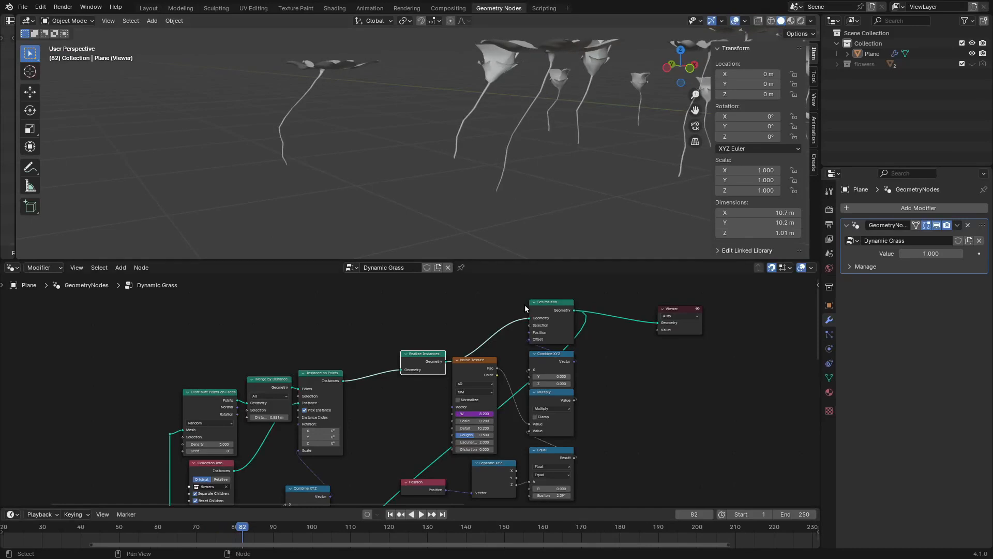
scroll(513, 331, "right", 3)
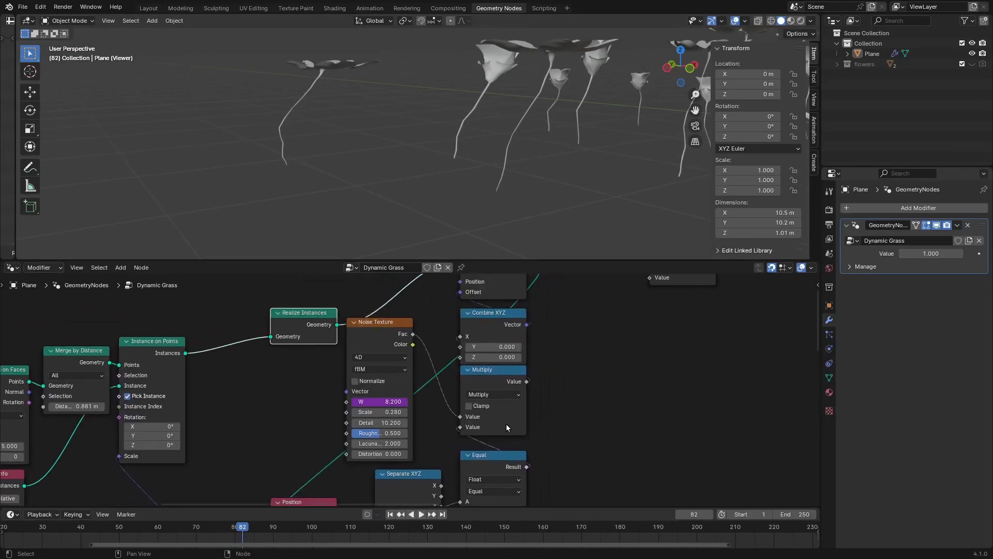
Move the Equal node lower, clear of the Multiply node, to make room between them
middle_click_drag(494, 439, 582, 388)
left_click_drag(582, 388, 423, 460)
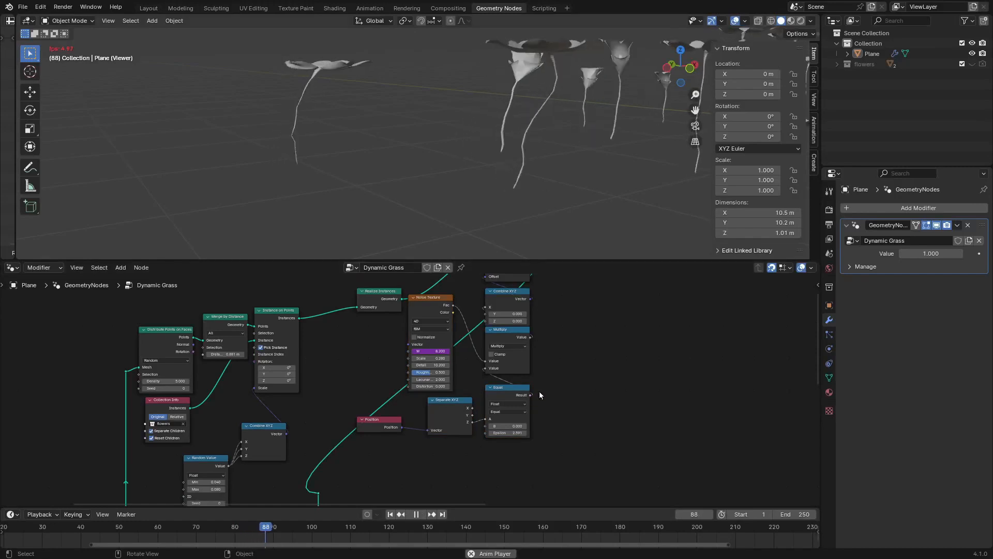
middle_click_drag(542, 422, 576, 382)
scroll(576, 381, "up", 2)
left_click_drag(571, 318, 562, 380)
key("shift+a")
scroll(675, 300, "down", 1)
middle_click_drag(675, 300, 586, 456)
left_click(520, 480)
scroll(595, 412, "down", 3)
middle_click_drag(595, 412, 566, 413)
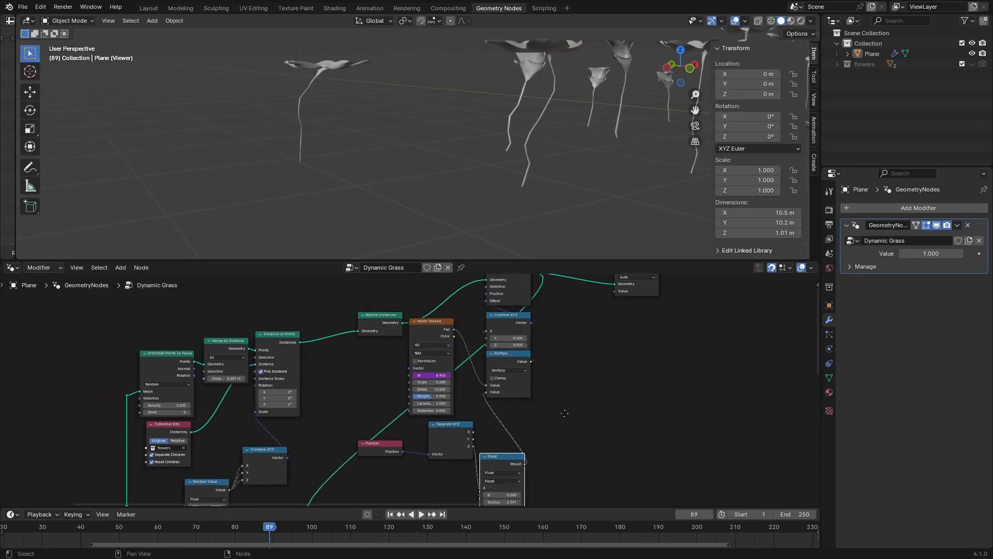
scroll(427, 414, "down", 1)
scroll(595, 424, "up", 3)
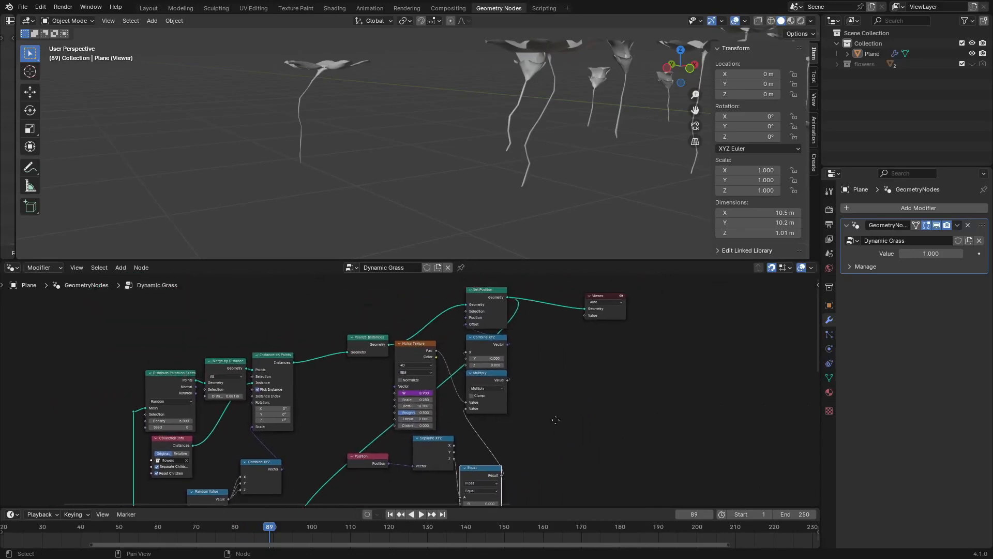
Duplicate the Multiply node and insert the copy on the link between the Equal node and the original Multiply node
left_click(528, 377)
key("shift+d")
left_click(527, 429)
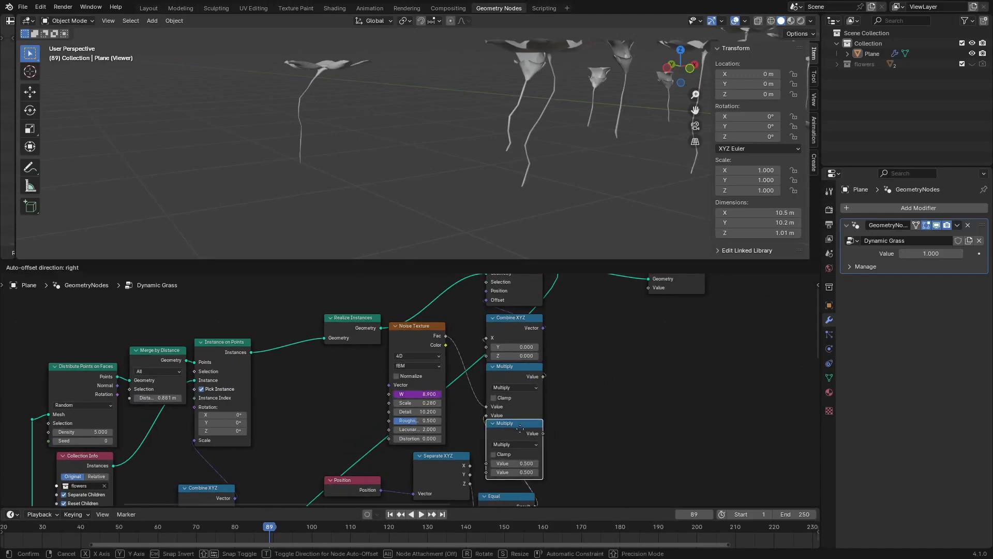
scroll(528, 430, "up", 3)
middle_click_drag(652, 434, 584, 375)
Change the duplicated math node's operation to Subtract and set its second value to 1
left_click(594, 374)
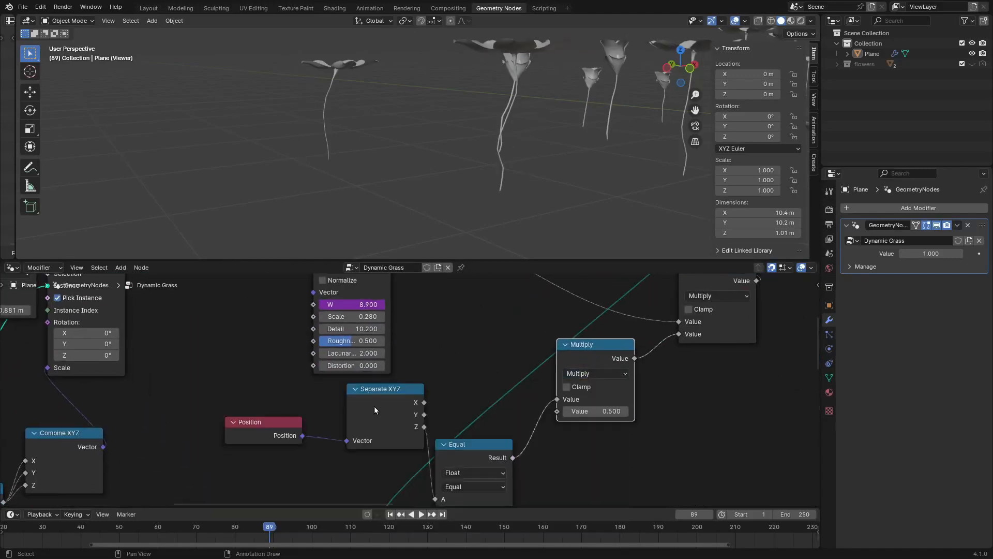
left_click(574, 374)
left_click(607, 373)
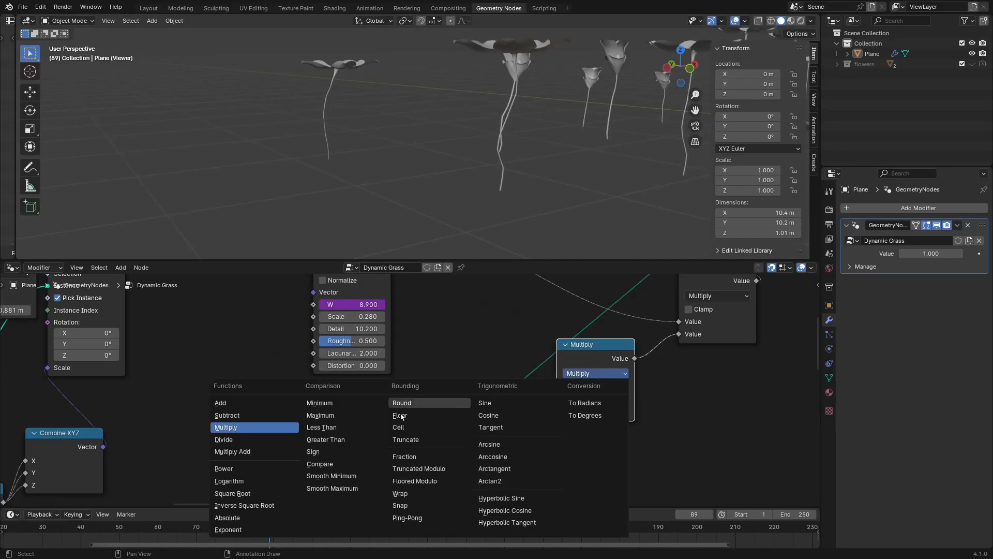
left_click(257, 418)
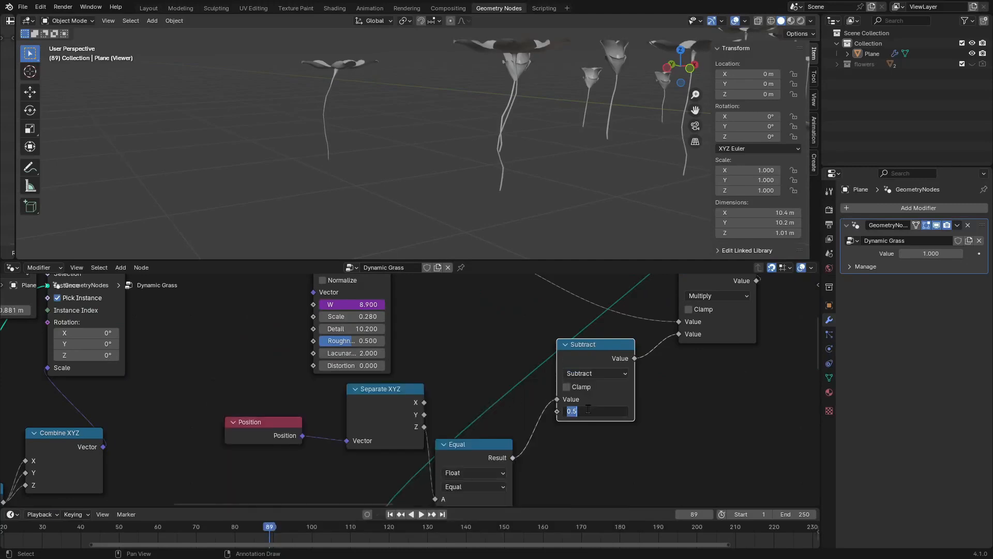
type("1")
key("Return")
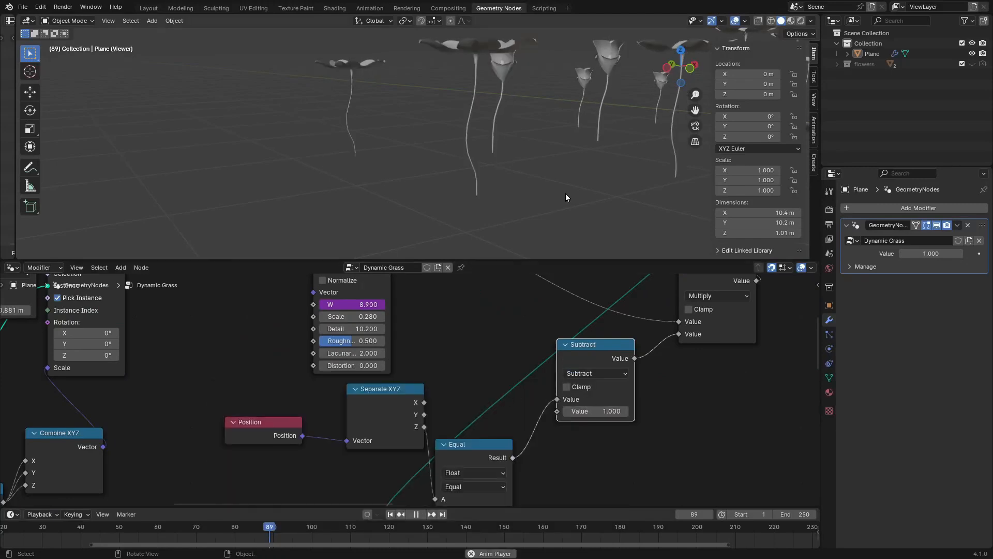
Set the Equal node's epsilon to 0.121 and inspect the stem bases up close
scroll(579, 164, "up", 3)
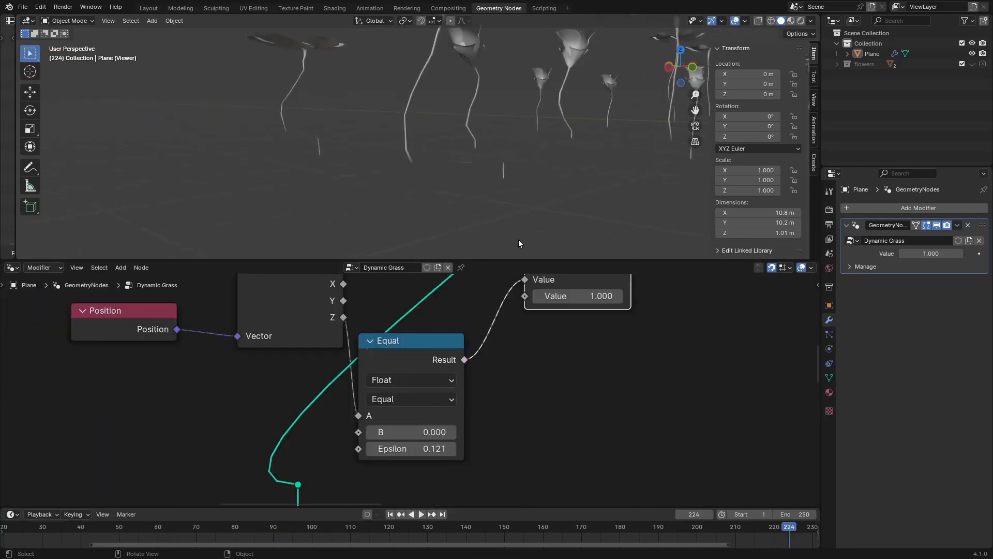
scroll(517, 212, "up", 3)
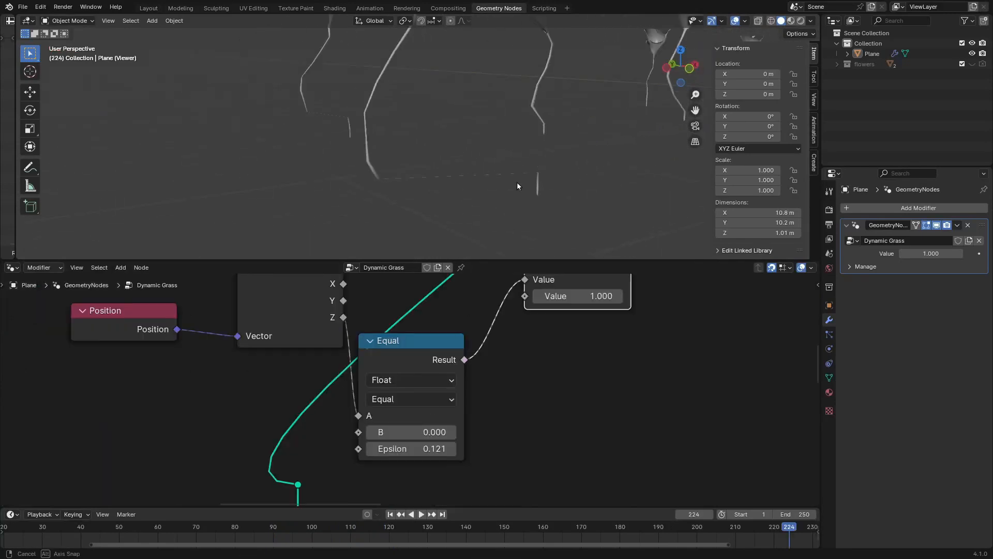
scroll(497, 362, "down", 4)
middle_click_drag(462, 400, 512, 399)
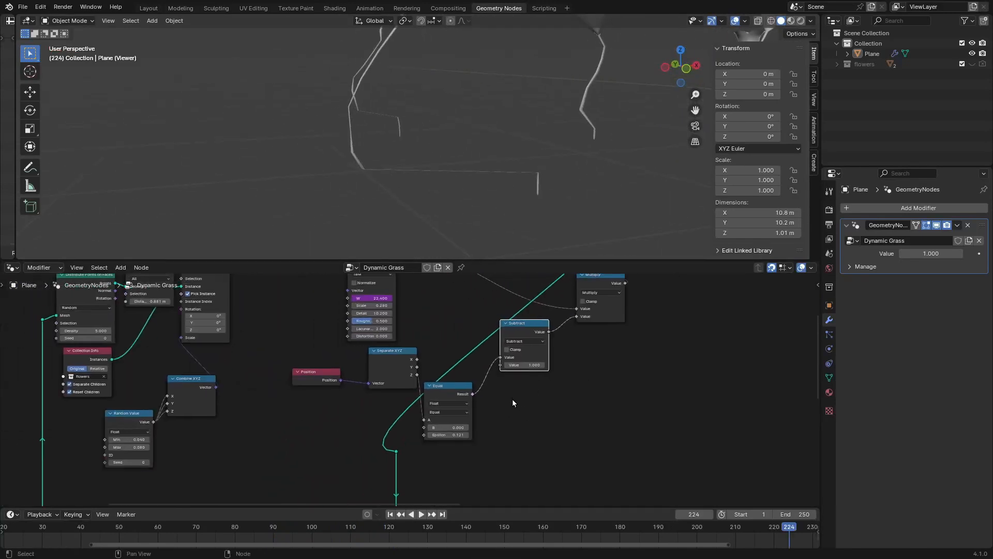
Nudge the Equal node upward and remove the Subtract node, linking Equal straight into Multiply
scroll(510, 400, "up", 4)
left_click_drag(481, 394, 489, 356)
scroll(521, 356, "down", 1)
left_click(543, 322)
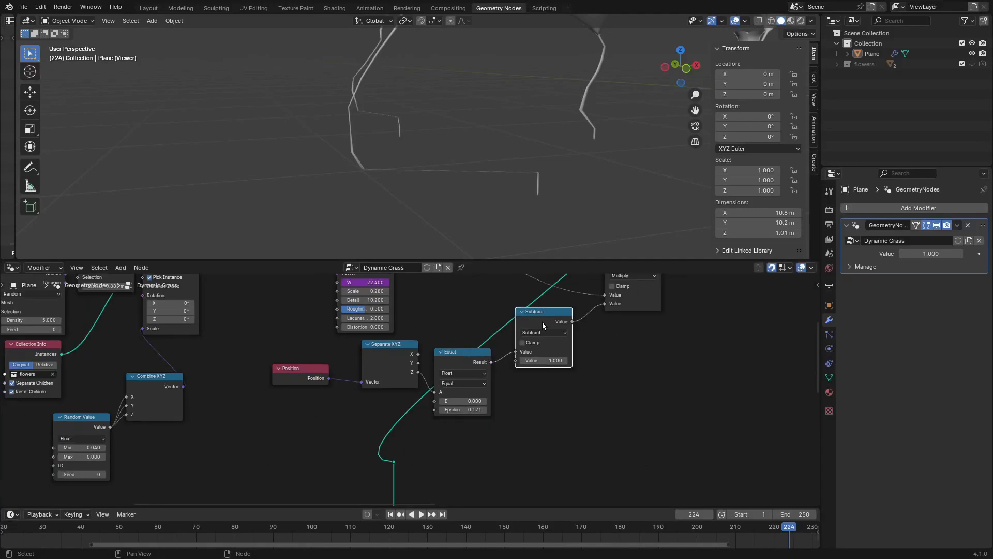
key("ctrl+x")
Examine the flower stems near the ground from several angles, along with the nodes that drive their offset
scroll(475, 383, "down", 2)
middle_click_drag(533, 230, 559, 219)
scroll(439, 457, "up", 3)
mouse_move(439, 457)
middle_mouse_down()
mouse_move(545, 386)
mouse_move(607, 386)
mouse_move(434, 442)
middle_mouse_up()
scroll(608, 386, "up", 4)
scroll(583, 168, "up", 3)
middle_click_drag(584, 168, 436, 146)
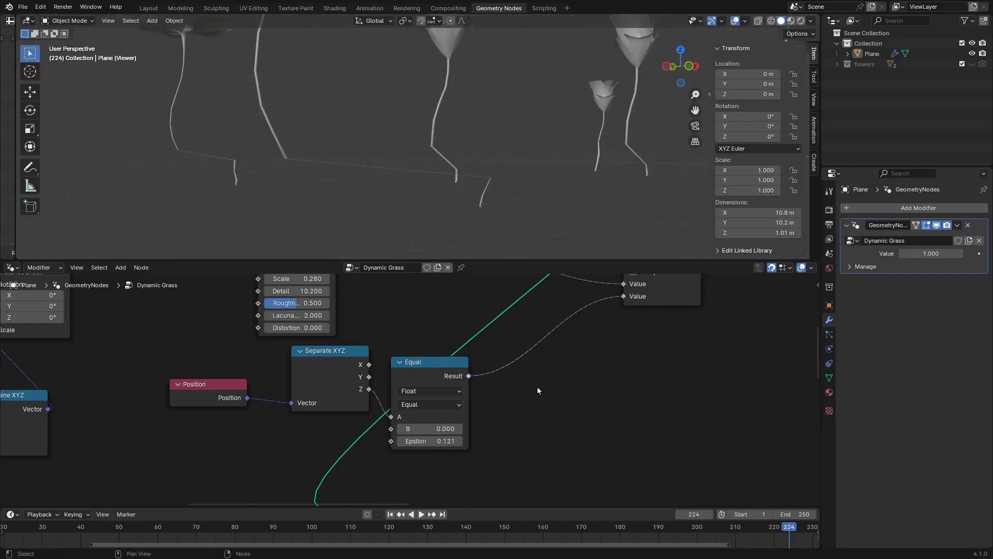
scroll(536, 386, "down", 4)
middle_click_drag(532, 384, 526, 415)
scroll(533, 367, "up", 5)
scroll(563, 188, "down", 2)
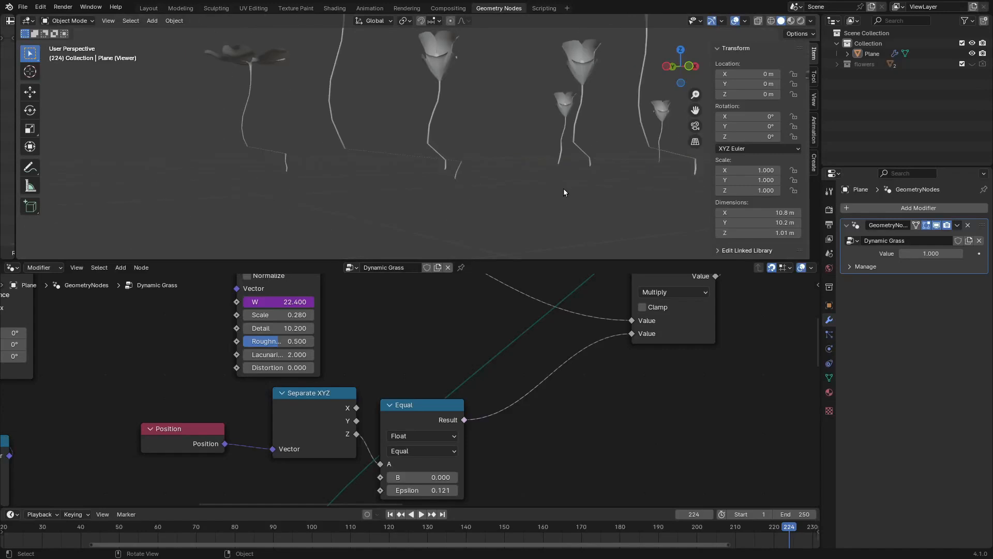
middle_click_drag(563, 189, 595, 190)
scroll(594, 417, "down", 4)
middle_click_drag(542, 420, 598, 430)
scroll(525, 464, "up", 1)
middle_click_drag(526, 464, 566, 449)
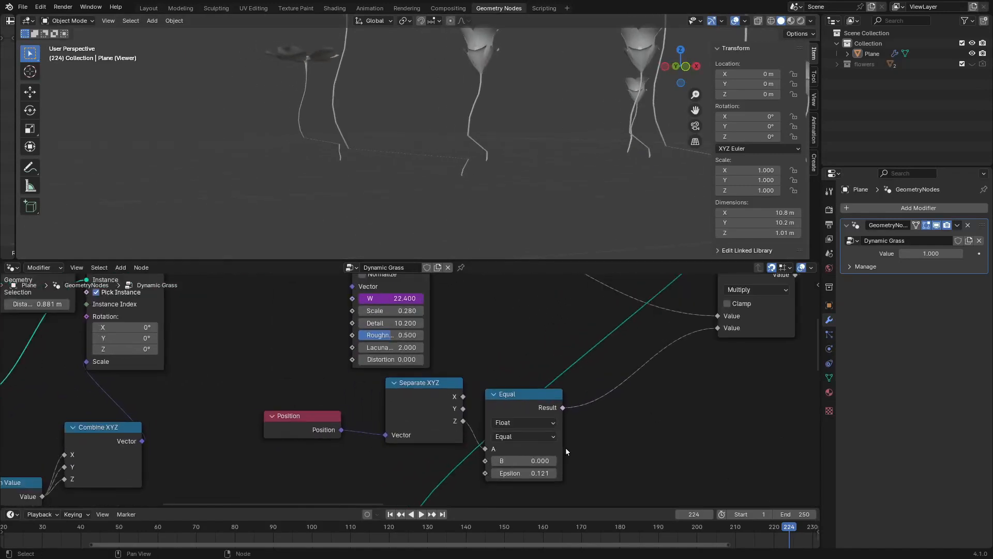
Set the Equal node's epsilon to 0.261 and the Noise Texture's scale to 0.110
left_click_drag(526, 473, 548, 473)
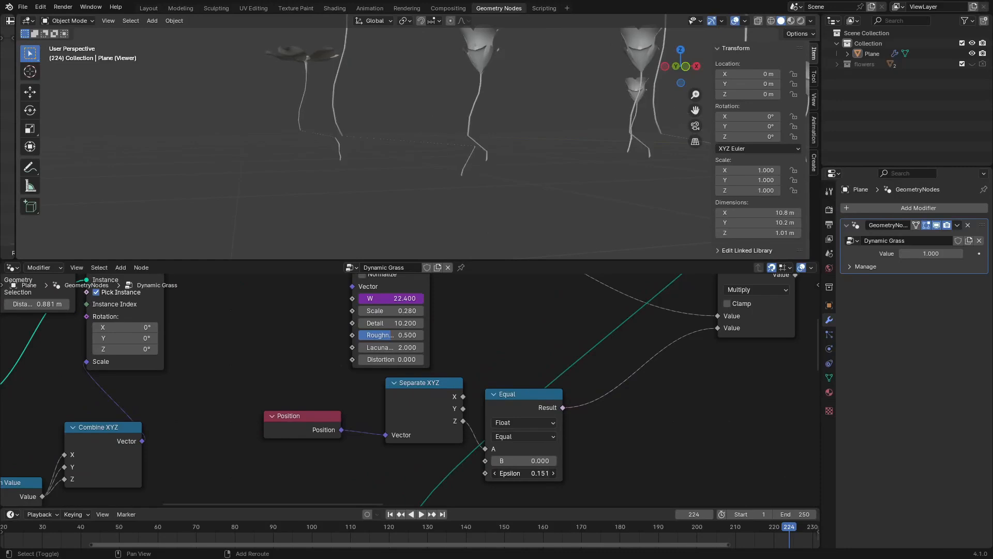
scroll(520, 466, "down", 3)
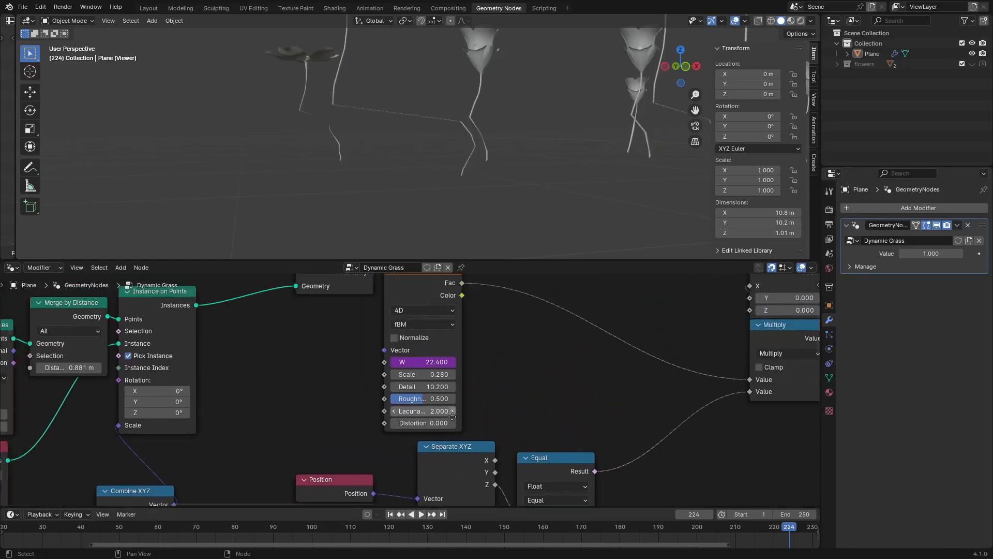
scroll(429, 365, "up", 5)
mouse_move(432, 367)
left_mouse_down()
mouse_move(456, 377)
mouse_move(465, 368)
mouse_move(430, 371)
left_mouse_up()
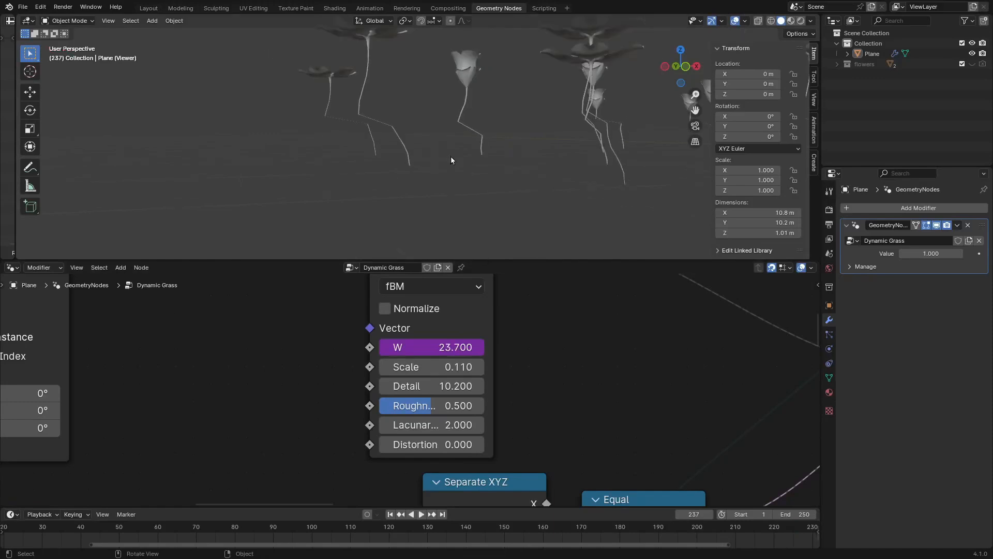
Search for a Math node and add it to the node tree near the Equal and Multiply nodes
scroll(585, 350, "down", 4)
scroll(621, 386, "up", 2)
key("shift+a")
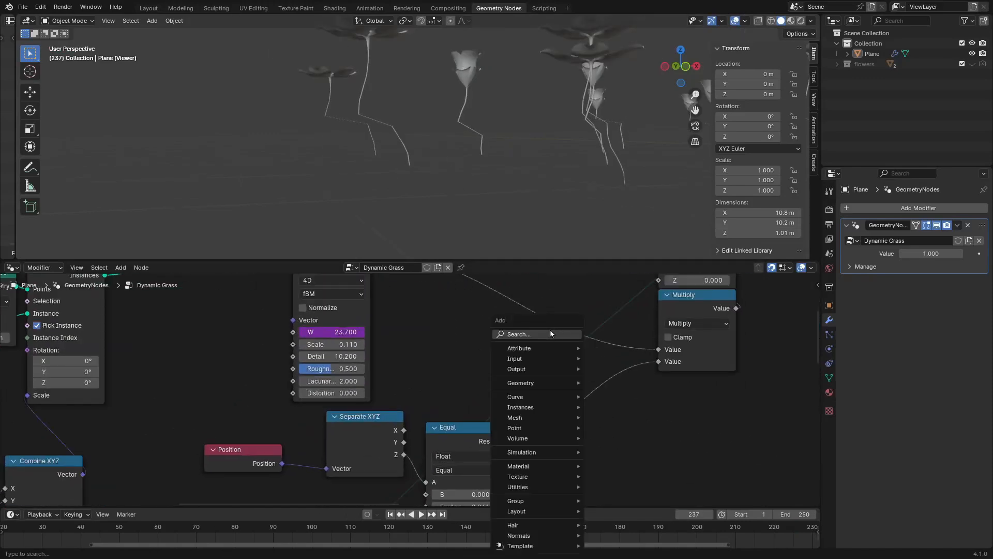
left_click(551, 330)
type("ma")
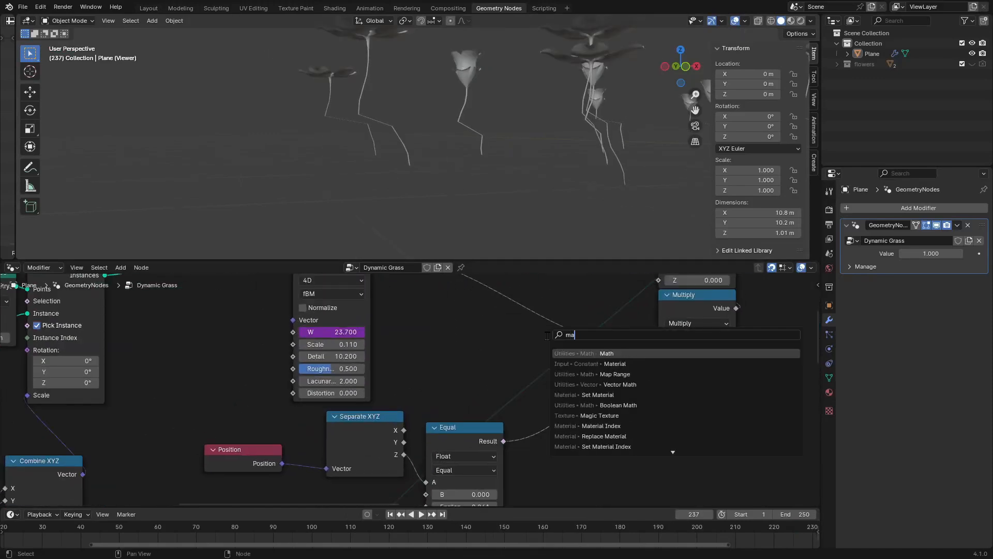
type("ht")
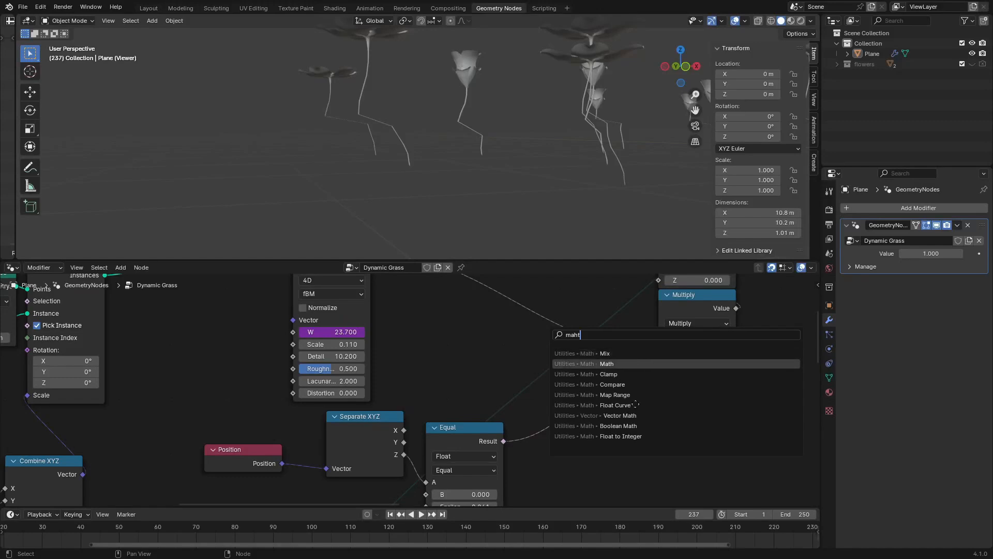
key("Return")
Set the new Math node to Subtract with a second value of 1 and insert it between Equal and Multiply
left_click(667, 434)
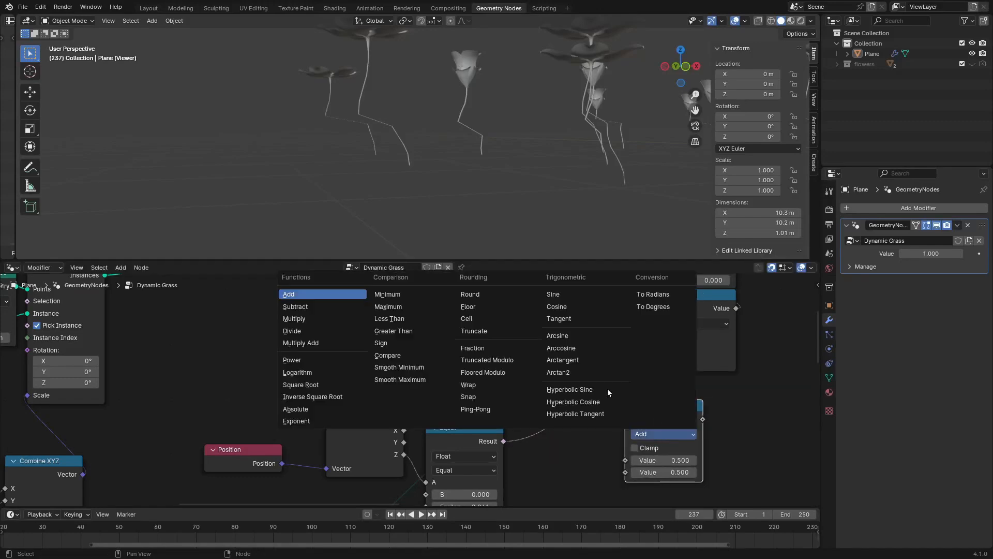
left_click(341, 308)
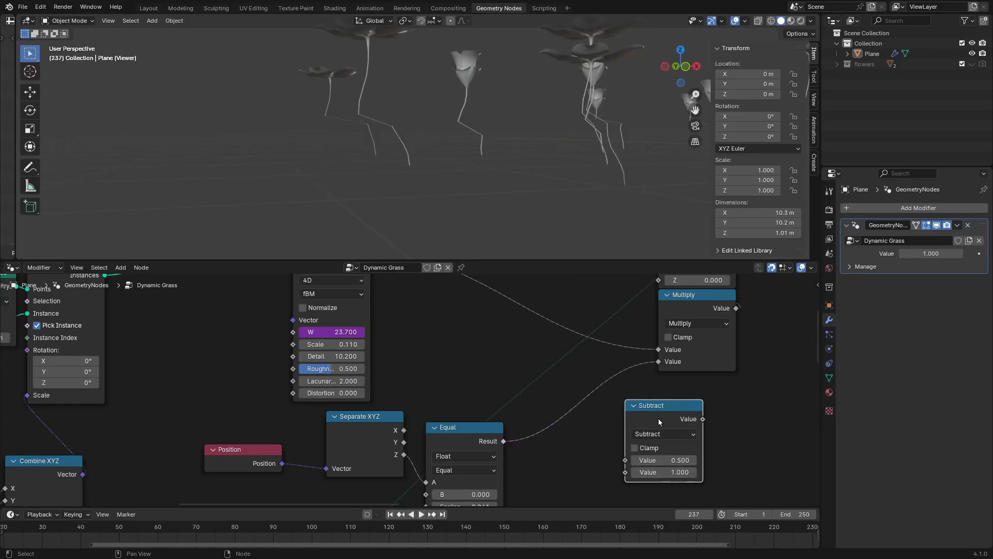
left_click_drag(658, 420, 582, 409)
Compare the flower offset nodes with the grass setup in the Wind and Curve To Mesh frames
scroll(488, 412, "down", 7)
middle_click_drag(486, 417, 454, 470)
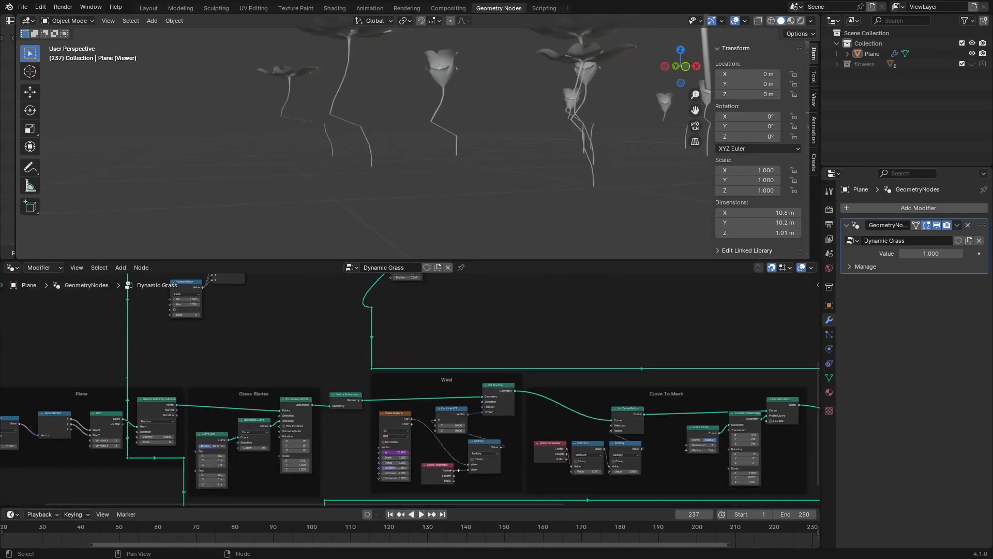
scroll(455, 470, "up", 4)
middle_click_drag(560, 330, 263, 426)
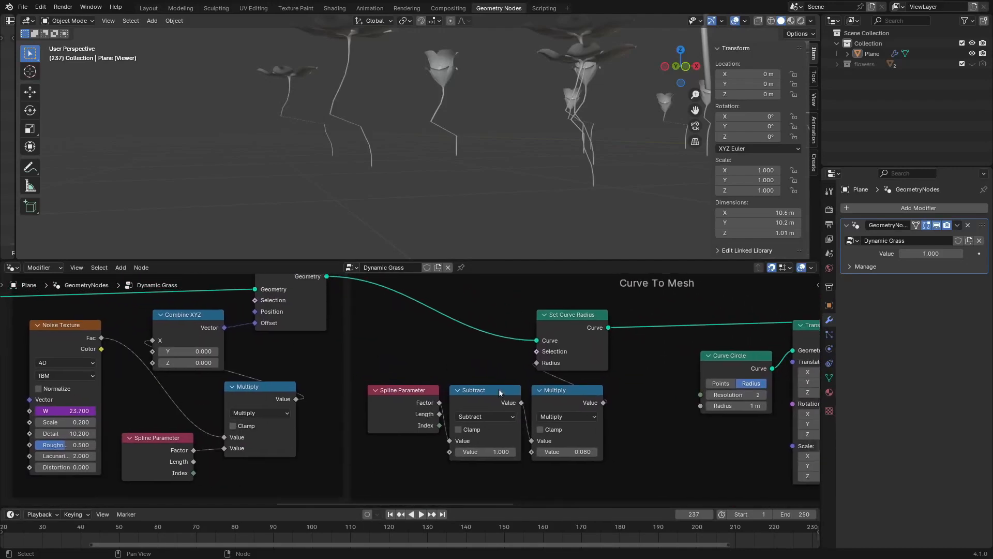
scroll(489, 385, "down", 6)
middle_click_drag(306, 339, 637, 446)
scroll(631, 430, "down", 4)
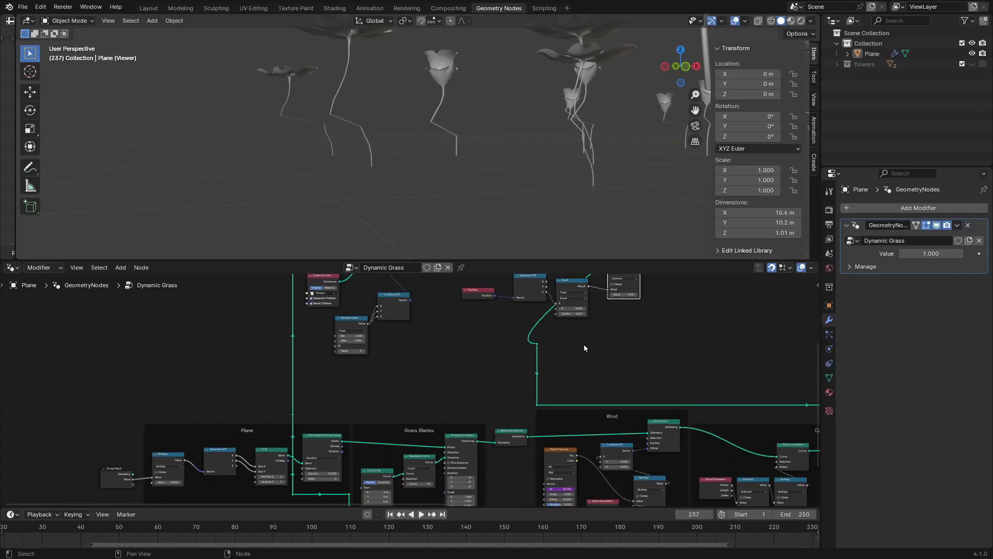
scroll(538, 322, "up", 5)
middle_click_drag(536, 321, 507, 428)
middle_click_drag(579, 426, 508, 375)
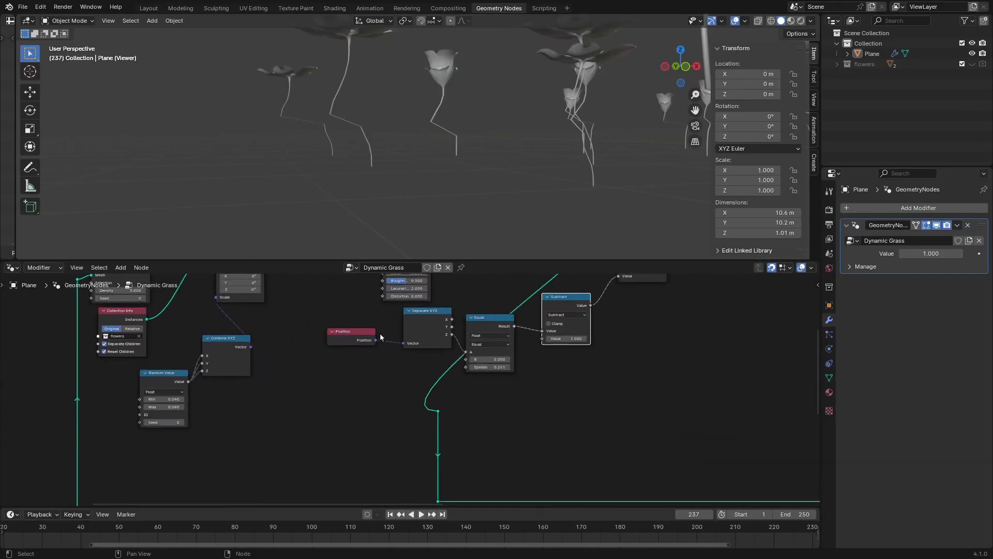
scroll(492, 326, "up", 2)
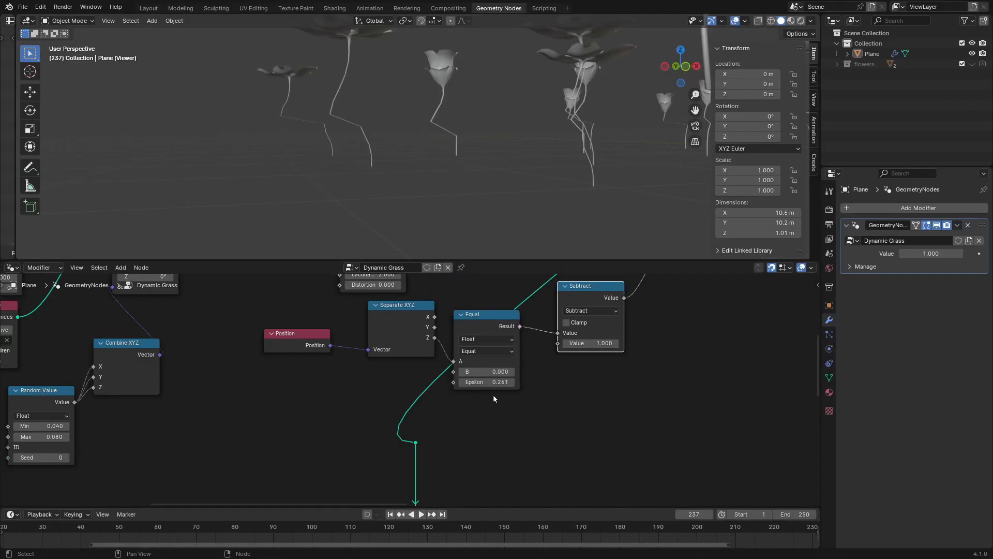
middle_click_drag(519, 342, 417, 315)
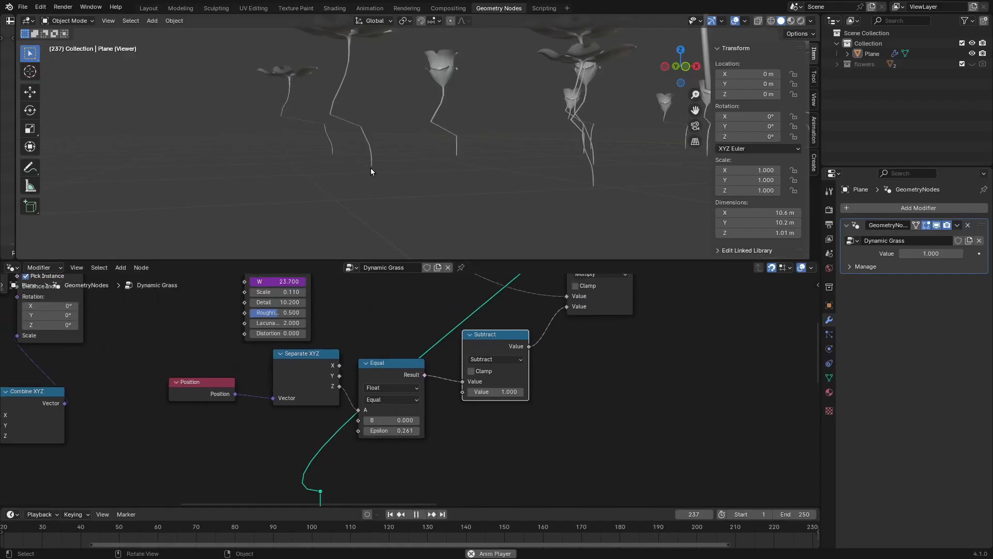
Play the animation while orbiting the view to check how the flower stems sway
middle_click_drag(371, 167, 489, 163)
key("space")
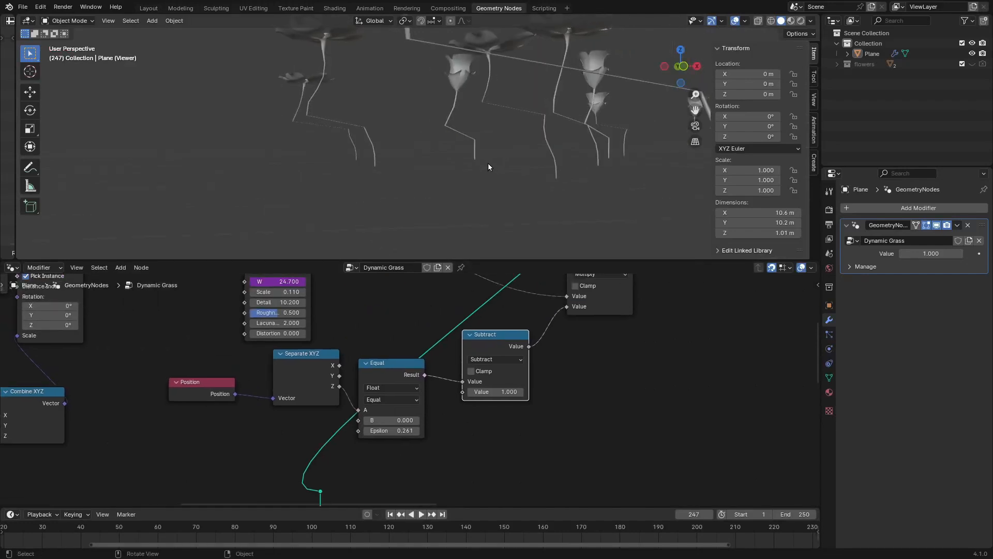
key("shift+Right")
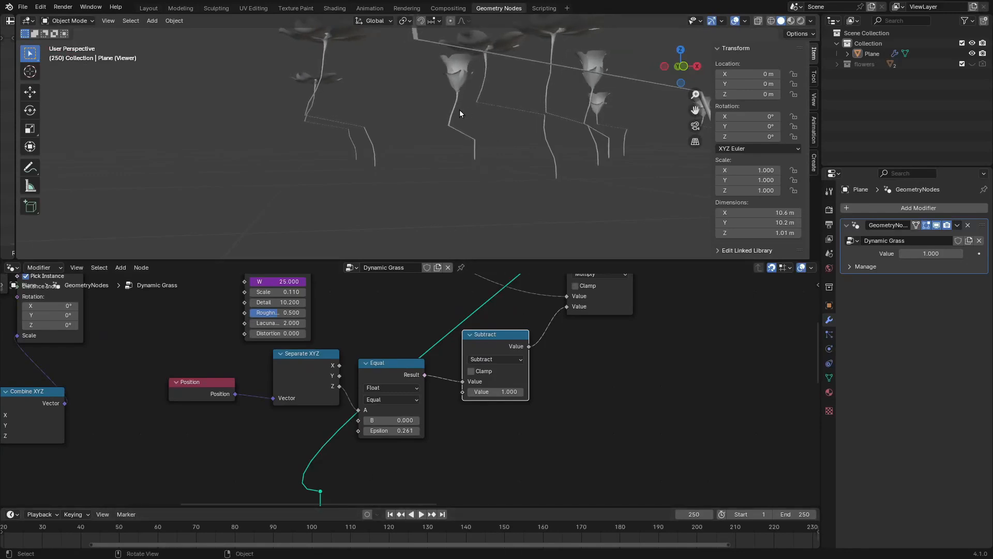
key("space")
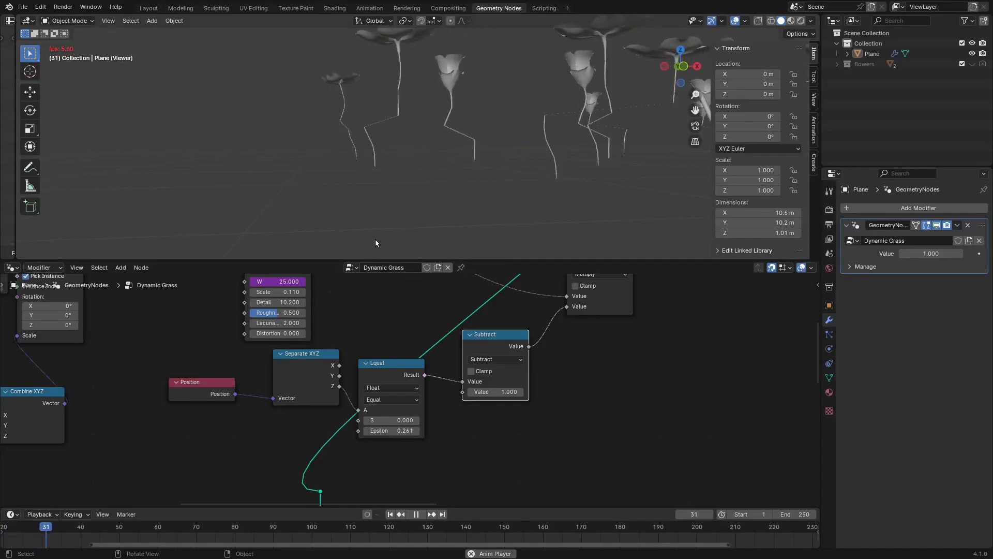
key("space")
Lower the Noise Texture's scale, set the Equal node's epsilon to 0.051, and view the whole flower field
middle_click_drag(331, 326, 356, 354)
scroll(355, 354, "up", 2)
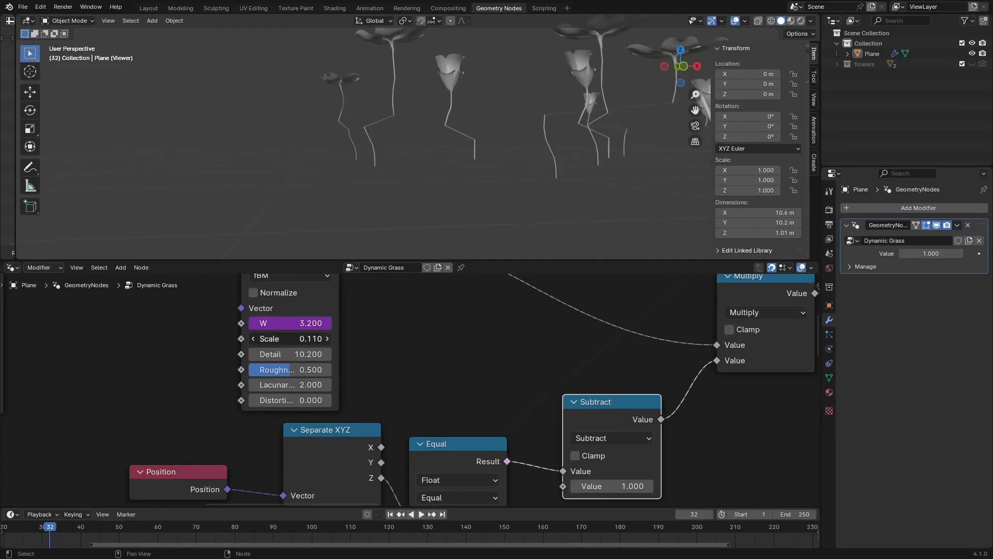
mouse_move(289, 339)
left_mouse_down()
mouse_move(344, 339)
mouse_move(270, 338)
left_mouse_up()
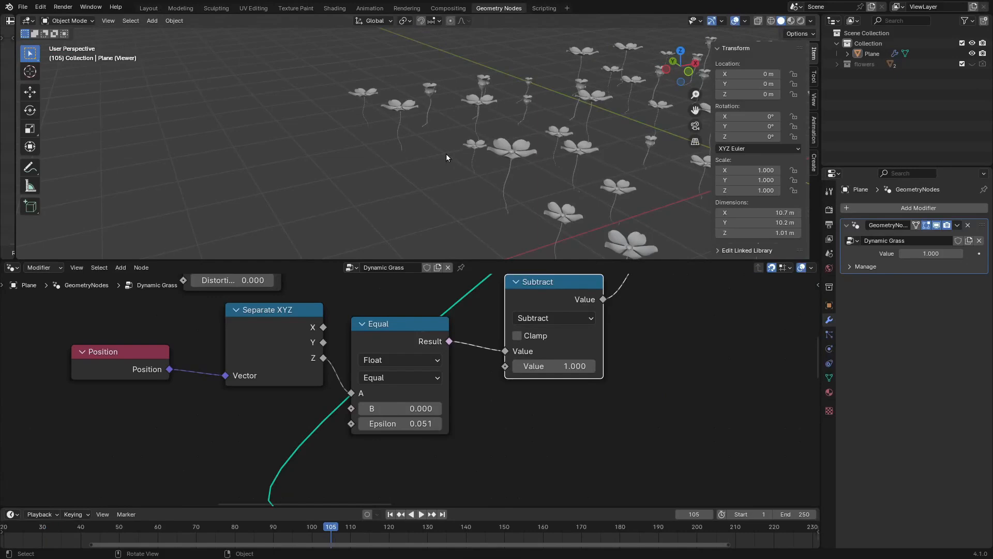
scroll(444, 155, "down", 7)
scroll(497, 326, "down", 2)
scroll(500, 341, "down", 3)
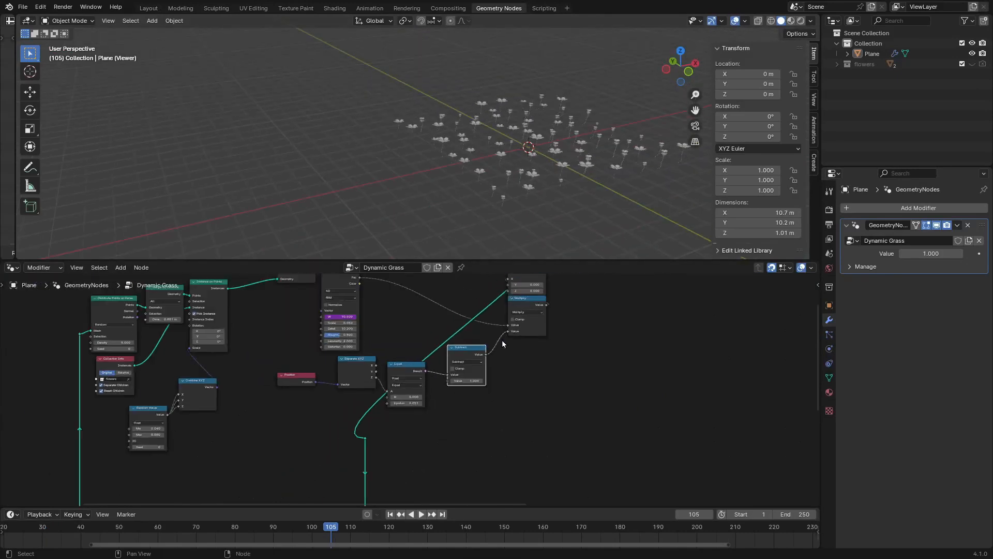
Move the Set Position, Combine XYZ and Multiply nodes closer to the Noise Texture, and move Group Input away from the first frame
middle_click_drag(502, 339, 571, 432)
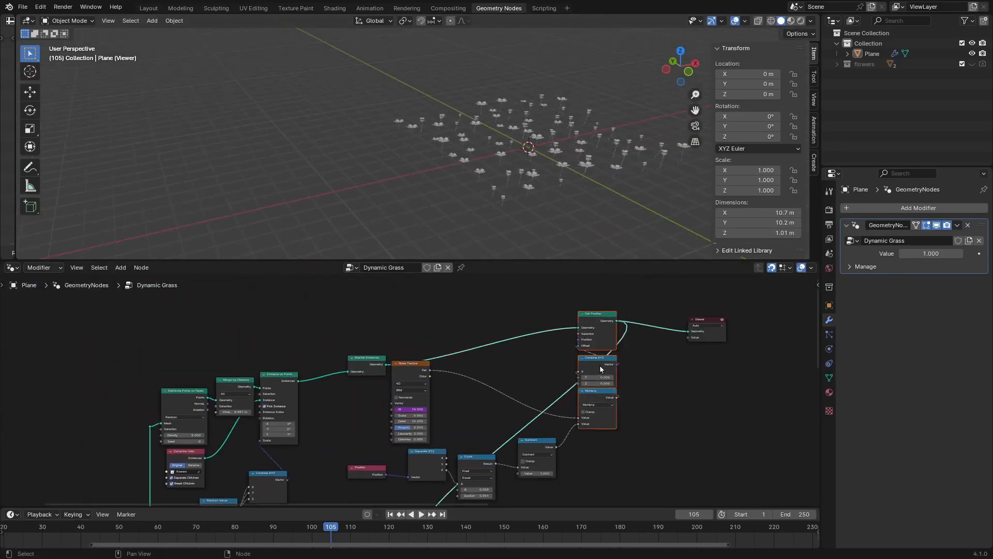
left_click_drag(600, 365, 474, 360)
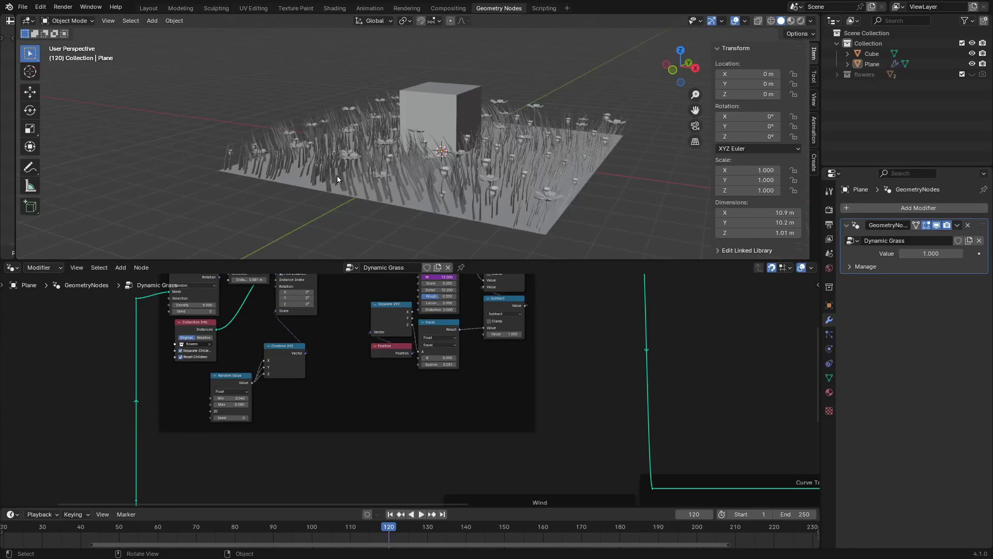
scroll(459, 458, "down", 6)
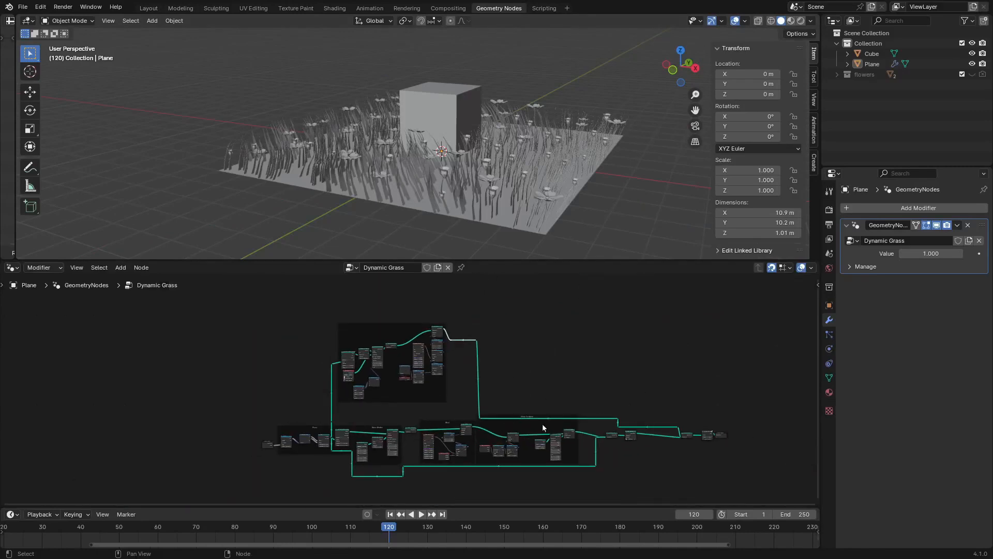
middle_click_drag(279, 449, 380, 431)
left_click_drag(371, 429, 293, 427)
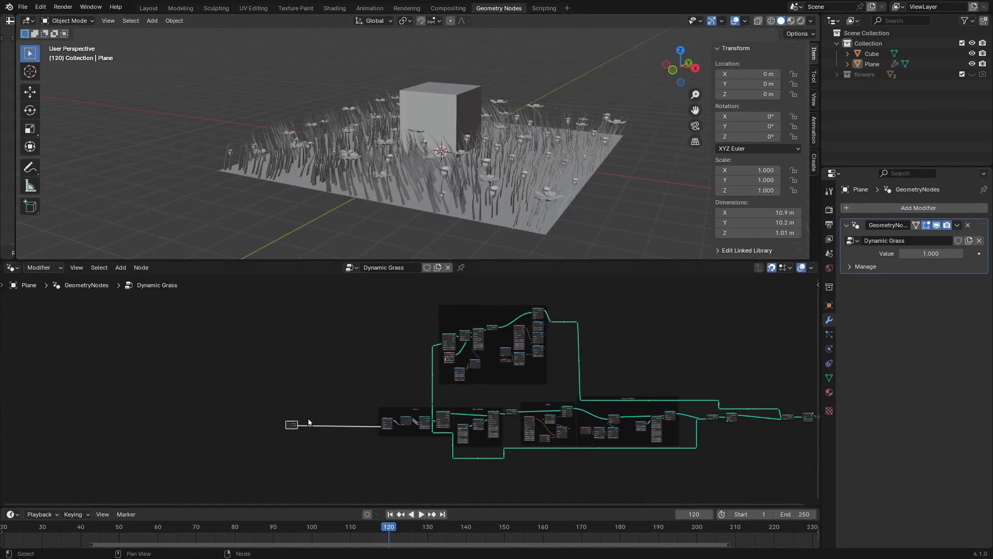
Combine all of the plane's nodes between Group Input and Group Output into one node group, then leave the group
left_click(437, 119)
middle_click_drag(438, 119, 430, 203)
left_click(431, 203)
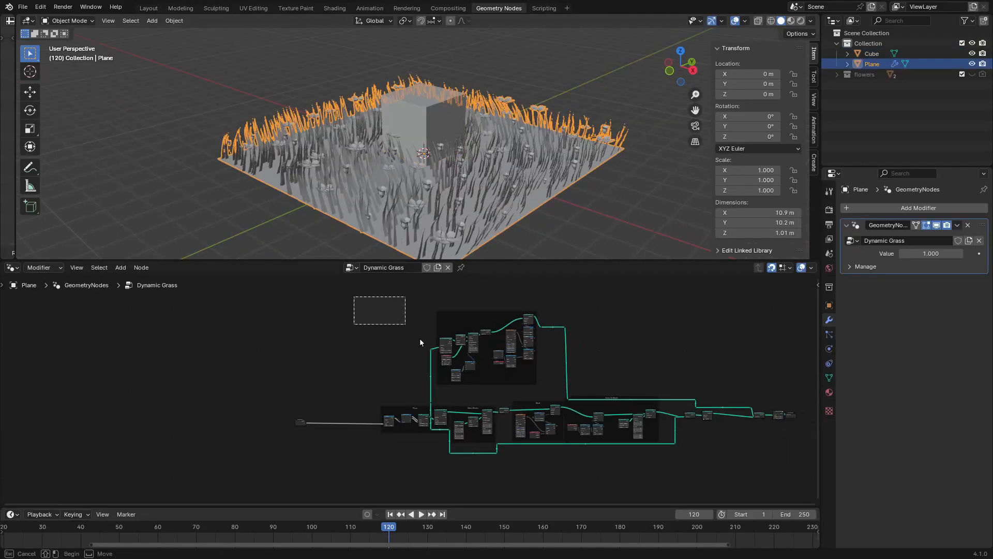
left_click_drag(420, 338, 787, 467)
key("Home")
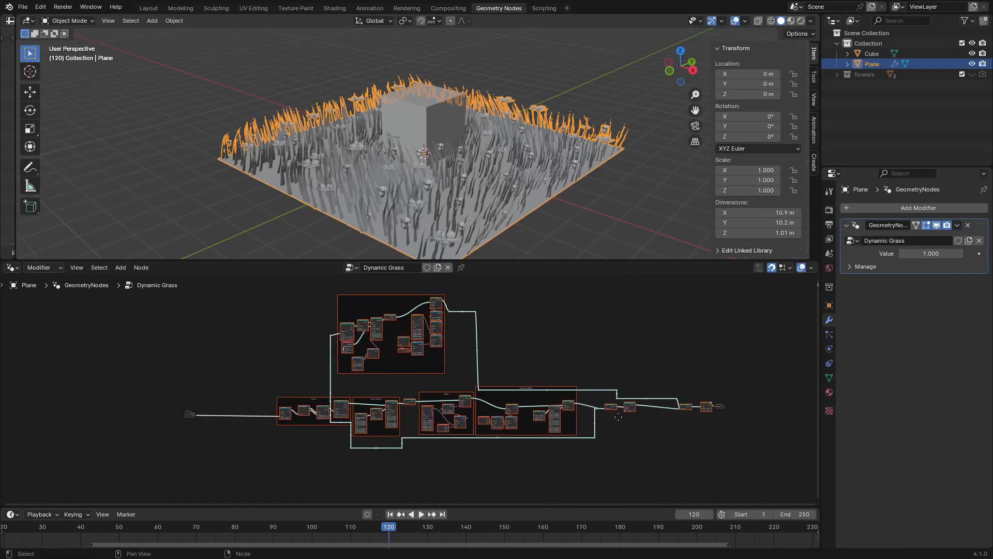
middle_click_drag(619, 417, 525, 403)
scroll(343, 414, "up", 3)
middle_click_drag(343, 415, 454, 419)
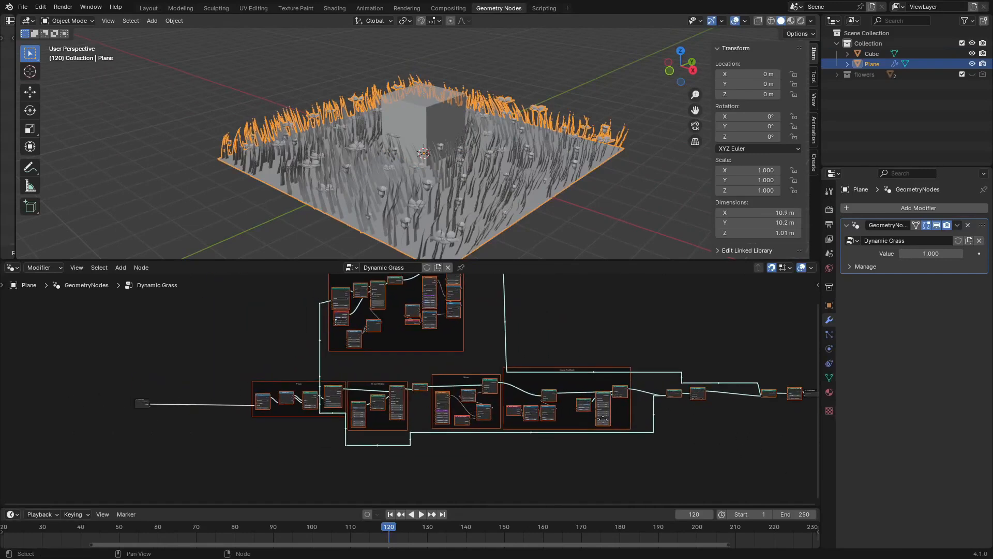
key("ctrl+g")
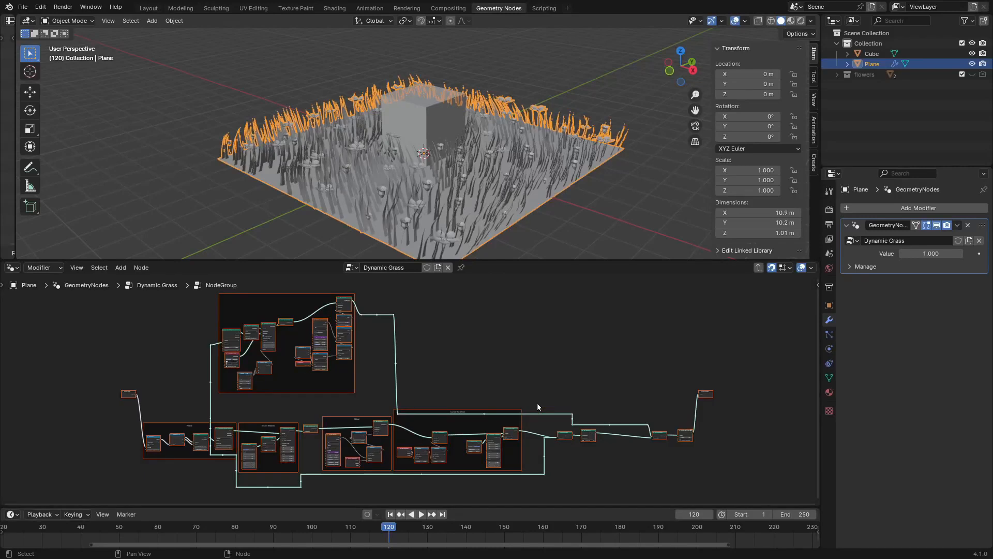
key("Tab")
Scale the spacing of the Group Input, the new group node and Group Output so they sit close together
scroll(476, 370, "up", 2)
middle_click_drag(558, 394, 497, 424)
scroll(497, 425, "down", 15)
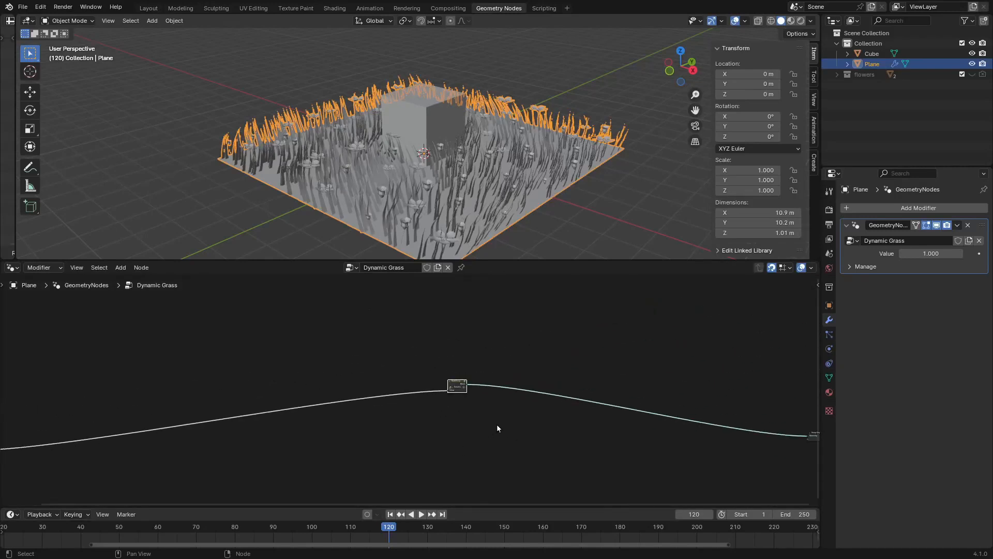
left_click_drag(249, 349, 325, 418)
left_click_drag(506, 376, 556, 428, "shift")
key("s")
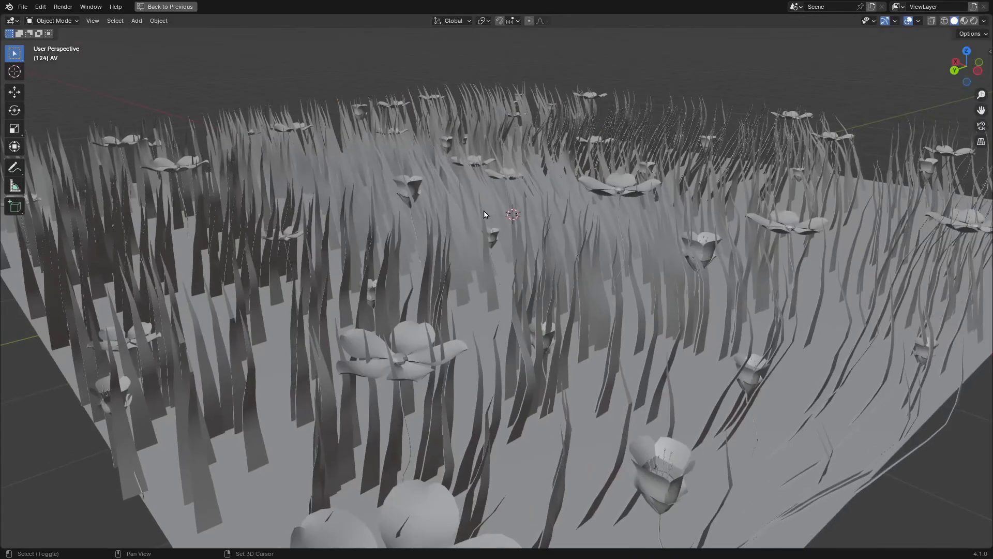
key("shift+a")
mouse_move(439, 74)
left_click(504, 91)
middle_click_drag(504, 89, 496, 178)
key("x")
left_click(496, 178)
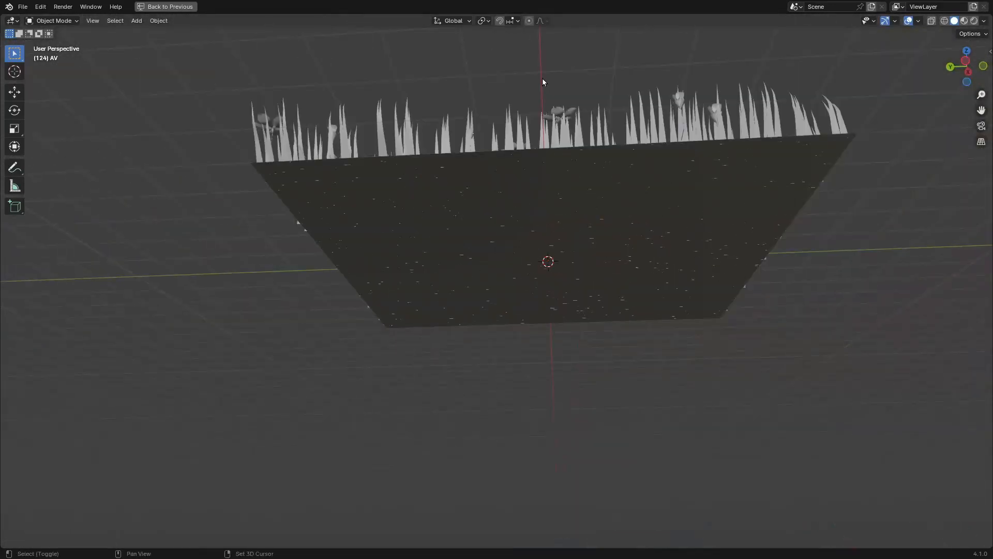
Add a Monkey mesh at the centre of the grass plane in the AV collection
key("shift+a")
mouse_move(510, 73)
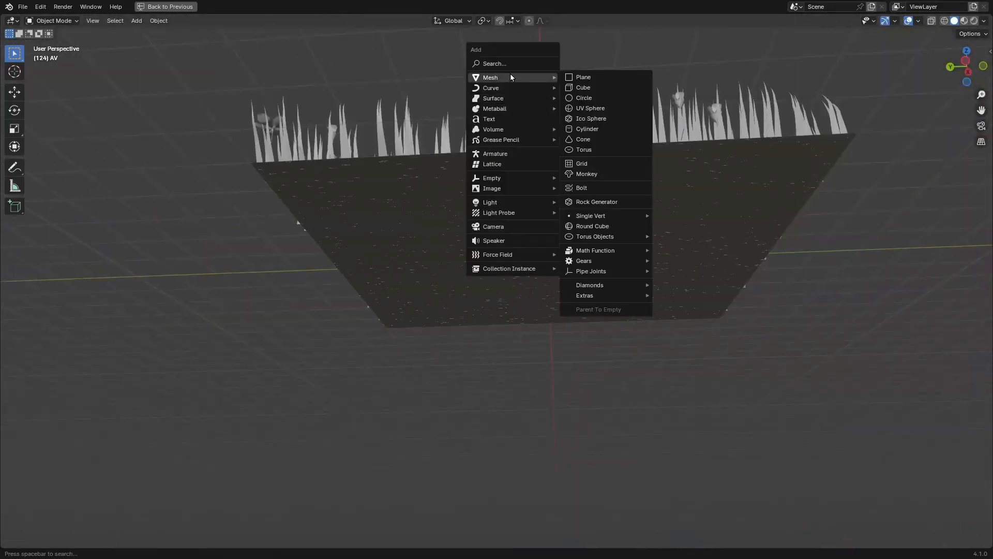
left_click(604, 178)
middle_click_drag(603, 178, 466, 219)
middle_click_drag(610, 212, 704, 491, "shift")
scroll(694, 465, "down", 4)
middle_click_drag(543, 285, 446, 215)
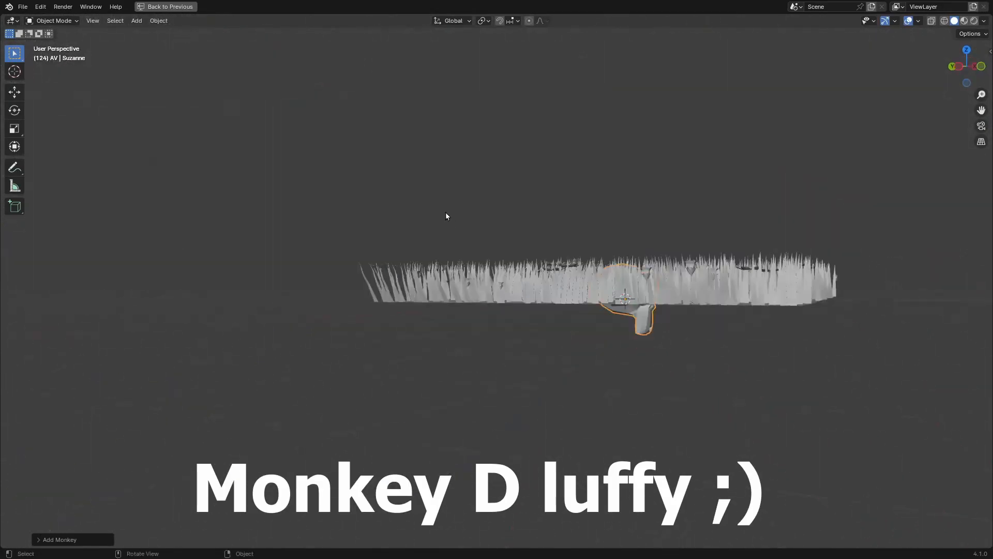
Raise the monkey head along the global Z axis above the ground plane
scroll(445, 215, "up", 4)
middle_click_drag(544, 245, 652, 288, "shift")
key("g")
key("z")
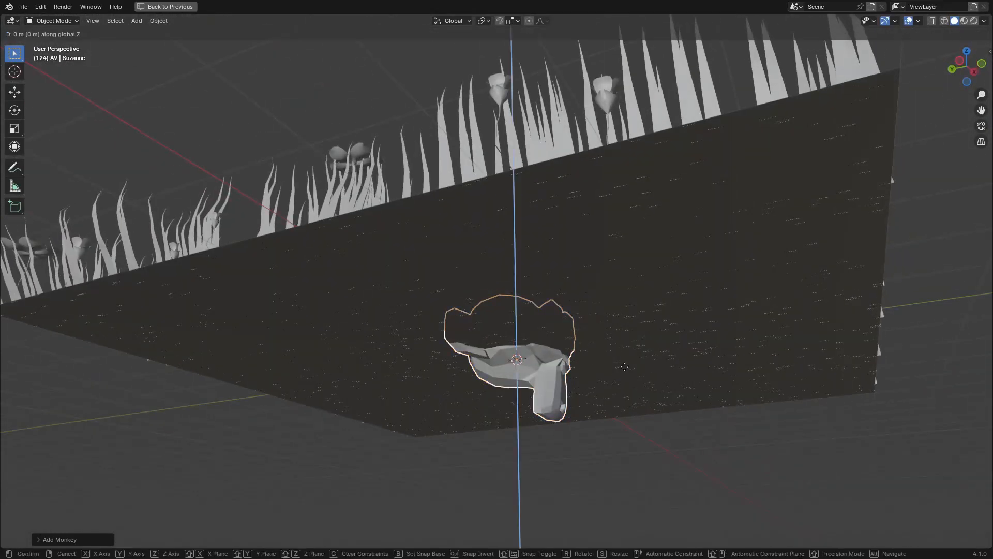
left_click(538, 336)
Tilt the monkey head around the global Y axis and lower it along Z into the grass
middle_click_drag(538, 336, 605, 455)
key("r")
key("x")
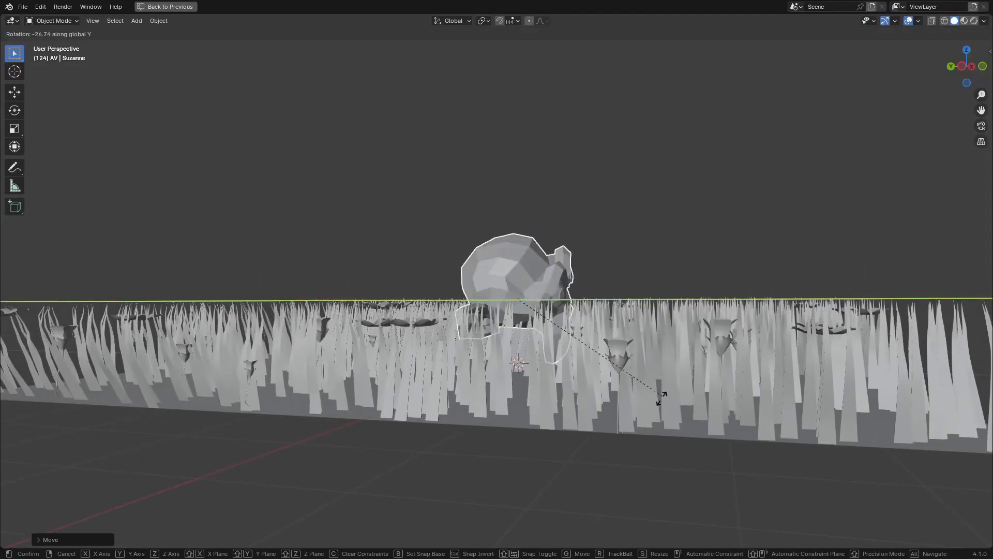
left_click(675, 400)
middle_click_drag(675, 399, 534, 355)
key("g")
key("z")
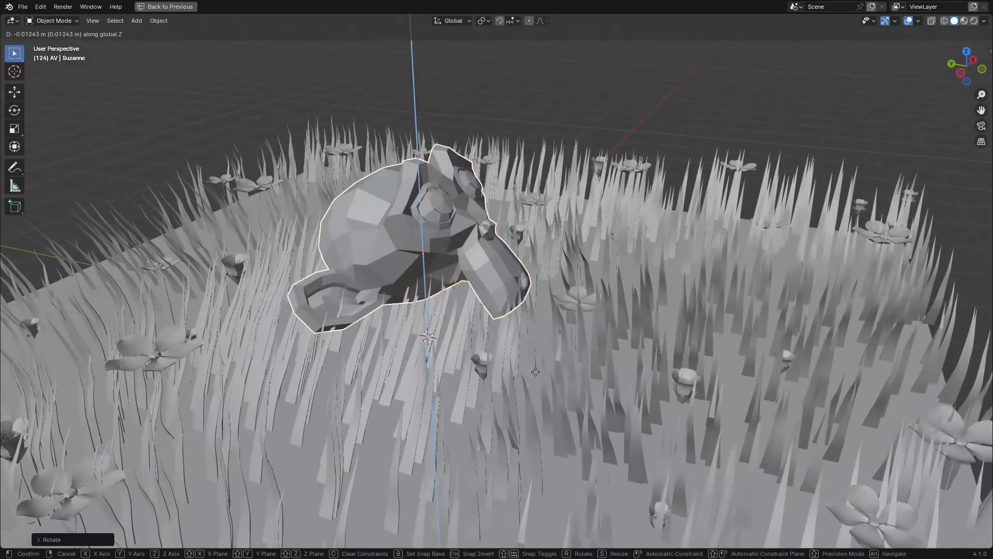
left_click(404, 352)
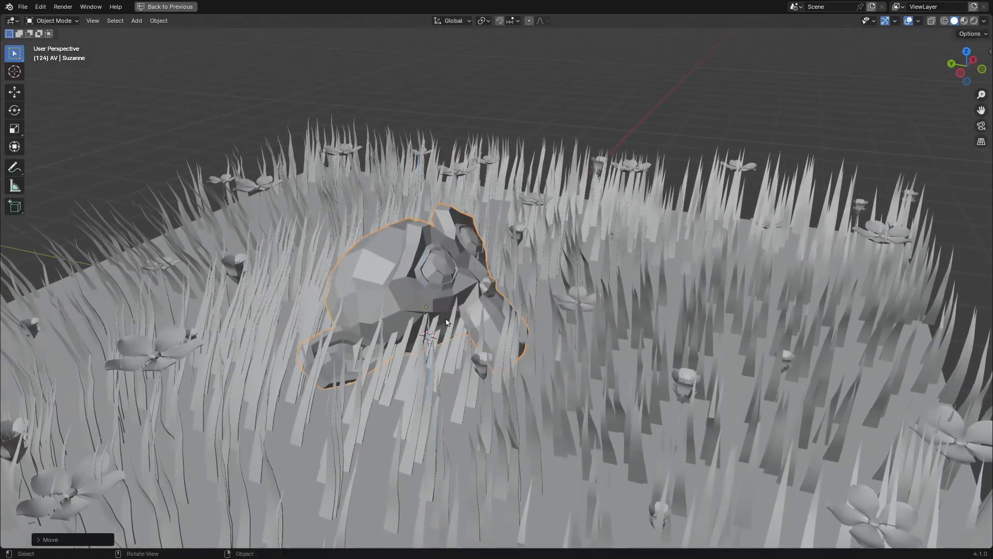
Restore the full workspace layout, select the grass plane, and move Group Input well away from the Dynamic Grass group node
middle_click_drag(404, 353, 532, 300)
scroll(532, 297, "down", 5)
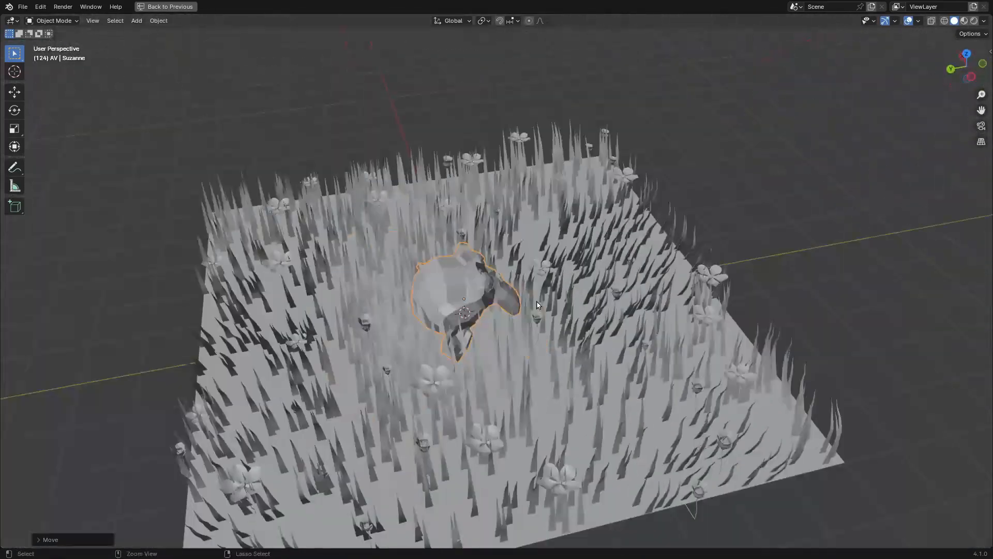
key("ctrl+space")
left_click(837, 74)
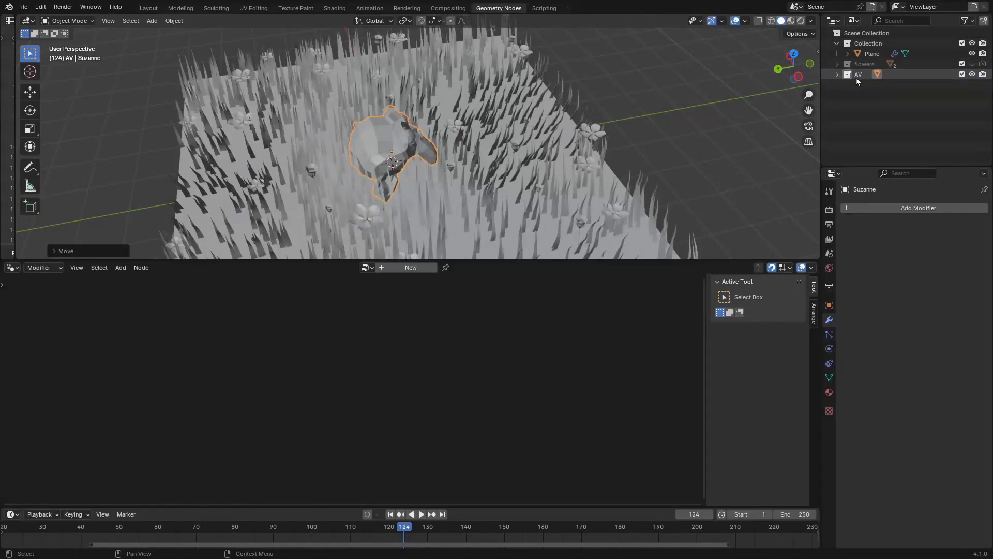
left_click(422, 195)
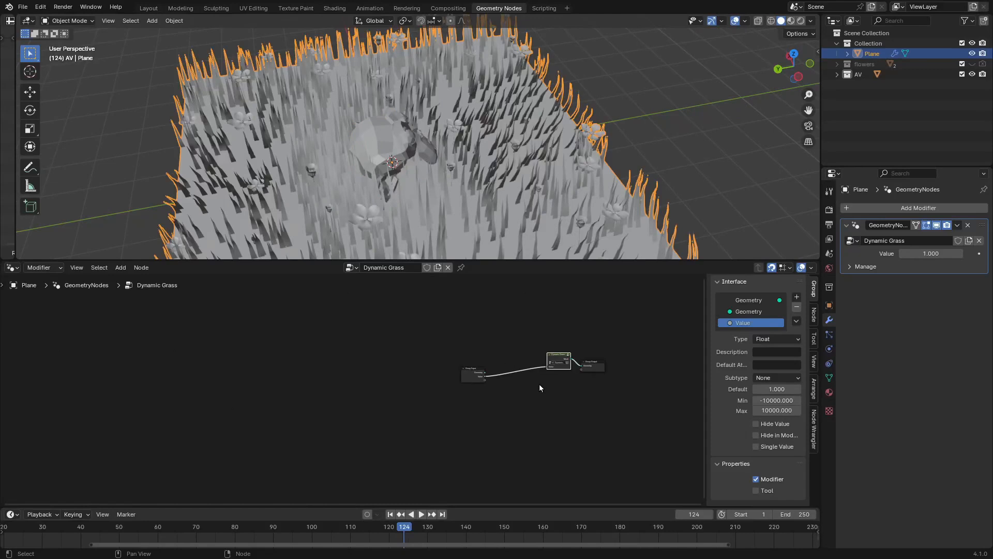
scroll(539, 387, "up", 5)
left_click_drag(531, 359, 169, 357)
scroll(331, 391, "up", 4)
middle_click_drag(439, 390, 2, 374)
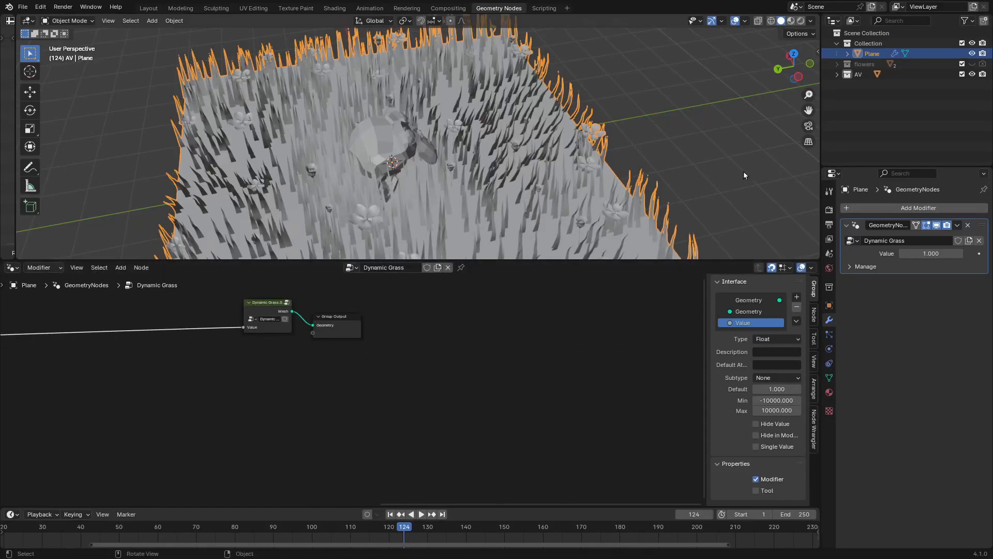
middle_click_drag(743, 175, 349, 373)
Add a Collection Info node below the link from Group Input
key("shift+a")
type("collr")
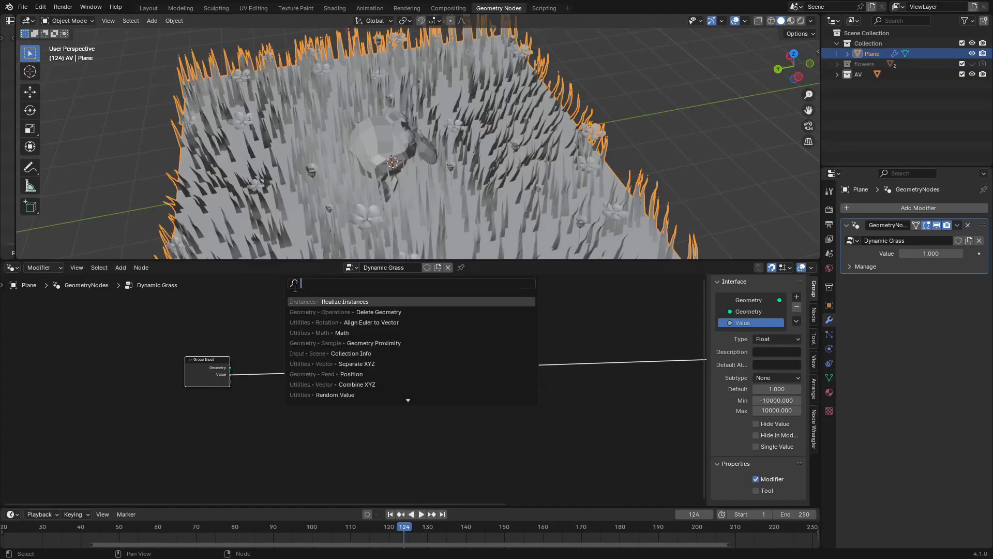
key("BackSpace")
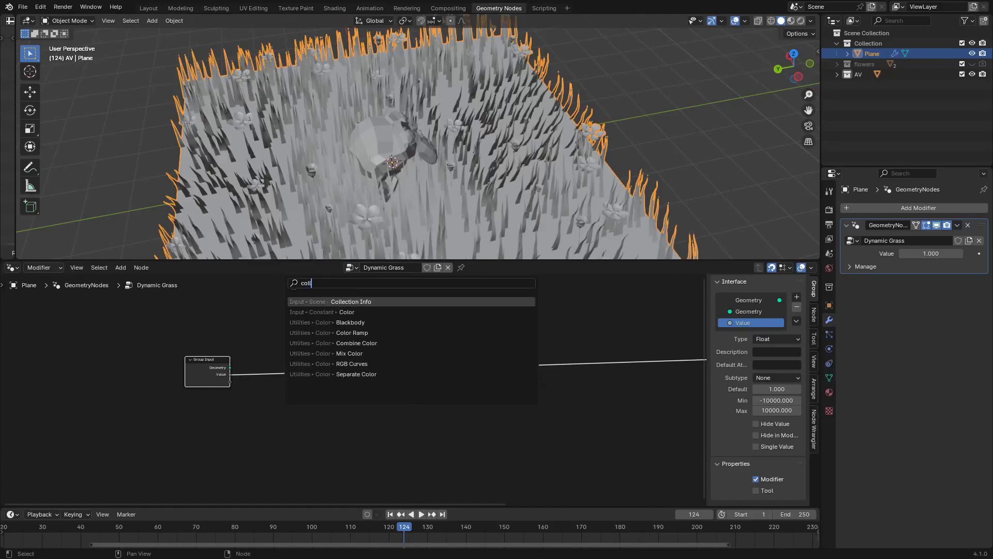
key("Return")
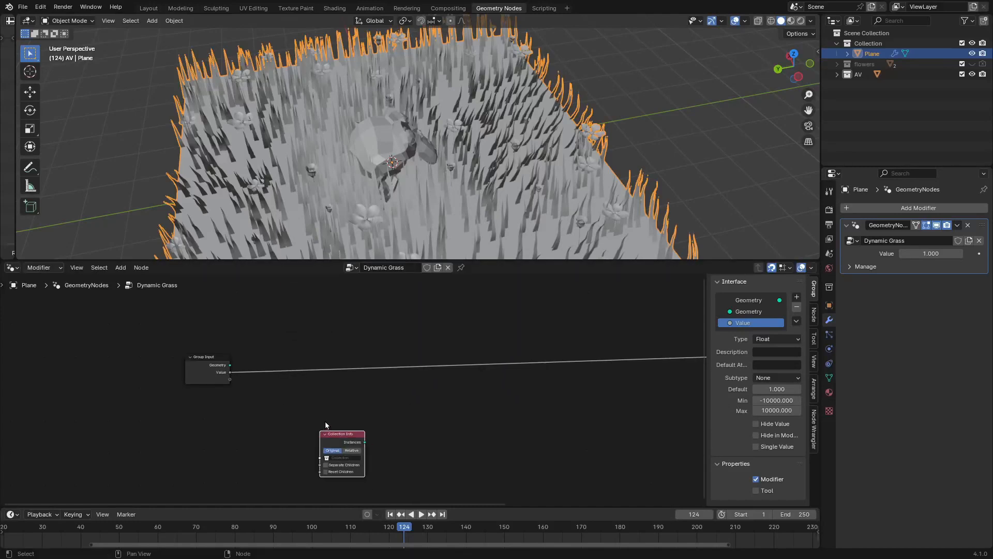
left_click(361, 447)
scroll(361, 447, "up", 2)
middle_click_drag(361, 447, 361, 471)
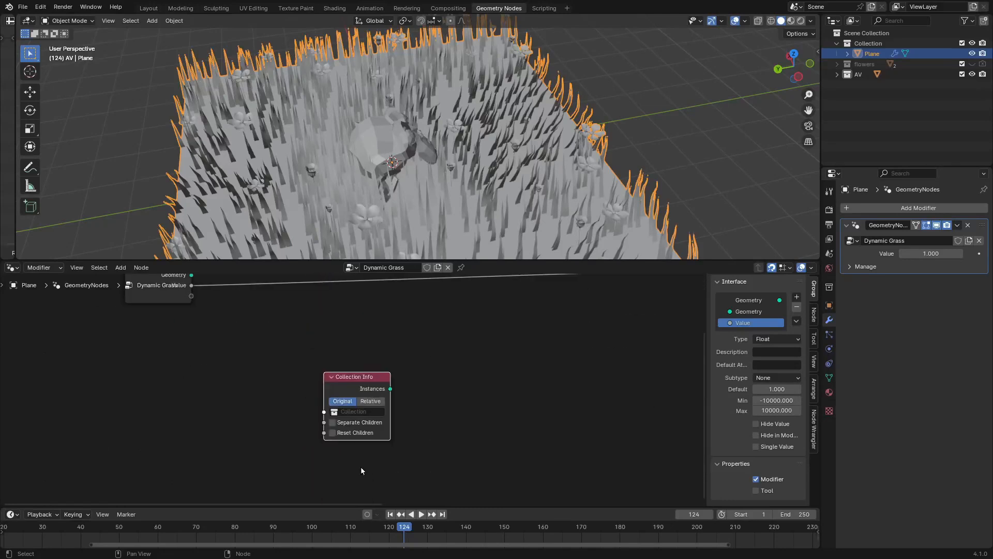
Set the Collection Info node's collection to AV and its transform space to Relative
left_click(362, 411)
left_click(351, 430)
scroll(358, 390, "up", 1)
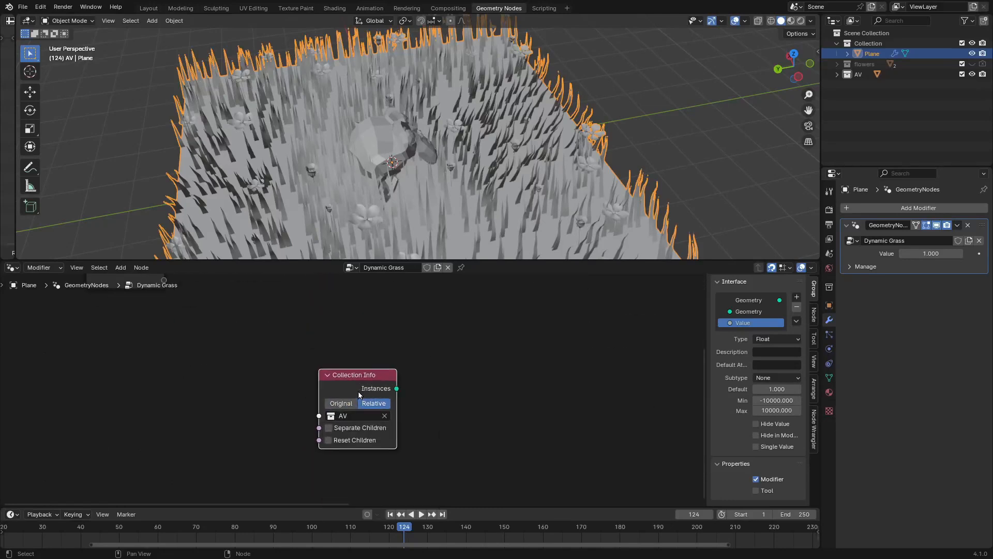
middle_click_drag(358, 391, 409, 420)
Try moving the monkey head across the grass, cancel the move, and reselect the grass plane
middle_click_drag(413, 166, 407, 120)
left_click(408, 120)
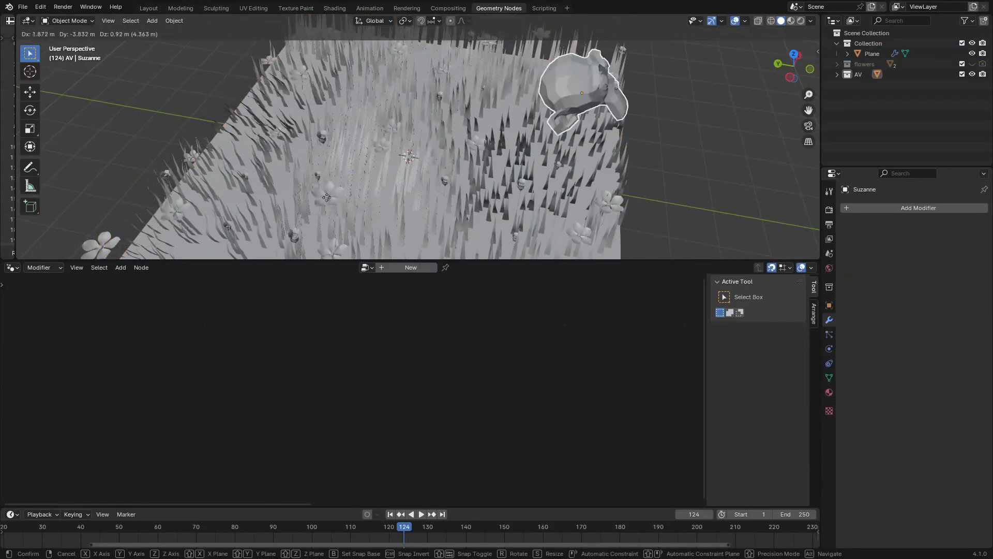
right_click(394, 158)
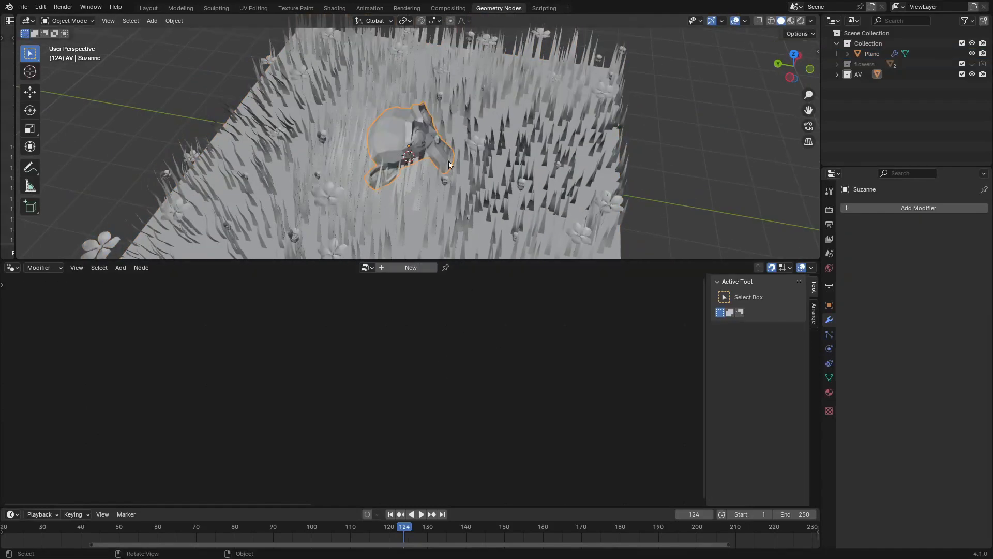
left_click(489, 174)
Connect the Collection Info node's Instances output to a new Realize Instances node
scroll(442, 421, "down", 2)
scroll(259, 386, "up", 2)
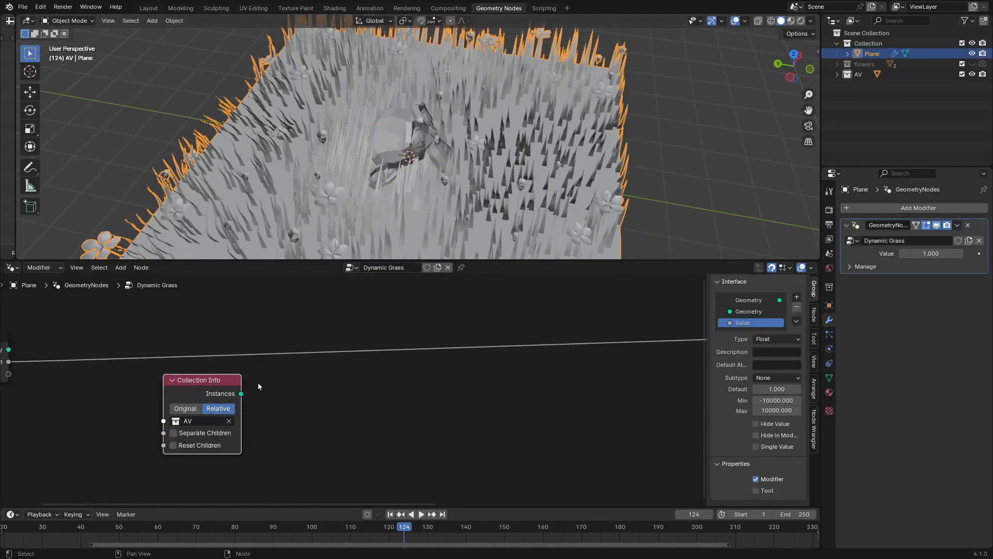
left_click_drag(238, 395, 361, 396)
type("re")
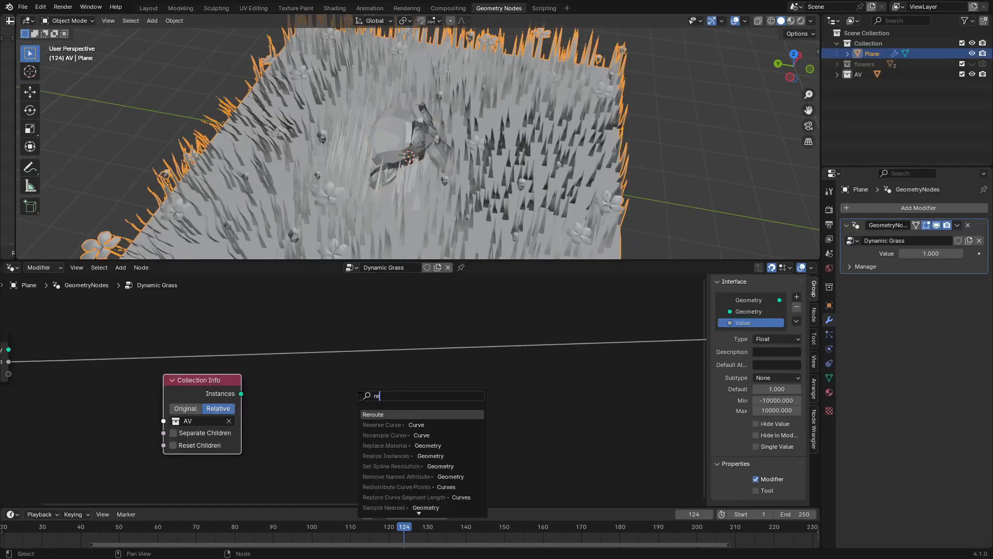
type("aliz")
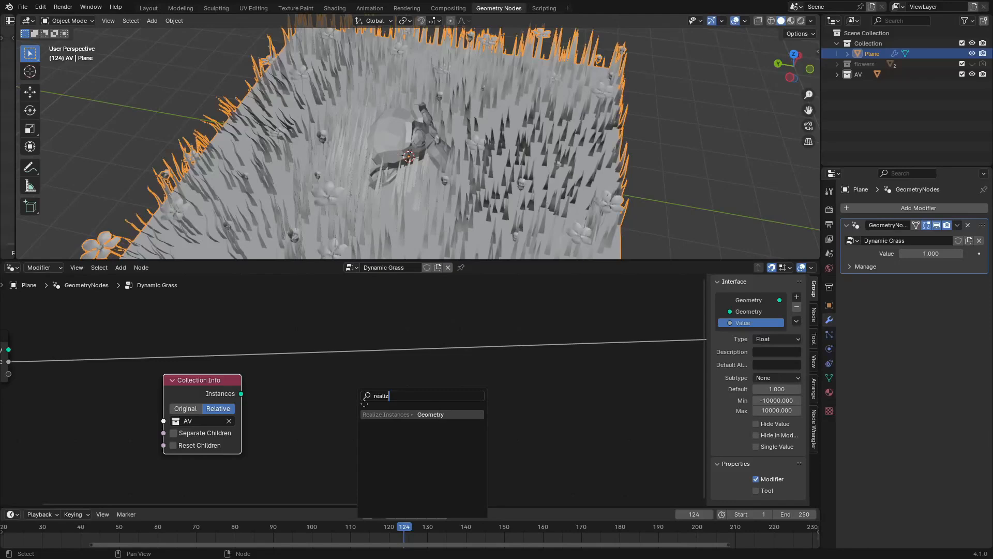
key("Return")
left_click(361, 413)
scroll(361, 413, "up", 2)
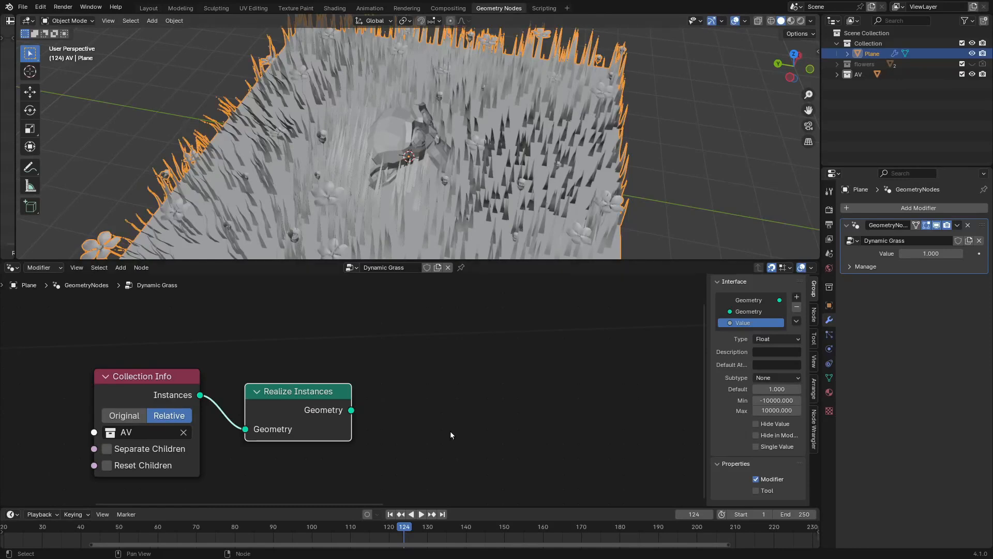
Connect the Realize Instances node's Geometry output to a new Geometry Proximity node
left_click_drag(351, 409, 504, 407)
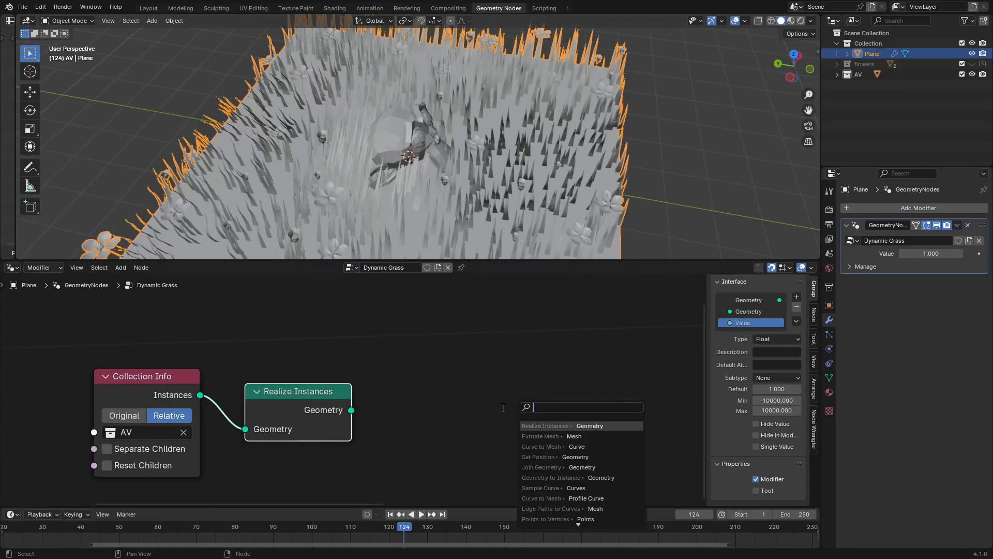
type("geometry")
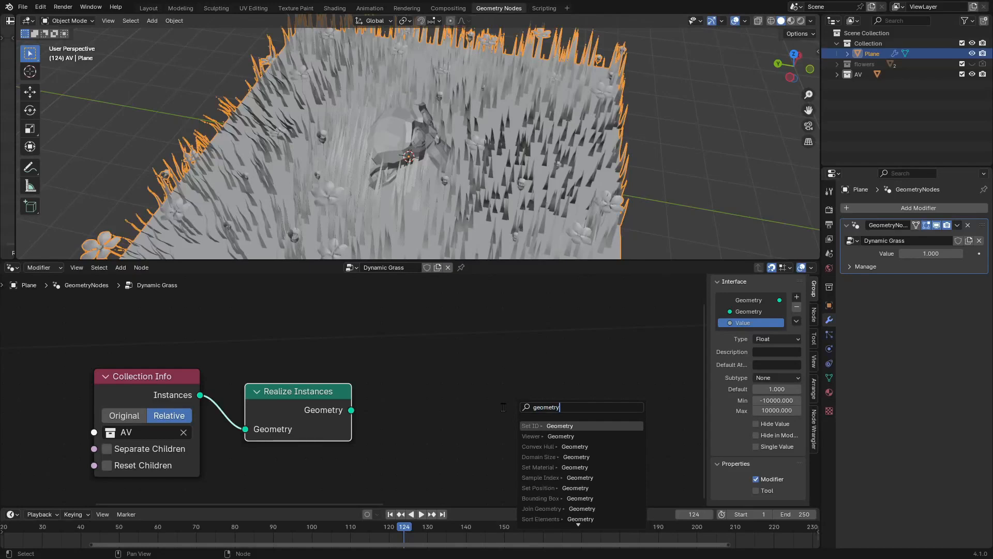
type(" pro")
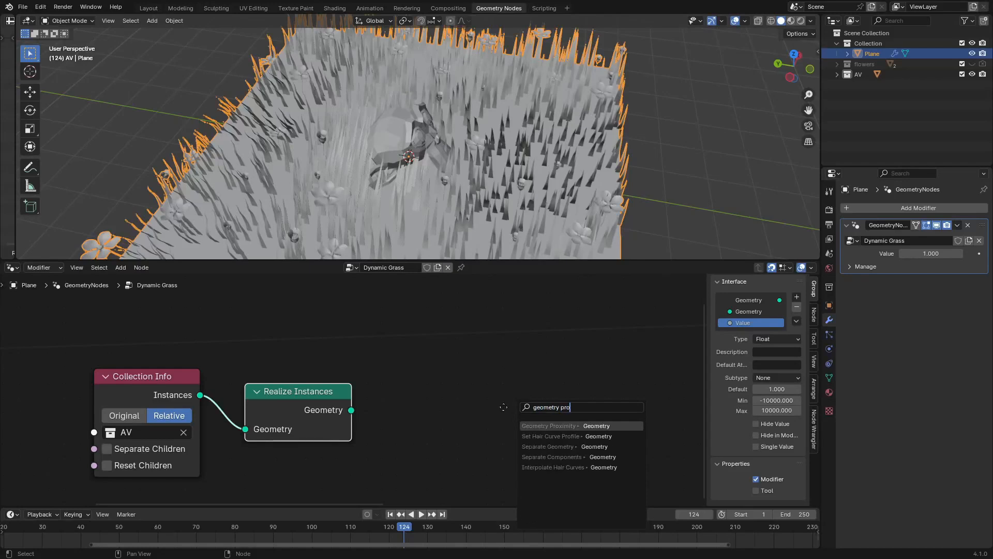
key("Return")
left_click(387, 409)
scroll(545, 475, "right", 2, "ctrl")
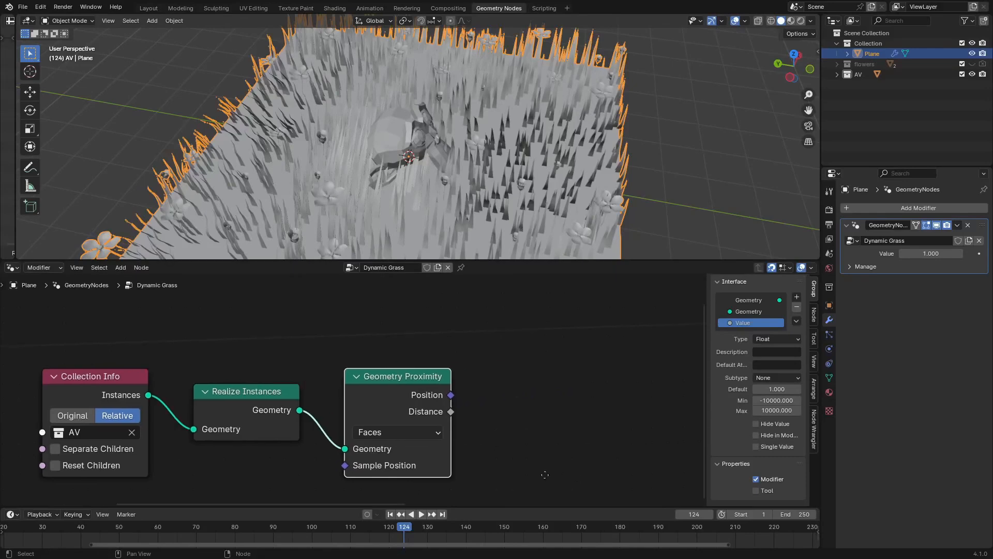
Add a Math node beside Geometry Proximity and set its operation to Multiply Add
middle_click_drag(544, 475, 367, 452)
key("shift+a")
type("ma")
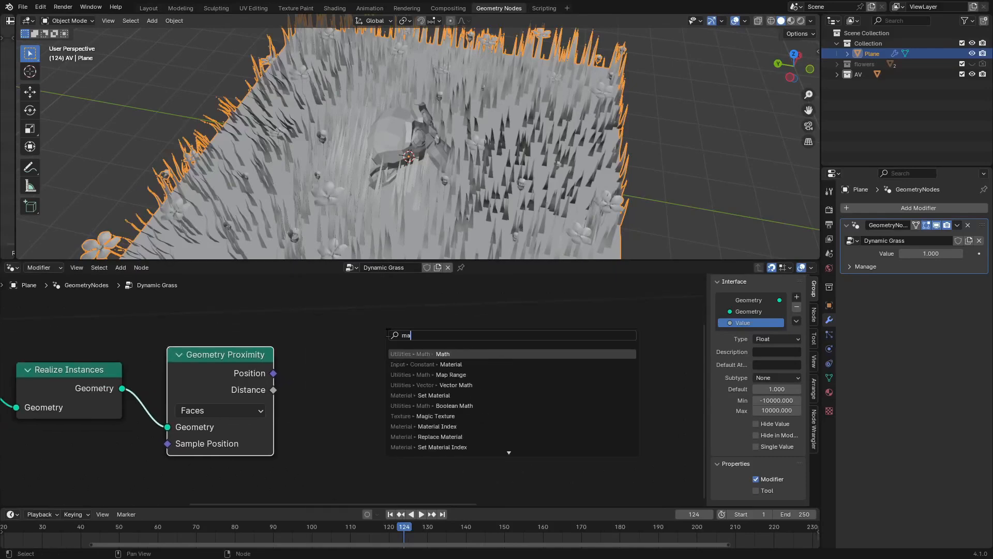
type("th")
key("Return")
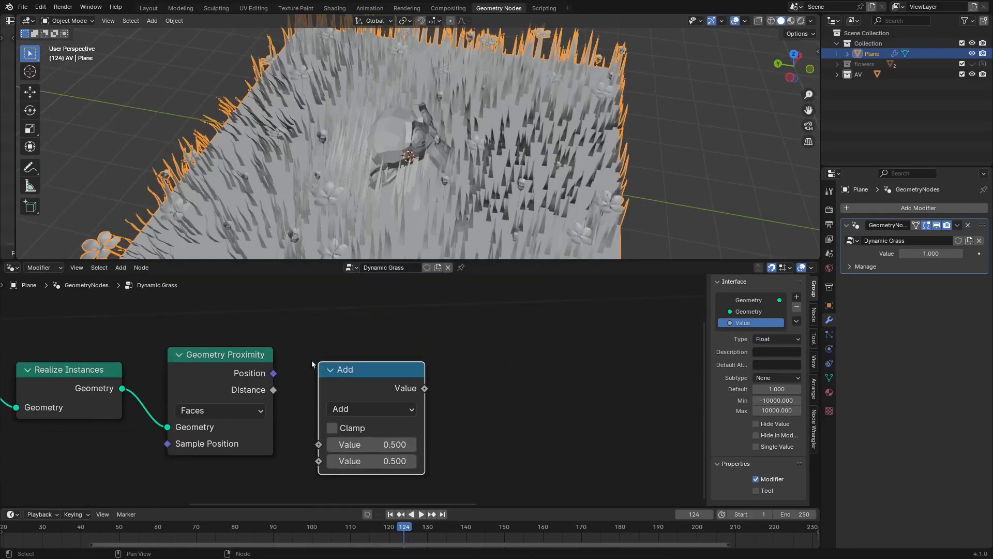
left_click(311, 359)
left_click(371, 409)
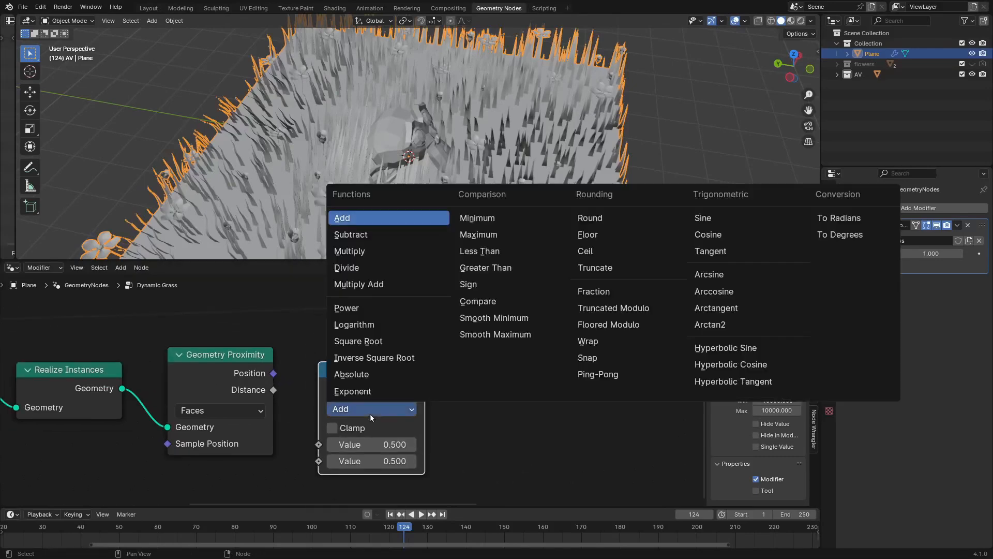
left_click(390, 284)
Duplicate the Multiply Add node and place the copy directly below the original
scroll(503, 462, "down", 2)
middle_click_drag(503, 463, 433, 309)
key("shift+d")
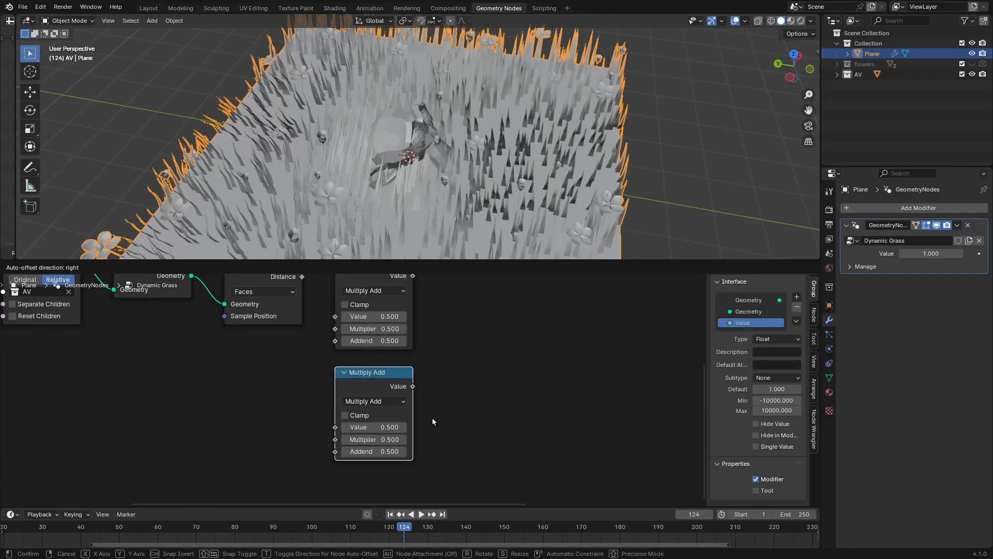
left_click(434, 420)
Connect Geometry Proximity's Distance output to the upper Multiply Add node's Value input
middle_click_drag(433, 420, 457, 464)
scroll(309, 327, "up", 2)
middle_click_drag(309, 327, 318, 406)
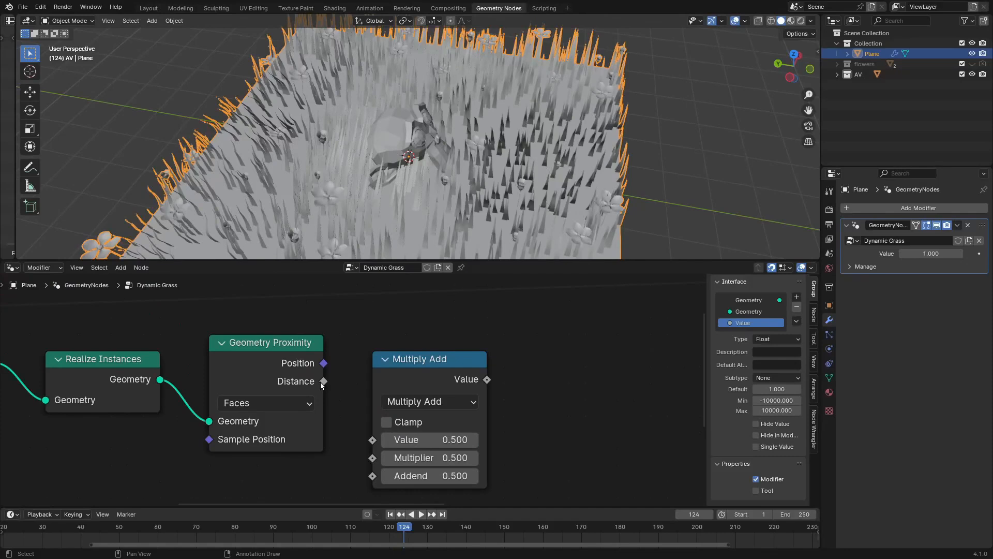
left_click_drag(323, 381, 373, 440)
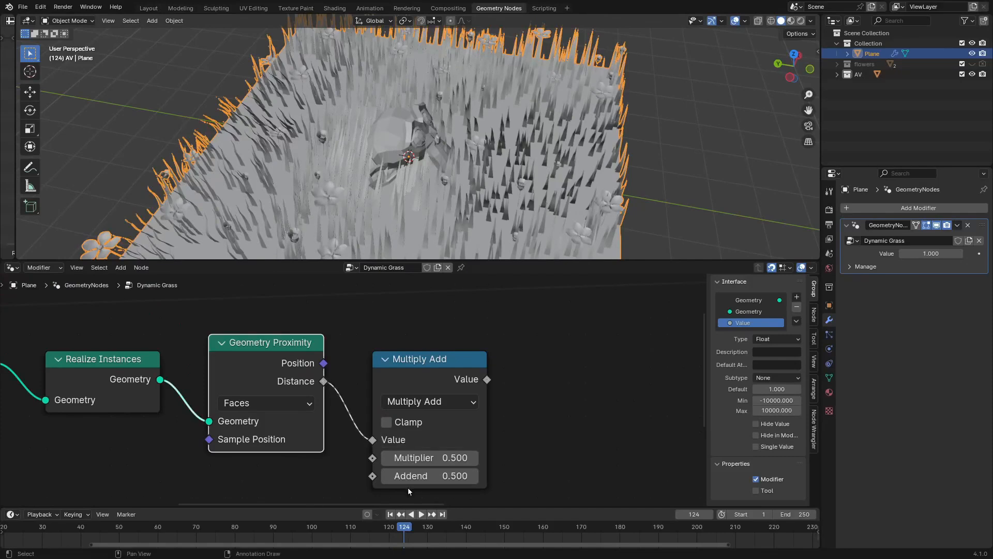
Set the upper Multiply Add node's Multiplier to -0.240
scroll(373, 440, "up", 1)
left_click(389, 435)
left_click(387, 414)
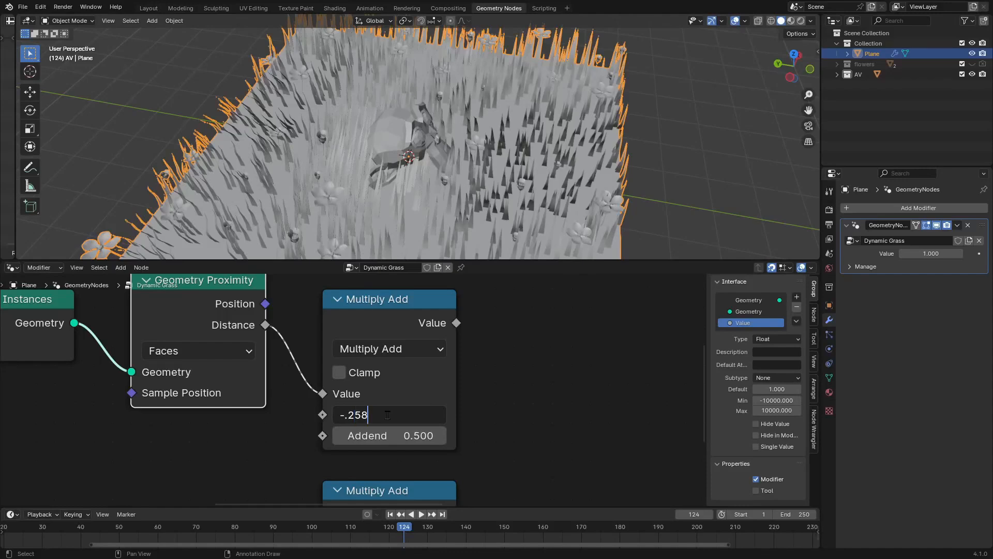
type("-.258")
key("Return")
left_click(388, 414)
left_click(388, 414)
key("Return")
scroll(388, 415, "down", 1)
middle_click_drag(388, 415, 404, 357, "ctrl")
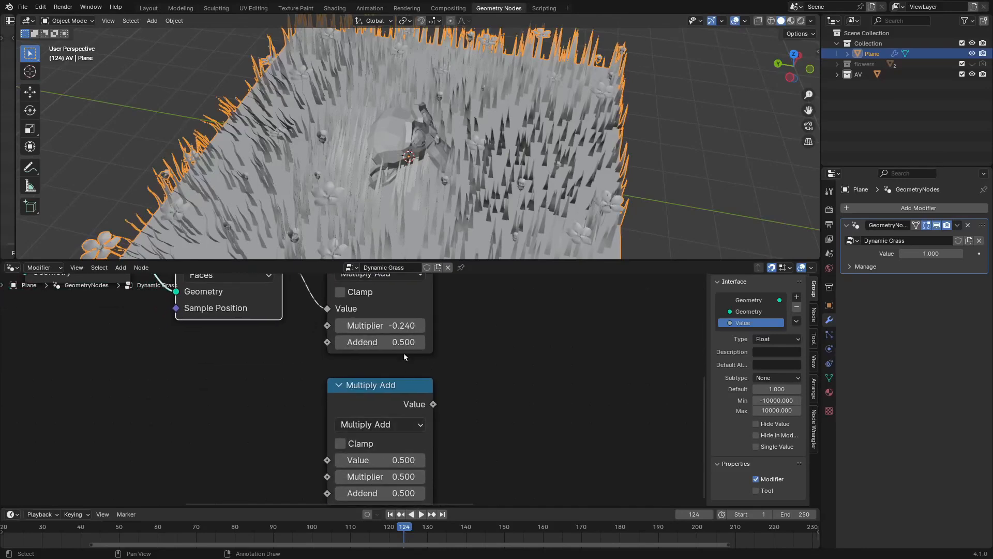
Copy the Multiplier value of -0.240 from the upper Multiply Add node to the lower one
left_click(400, 326)
key("ctrl+c")
left_click(381, 475)
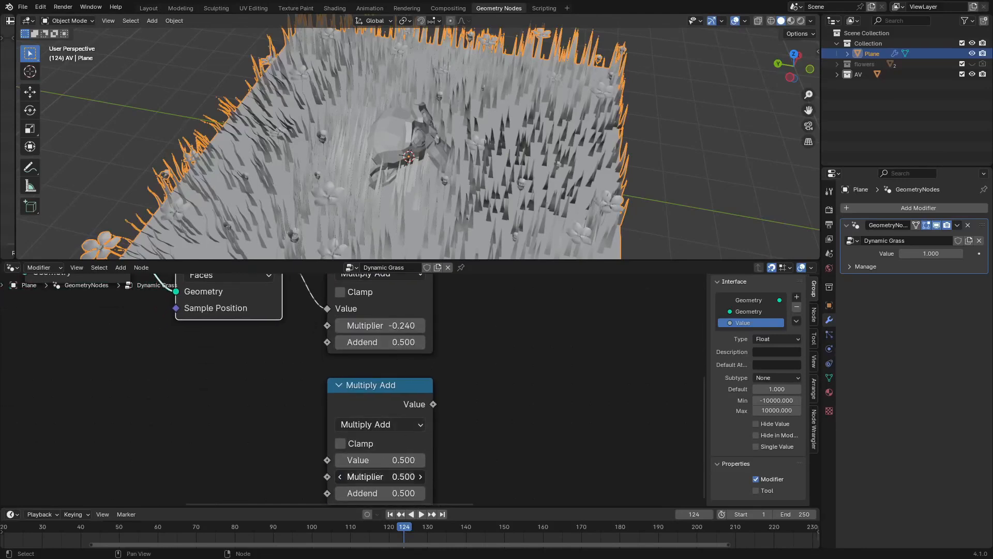
key("ctrl+v")
key("Return")
Add a Math node set to Add before the lower Multiply Add and connect its output to that node's Value input
middle_click_drag(256, 471, 472, 442)
key("shift+a")
left_click(470, 334)
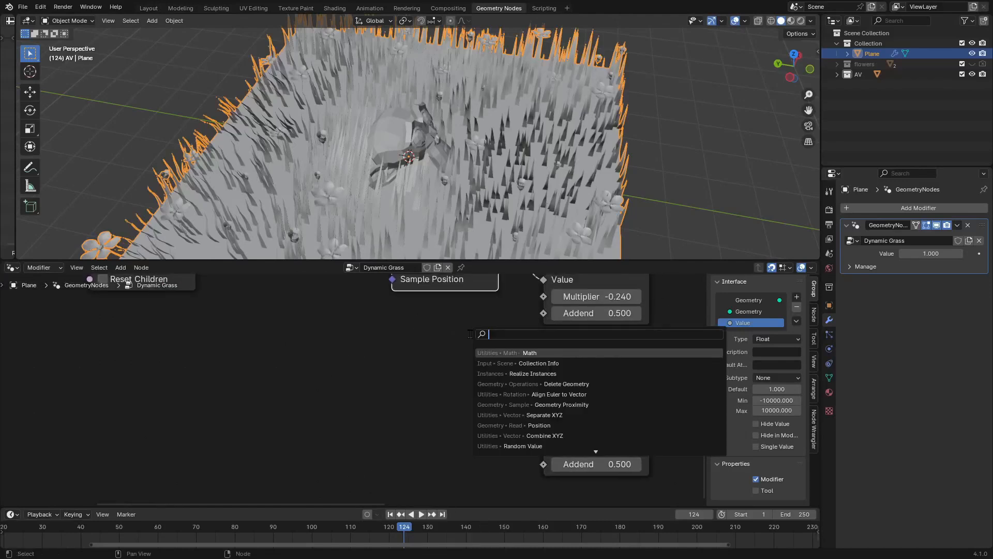
key("Return")
left_click(394, 375)
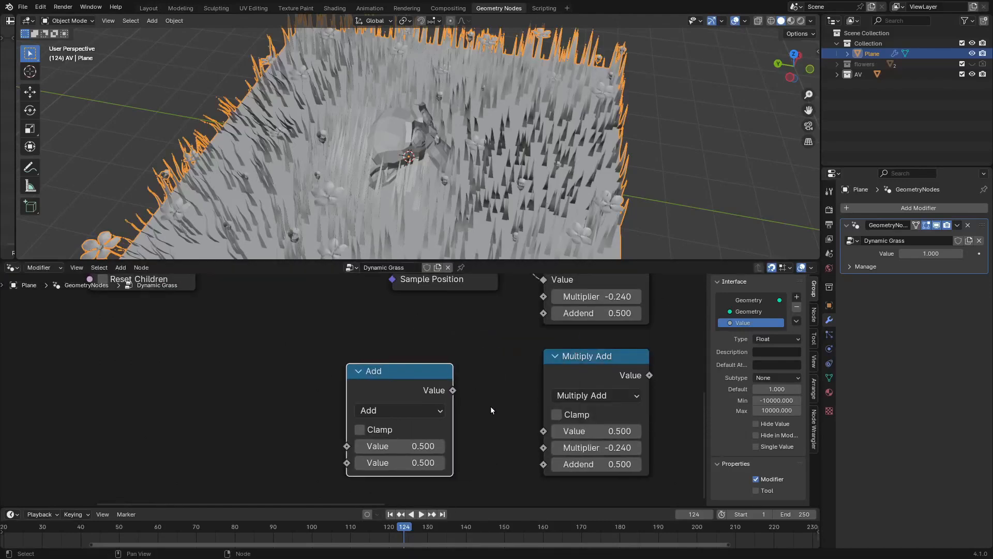
left_click_drag(543, 431, 378, 383)
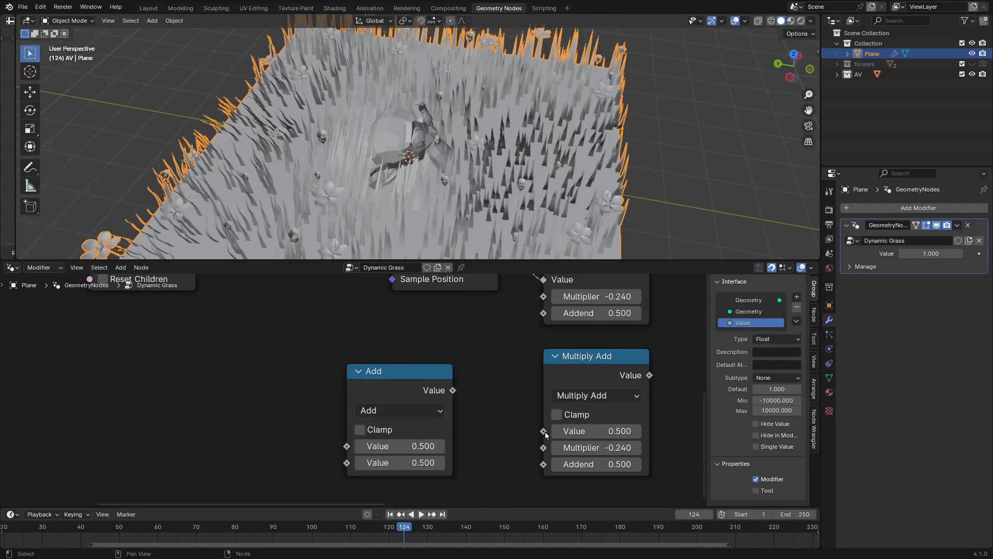
left_click_drag(543, 431, 453, 390)
Move Group Input below the node chain and expose both Value inputs of the Add node as new group inputs
scroll(463, 398, "down", 3)
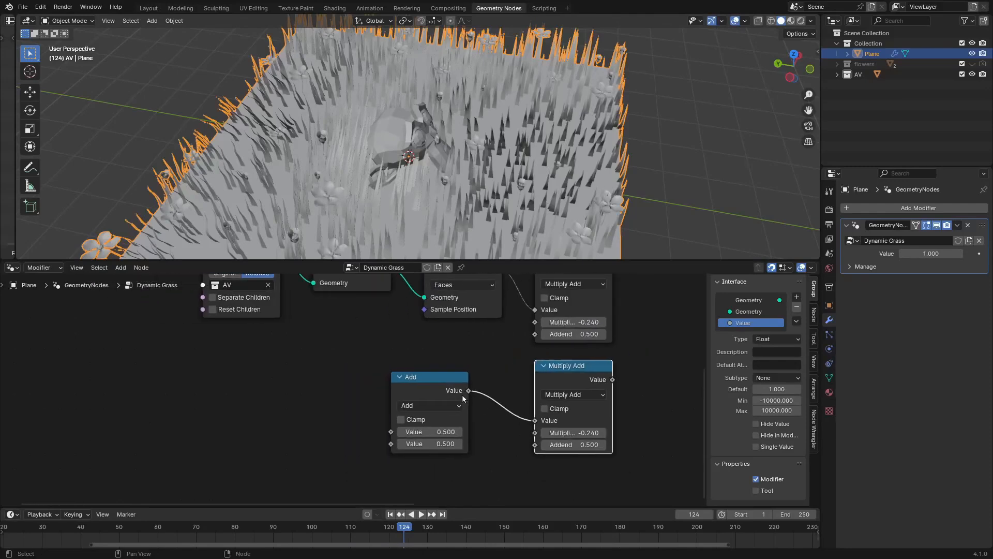
middle_click_drag(310, 375, 370, 380)
scroll(370, 379, "down", 5)
middle_click_drag(309, 347, 381, 381)
left_click_drag(222, 326, 190, 442)
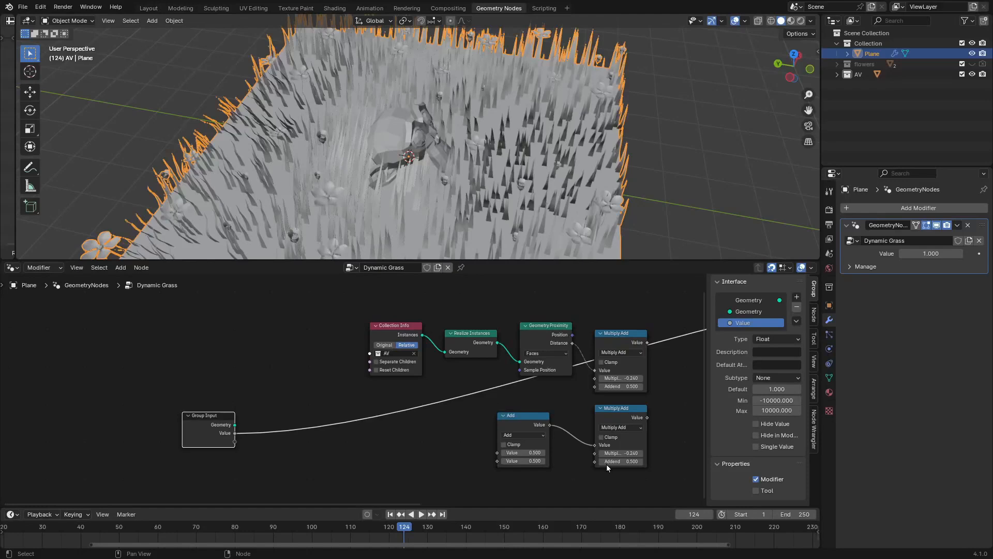
left_click_drag(497, 453, 234, 441)
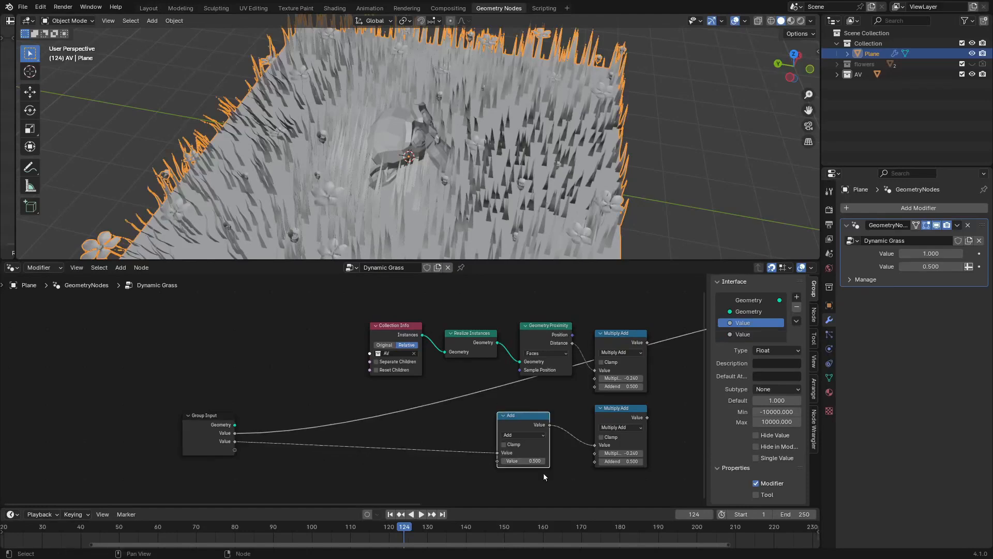
left_click_drag(497, 461, 234, 449)
Add an Align Euler to Vector node after the Multiply Add nodes and set its axis to Z
middle_click_drag(618, 397, 279, 400)
scroll(331, 331, "up", 2)
key("shift+a")
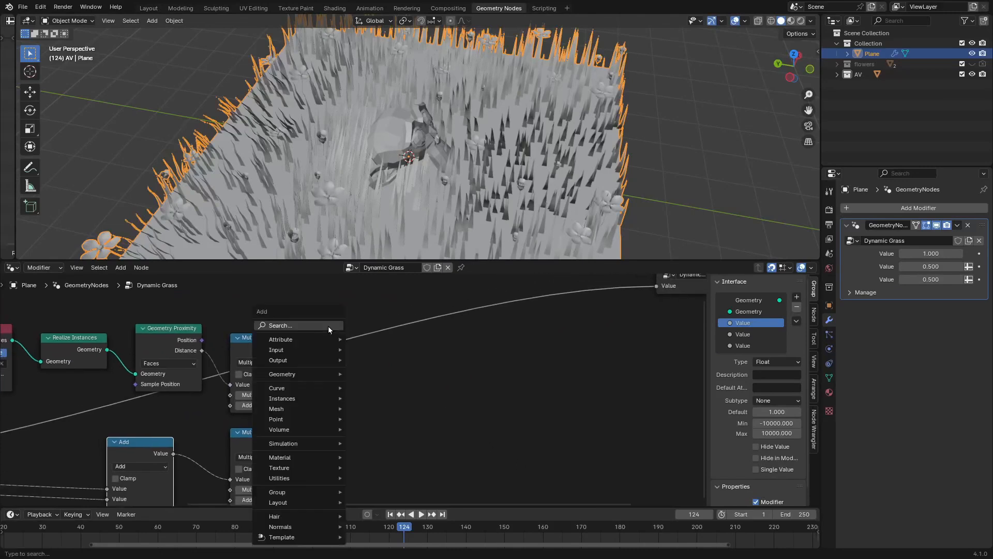
left_click(328, 326)
type("align")
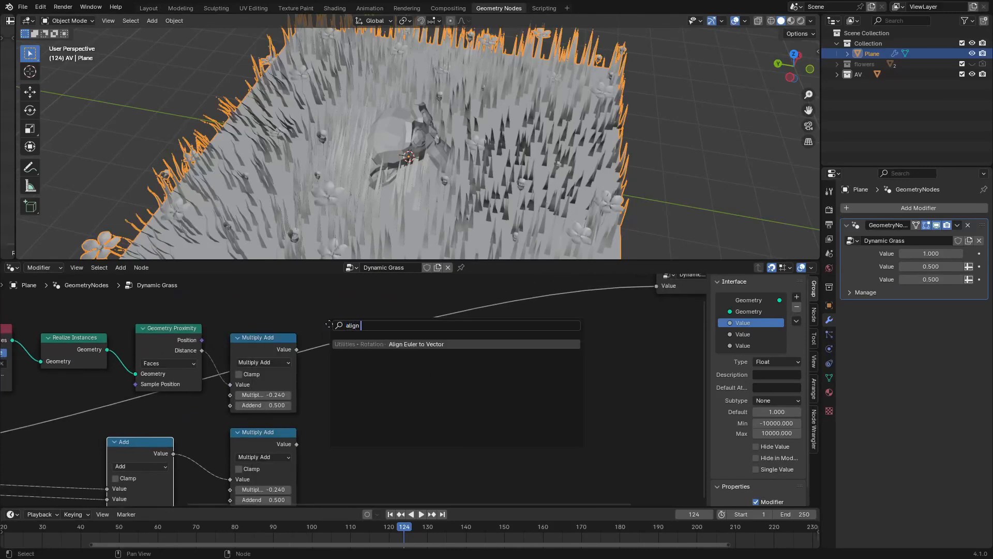
key("Return")
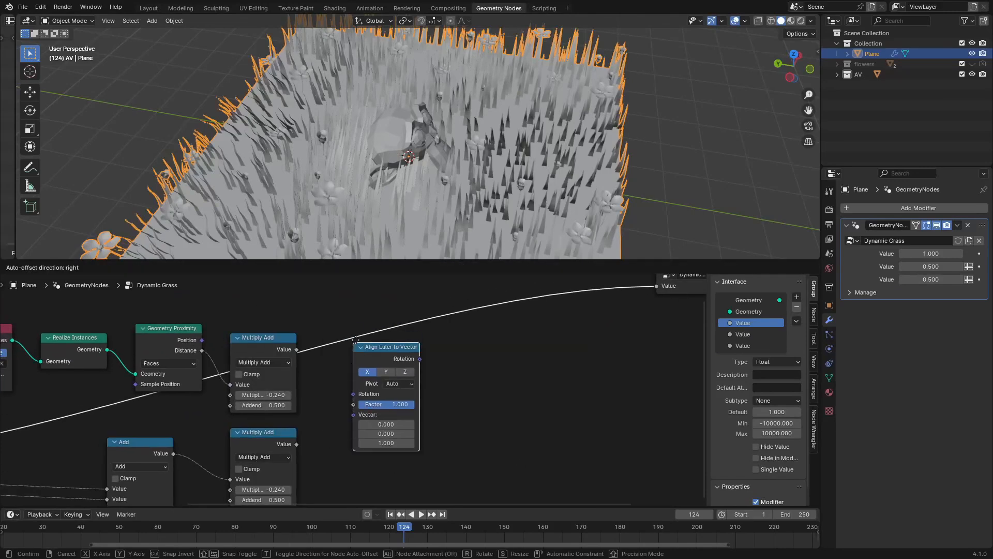
left_click(388, 403)
scroll(388, 403, "up", 2)
left_click(424, 365)
scroll(357, 377, "up", 1)
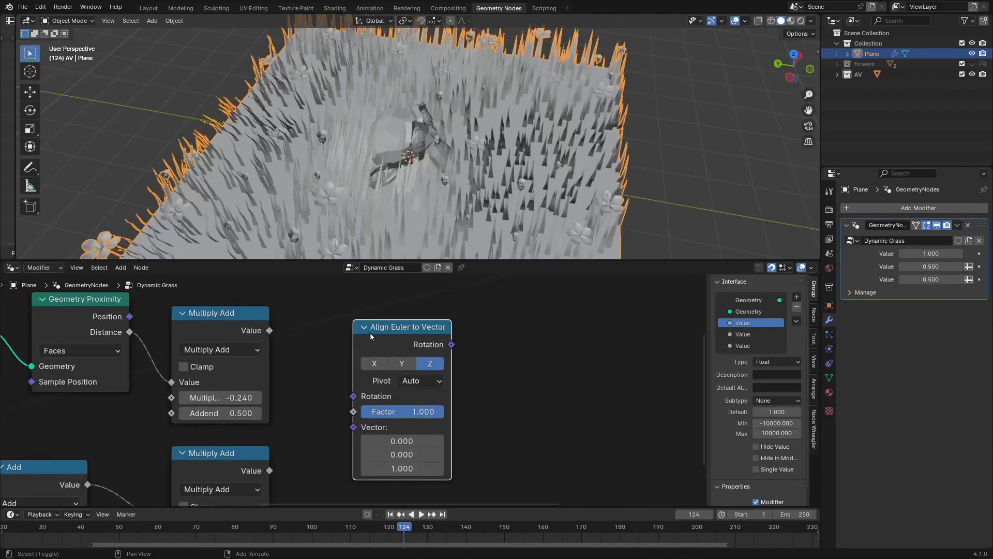
Duplicate the Align Euler to Vector node beside the original and set the copy's axis to Y and pivot to Z
key("shift+d")
left_click(411, 367)
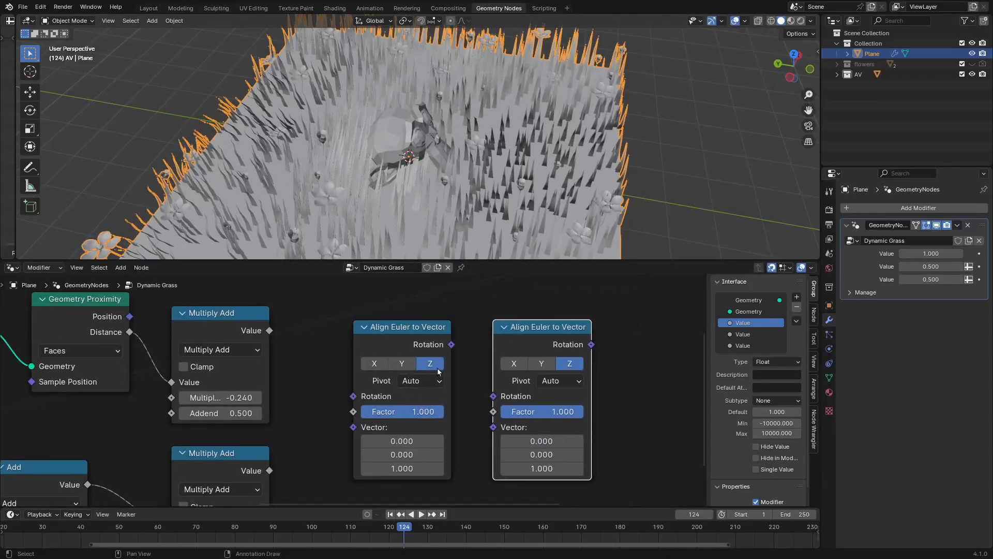
left_click(548, 365)
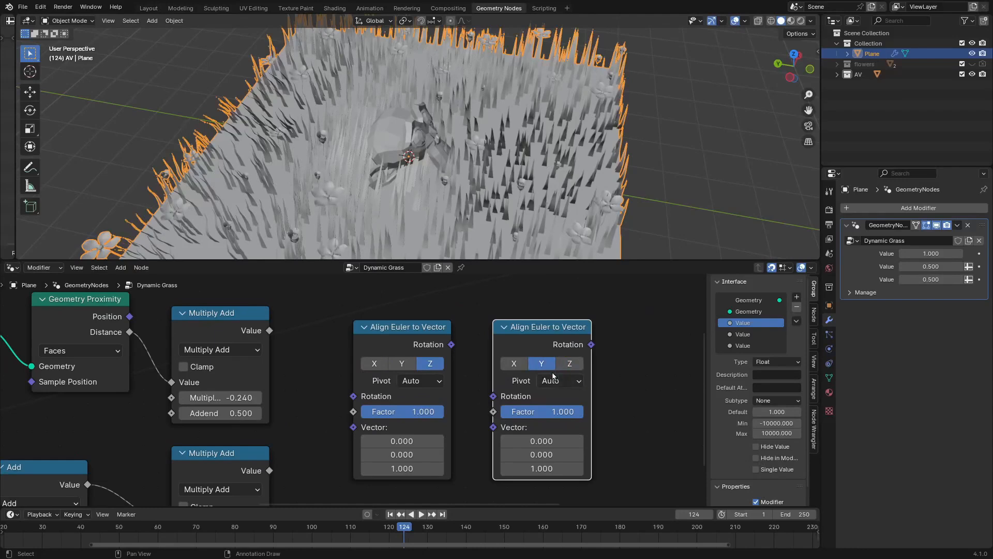
left_click(552, 380)
left_click(569, 445)
Connect the first Align Euler node's Rotation to the second's Vector input, and the upper Multiply Add's Value to the first's Factor
left_click_drag(452, 345, 485, 426)
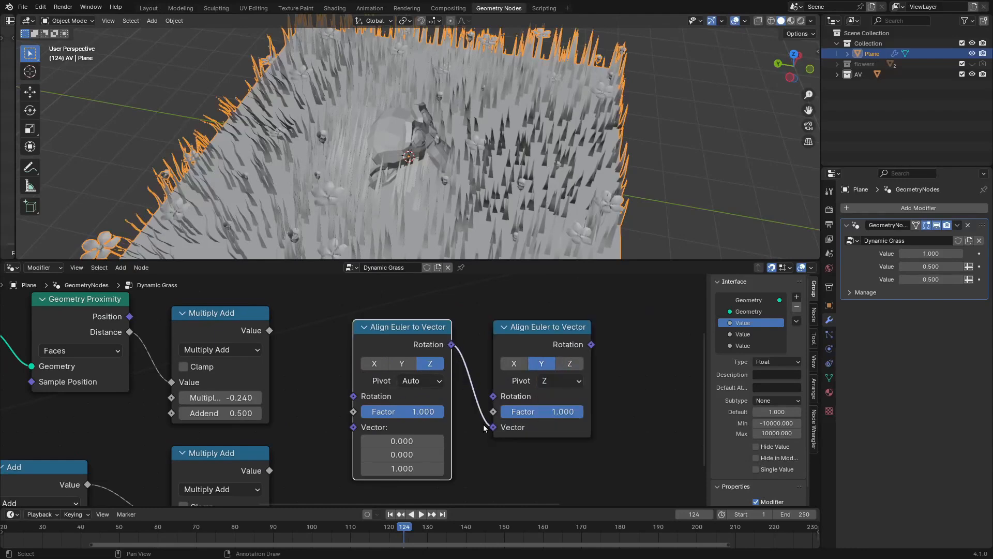
middle_click_drag(520, 479, 554, 471)
left_click_drag(305, 323, 382, 410)
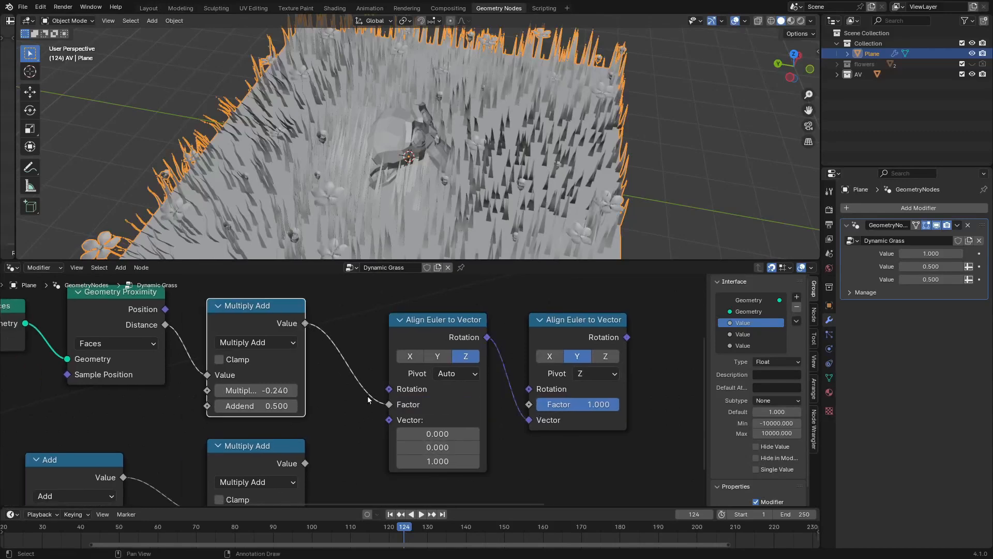
Rearrange the Align Euler to Vector nodes and connect Geometry Proximity's Position output to the first one's Vector input
scroll(368, 399, "down", 4)
left_click_drag(424, 348, 383, 329)
left_click_drag(214, 332, 345, 395)
scroll(536, 436, "up", 1)
middle_click_drag(536, 436, 551, 460)
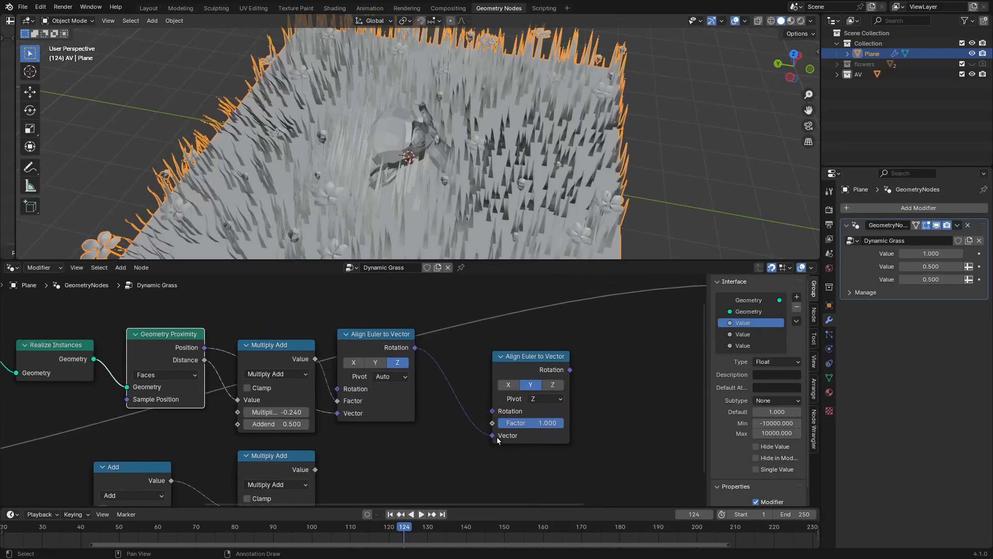
Reroute the link into the second Align Euler to Vector node from Vector to Rotation, and move that node beside the first
left_click_drag(497, 439, 493, 412)
scroll(518, 363, "down", 2)
middle_click_drag(498, 375, 452, 375)
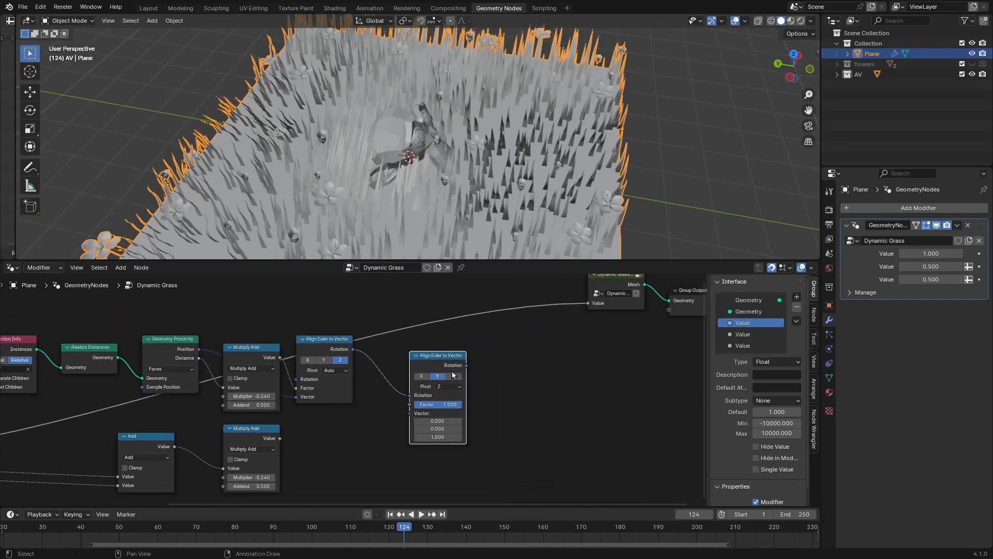
scroll(476, 367, "down", 3)
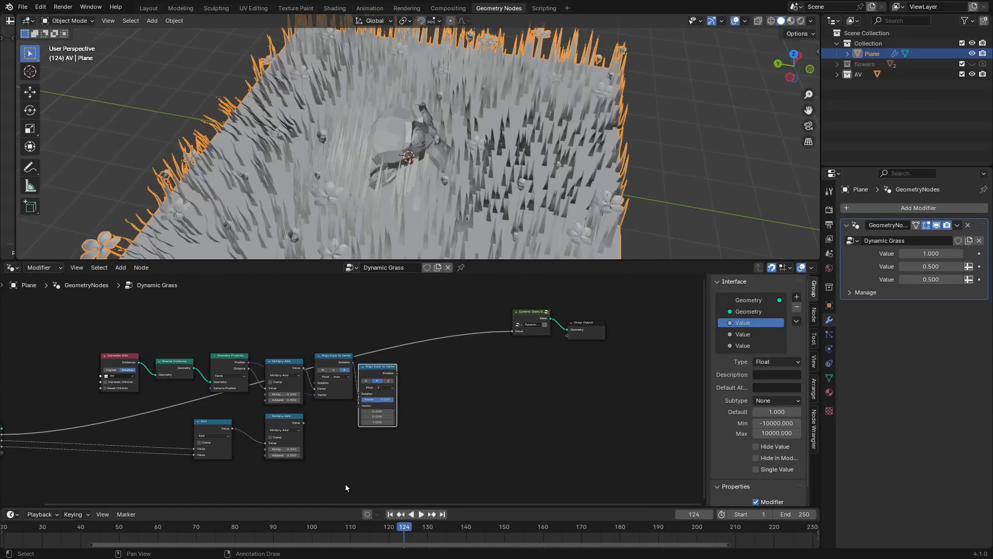
scroll(440, 390, "up", 2)
key("shift+a")
left_click(505, 336)
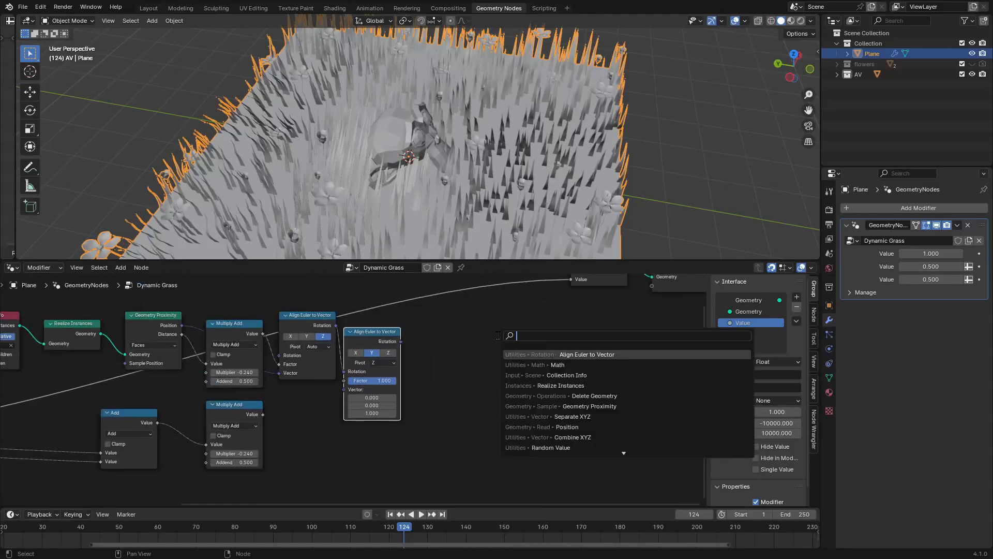
type("boolean")
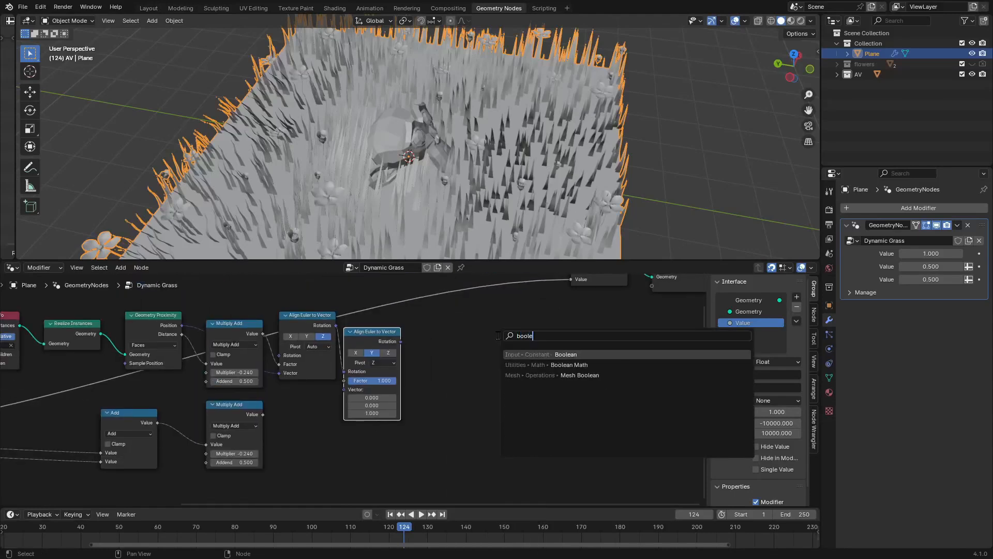
left_click(595, 356)
Add a Boolean Math node set to And, feed the lower Multiply Add's Value into its first input and enable its second input
key("shift+a")
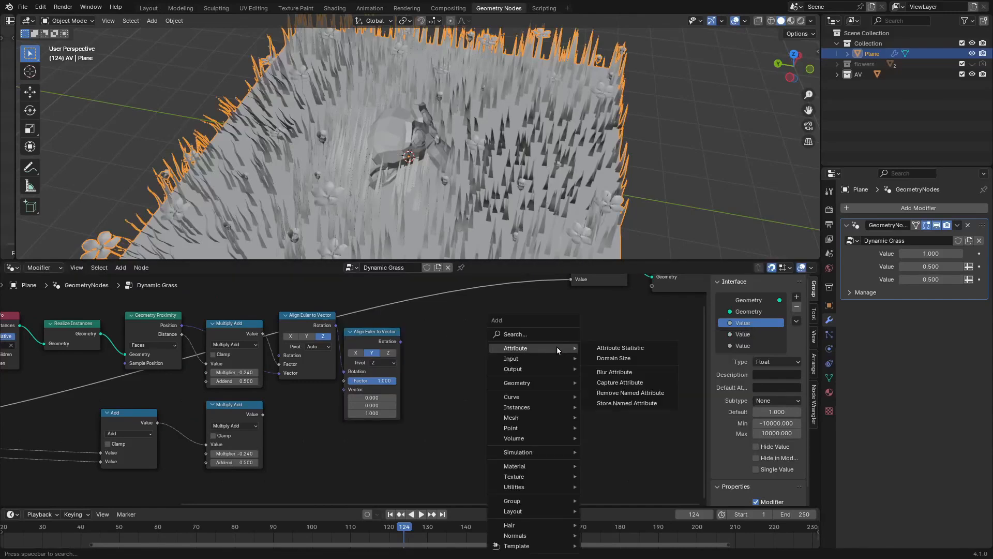
type("boolea")
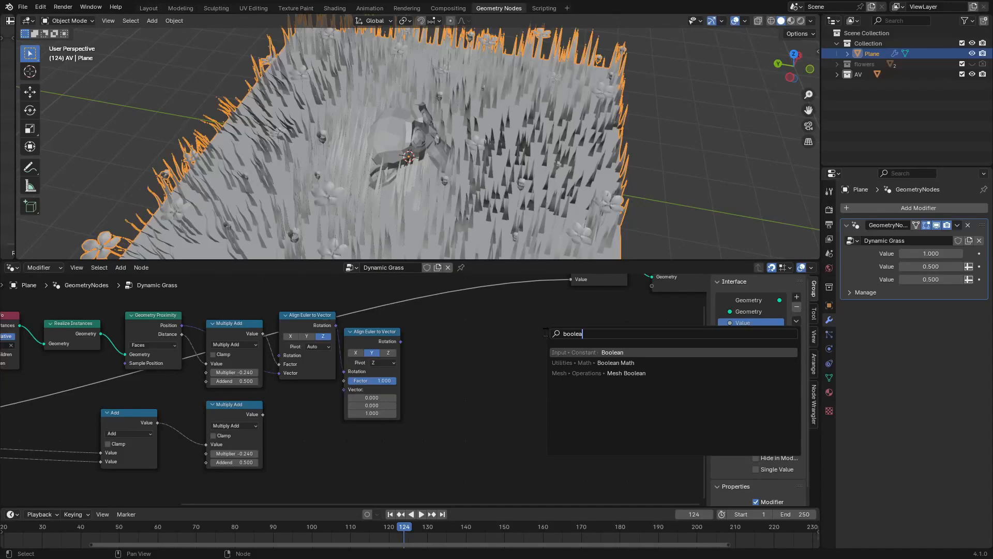
type("n math")
key("Return")
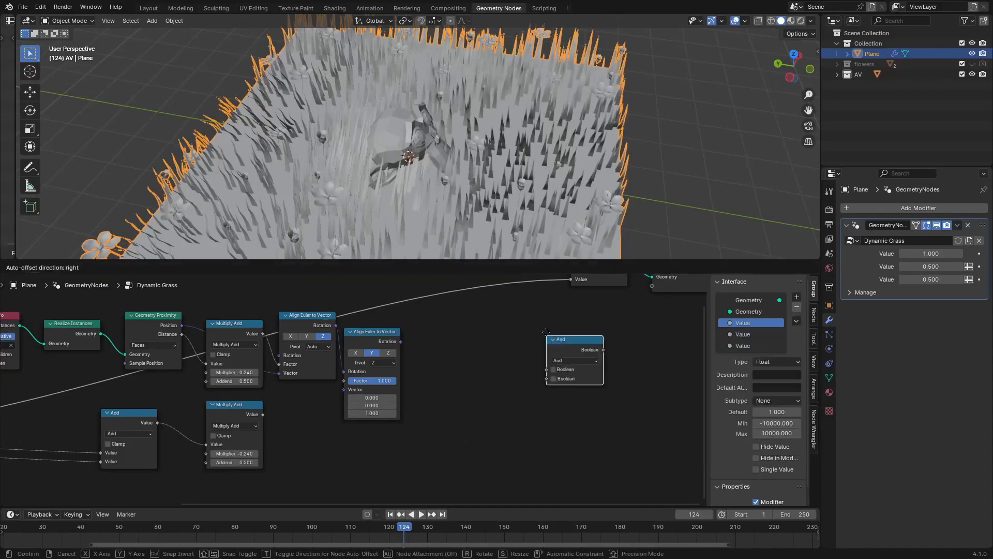
left_click(433, 386)
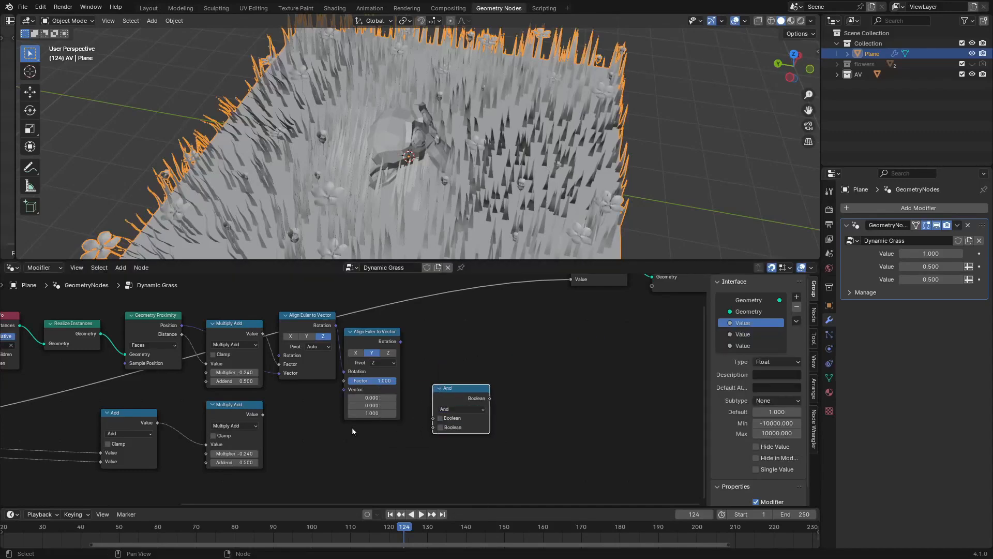
left_click_drag(262, 415, 446, 429)
left_click(451, 429)
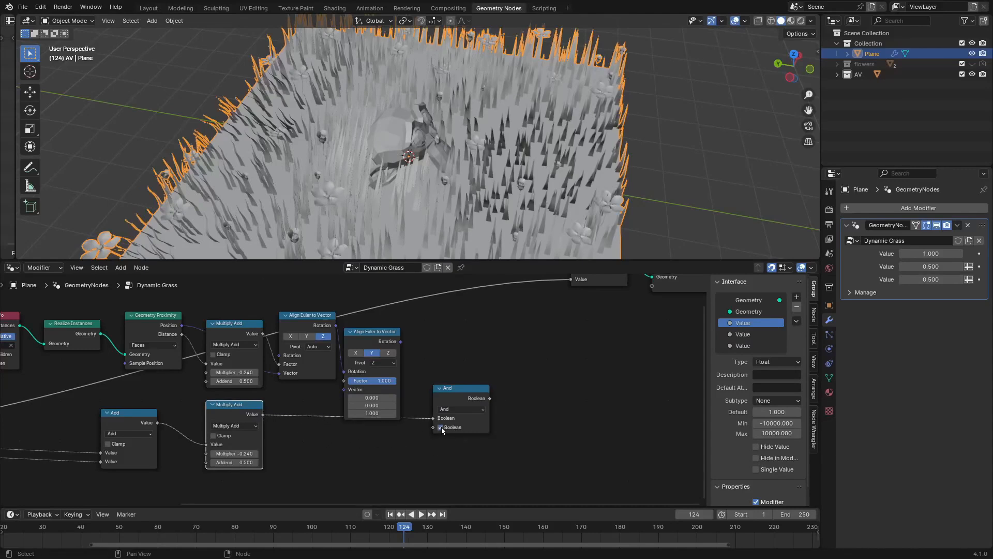
Open the Dynamic Grass.001 group and insert a Delete Geometry node between Distribute Points on Faces and the grass blades' Instance on Points
middle_click_drag(451, 428, 326, 474)
scroll(409, 397, "down", 2)
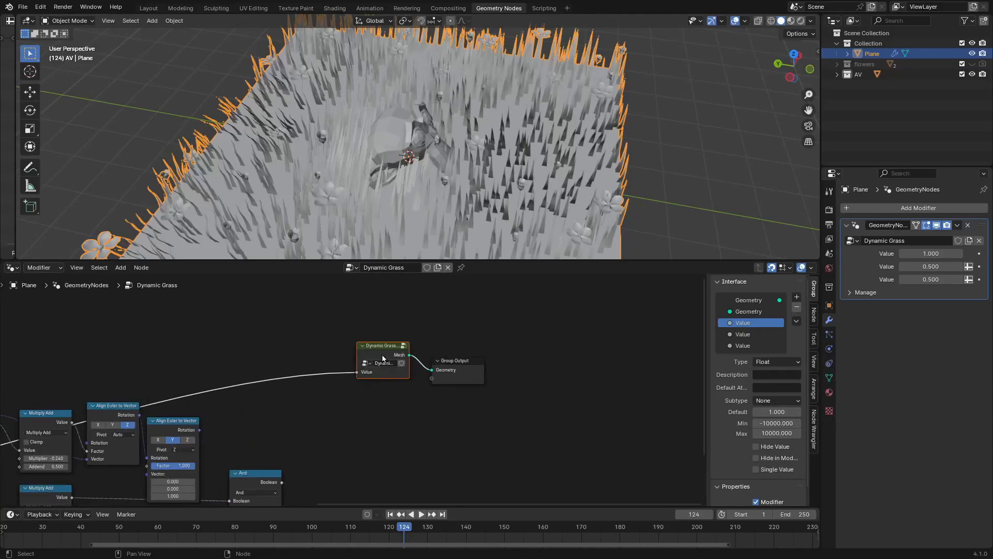
key("Tab")
key("Home")
scroll(499, 377, "up", 5)
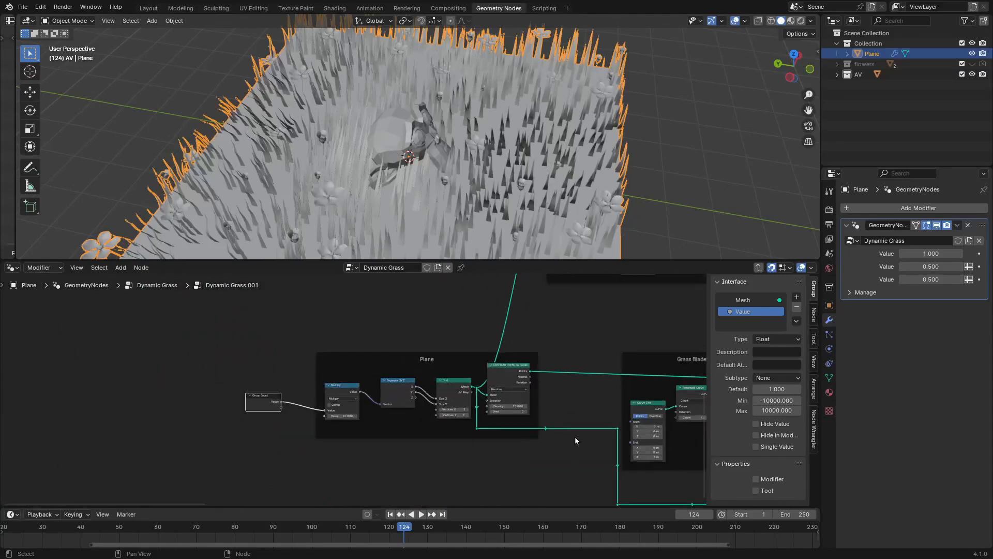
key("shift+a")
left_click(489, 334)
type("DEK")
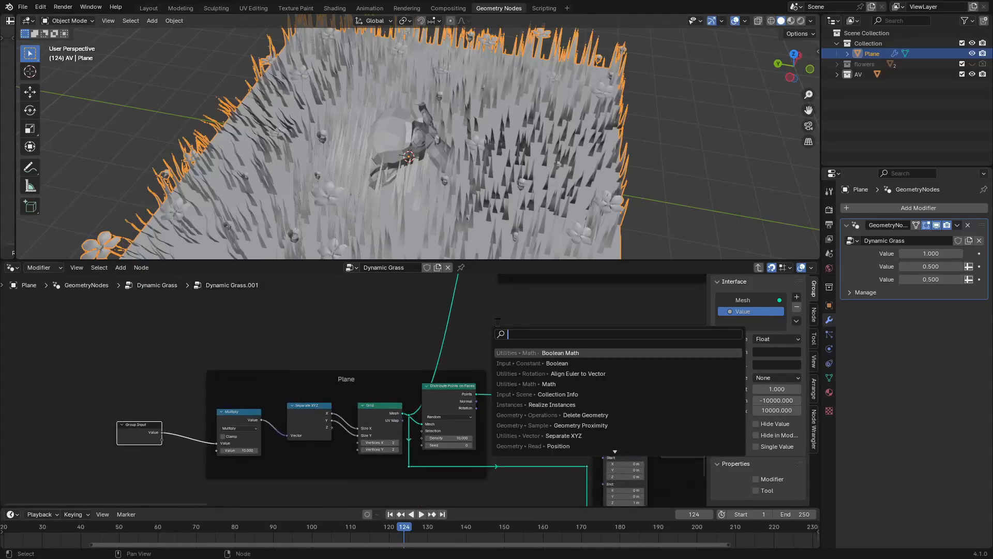
key("BackSpace")
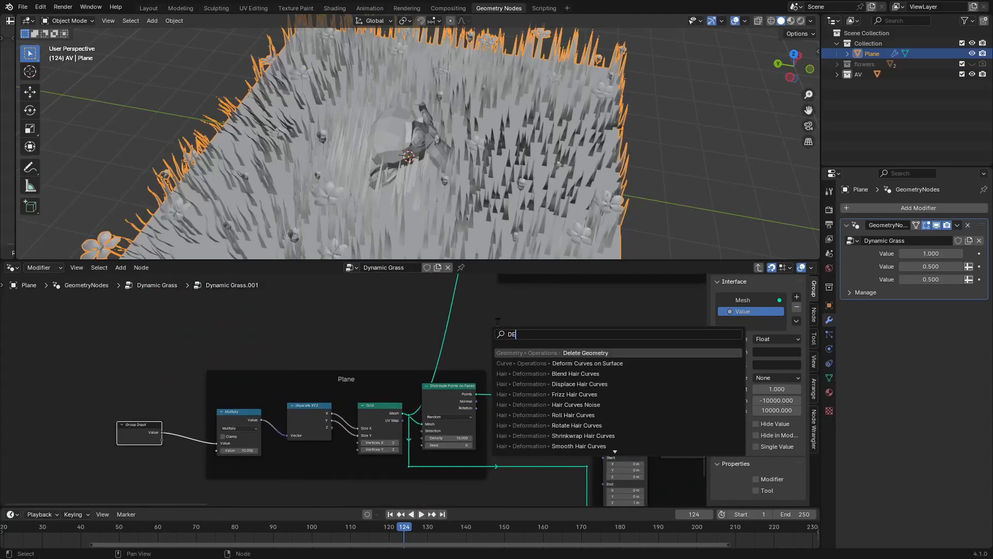
key("Return")
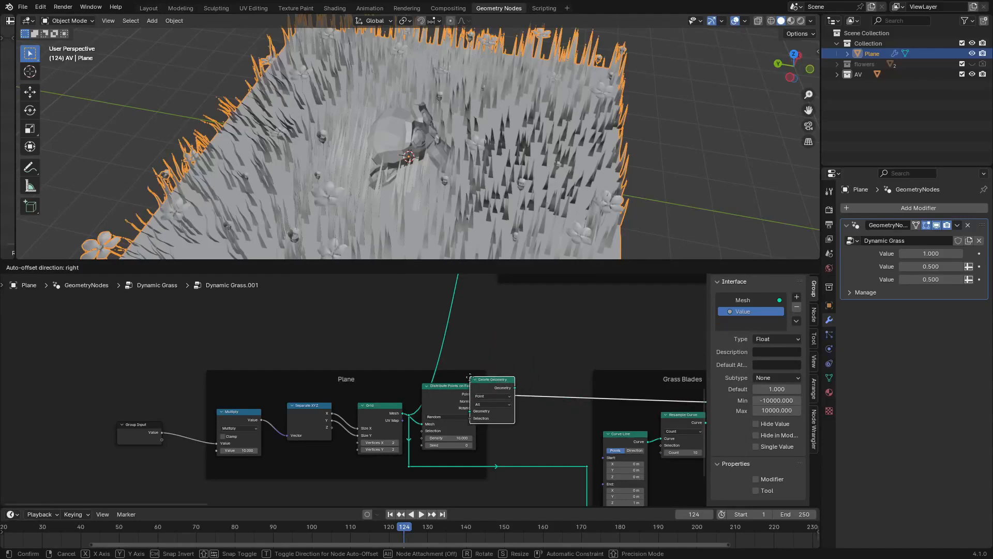
left_click(452, 398)
Connect Delete Geometry's output to the flower section's Merge by Distance node and cut the Grid link feeding the flowers' Distribute Points on Faces node
scroll(453, 399, "up", 4)
middle_click_drag(523, 384, 458, 404)
scroll(457, 404, "down", 5)
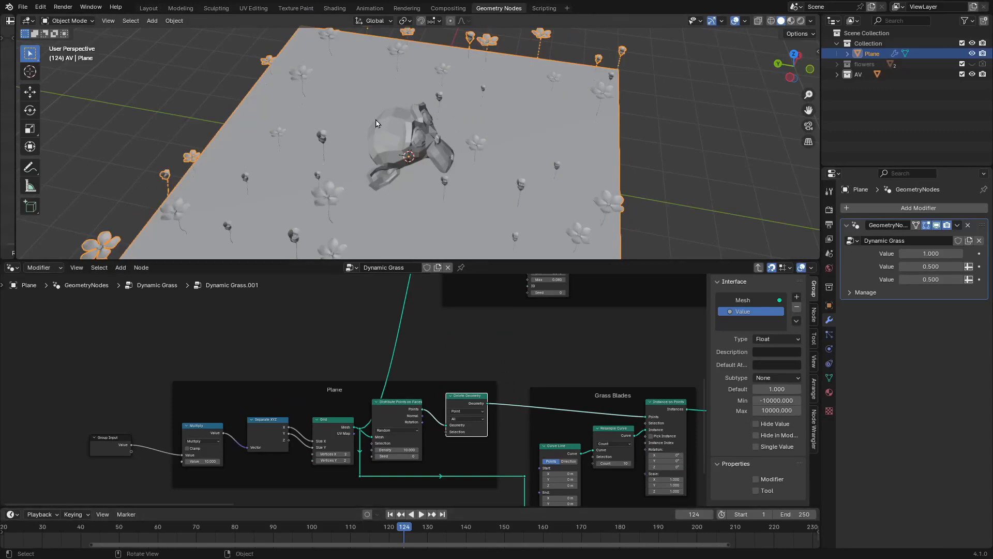
middle_click_drag(484, 183, 552, 150)
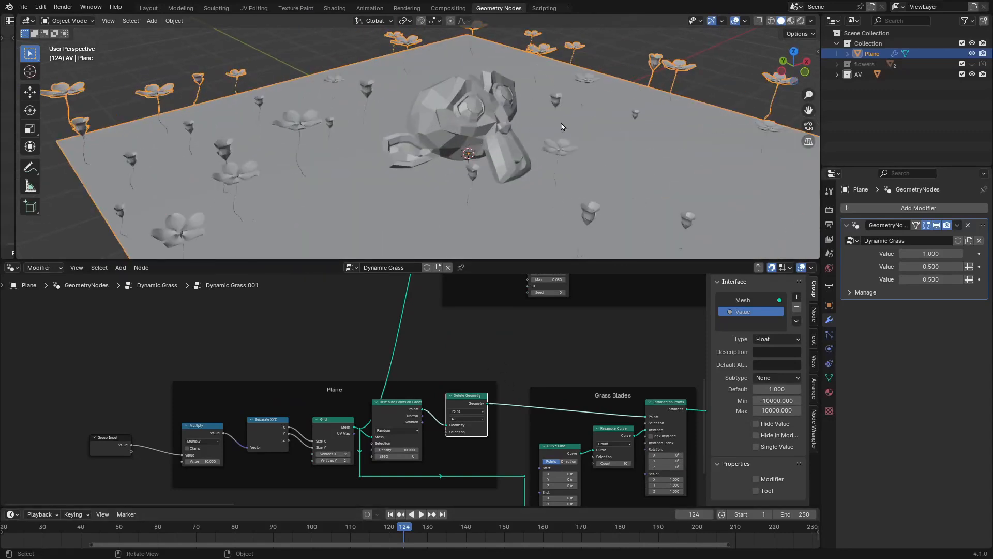
middle_click_drag(502, 417, 490, 492)
left_click_drag(478, 484, 513, 325)
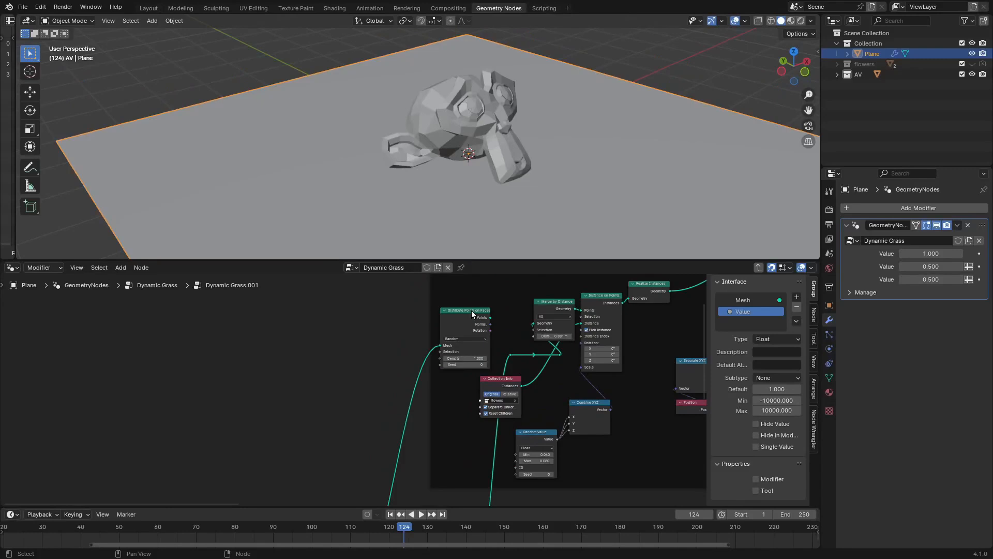
scroll(489, 350, "down", 3)
middle_click_drag(497, 344, 497, 338)
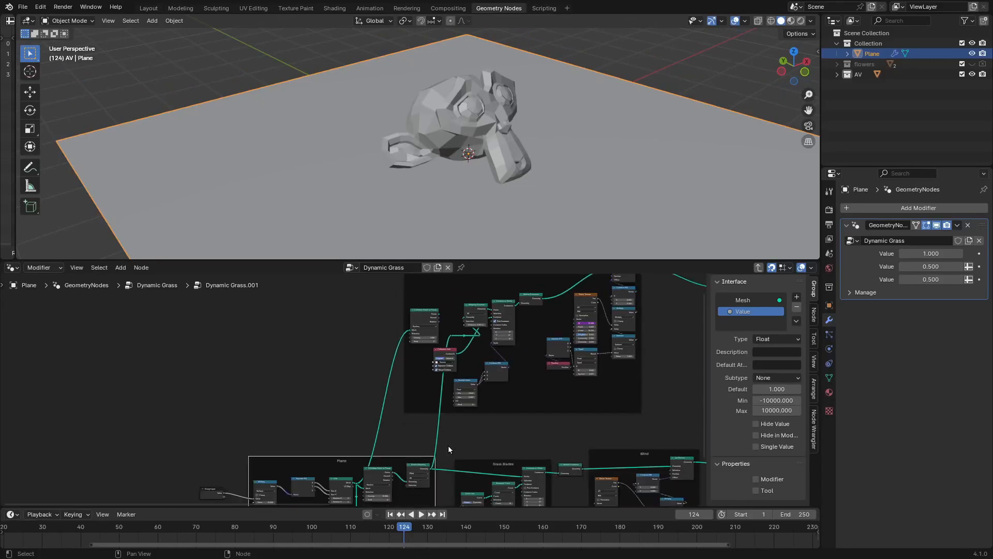
mouse_move(497, 315)
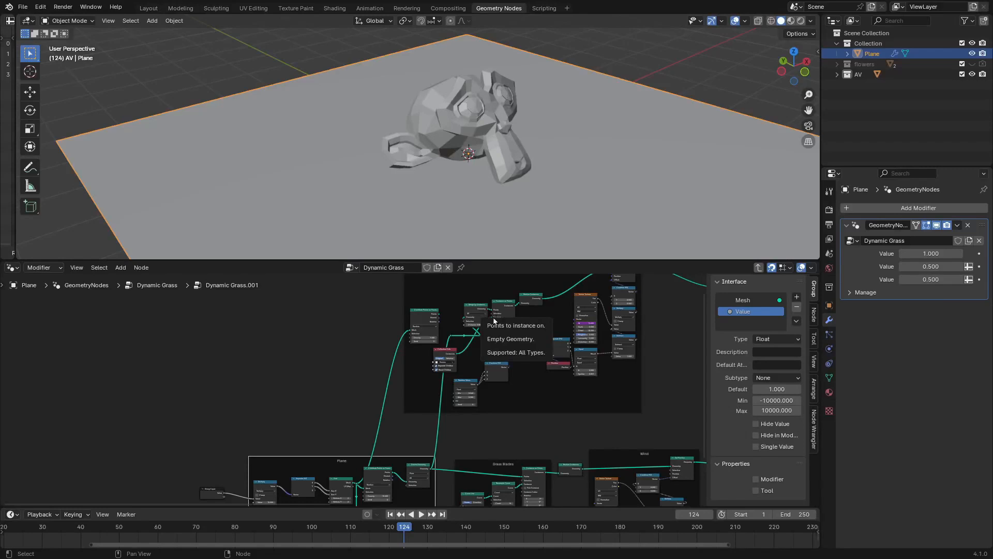
scroll(450, 412, "up", 2)
middle_click_drag(357, 392, 503, 358, "ctrl")
scroll(519, 380, "down", 8)
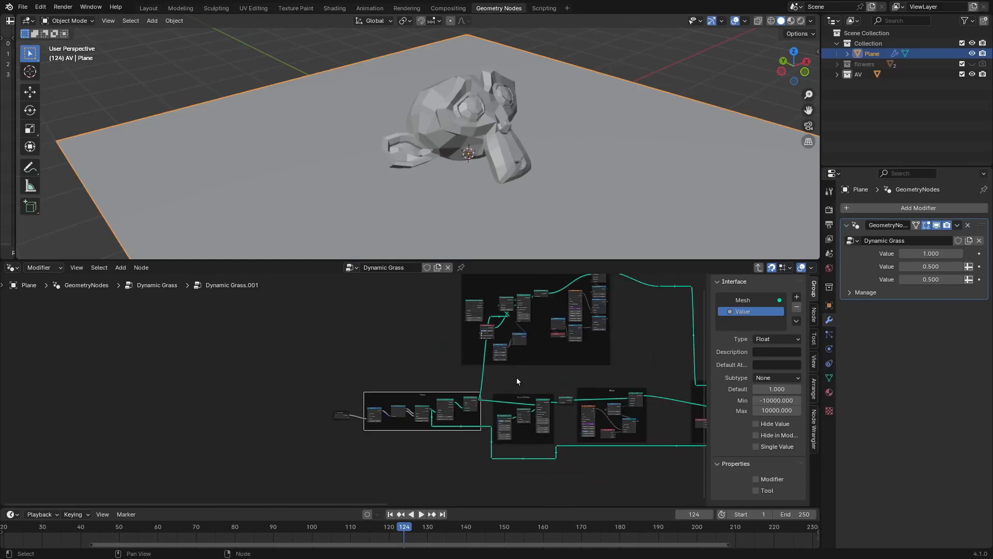
Expose Delete Geometry's Selection and the grass blades' Instance on Points Rotation as inputs on the group's Group Input node
middle_click_drag(453, 420, 494, 428)
scroll(494, 428, "up", 10)
middle_click_drag(663, 443, 468, 400)
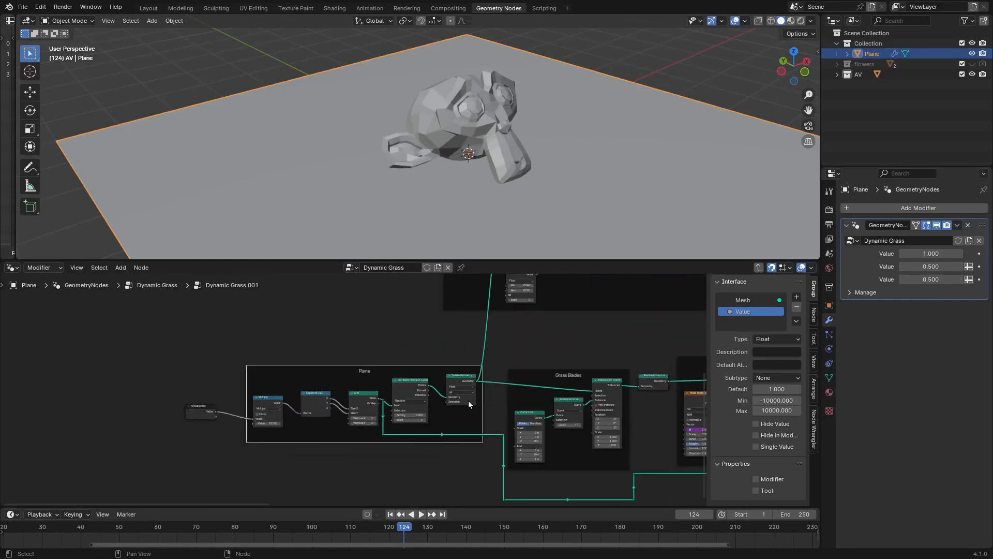
scroll(468, 399, "up", 2)
left_click_drag(491, 408, 149, 429)
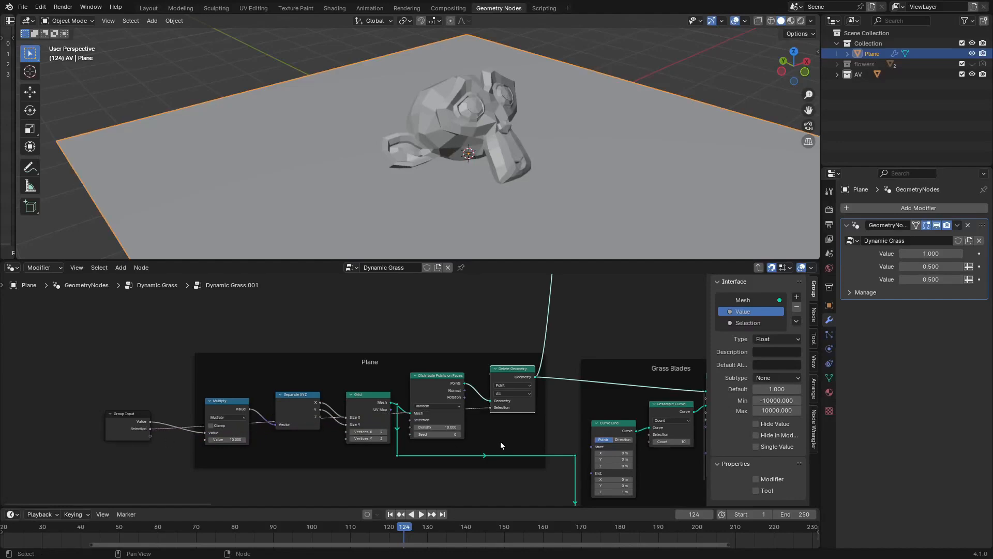
middle_click_drag(509, 442, 170, 443)
middle_click_drag(259, 446, 504, 361)
left_click_drag(610, 342, 113, 353)
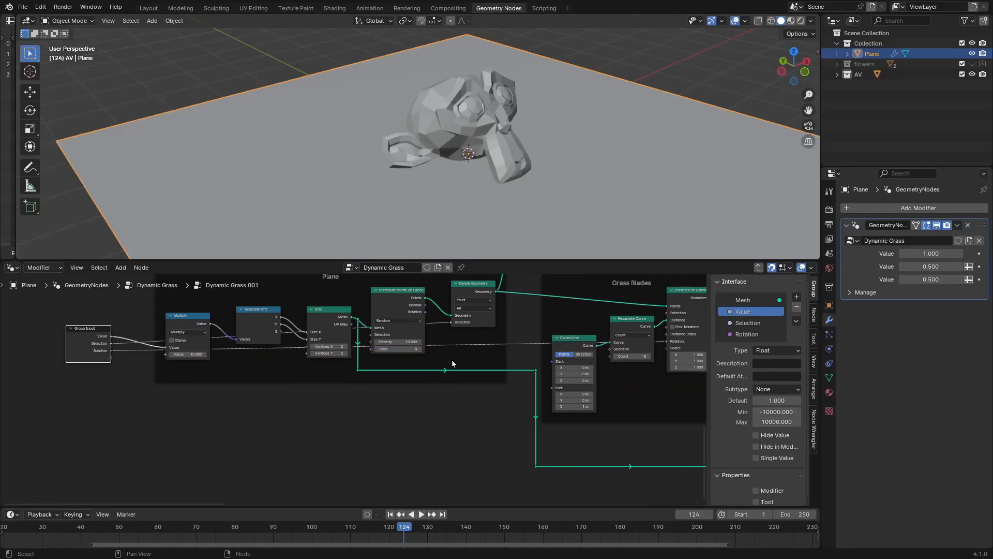
Return to the parent node tree and connect And's Boolean to the group's Selection and the second Align Euler's Rotation to its Rotation
key("Tab")
scroll(249, 447, "up", 4)
middle_click_drag(241, 449, 533, 399)
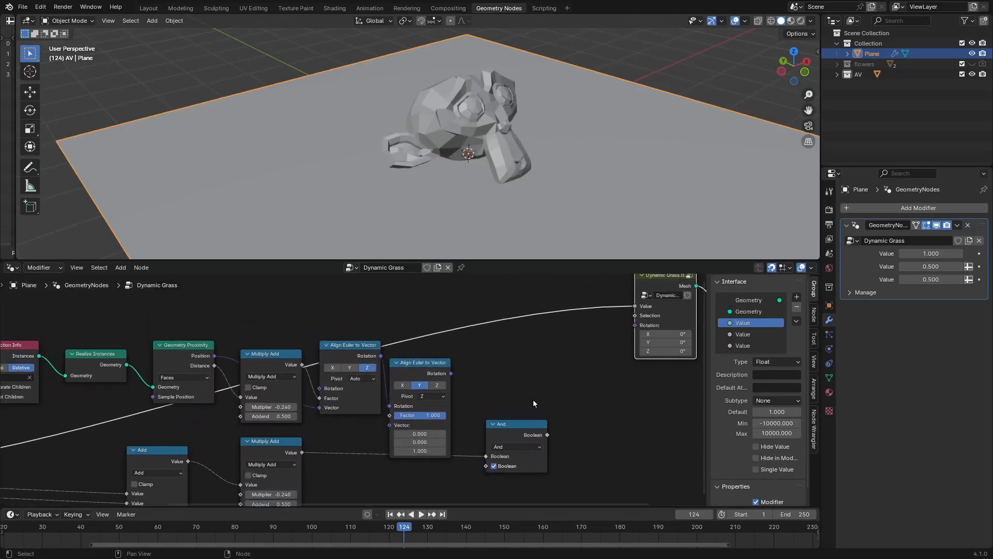
left_click_drag(547, 436, 573, 423)
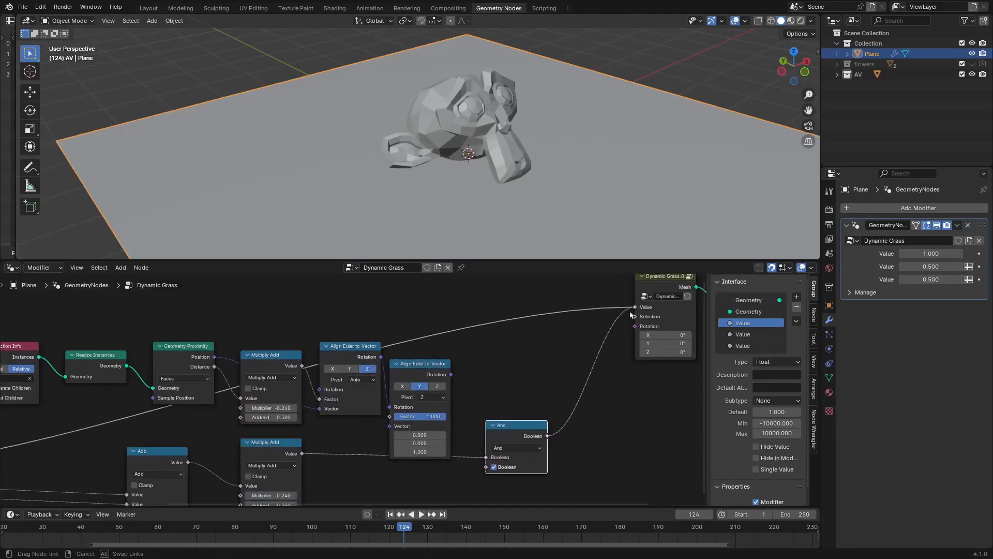
left_click_drag(450, 374, 544, 358)
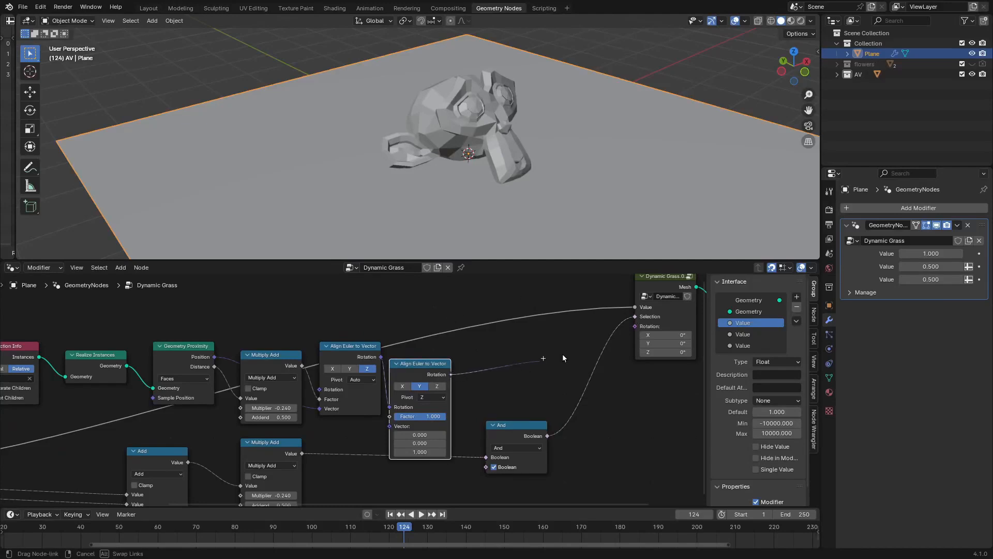
left_click_drag(629, 334, 627, 335)
Move the Group Input node, expose Collection Info's Collection through it as a modifier input, and enable Separate Children
middle_click_drag(315, 435, 474, 370)
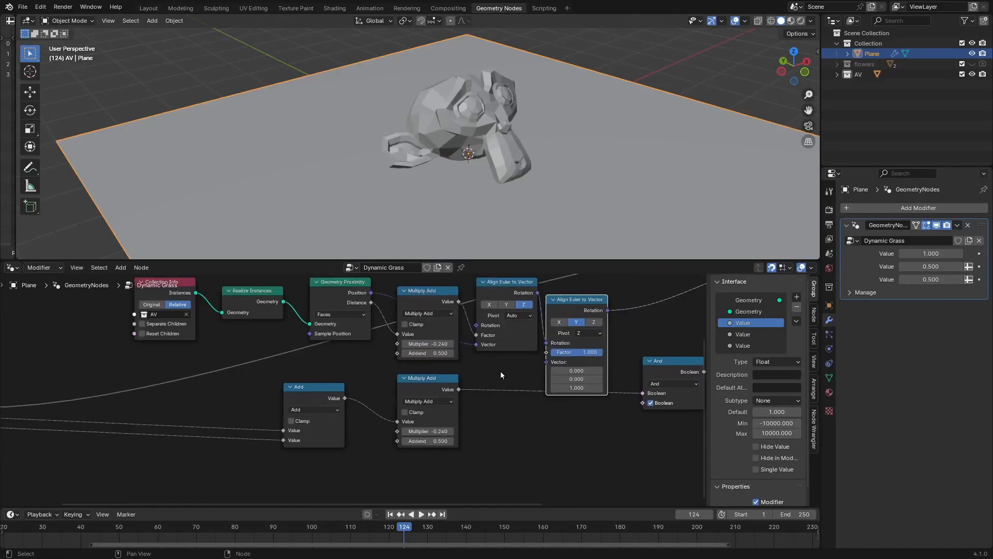
middle_click_drag(548, 358, 349, 412)
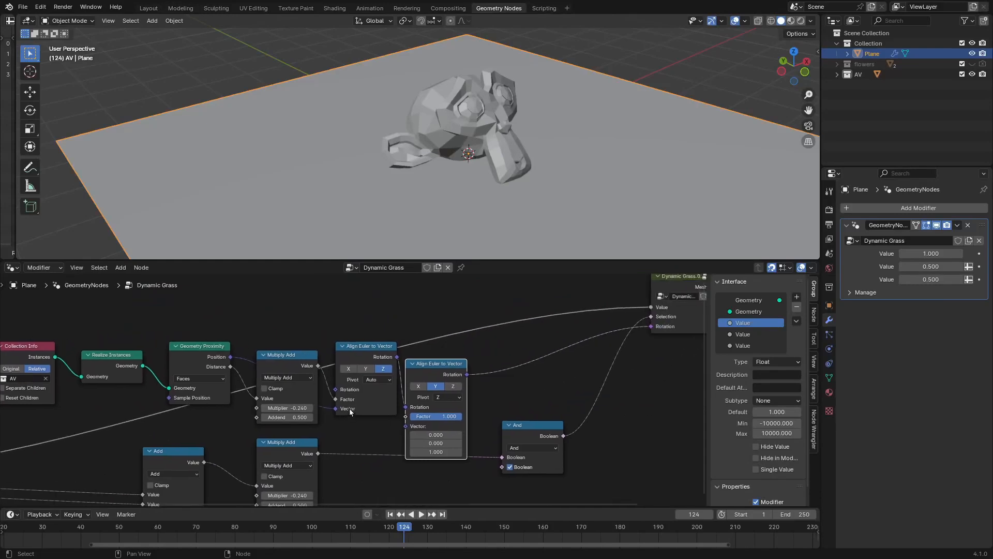
middle_click_drag(470, 183, 499, 186)
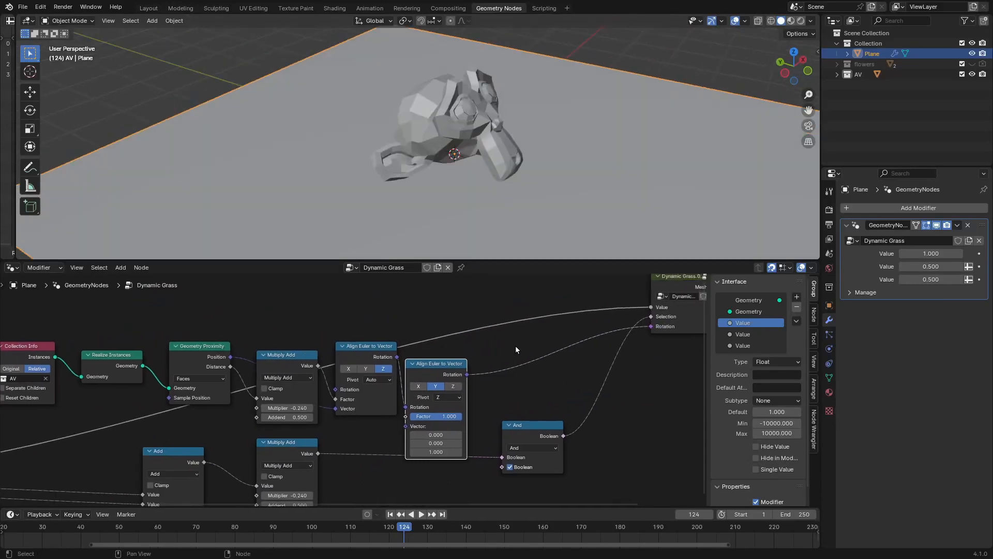
scroll(516, 350, "down", 3)
middle_click_drag(119, 421, 400, 390)
left_click_drag(206, 409, 220, 346)
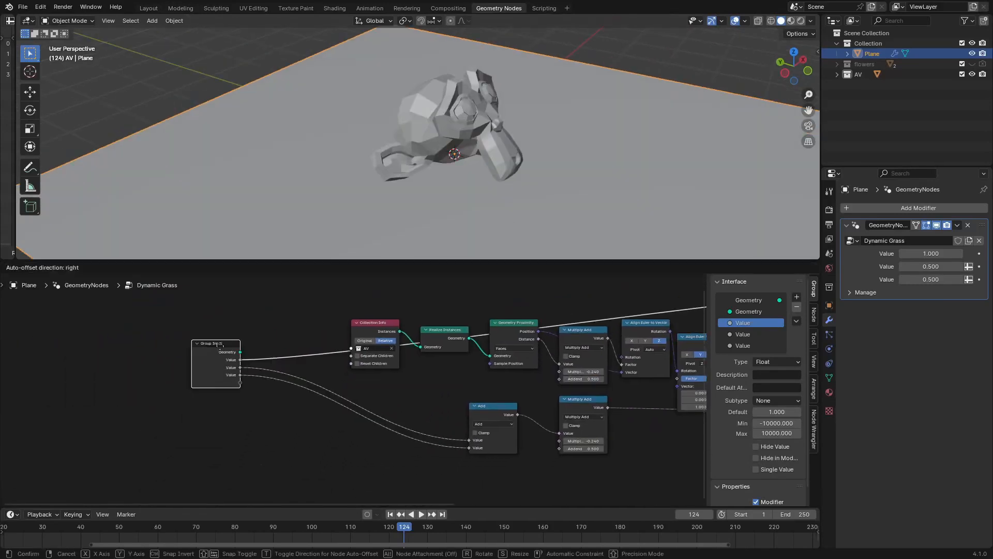
scroll(306, 347, "up", 2)
middle_click_drag(306, 347, 394, 409)
left_click_drag(404, 392, 252, 422)
middle_click_drag(442, 402, 347, 407)
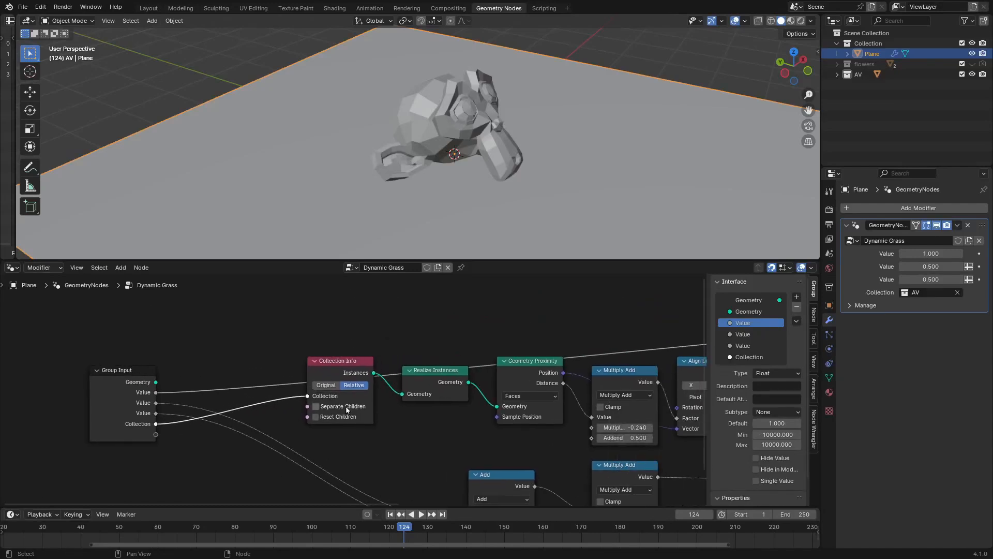
scroll(476, 377, "down", 1)
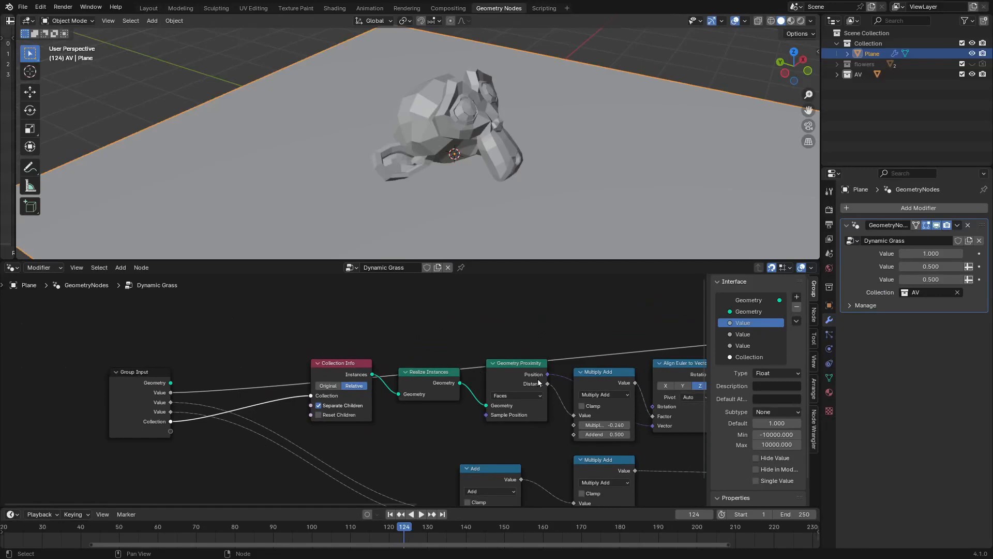
Connect Geometry Proximity's Distance to the lower Multiply Add's Value input and the Add node's Value to its Addend
middle_click_drag(538, 383, 370, 315)
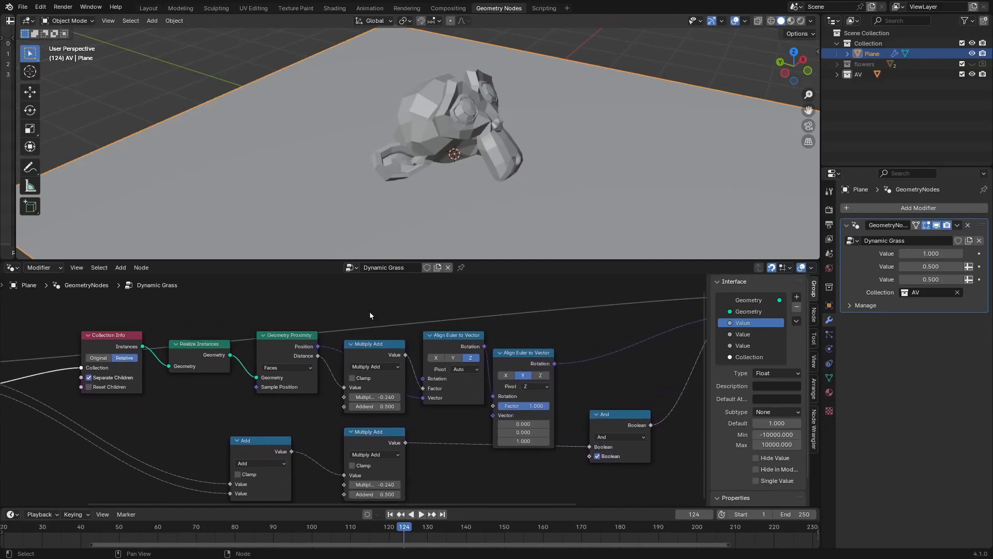
mouse_move(505, 144)
middle_mouse_down()
mouse_move(497, 126)
mouse_move(508, 72)
mouse_move(509, 140)
middle_mouse_up()
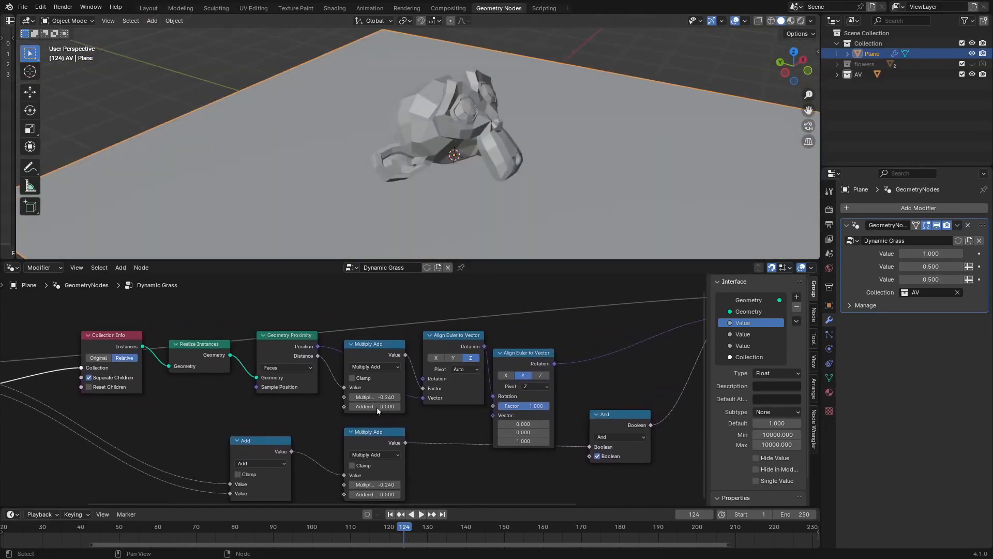
scroll(375, 404, "up", 2)
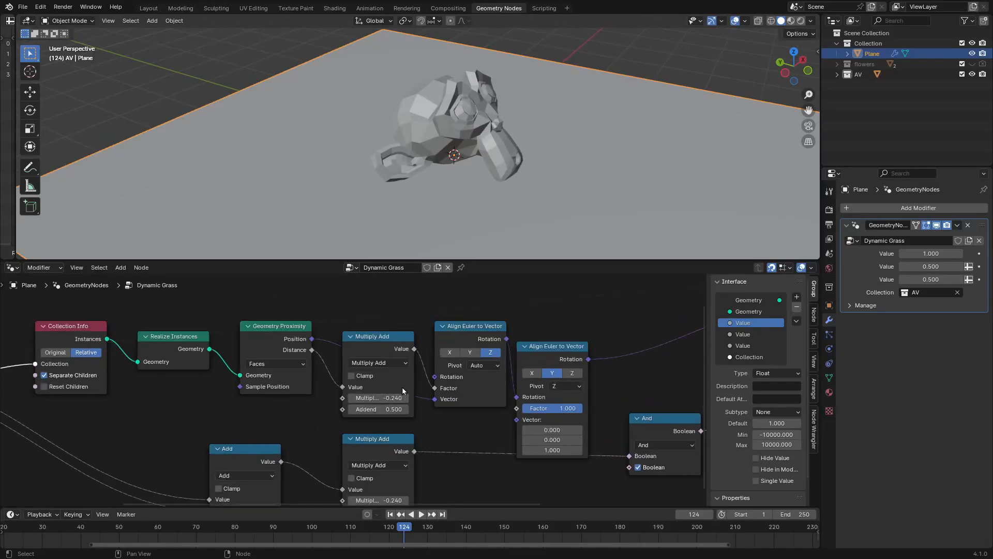
left_click_drag(305, 343, 331, 458)
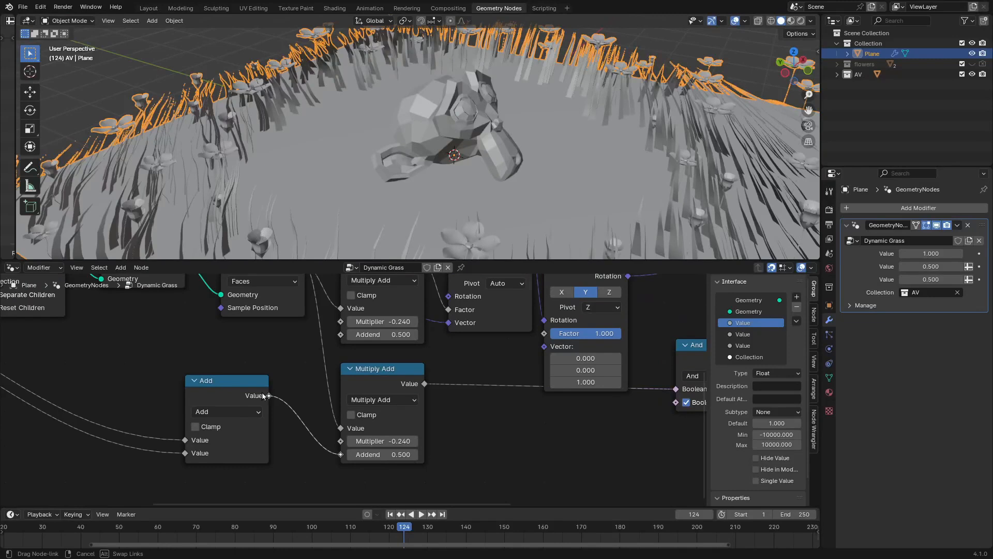
left_click_drag(263, 396, 266, 396)
Set the modifier's second Value input to about -0.471 and inspect the grass around the AV object from above
middle_click_drag(489, 142, 524, 145)
scroll(493, 127, "down", 5)
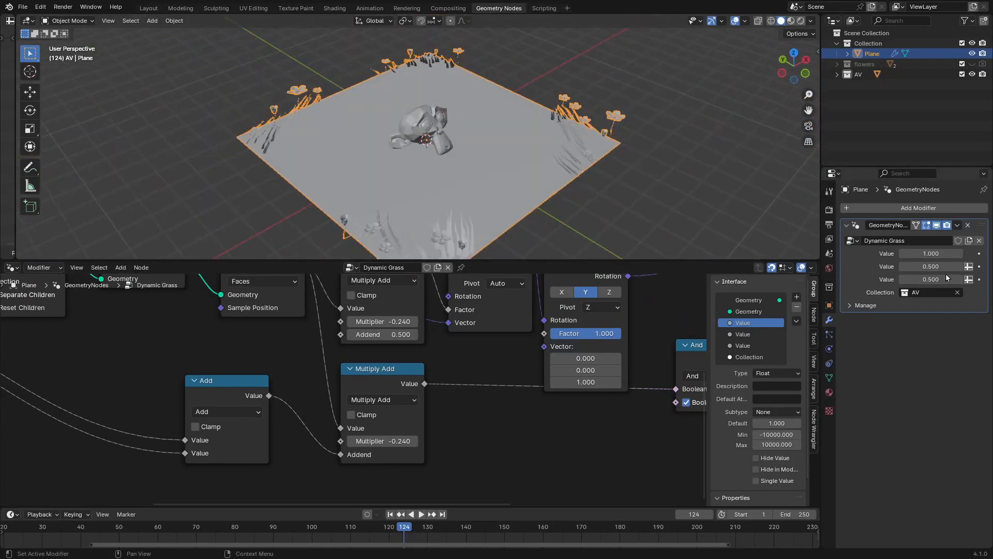
left_click_drag(931, 266, 880, 266)
key("KP_7")
scroll(570, 223, "up", 2)
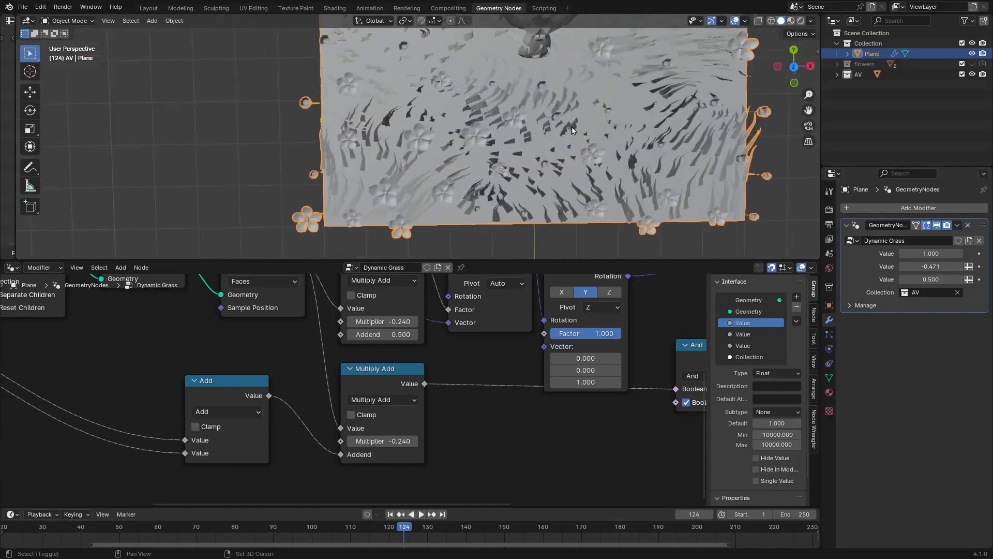
middle_click_drag(522, 155, 522, 236, "shift")
scroll(533, 212, "up", 3)
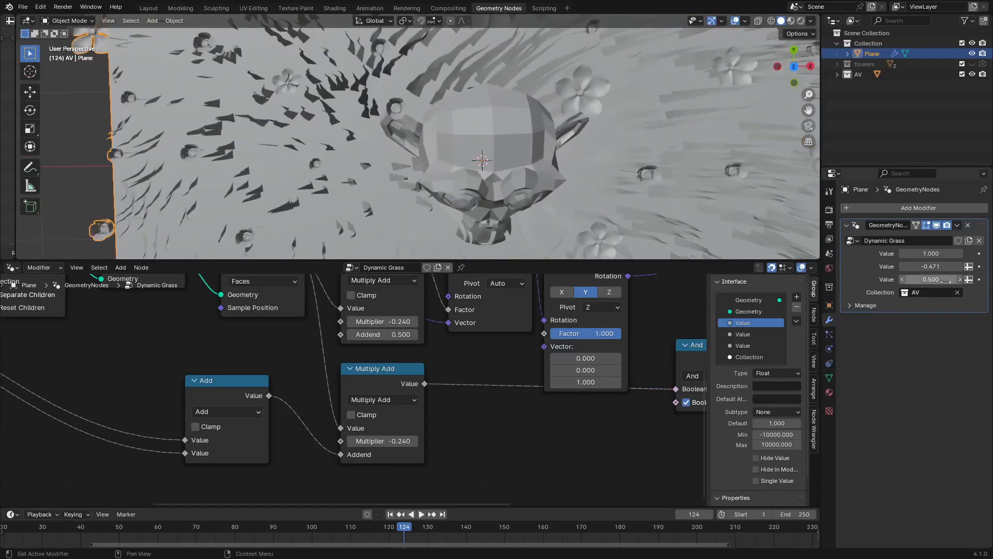
Set the modifier's second Value input to about -0.422 and check the grass around the AV object in wireframe and solid shading
left_click_drag(931, 267, 933, 266)
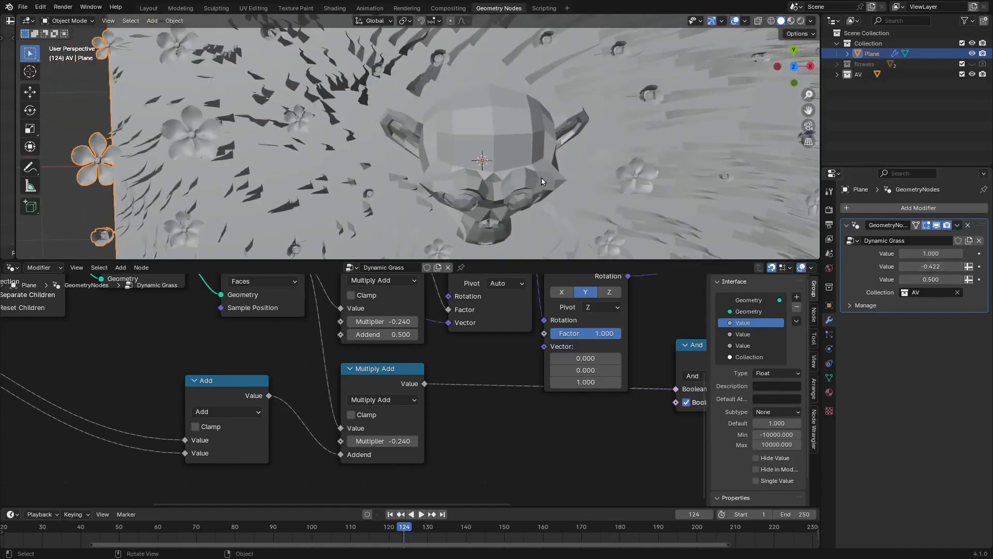
key("shift+z")
mouse_move(570, 184)
middle_mouse_down()
mouse_move(543, 160)
mouse_move(559, 137)
mouse_move(578, 117)
mouse_move(628, 162)
mouse_move(632, 115)
mouse_move(527, 194)
middle_mouse_up()
key("shift+z")
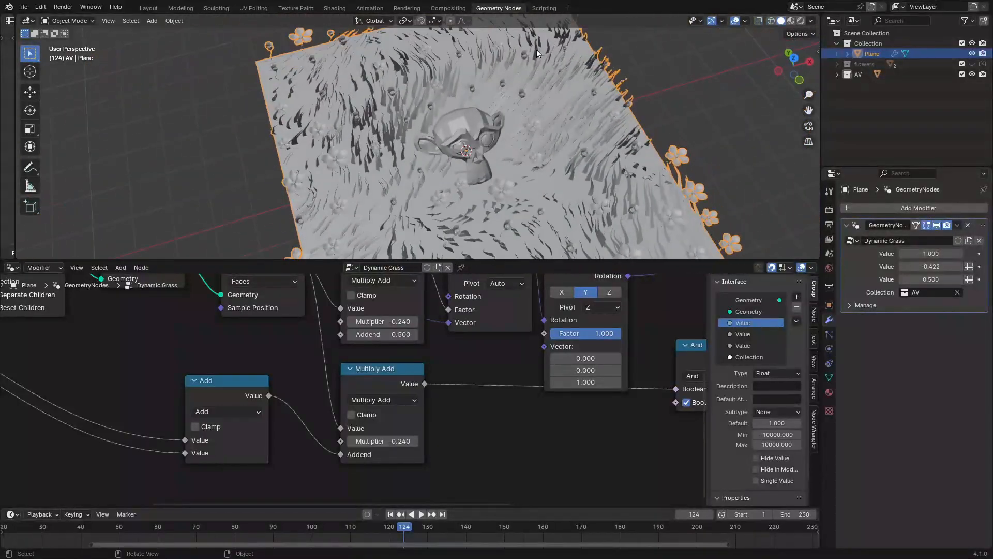
Check the grass field and the Dynamic Grass node tree, and save the file
middle_click_drag(538, 53, 631, 130)
key("Home")
key("Home")
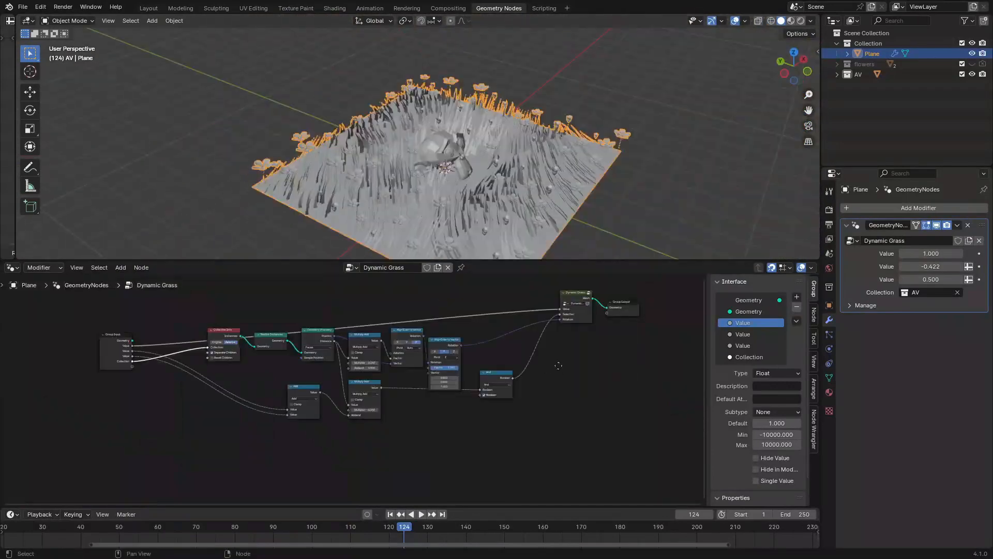
scroll(558, 365, "up", 5)
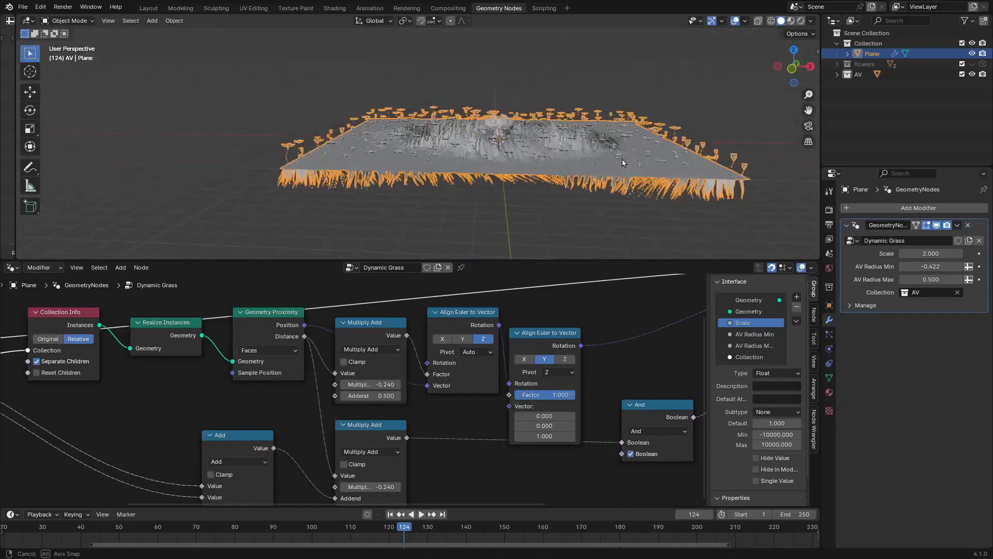
middle_click_drag(623, 163, 613, 204)
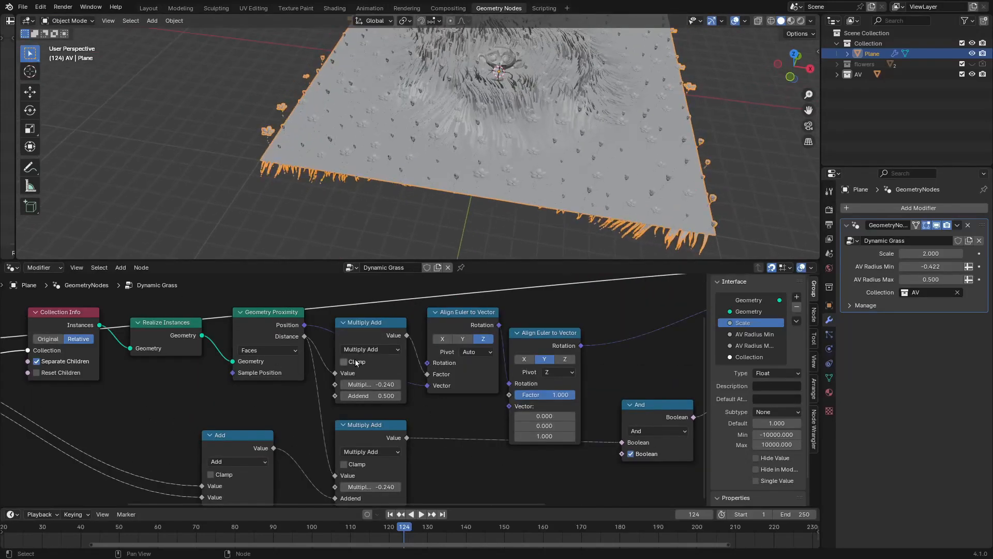
middle_click_drag(488, 151, 579, 120)
scroll(538, 376, "up", 5)
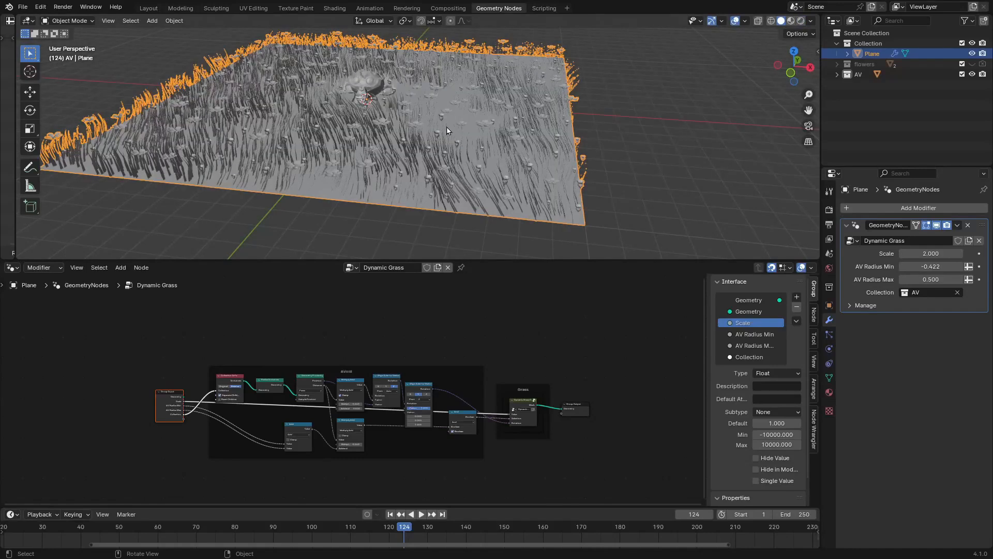
key("ctrl+s")
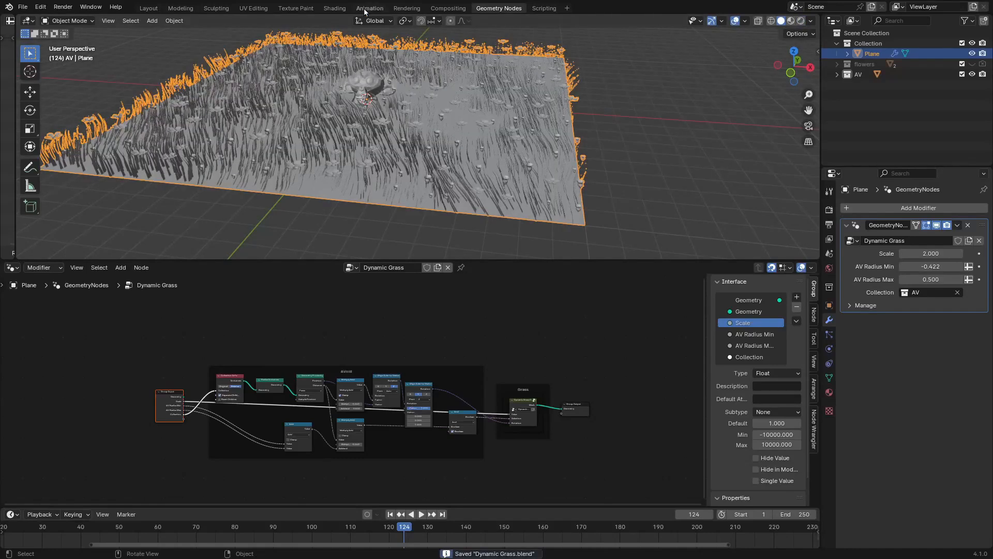
Switch to the Shading workspace, assign the existing Material to the Plane, and delete its Principled BSDF node
left_click(334, 8)
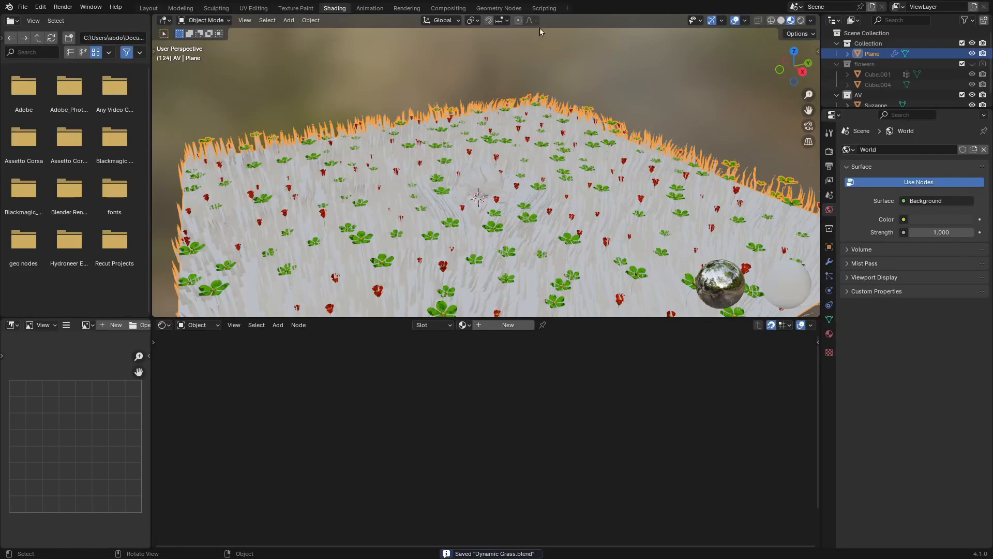
middle_click_drag(545, 257, 461, 345)
left_click(463, 326)
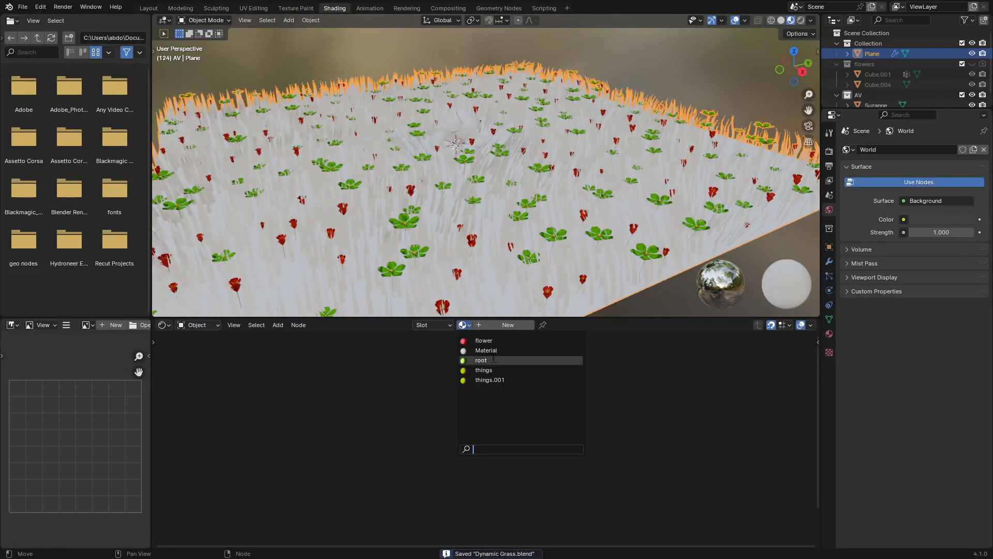
left_click(491, 350)
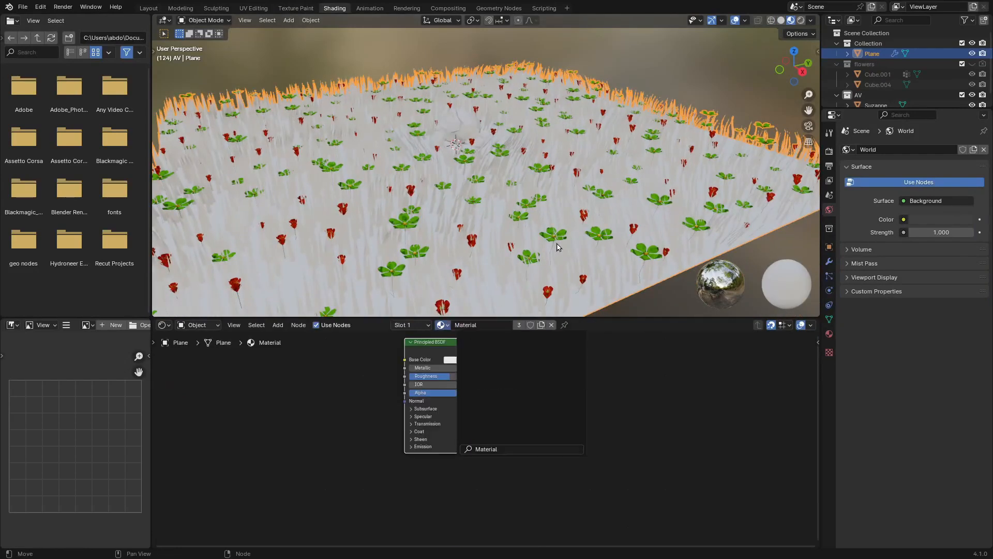
key("x")
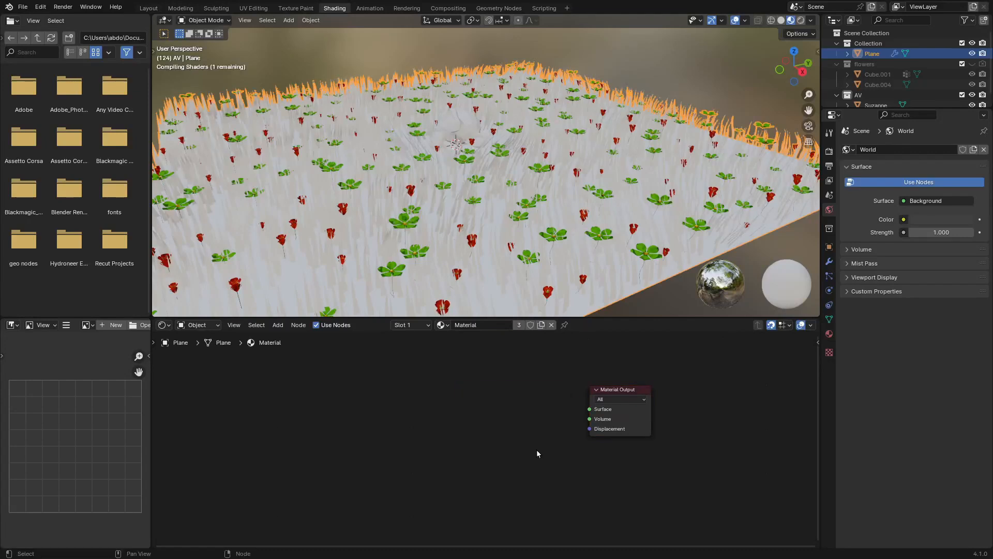
Add a Noise Texture node to the material and place it well before the Material Output
key("shift+a")
left_click(468, 380)
type("noise")
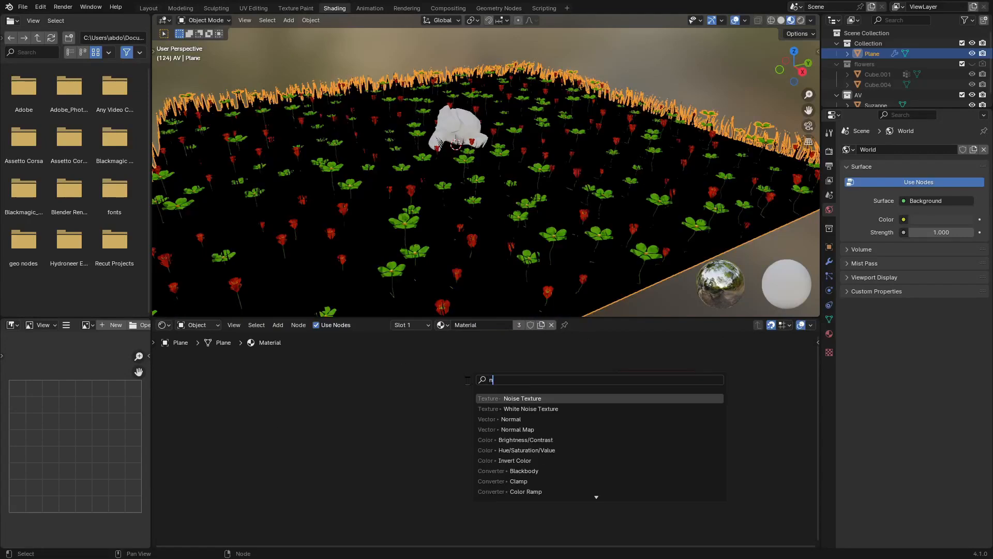
left_click(511, 398)
left_click(265, 414)
Add a Color Ramp node between the Noise Texture and the Material Output
key("shift+a")
left_click(429, 368)
type("colo")
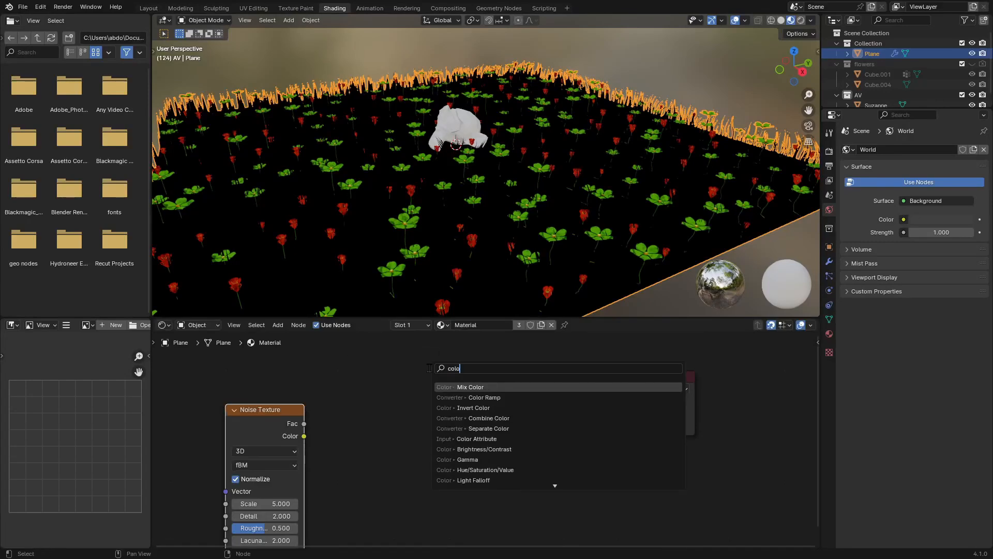
type("r ramp")
key("Return")
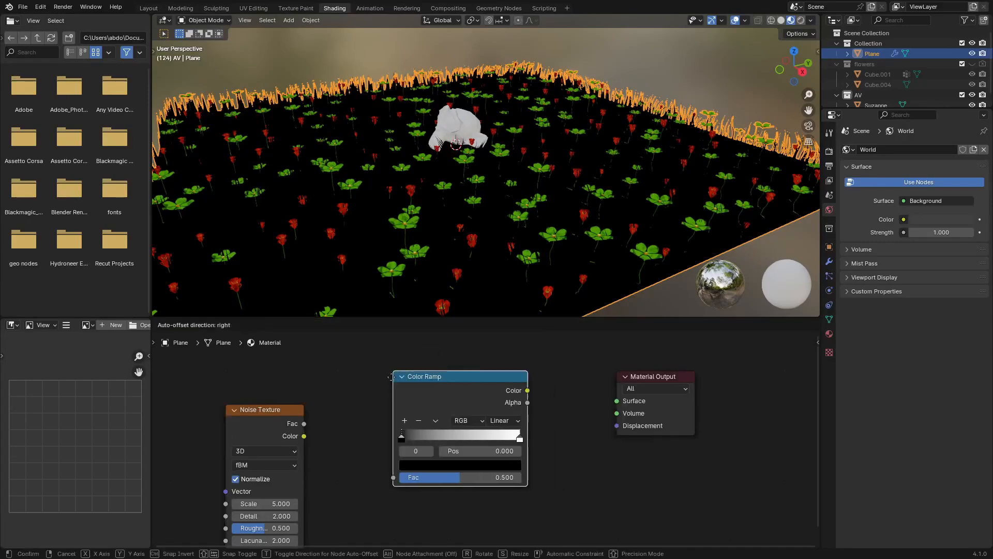
left_click(396, 369)
Add an Emission node and link Color Ramp's Color to its Color and its Emission output to Material Output's Surface
key("shift+a")
left_click(569, 354)
type("em")
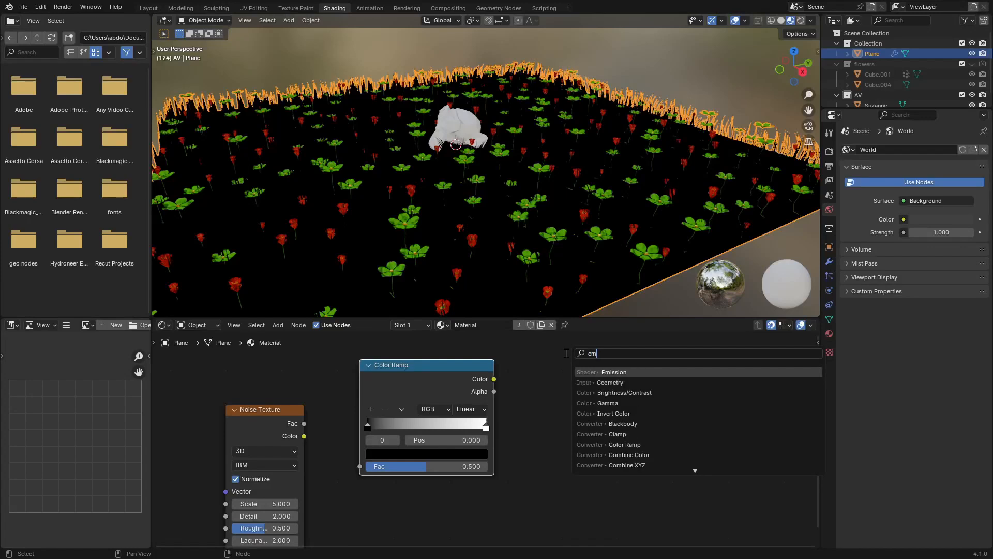
type("isso")
key("Return")
left_click(520, 389)
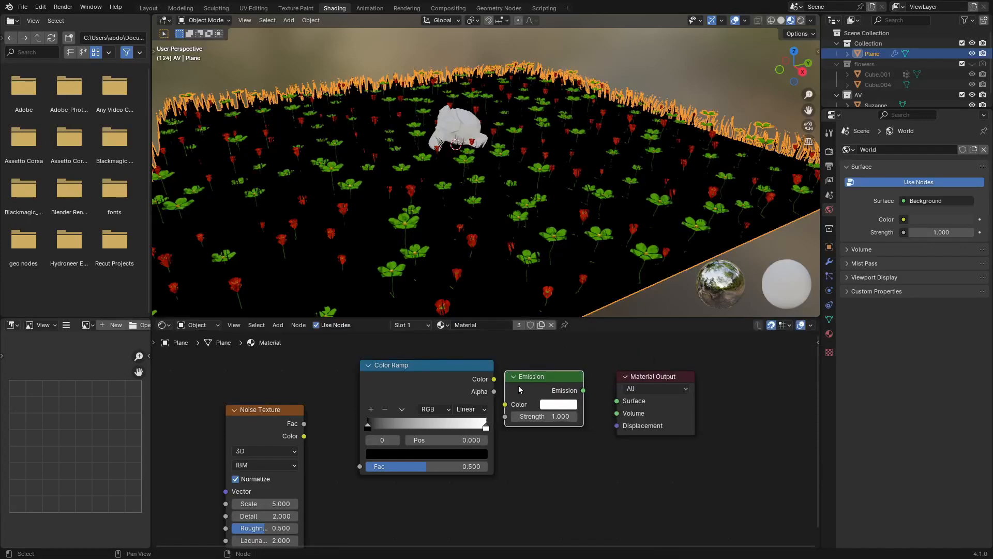
left_click_drag(494, 379, 505, 404)
left_click_drag(584, 390, 616, 401)
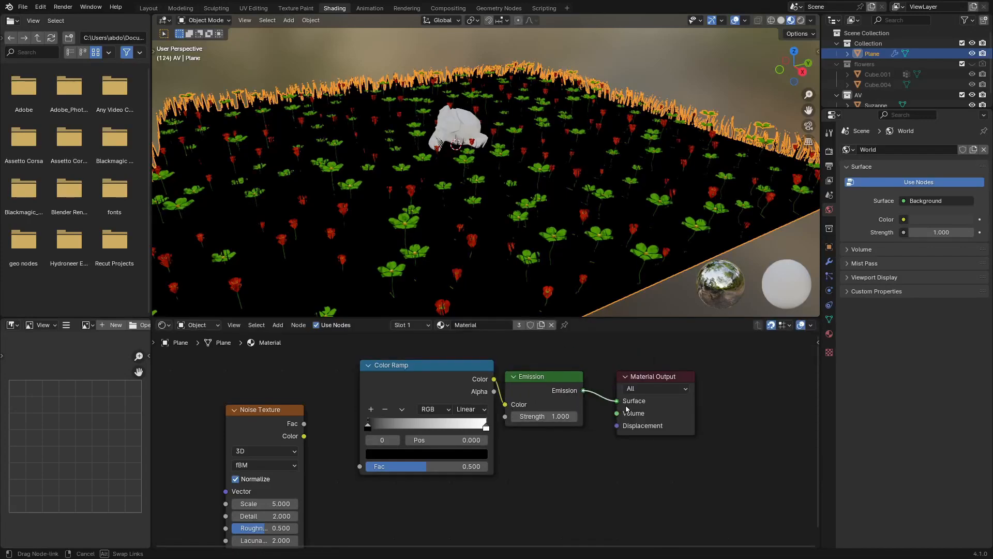
Connect the Noise Texture's Fac output to the Color Ramp's Fac input and inspect the shaded grass
scroll(570, 436, "up", 2)
scroll(524, 434, "up", 2)
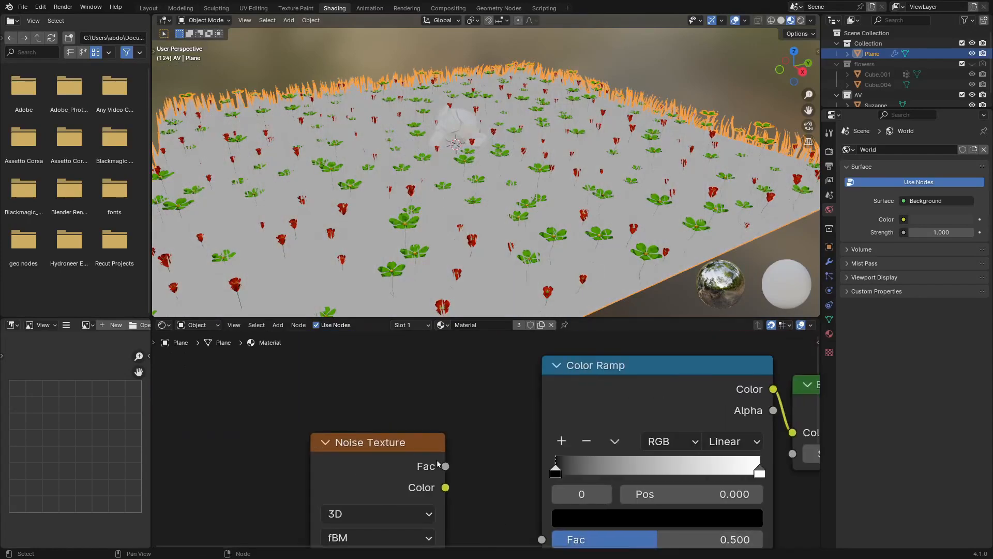
left_click_drag(445, 466, 541, 539)
middle_click_drag(559, 473, 435, 454)
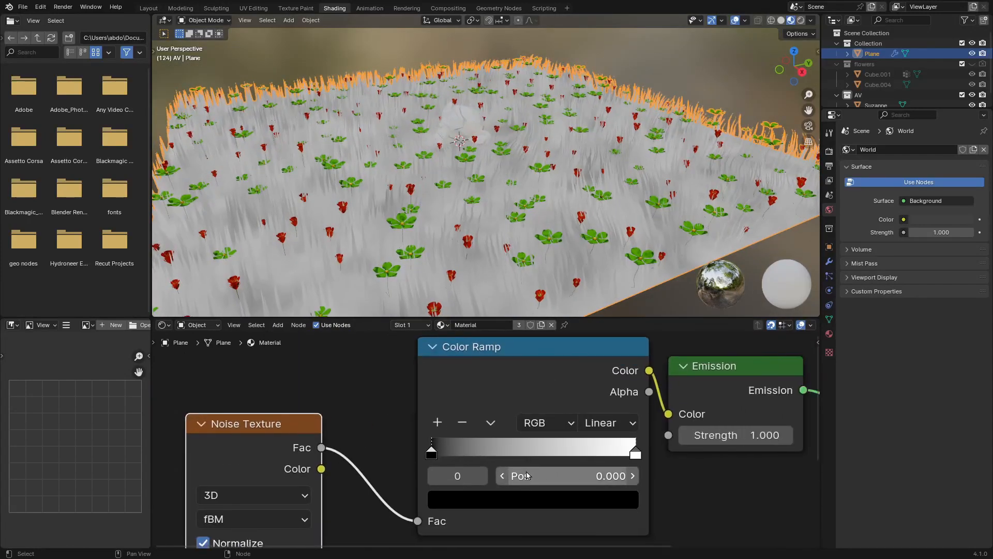
scroll(526, 190, "down", 5)
scroll(526, 189, "up", 2)
mouse_move(526, 190)
middle_mouse_down()
mouse_move(492, 192)
mouse_move(482, 177)
middle_mouse_up()
Switch to the Layout workspace, frame the monkey head low across the grass, and add a camera aligned to that view
left_click(148, 8)
scroll(389, 174, "down", 5)
middle_click_drag(385, 170, 520, 231)
scroll(519, 231, "up", 4)
middle_click_drag(546, 269, 505, 270)
key("shift+a")
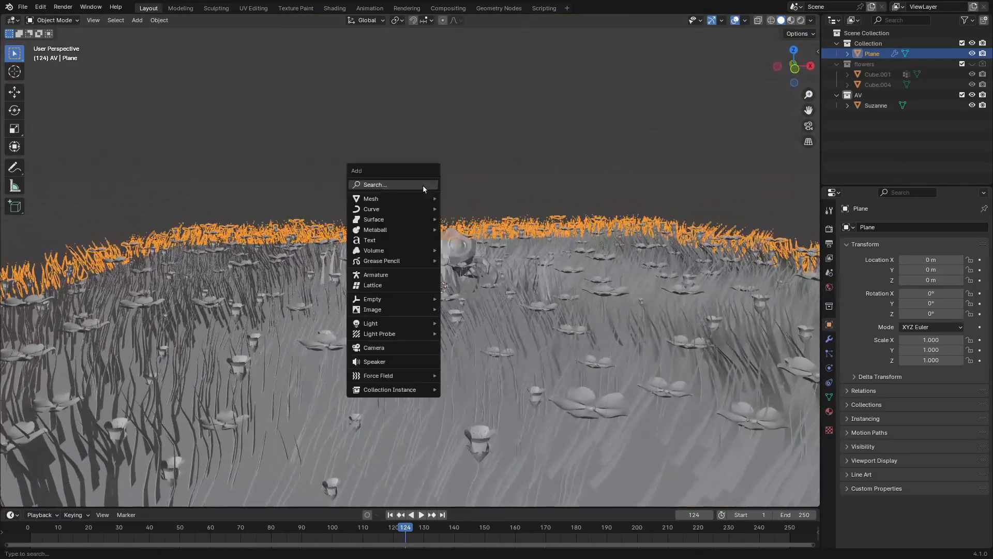
key("Return")
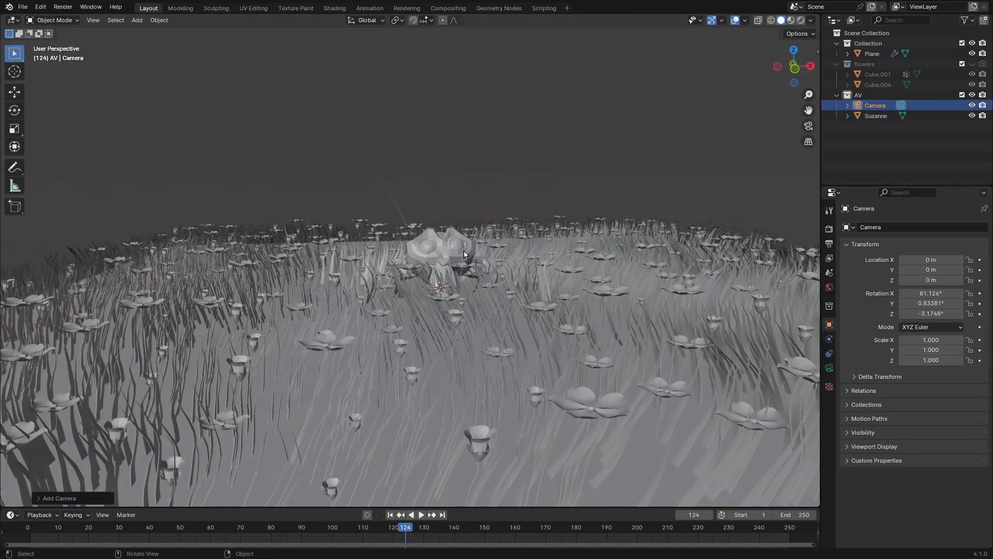
key("ctrl+alt+KP_0")
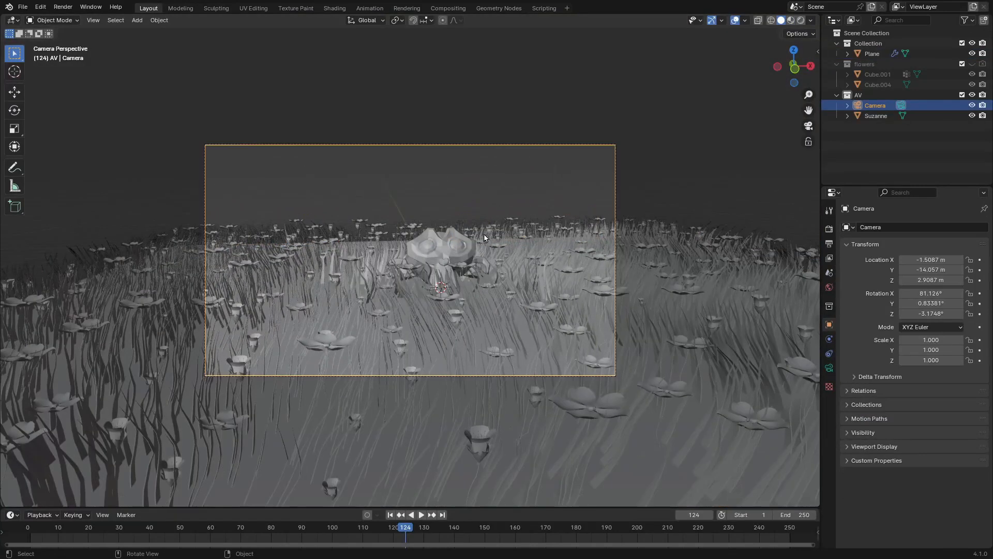
Import the day-sky-clouds-anime-background image from the important textures folder as a plane
scroll(492, 279, "up", 1)
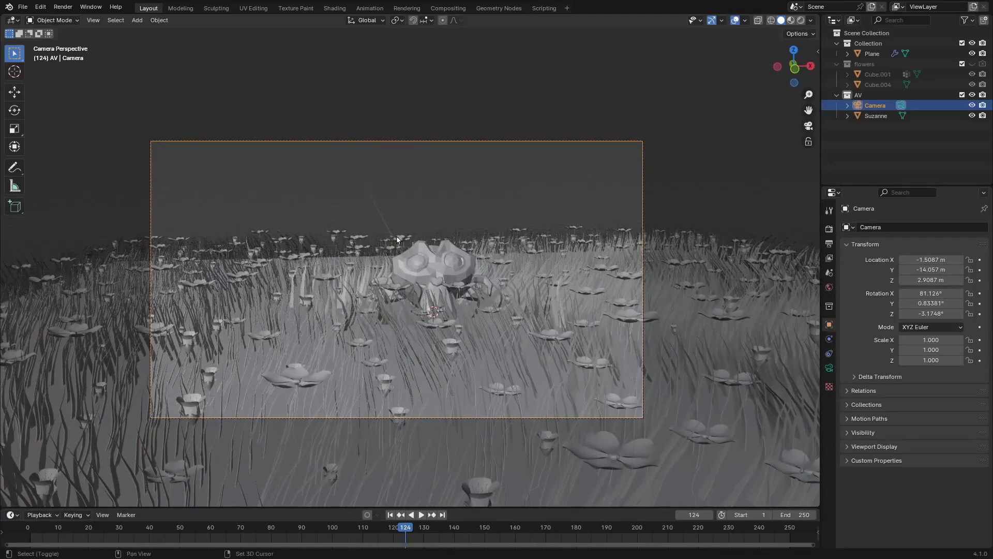
key("shift+a")
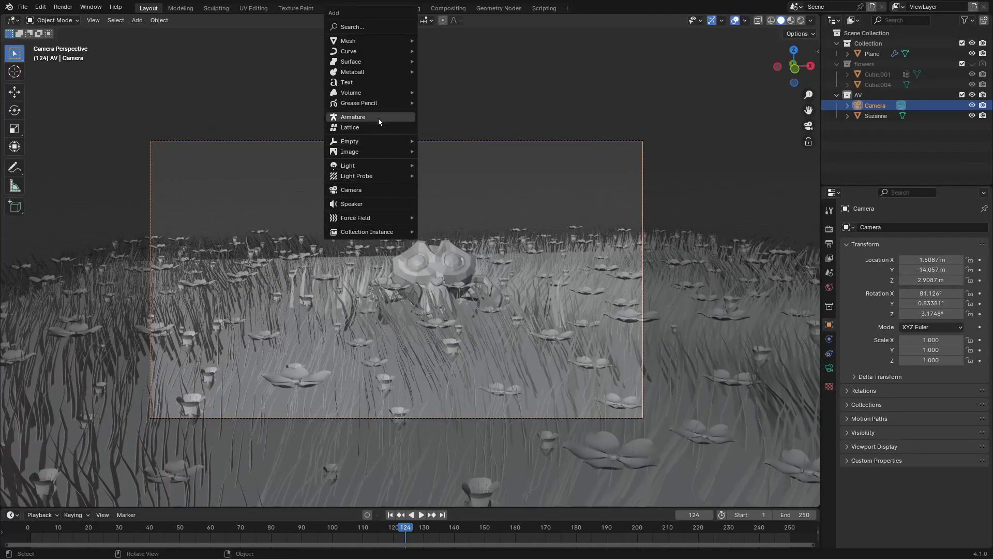
mouse_move(372, 103)
mouse_move(372, 152)
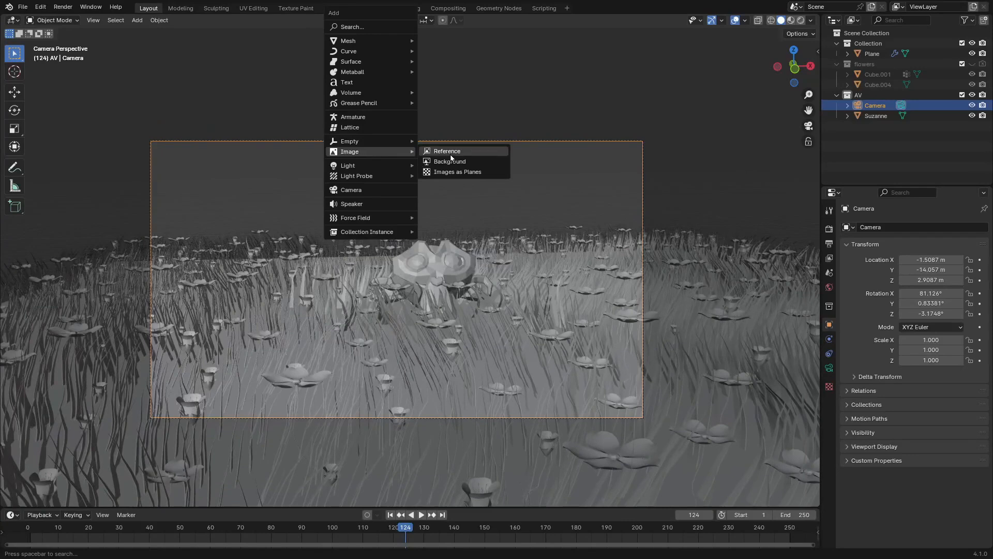
left_click(460, 176)
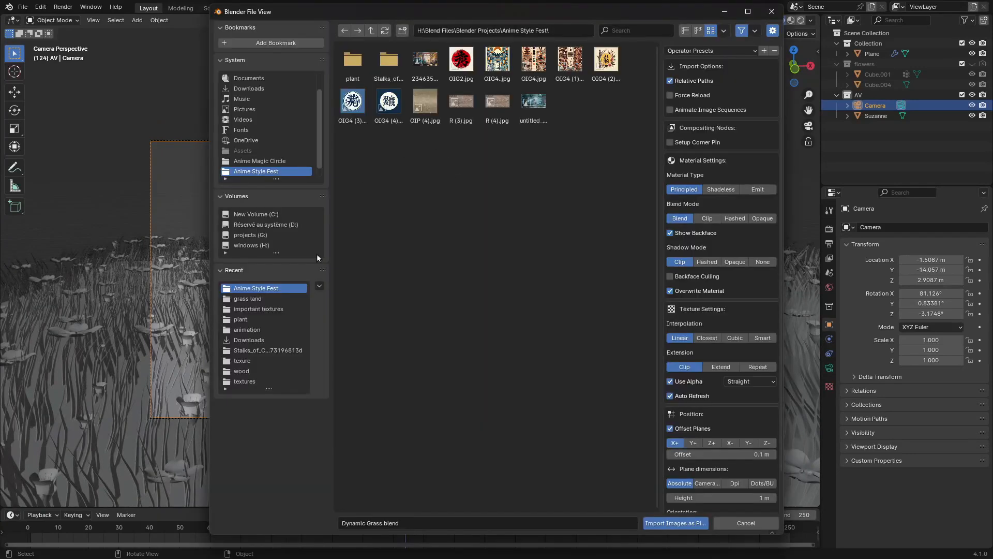
left_click(254, 309)
double_click(531, 274)
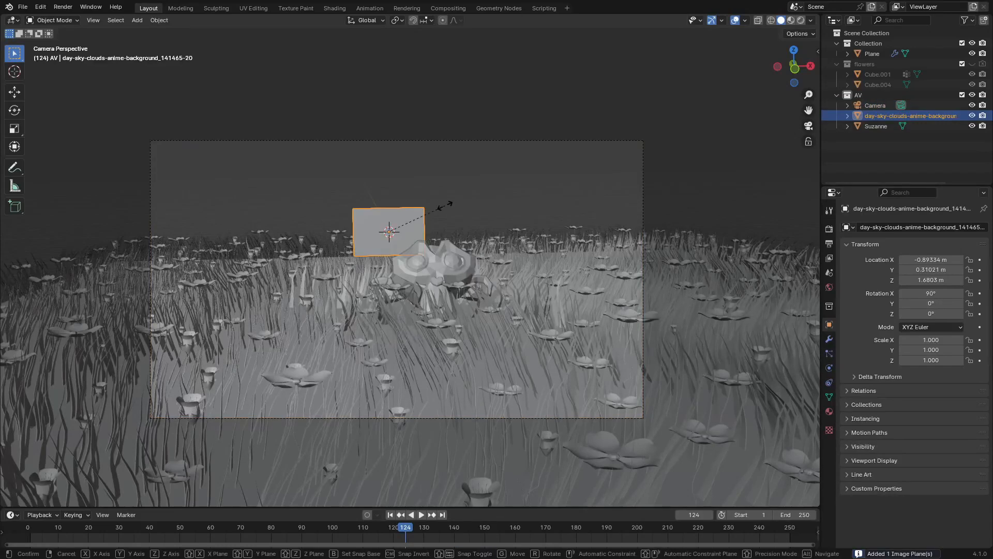
Scale the sky image plane up to about 6.35 and take it out of the AV collection into the Scene Collection
key("s")
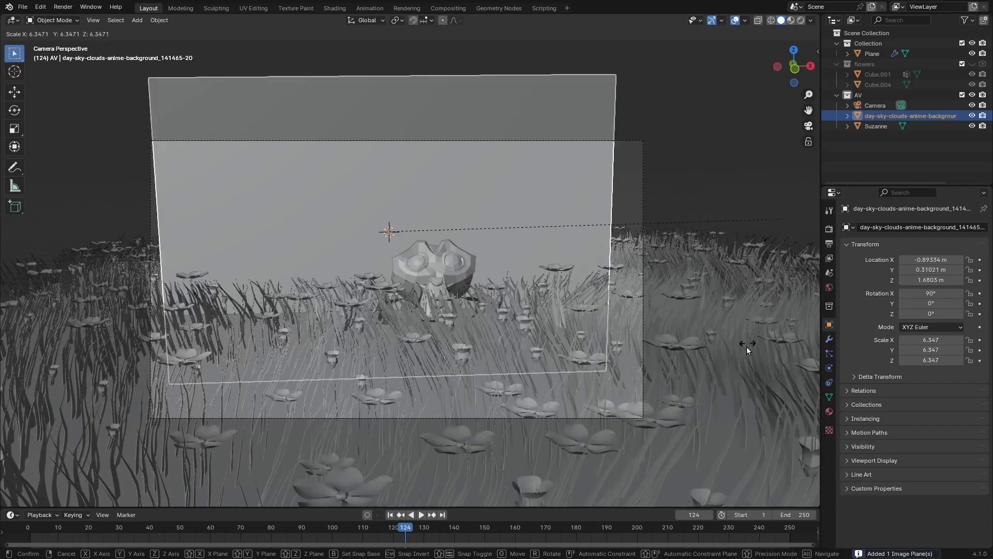
left_click(520, 382)
left_click(520, 383)
middle_click_drag(459, 333, 470, 335)
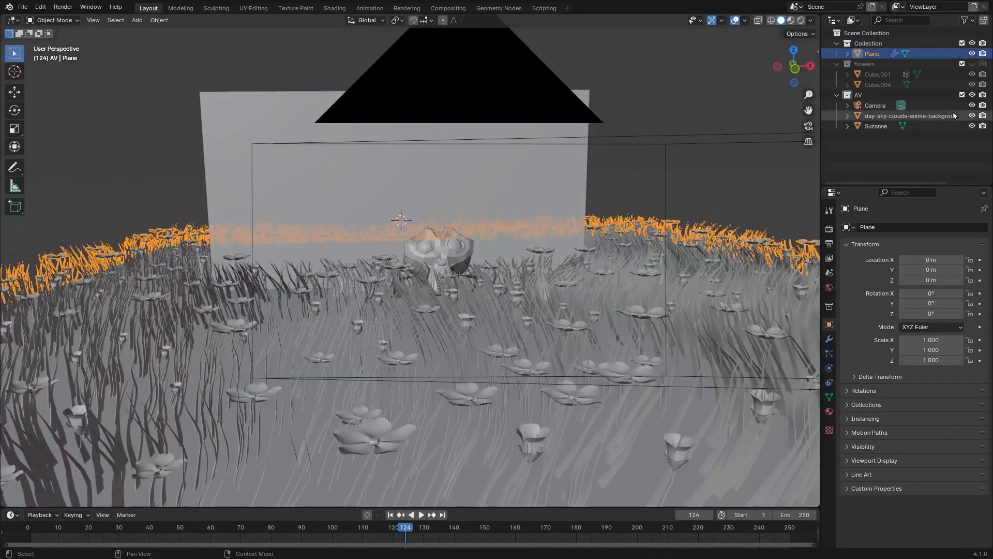
left_click_drag(912, 114, 753, 135)
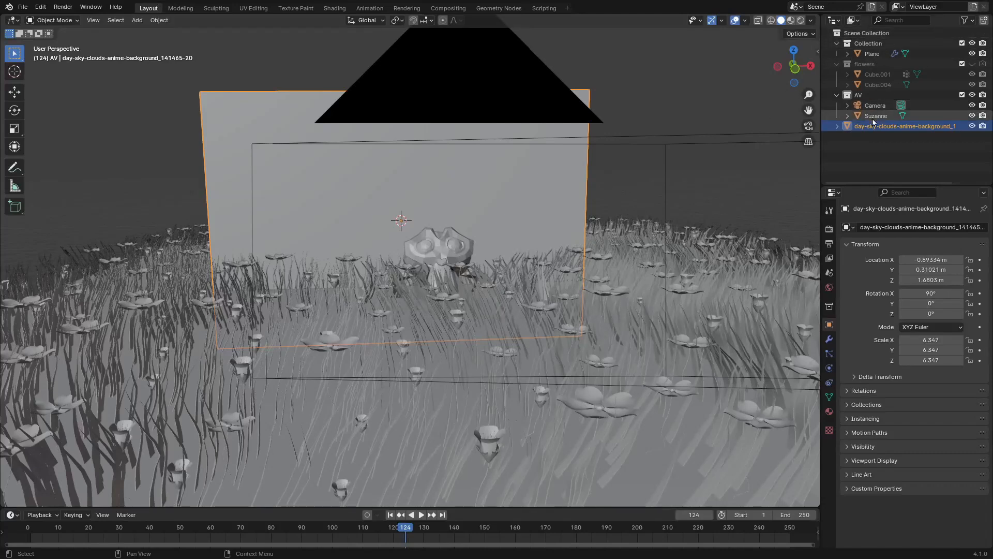
Enlarge the sky image plane to a scale of about 11.5 and push it back along Y to about 17.2 m
key("s")
left_click(576, 275)
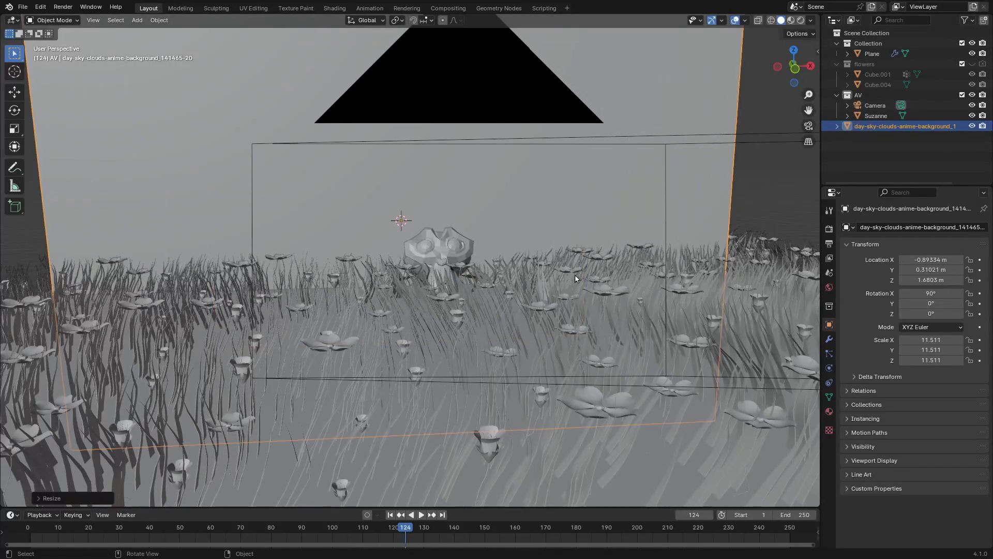
key("g")
key("y")
left_click(550, 243)
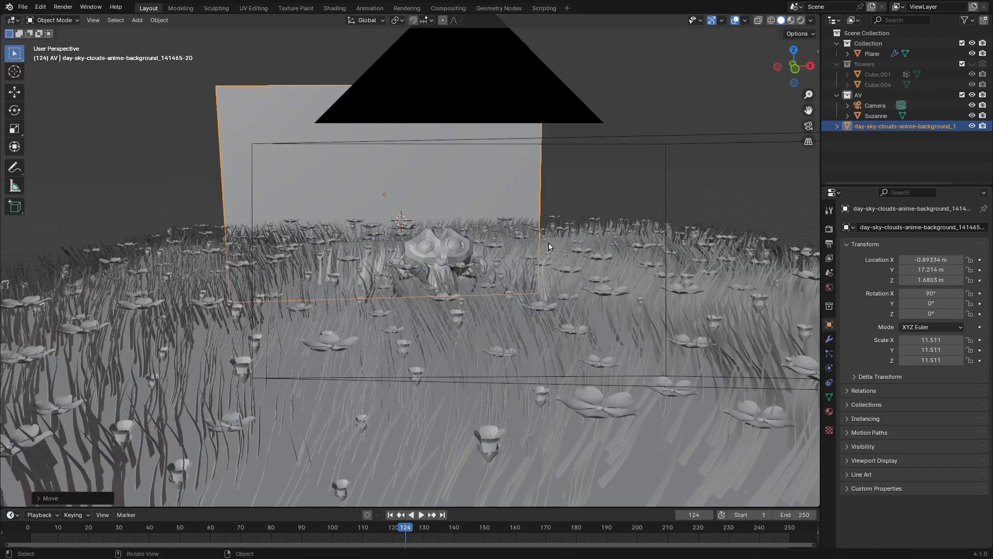
Look through the camera and scale the sky image plane to about 15.4 to fill more of the frame
key("KP_0")
key("s")
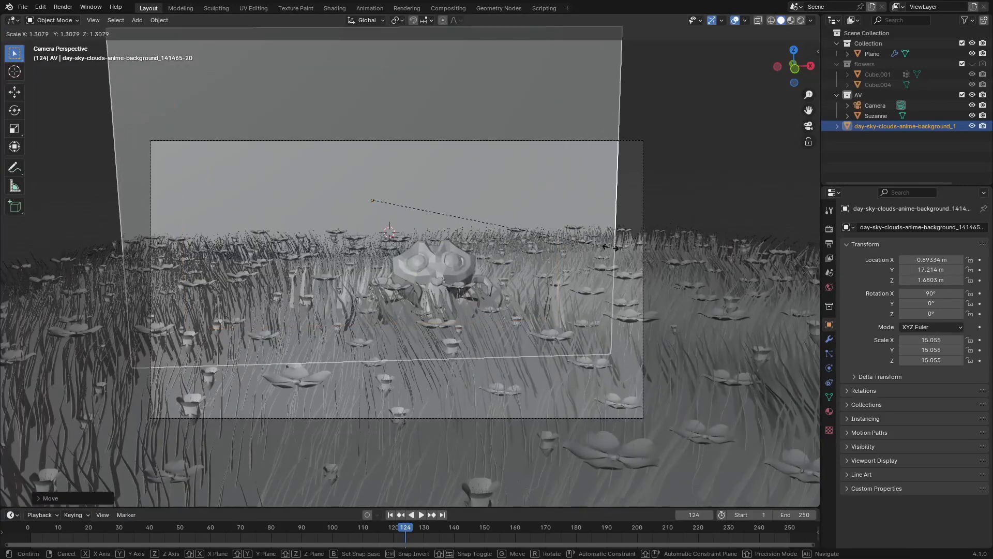
left_click(550, 248)
Move the sky image plane to about 0.64 m in X and lower it to about 0.74 m in Z
key("g")
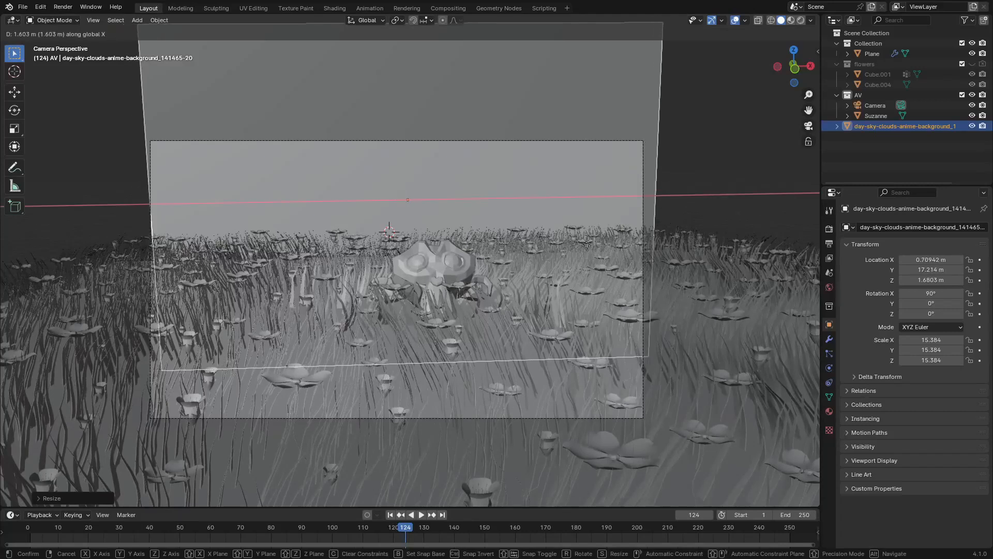
left_click(574, 251)
key("g")
key("z")
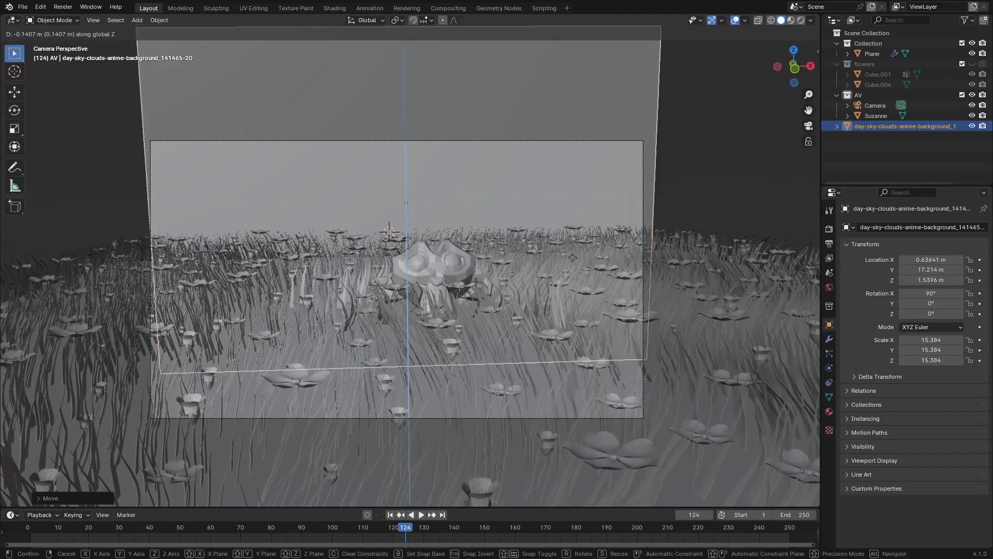
left_click(569, 285)
In rendered shading, raise the sky image plane to about 2.11 m in Z and scale it to about 15.88
key("z")
left_click(536, 137)
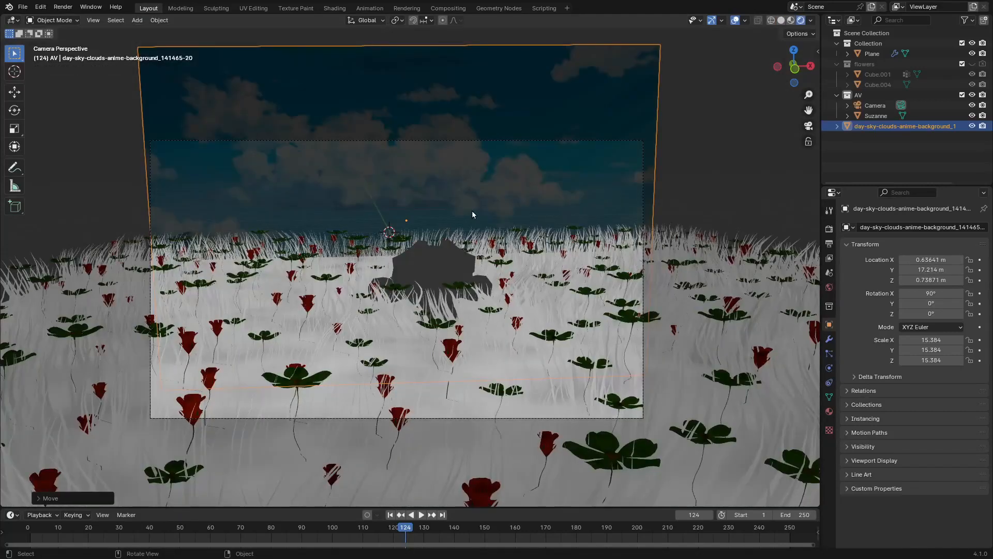
key("ctrl+space")
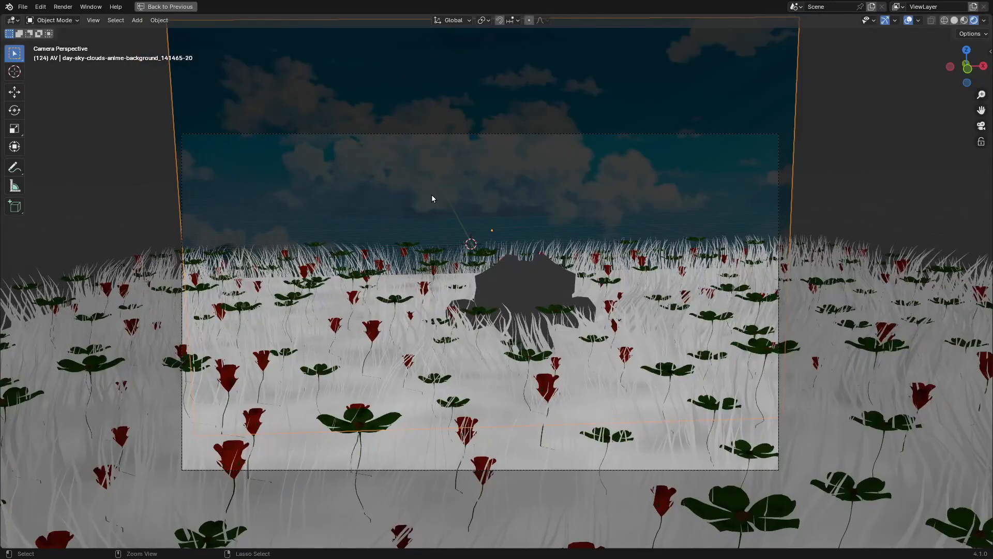
key("ctrl+space")
key("g")
key("z")
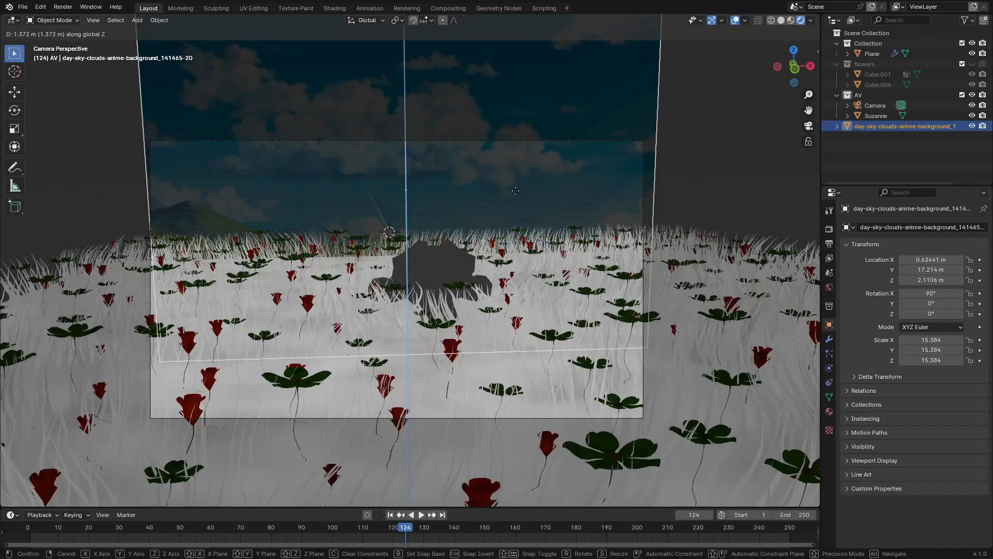
left_click(513, 178)
key("s")
left_click(504, 152)
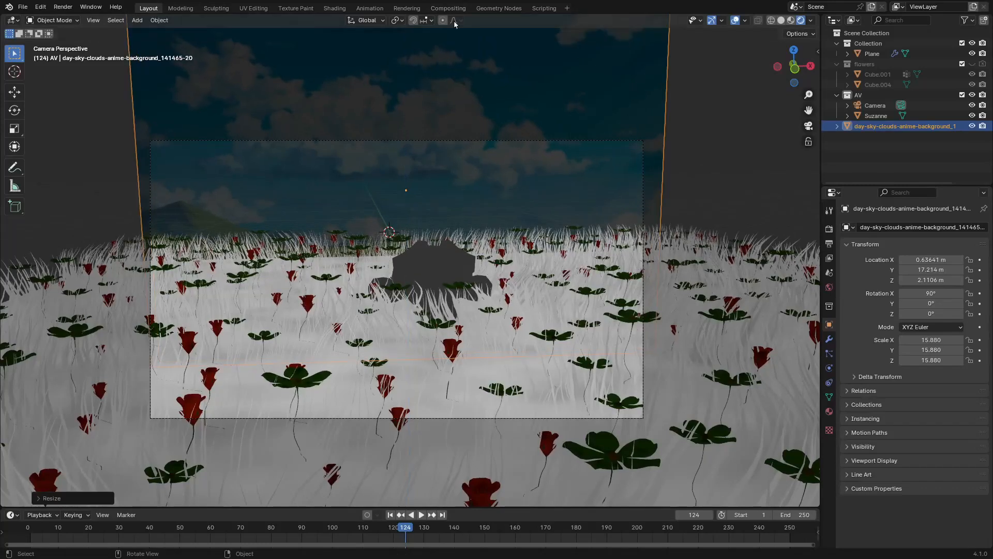
In the Shading workspace, feed the sky image's colour into the Principled BSDF's emission colour and set the emission strength to 1
left_click(333, 8)
scroll(555, 375, "down", 2)
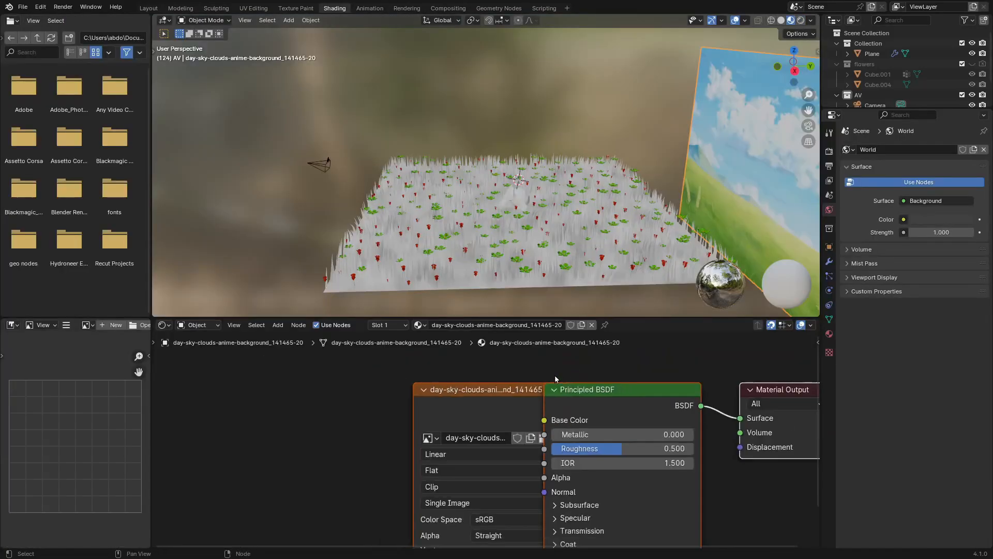
left_click_drag(482, 411, 341, 428)
middle_click_drag(672, 155, 422, 158)
scroll(525, 423, "up", 2)
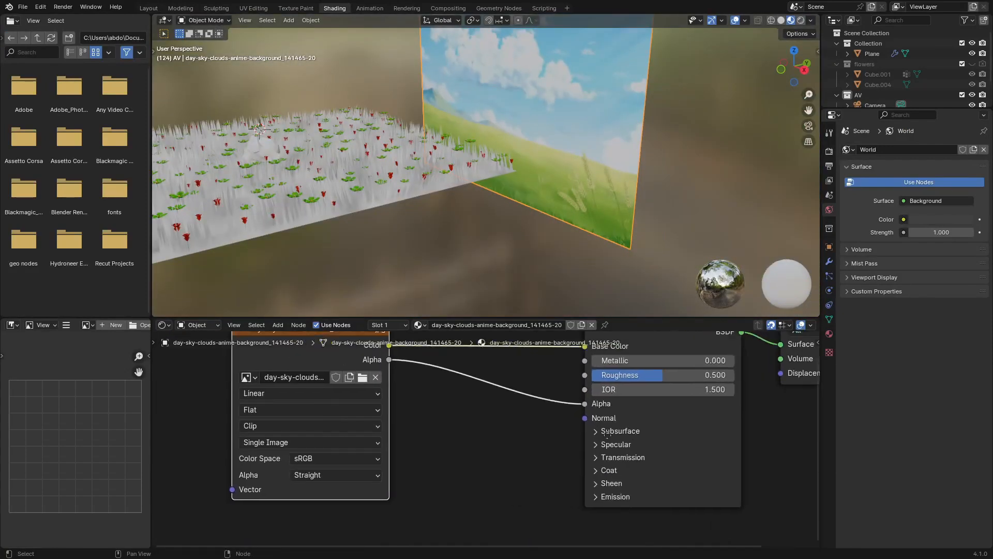
left_click(610, 496)
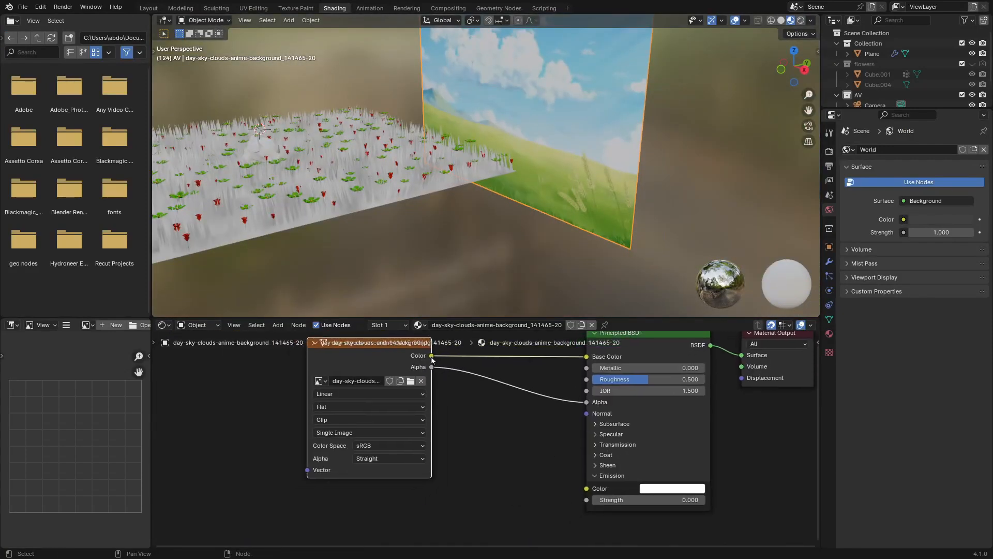
left_click_drag(583, 495, 585, 492)
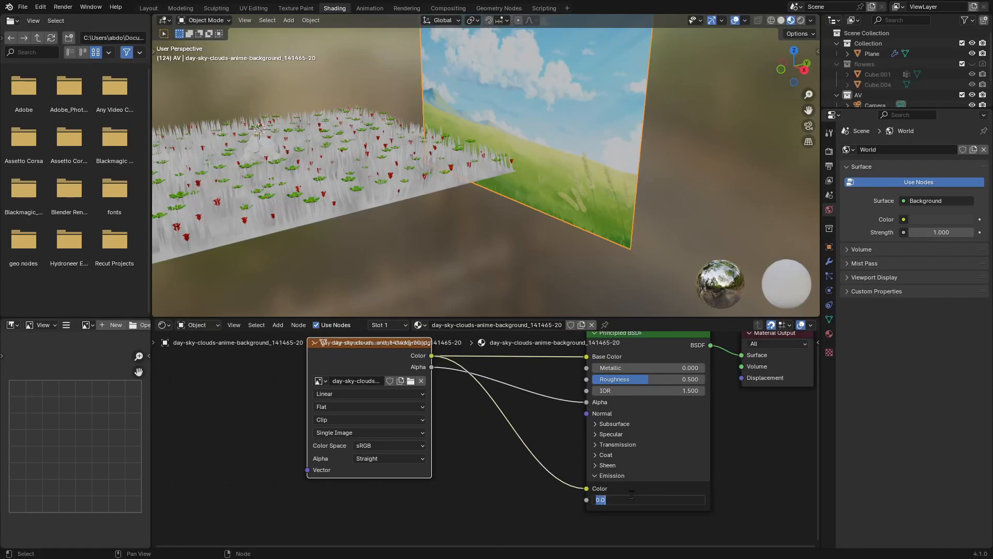
type("1")
key("Return")
Select the grass plane and place its Noise Texture node directly beside the Color Ramp
middle_click_drag(559, 244, 609, 186)
left_click(551, 234)
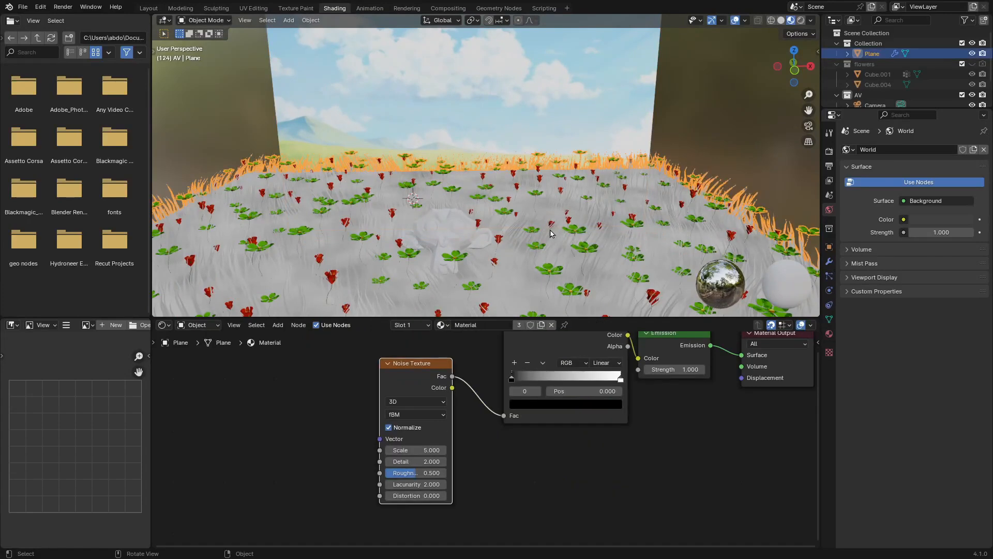
scroll(551, 234, "down", 2)
scroll(520, 445, "down", 2)
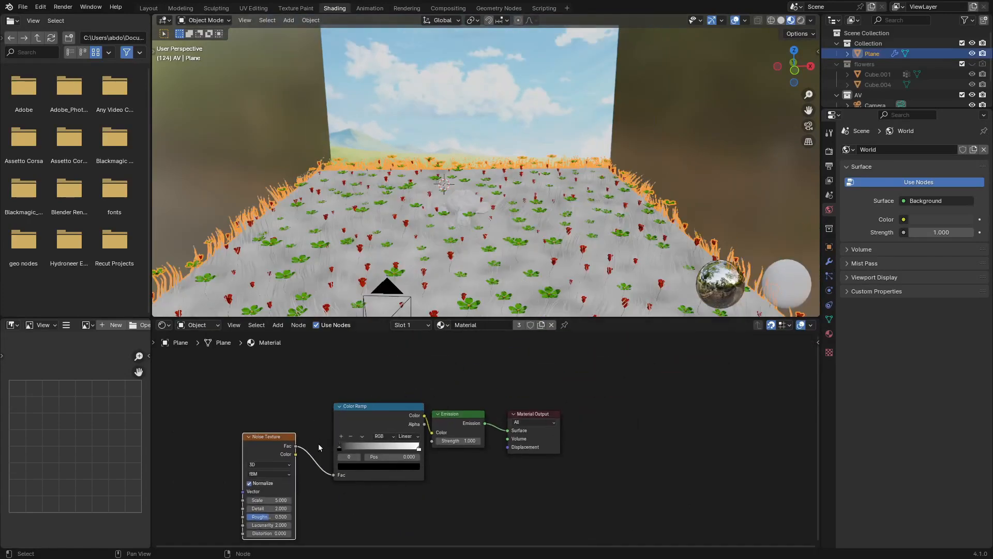
middle_click_drag(319, 444, 359, 439)
left_click_drag(322, 438, 352, 401)
scroll(409, 433, "up", 5)
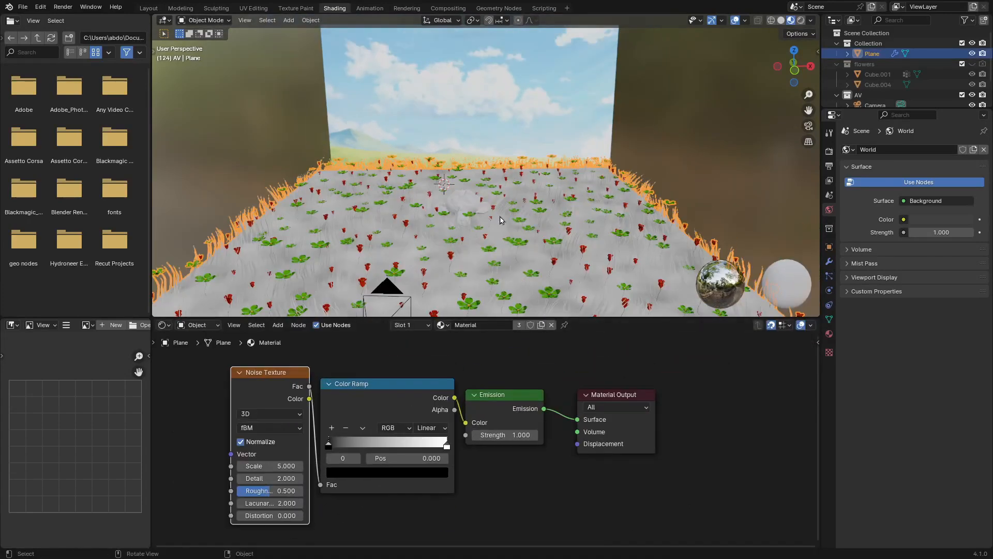
scroll(448, 466, "up", 3)
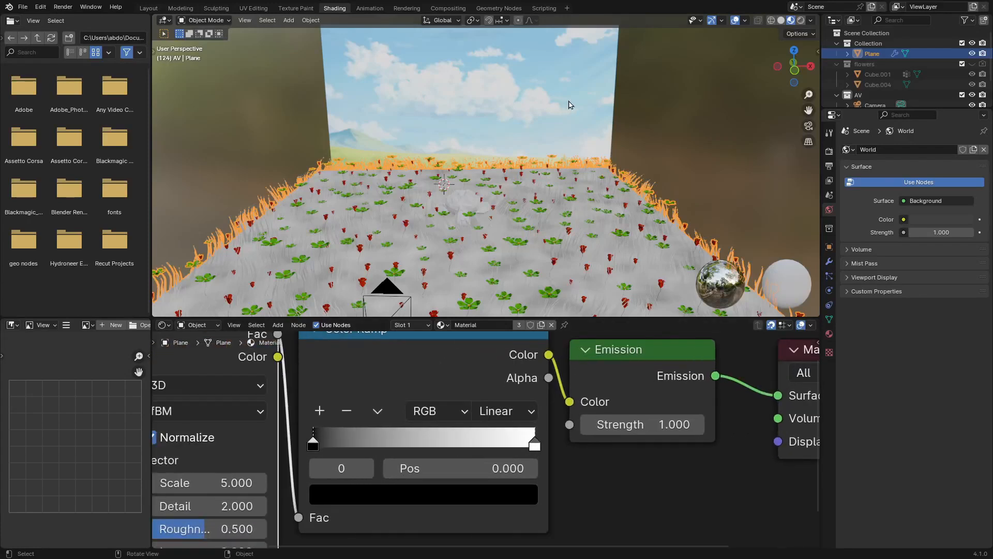
Add a middle stop at 0.5 to the grass Color Ramp and sample a green from the sky image's meadow for the first stop
middle_click_drag(572, 104, 590, 145)
scroll(457, 203, "up", 4)
middle_click_drag(538, 238, 595, 240, "shift")
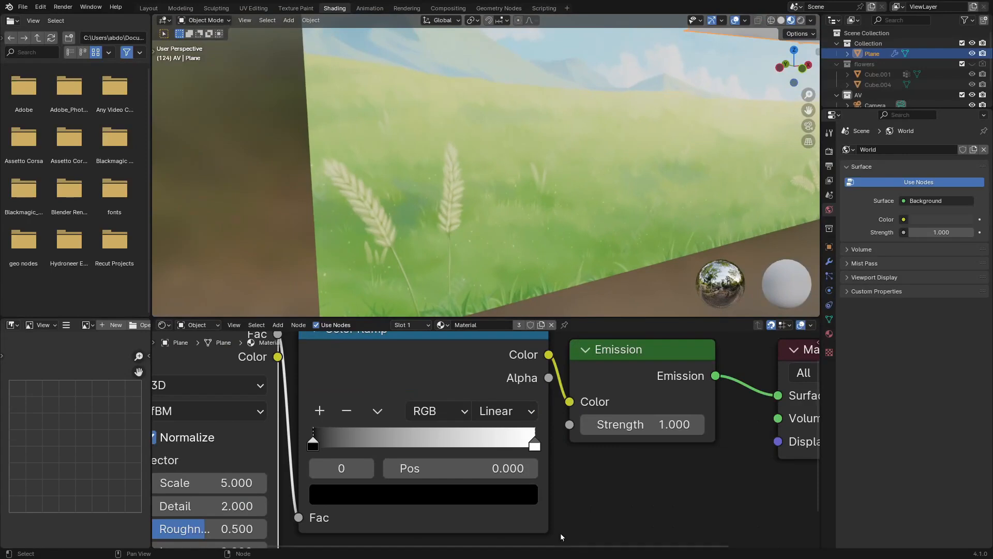
left_click(320, 410)
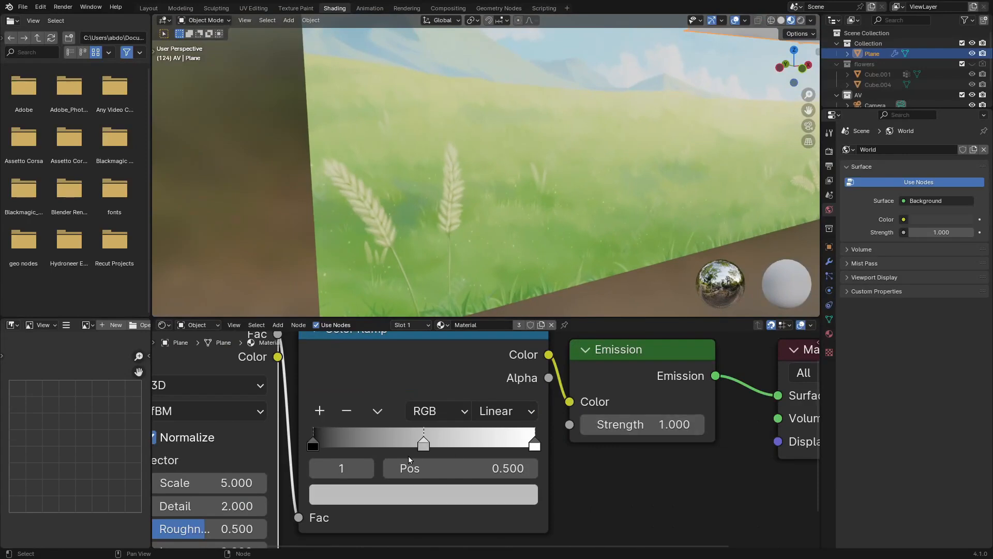
left_click(311, 443)
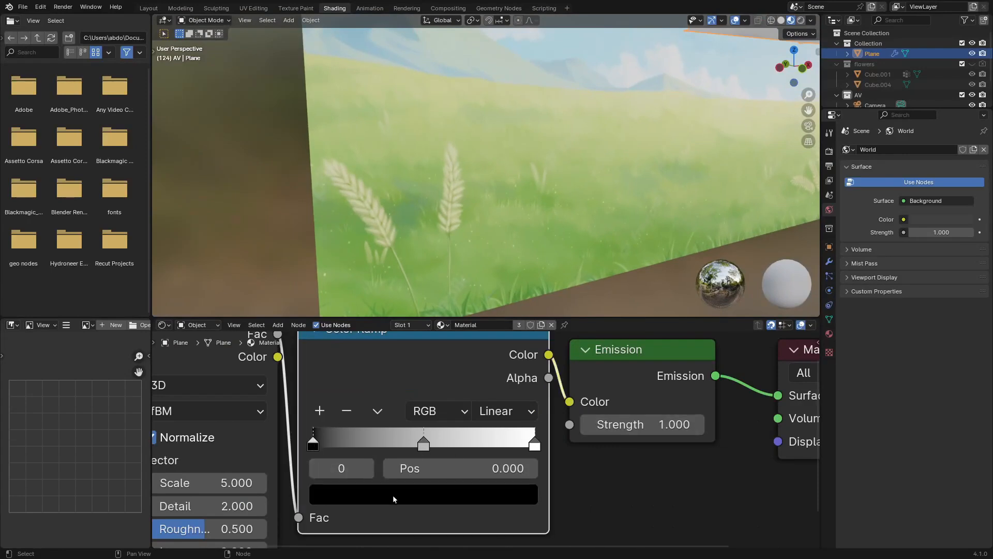
left_click(472, 497)
left_click(517, 398)
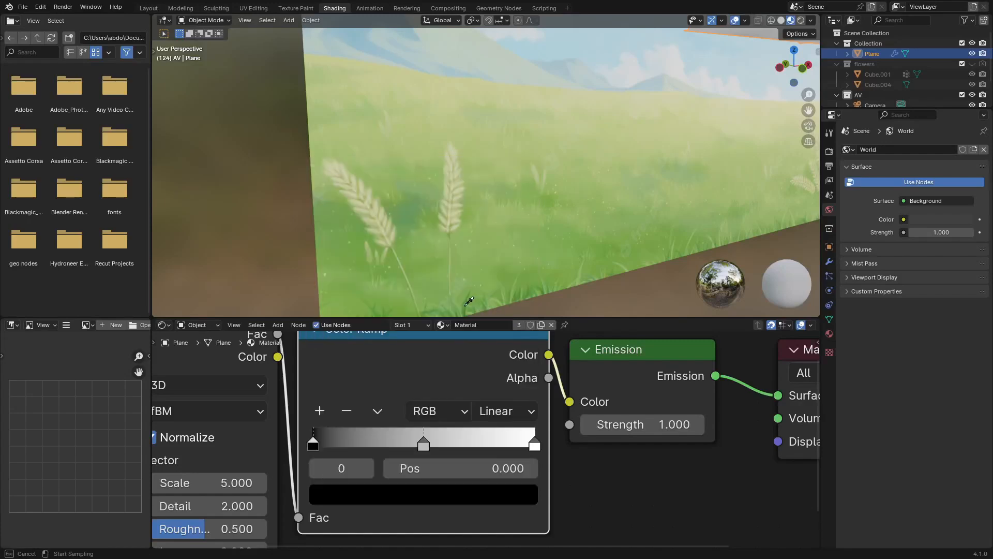
left_click(414, 213)
Sample a light green for the Color Ramp's middle stop and a pale yellow-green for its last stop from the sky image
left_click(423, 444)
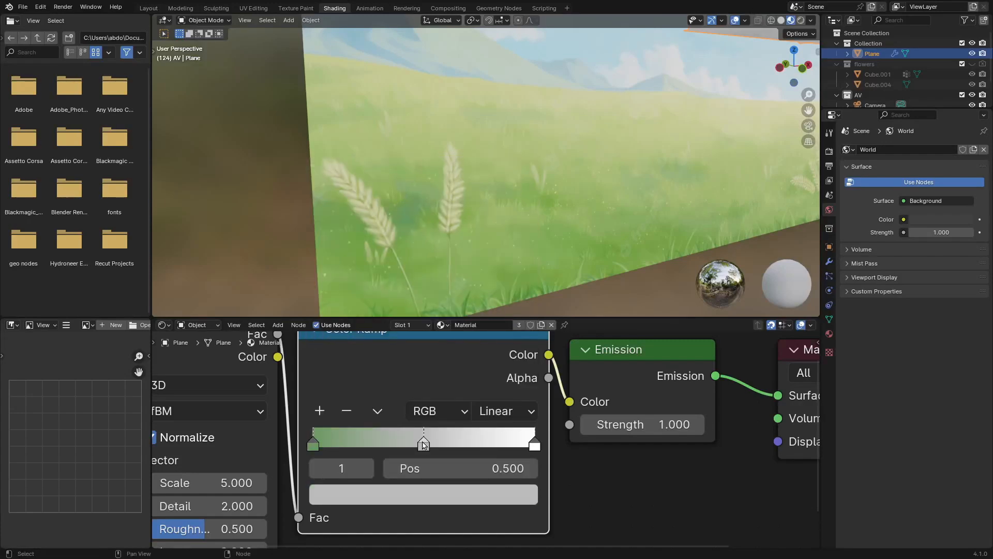
left_click(520, 398)
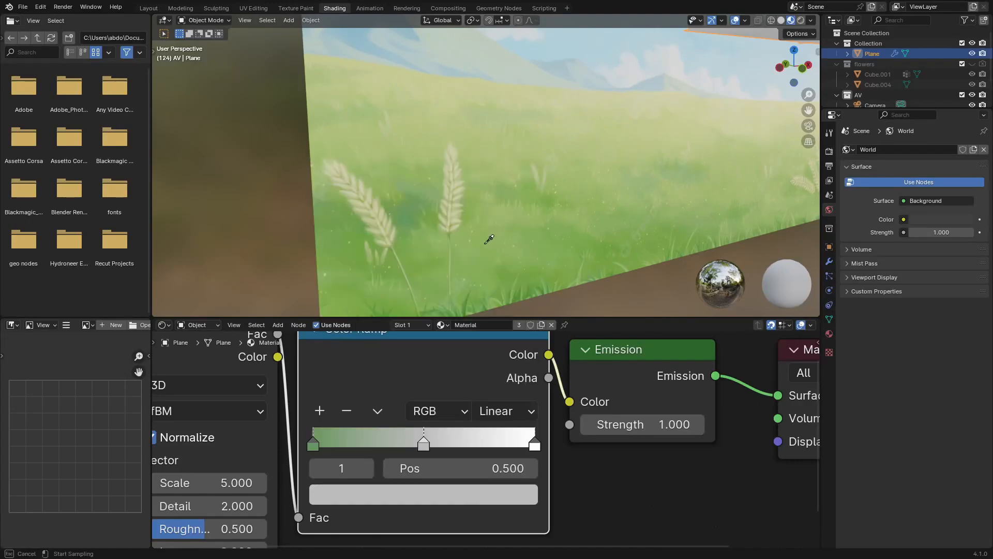
left_click(488, 238)
left_click(532, 445)
left_click(495, 505)
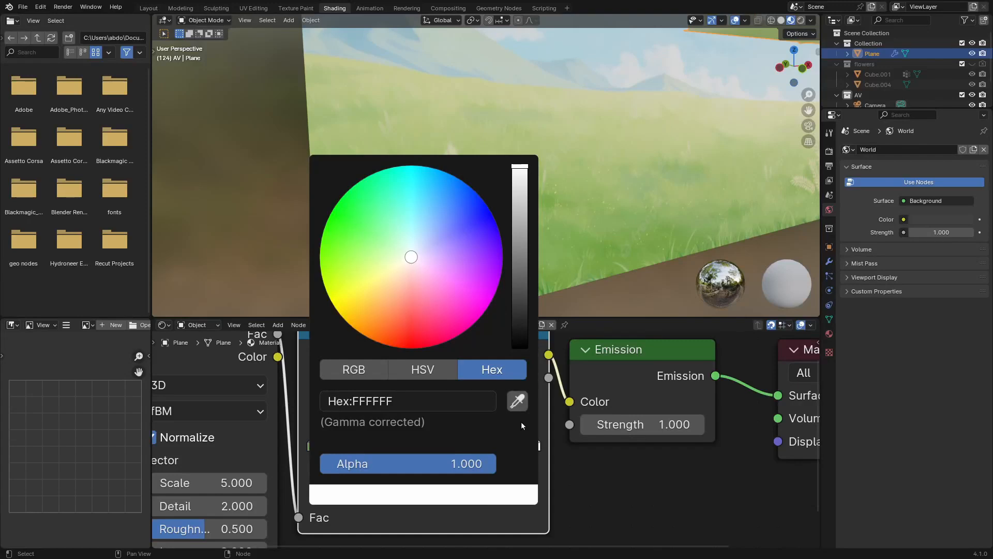
left_click(517, 402)
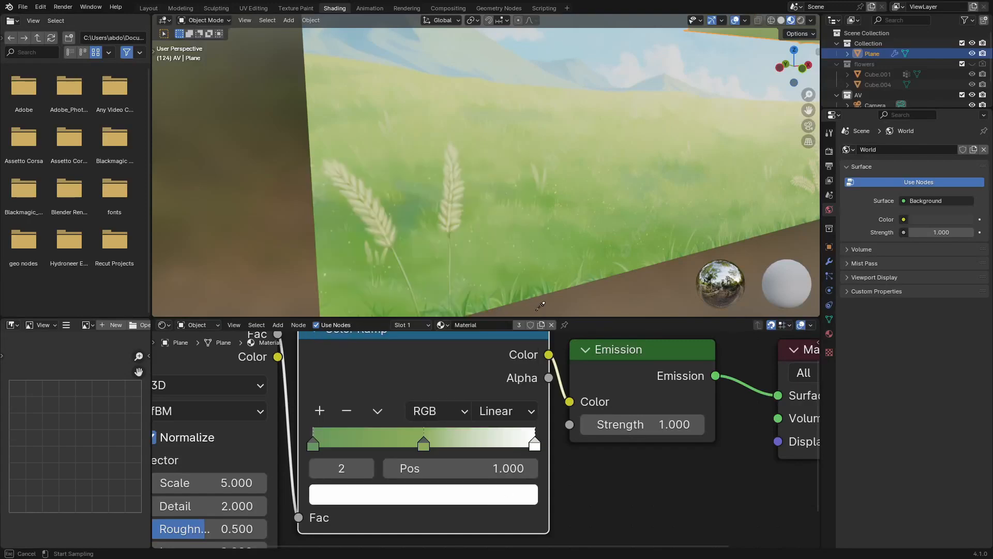
left_click(557, 98)
Examine the recoloured grass against the sky image from around the scene and through the camera, with the grass deselected
middle_click_drag(598, 226, 637, 202)
scroll(636, 202, "down", 4)
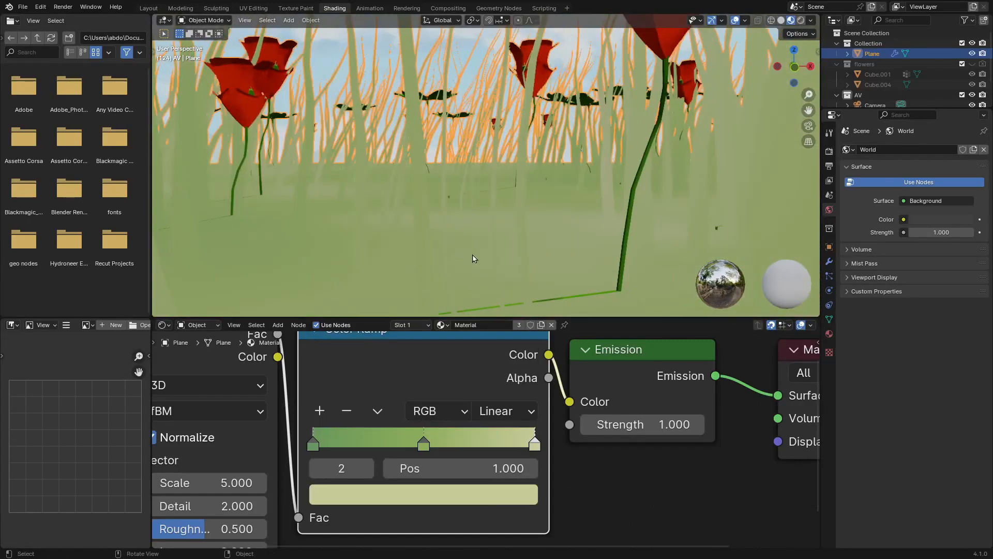
mouse_move(475, 259)
middle_mouse_down("shift")
mouse_move(579, 231)
mouse_move(391, 152)
mouse_move(623, 256)
mouse_move(601, 311)
mouse_move(426, 148)
mouse_move(414, 218)
mouse_move(524, 260)
middle_mouse_up("shift")
scroll(558, 243, "down", 6)
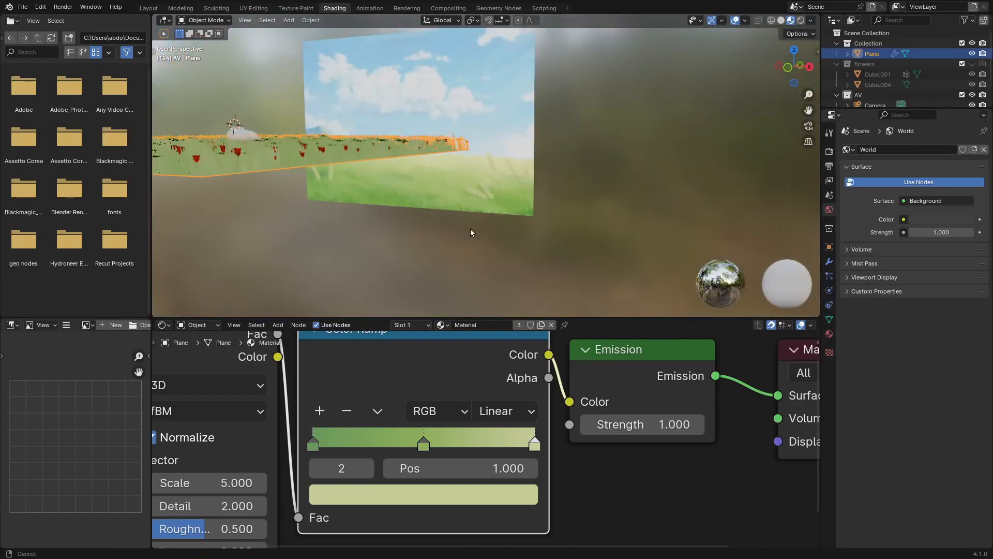
middle_click_drag(470, 229, 538, 268)
scroll(538, 268, "up", 4)
key("KP_0")
scroll(533, 166, "down", 1)
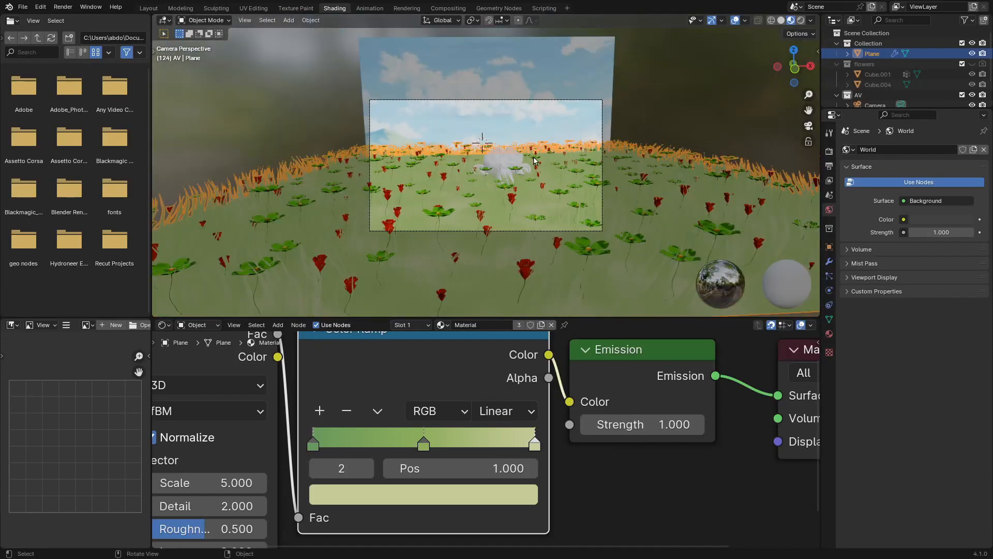
scroll(534, 160, "up", 5)
left_click_drag(296, 36, 683, 270)
scroll(646, 219, "down", 4)
middle_click_drag(646, 219, 623, 229, "shift")
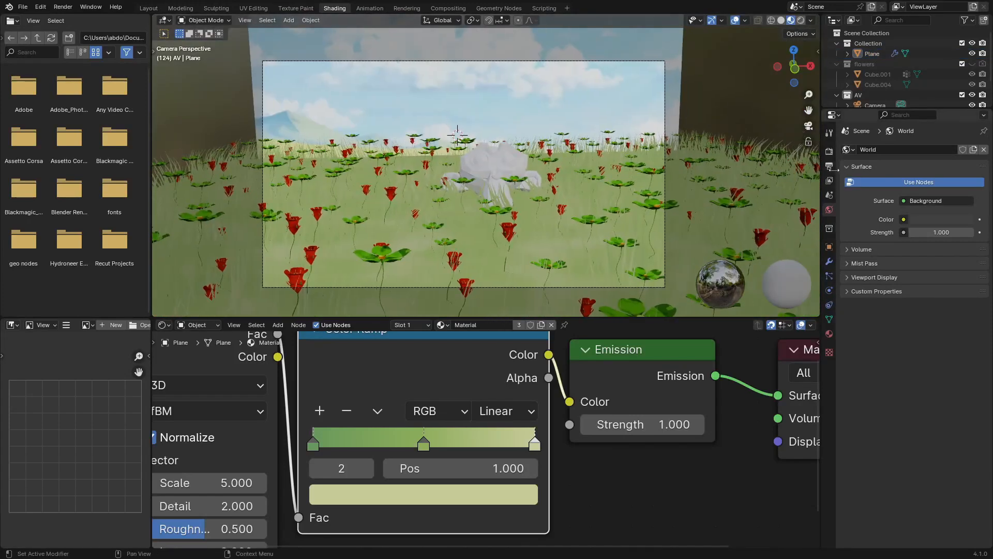
Enable Ambient Occlusion and Bloom in the EEVEE render settings and set the color management view transform to Standard
left_click(829, 151)
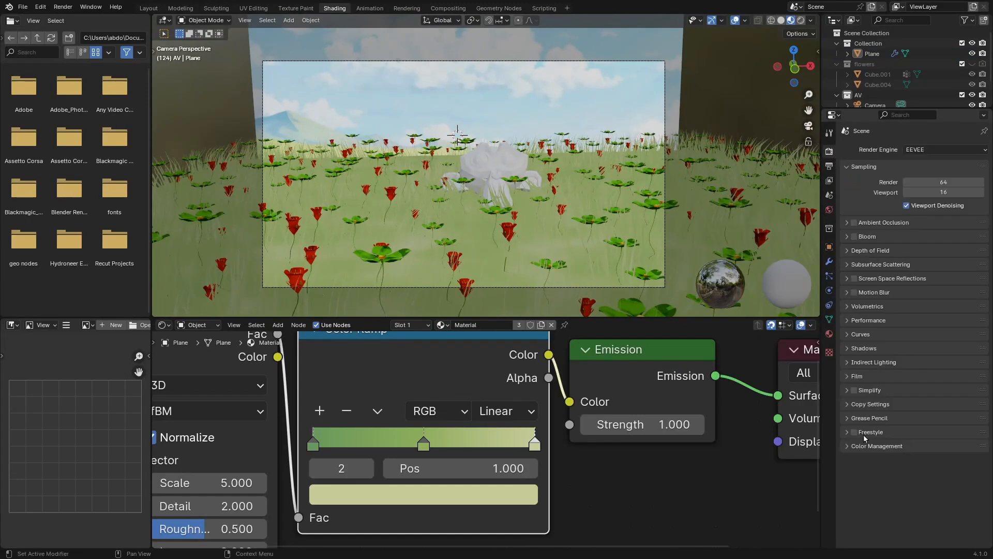
left_click(855, 222)
left_click(854, 237)
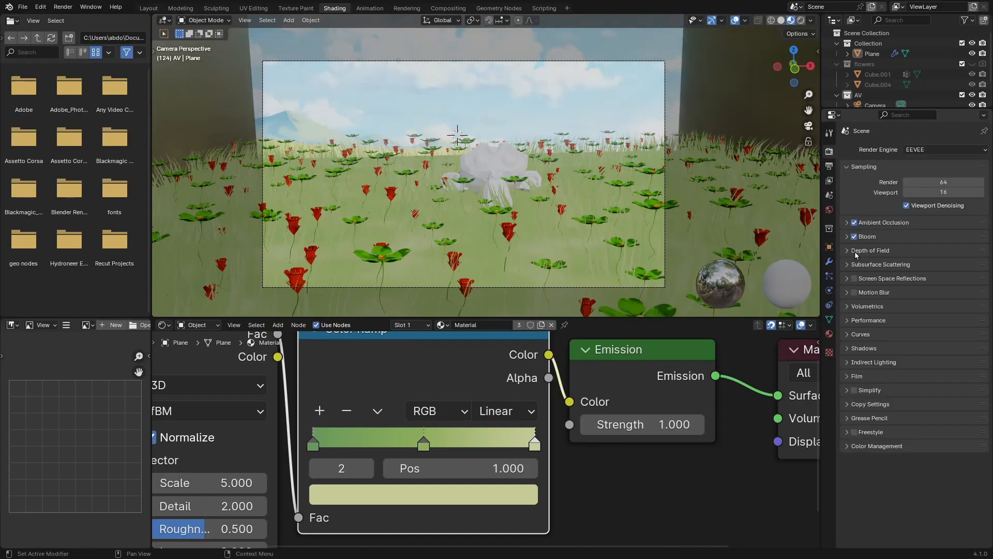
left_click(849, 445)
left_click(930, 477)
left_click(918, 489)
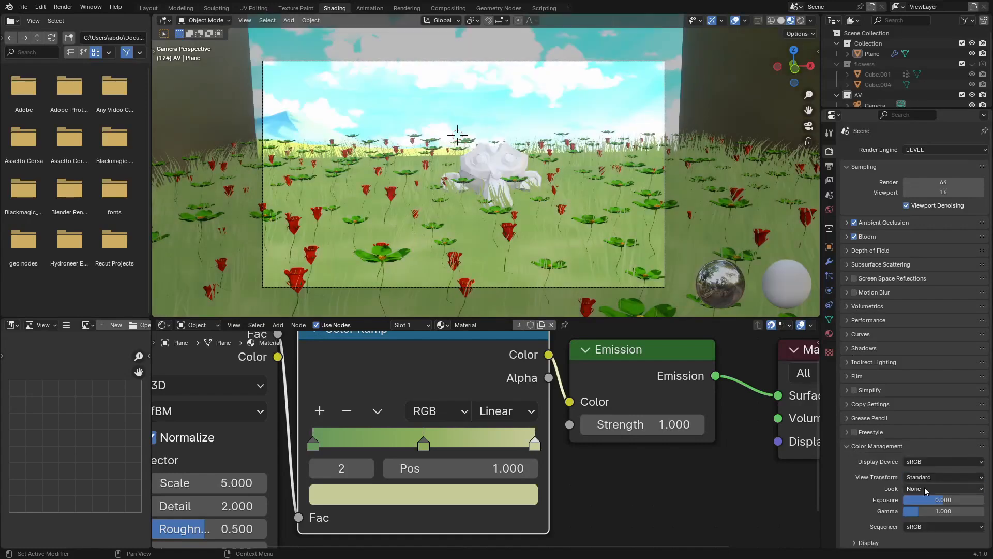
Resample the Color Ramp's last stop with a darker green from the meadow in the sky image
scroll(497, 199, "up", 2)
middle_click_drag(494, 188, 548, 219)
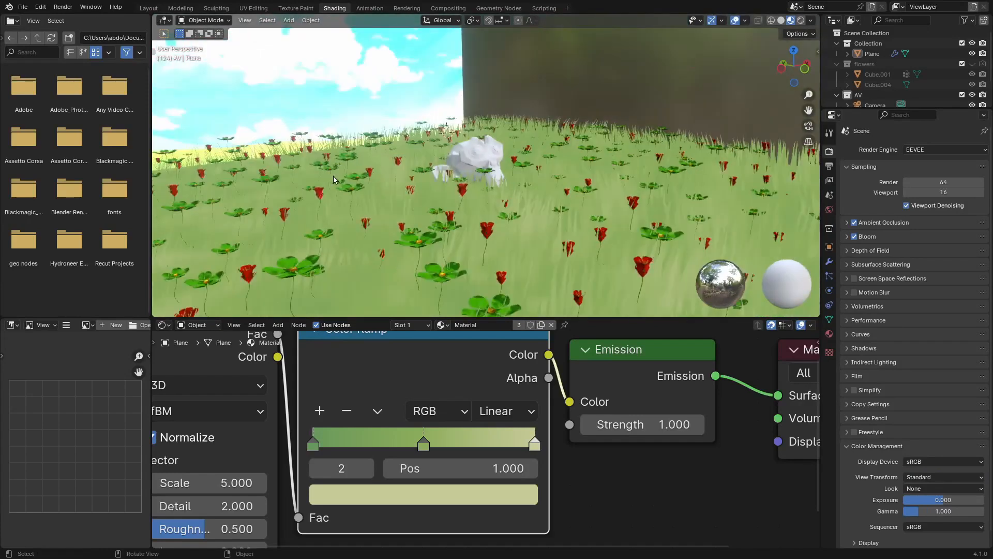
middle_click_drag(290, 176, 466, 203, "shift")
middle_click_drag(465, 203, 528, 186, "shift")
scroll(613, 213, "up", 2)
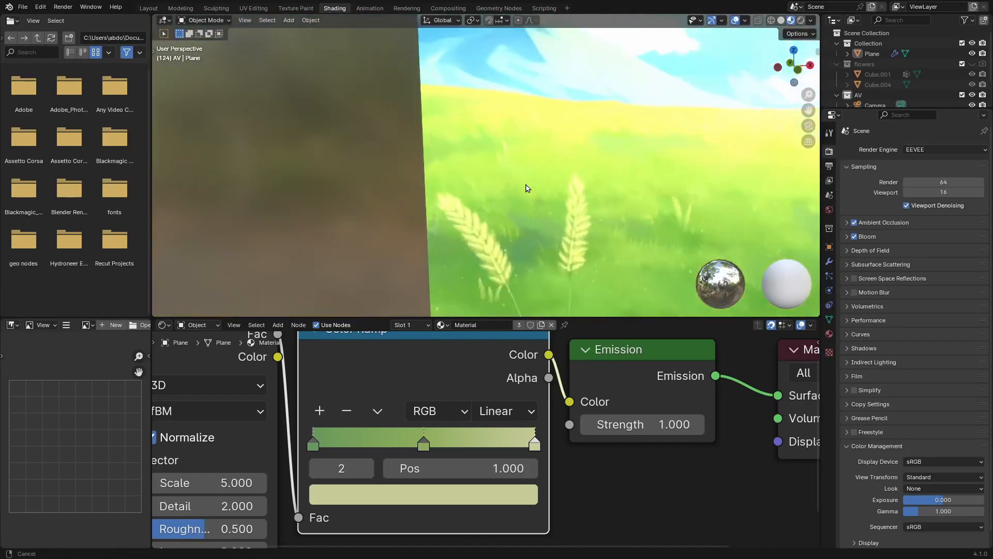
left_click(458, 496)
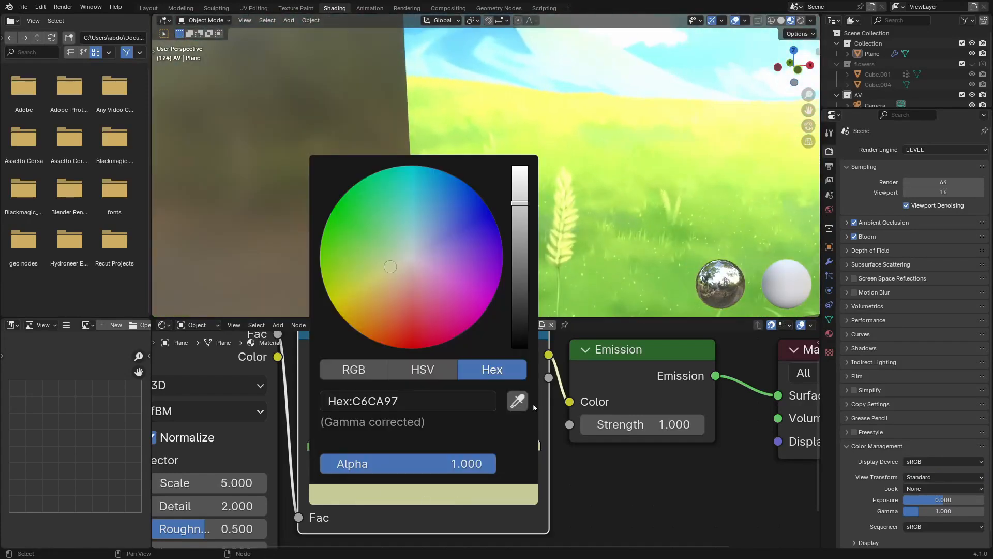
left_click(518, 400)
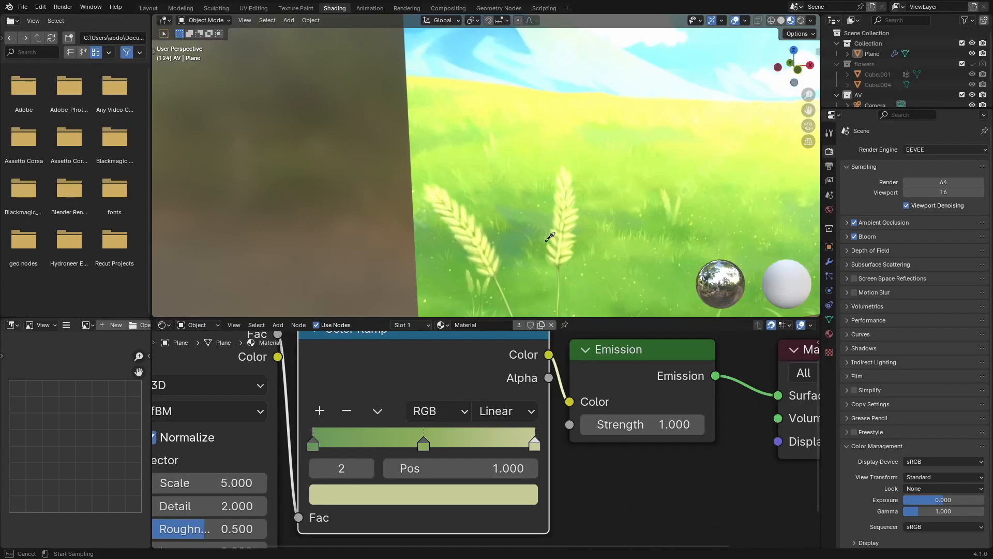
left_click(513, 242)
Resample the Color Ramp's middle stop with a bright yellow-green from the meadow in the sky image
scroll(543, 254, "down", 2)
middle_click_drag(570, 264, 658, 248, "shift")
scroll(623, 191, "up", 2)
left_click(422, 446)
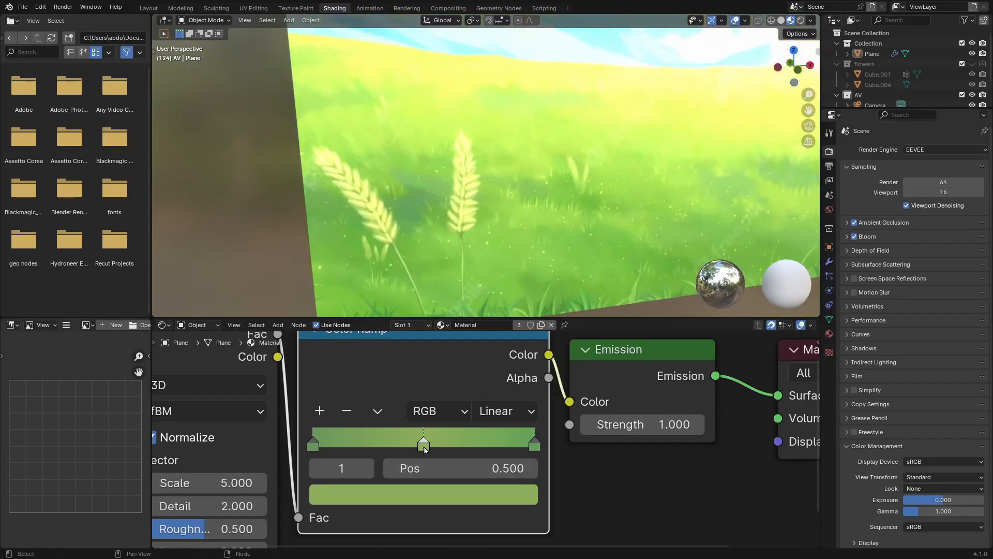
left_click(464, 492)
left_click(517, 400)
left_click(527, 221)
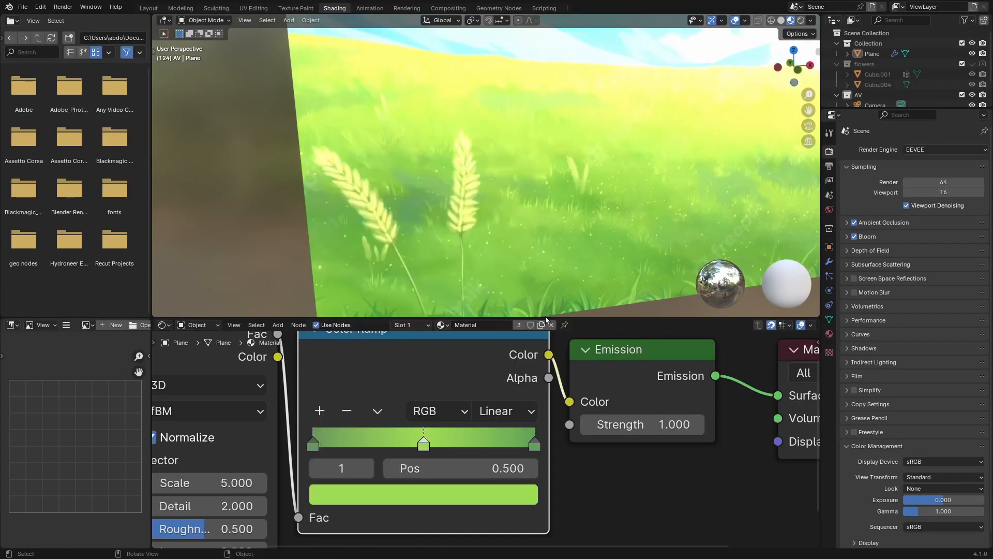
Resample the Color Ramp's last stop with a pale yellow from the sunlit meadow in the sky image
left_click(535, 444)
left_click(520, 496)
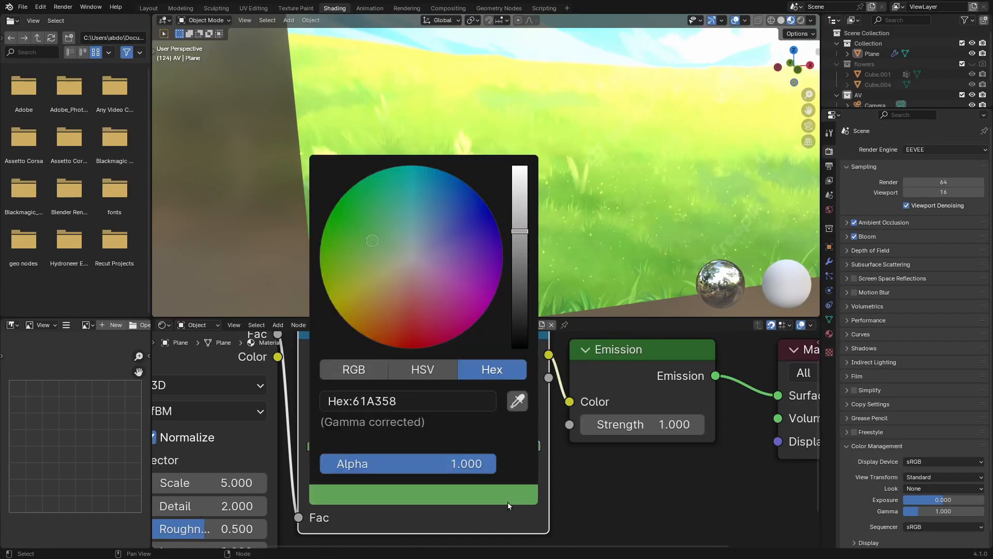
left_click(517, 400)
left_click(438, 73)
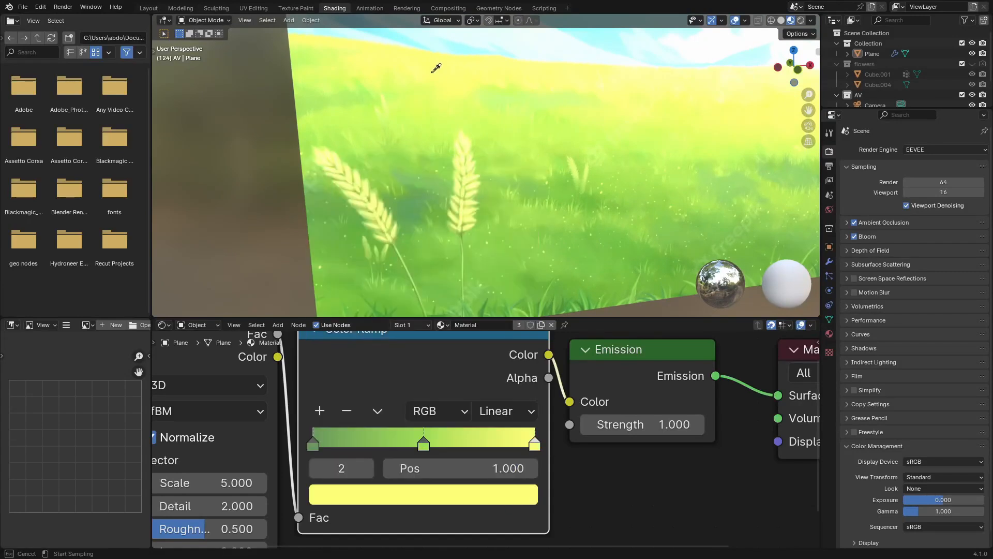
Add a fourth Color Ramp stop for the yellow at about 0.77 and shift the bright green stop to 0.368
left_click(325, 411)
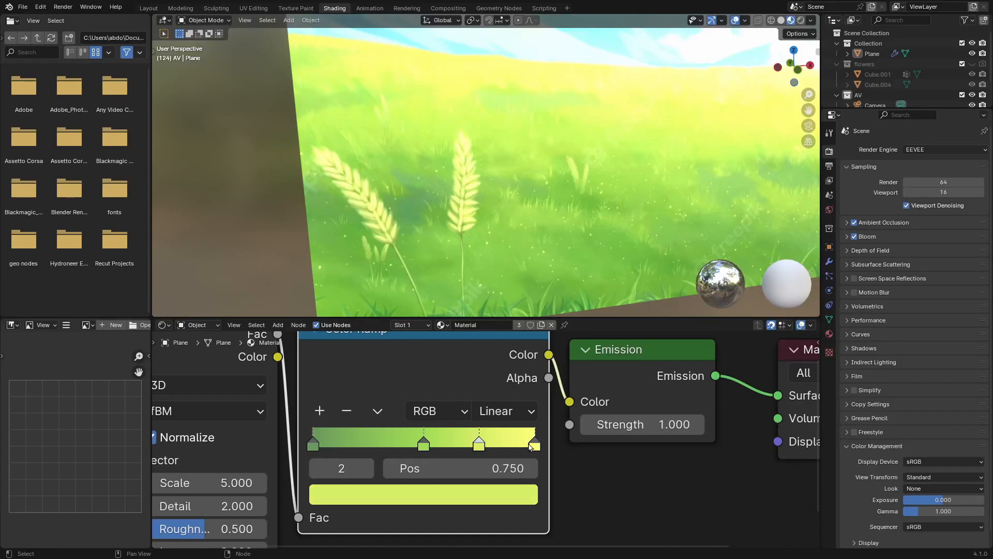
mouse_move(479, 444)
left_mouse_down()
mouse_move(510, 444)
mouse_move(485, 451)
left_mouse_up()
left_click(534, 444)
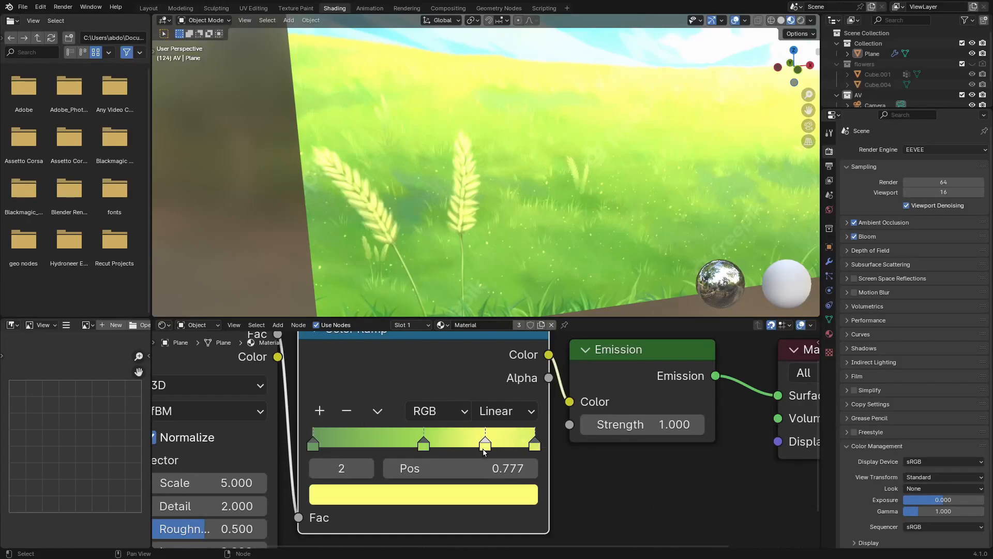
left_click_drag(424, 444, 398, 448)
left_click(493, 494)
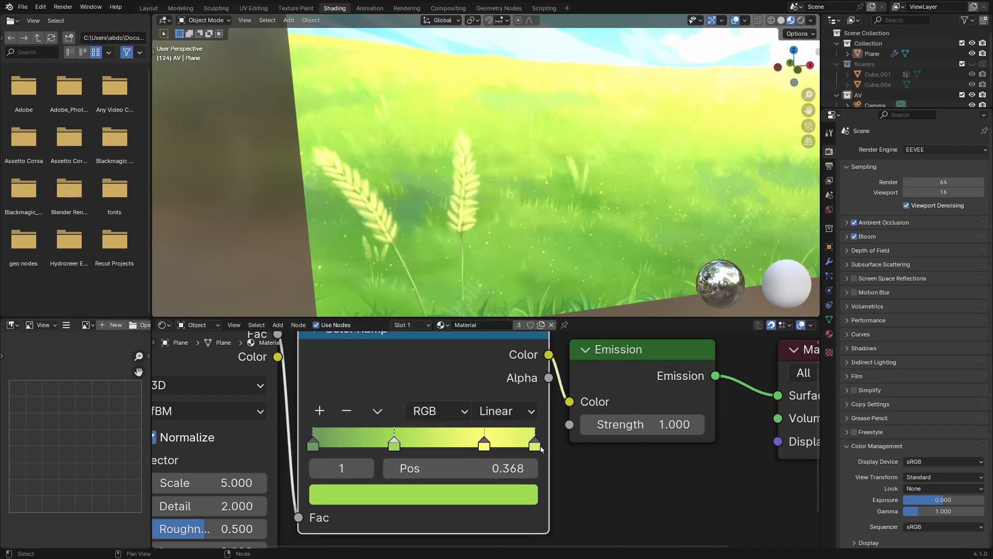
Resample the Color Ramp's last stop from the yellow meadow and deepen it to golden yellow, checking the grass through the camera
left_click(534, 446)
left_click(496, 497)
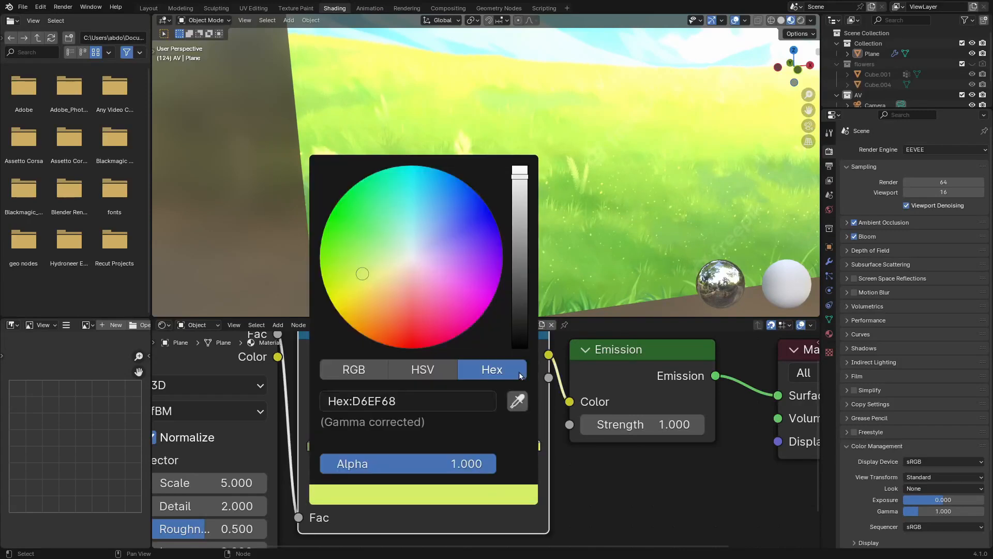
left_click(518, 401)
left_click(398, 52)
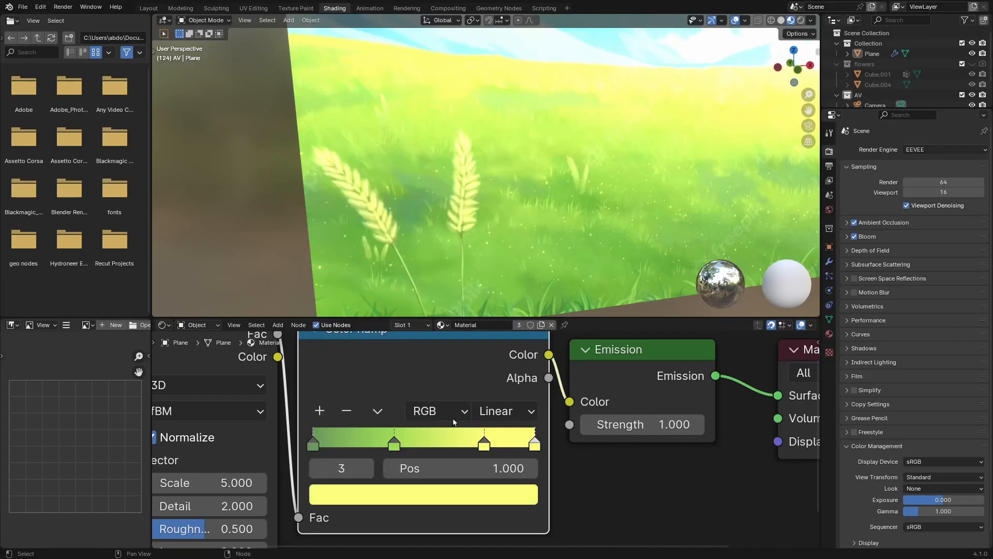
left_click(453, 496)
left_click_drag(365, 283, 350, 300)
scroll(667, 194, "down", 8)
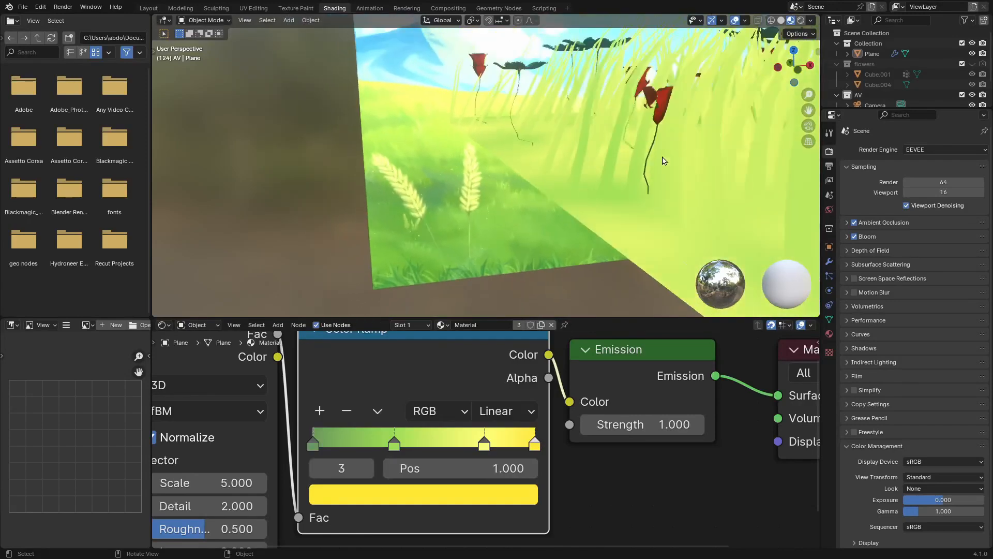
key("KP_0")
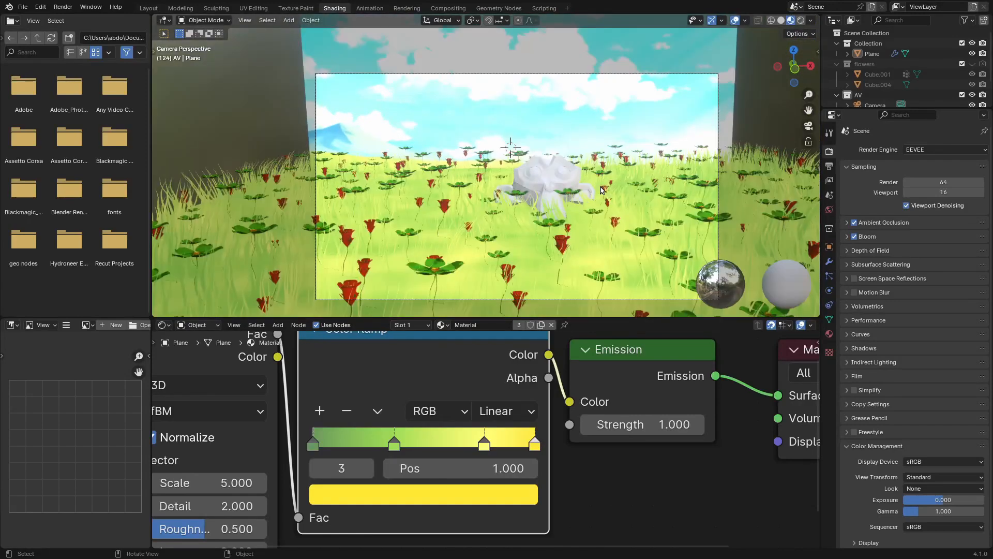
scroll(582, 194, "up", 4)
middle_click_drag(582, 194, 515, 260)
Inside the plane's nested grass node group, connect the Density of Distribute Points on Faces to a new Group Input socket
left_click(515, 260)
left_click(499, 9)
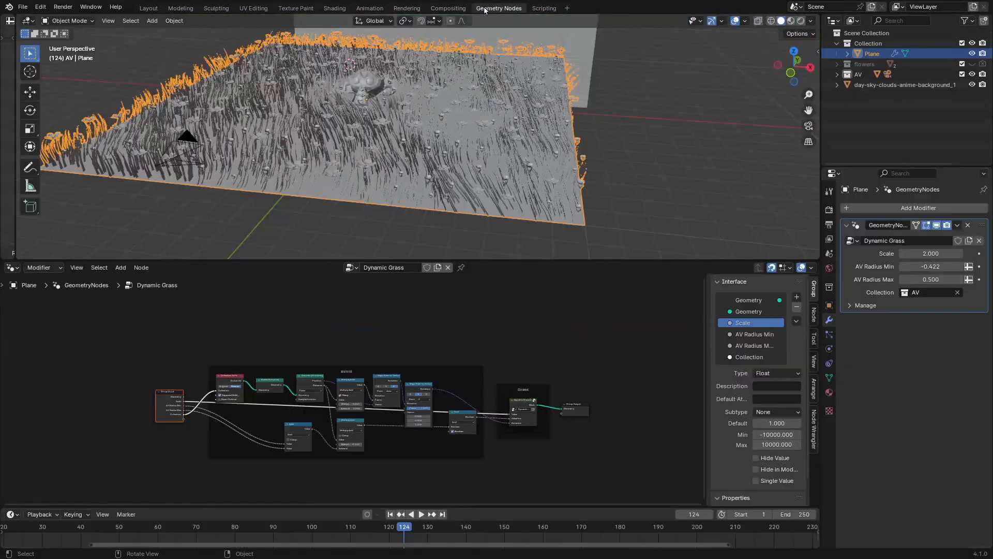
scroll(466, 155, "up", 4)
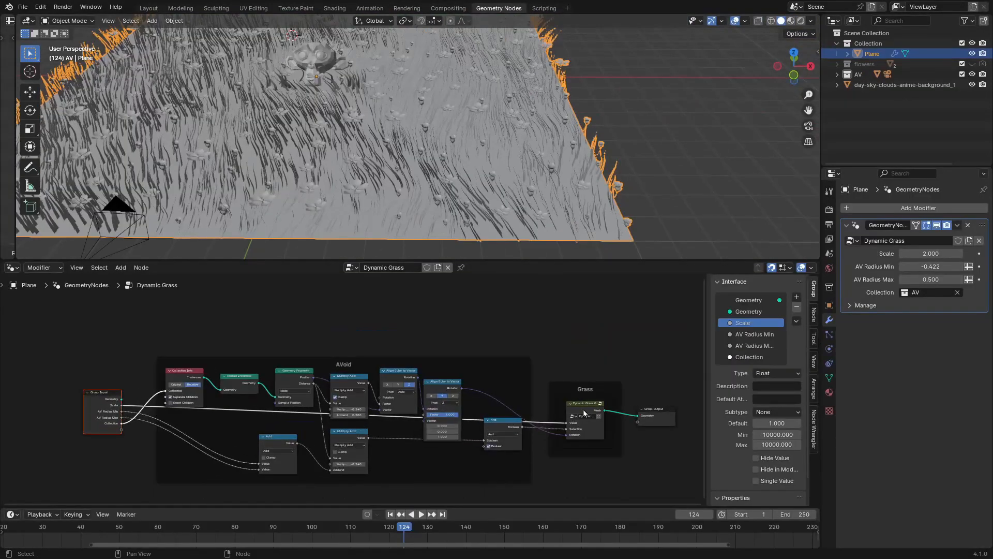
left_click(587, 412)
key("Tab")
scroll(573, 425, "up", 4)
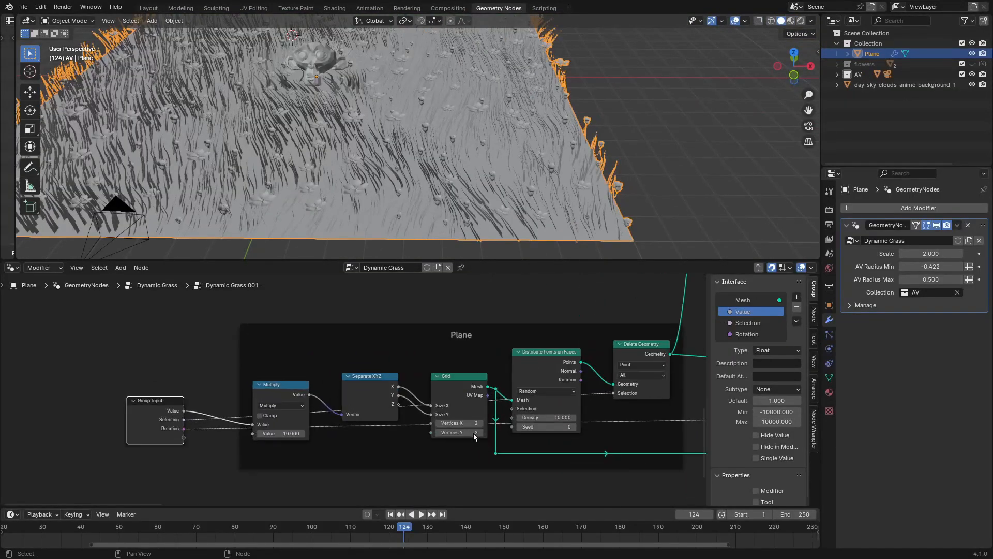
left_click_drag(589, 420, 126, 444)
Expose the grass group's Density as an input of the main Dynamic Grass tree and enlarge the 3D viewport
key("Tab")
key("Home")
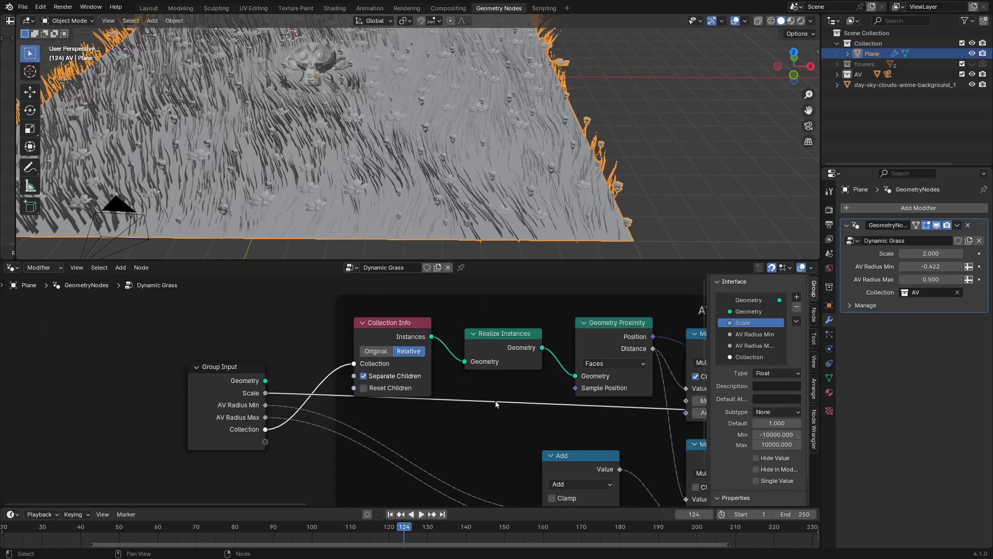
left_click_drag(507, 424, 81, 421)
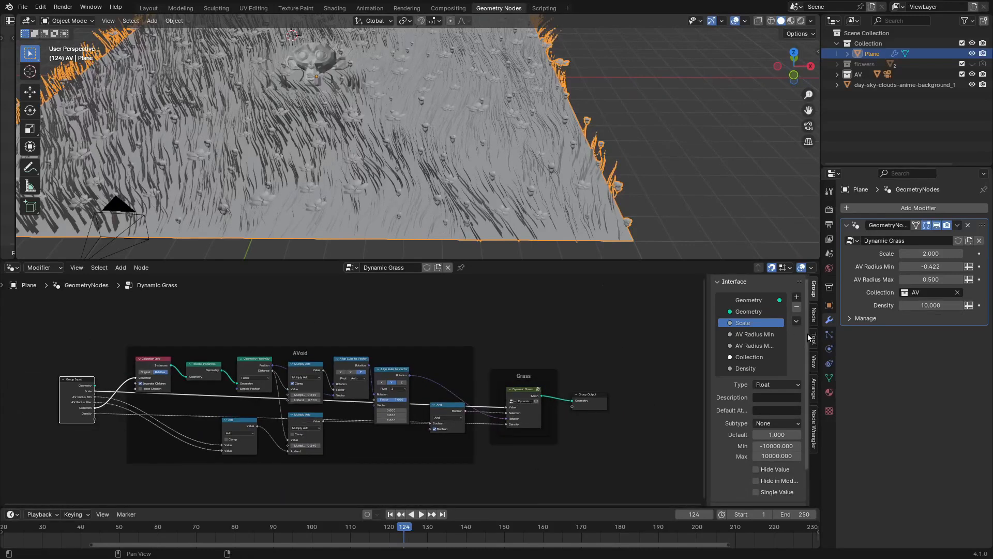
left_click_drag(600, 260, 600, 494)
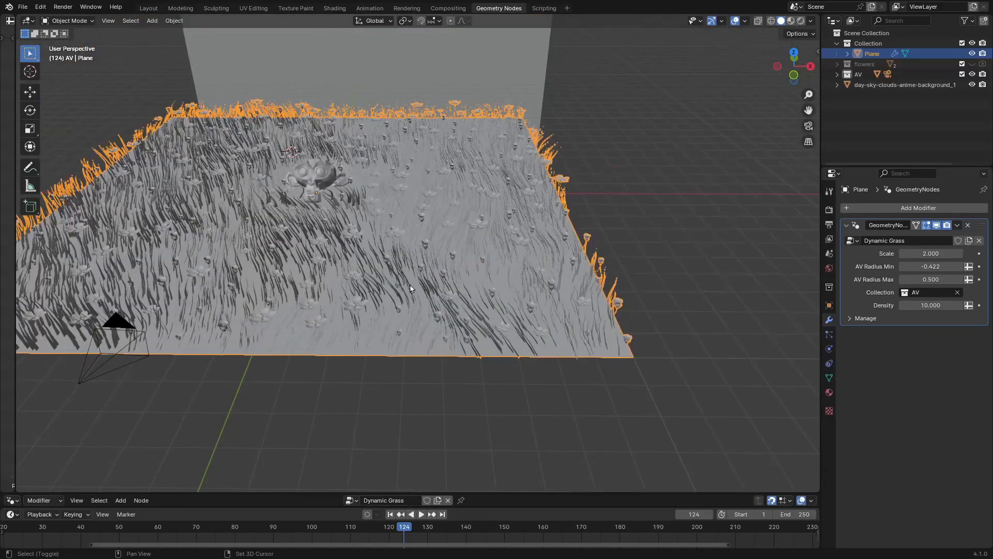
Add a Sun light in the Layout workspace and move it out of the AV collection into the Scene Collection
left_click(145, 8)
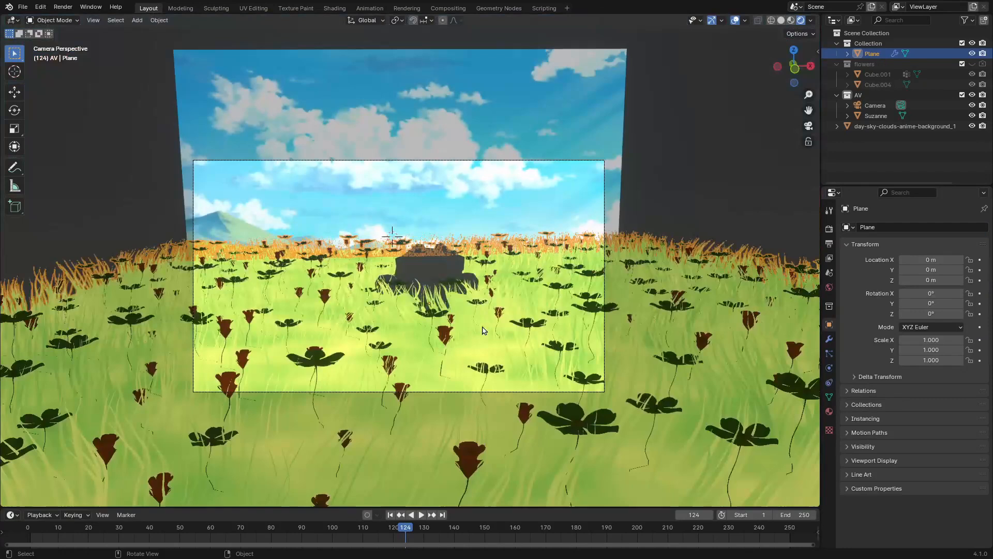
middle_click_drag(491, 405, 471, 160)
scroll(549, 363, "down", 6)
key("shift+a")
mouse_move(471, 161)
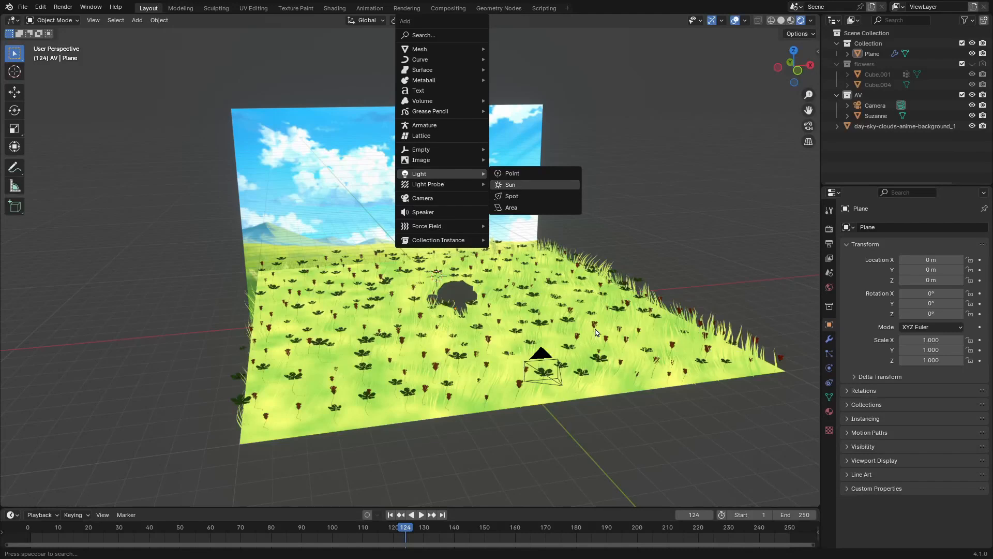
key("Return")
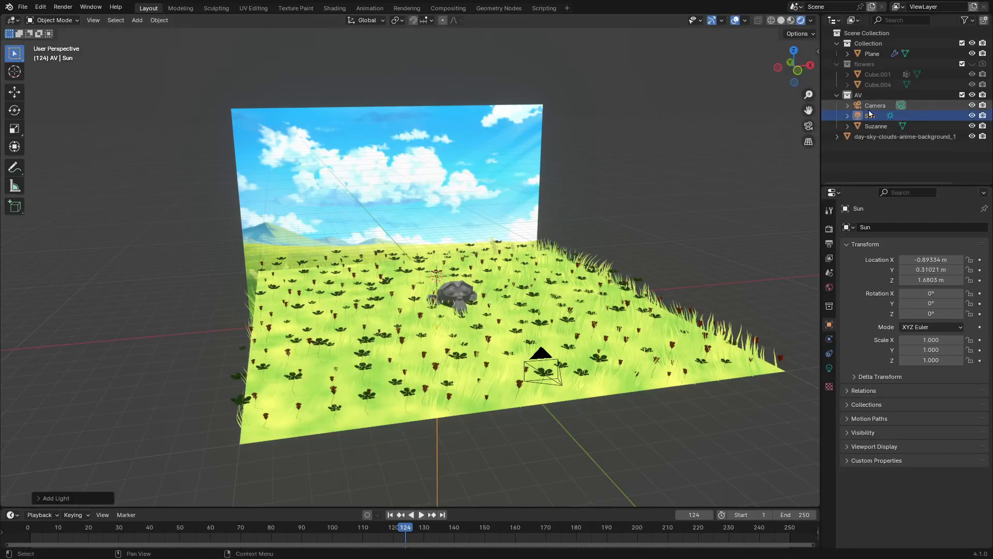
left_click_drag(871, 116, 856, 33)
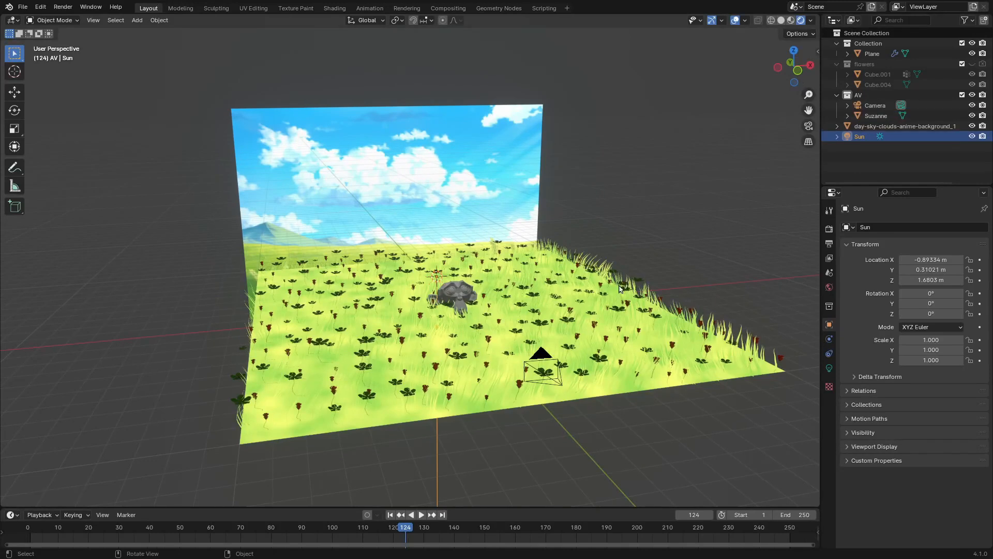
Raise the sun to about 13.4 m beside the sky image and tilt it about 55° around Y towards the grass
middle_click_drag(621, 290, 554, 292)
left_click(870, 43)
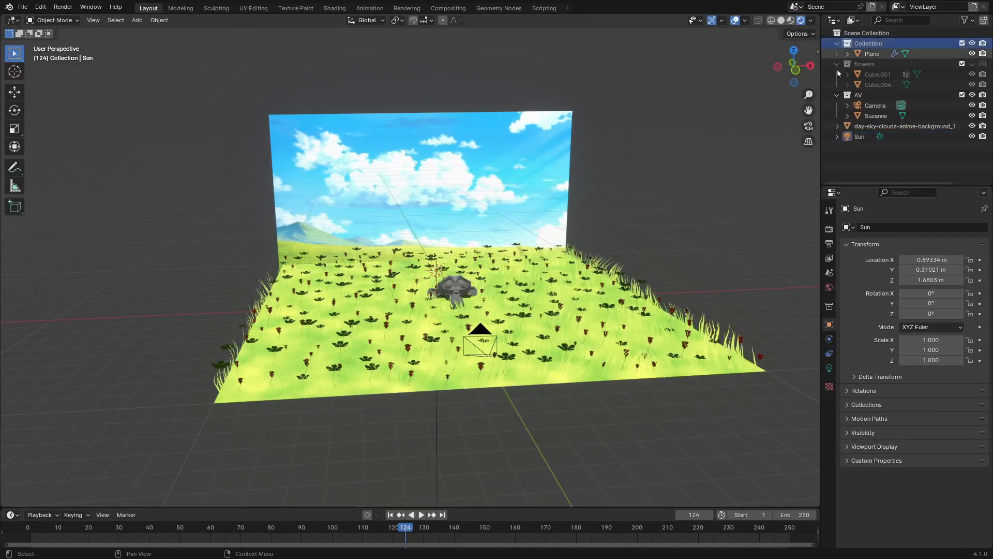
left_click(880, 126)
left_click(860, 136)
middle_click_drag(622, 178, 527, 252)
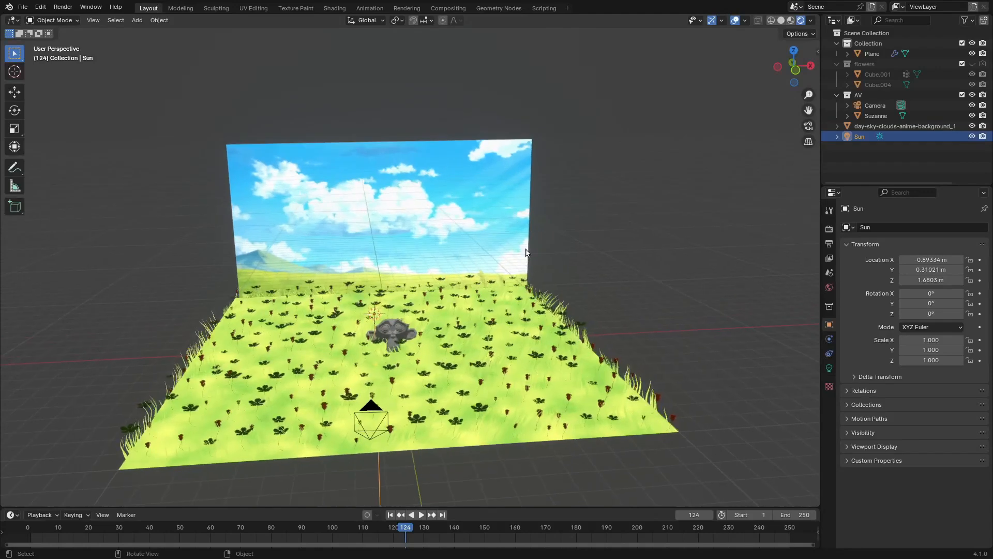
key("g")
left_click(703, 70)
key("r")
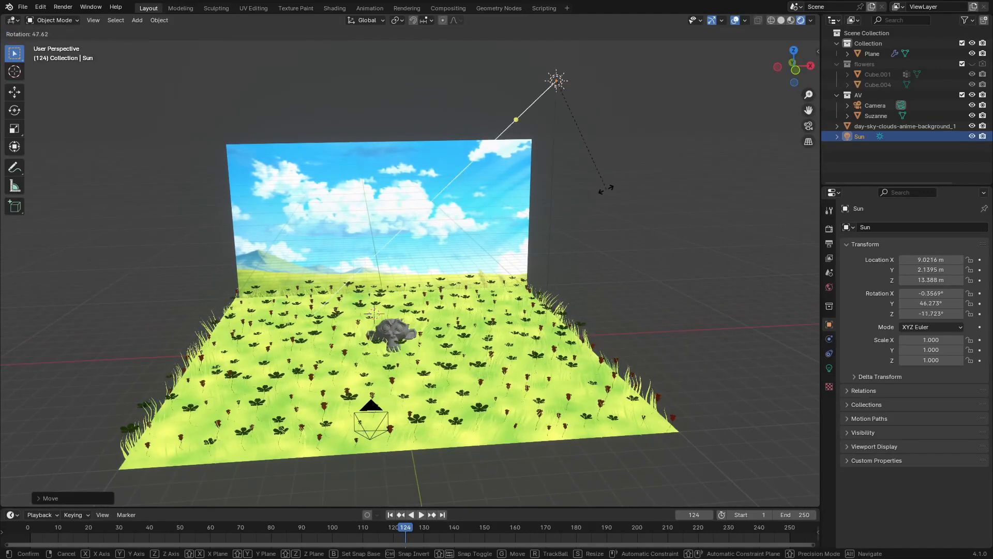
left_click(566, 181)
Set the sun's light power to about 52
right_click(522, 154)
left_click(522, 154)
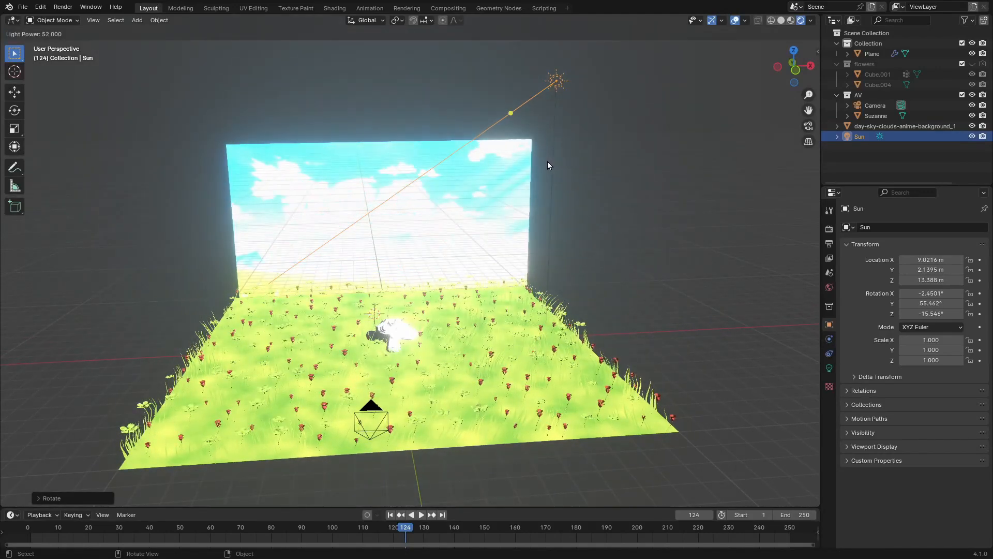
left_click(547, 163)
Move the sun along the Y axis to about -6 m, in front of the sky image
scroll(548, 162, "up", 1)
middle_click_drag(548, 163, 524, 190)
scroll(532, 179, "down", 4)
key("g")
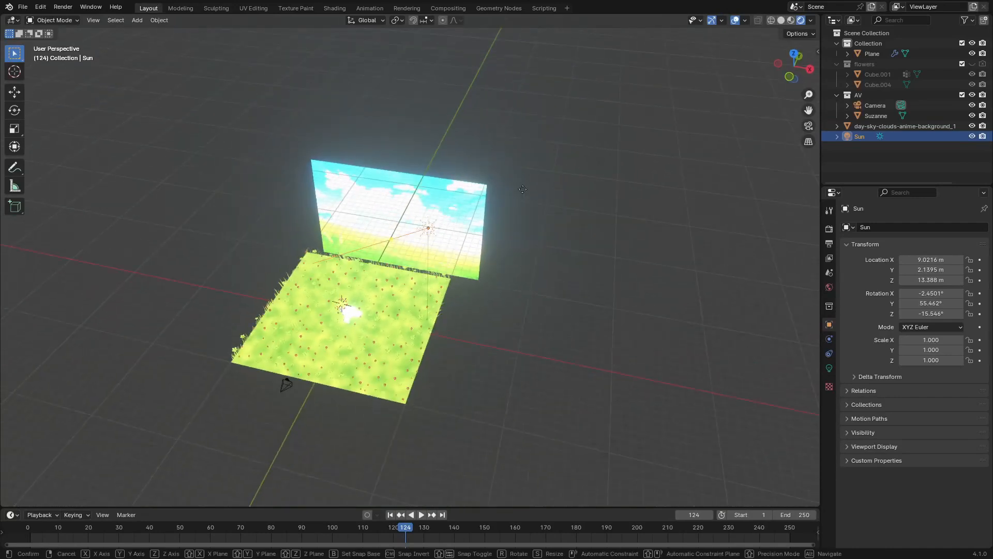
key("y")
left_click(498, 239)
Rotate the sun around the global Z axis to about 3° and check the lighting through the camera
middle_click_drag(498, 239, 478, 283)
key("r")
key("z")
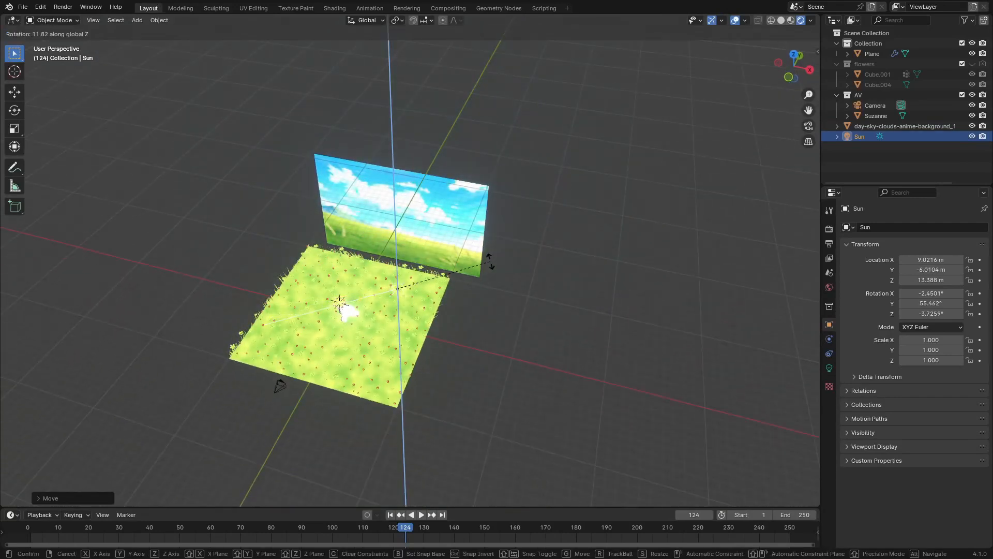
left_click(495, 252)
middle_click_drag(495, 252, 492, 247)
scroll(492, 246, "up", 2)
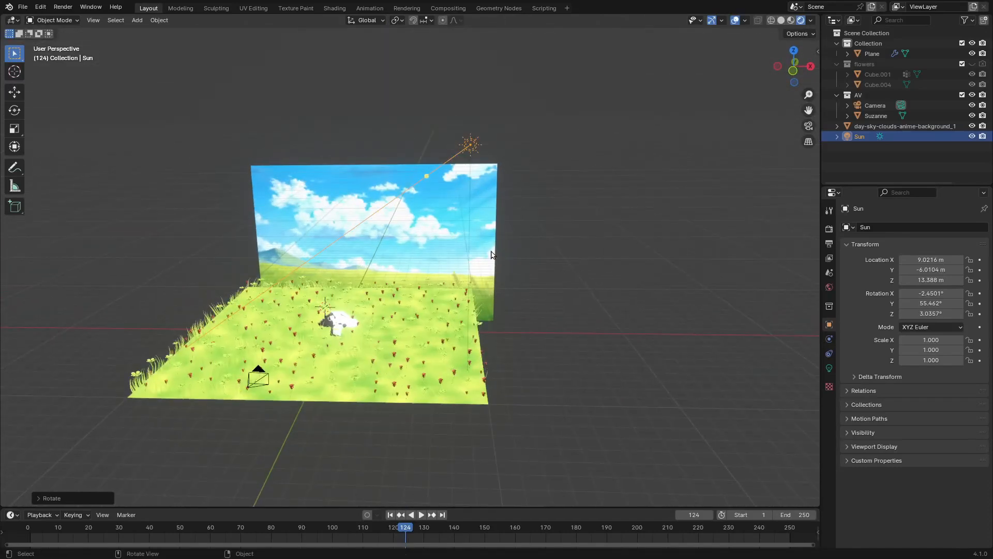
key("KP_0")
scroll(550, 286, "up", 5)
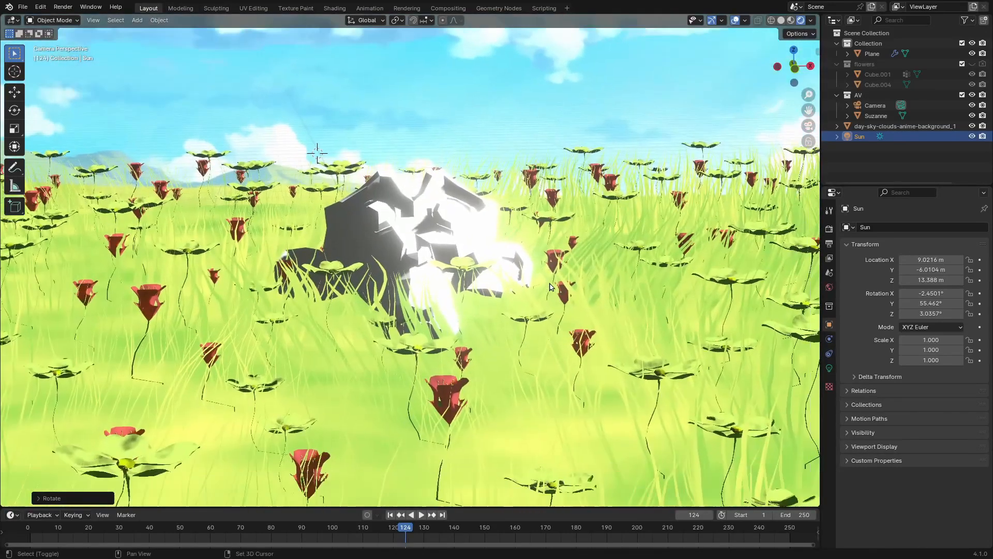
scroll(543, 343, "up", 3)
scroll(541, 270, "down", 4)
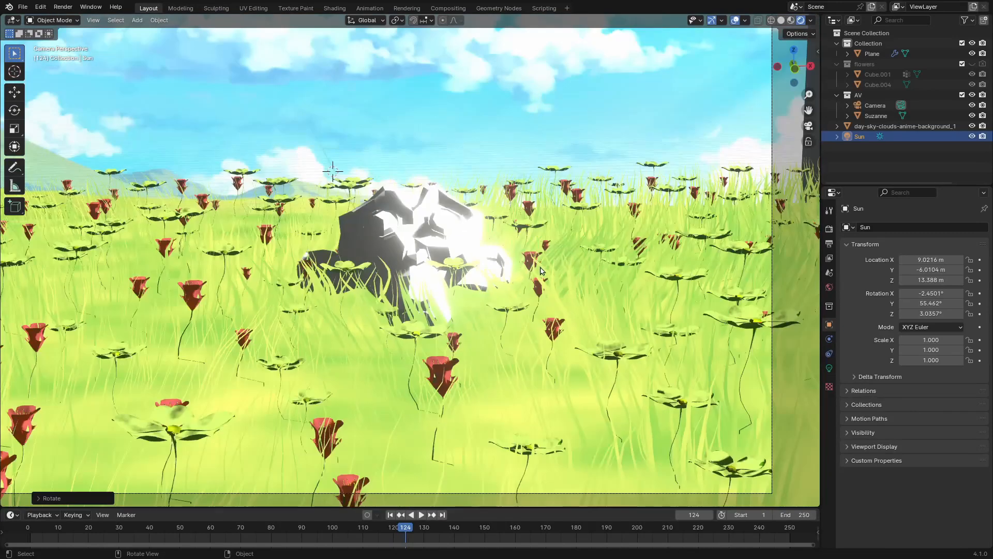
Set the EEVEE shadow Cube Size and Cascade Size to 2048 px and enable High Bit Depth
left_click(395, 238)
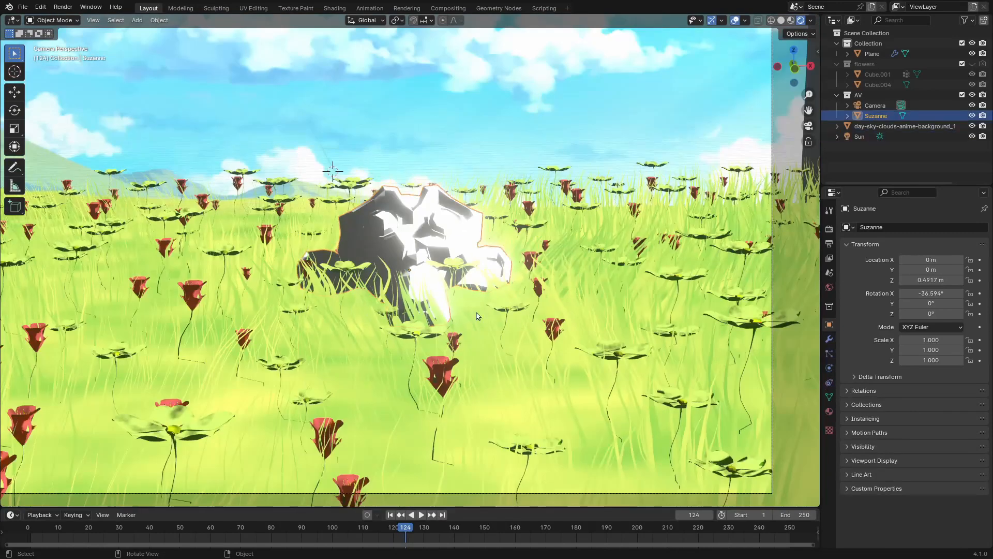
left_click(830, 230)
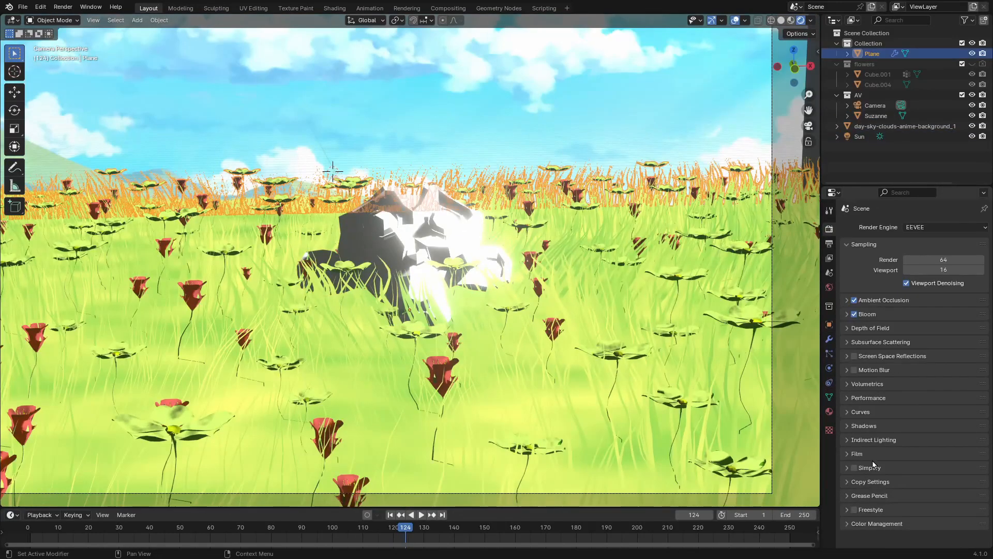
left_click(847, 434)
left_click(924, 441)
left_click(924, 445)
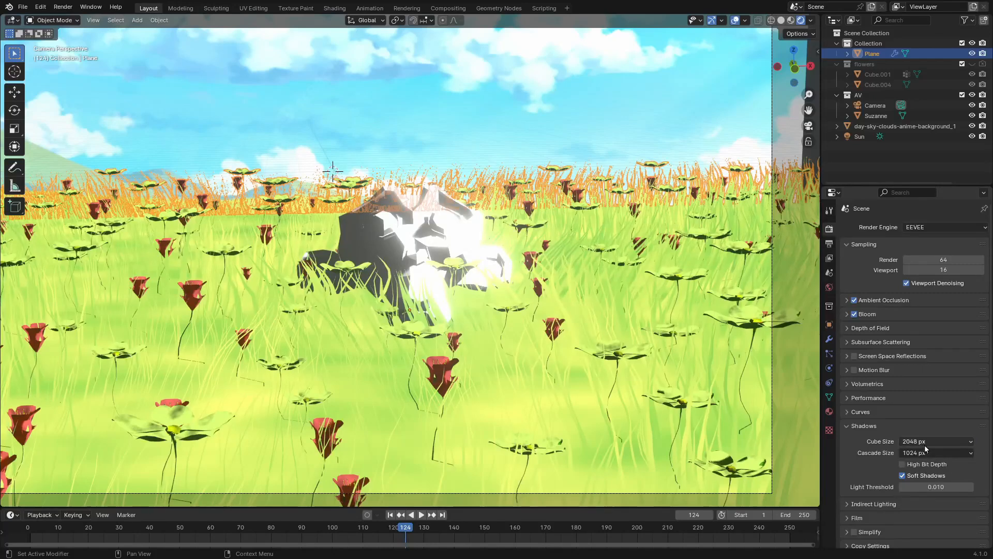
left_click(924, 452)
left_click(926, 523)
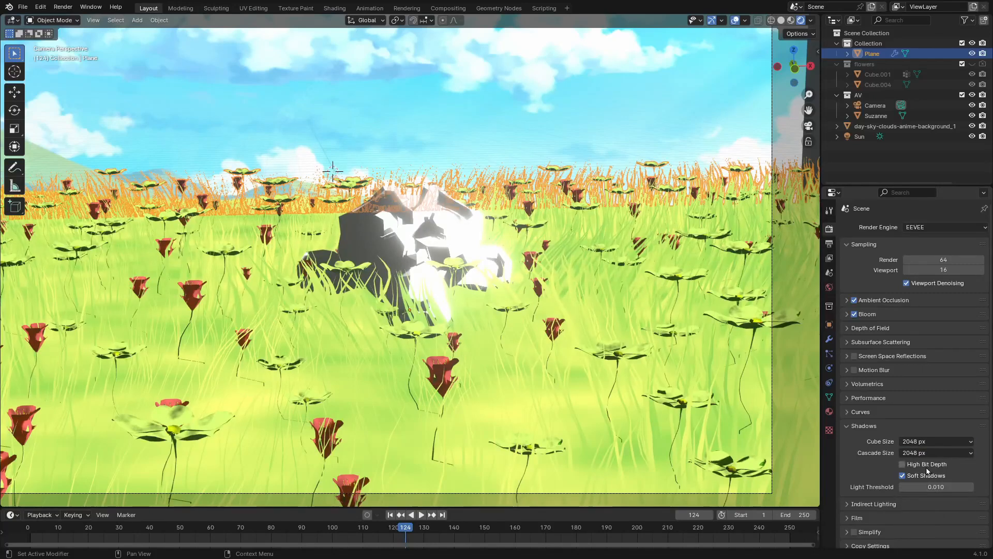
middle_click_drag(348, 180, 414, 357, "ctrl")
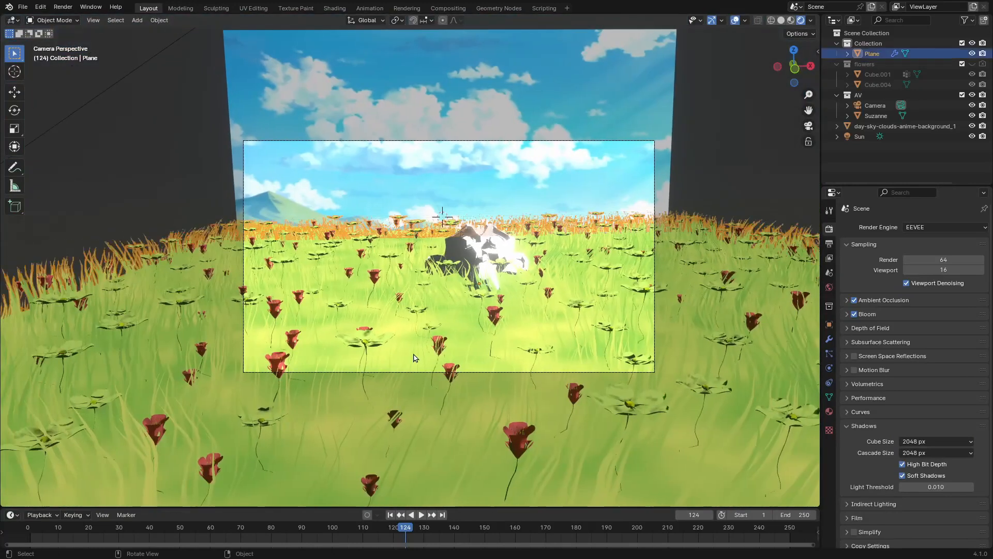
Set the plane's Dynamic Grass modifier Density to 20 and save the file
left_click(830, 339)
left_click(929, 328)
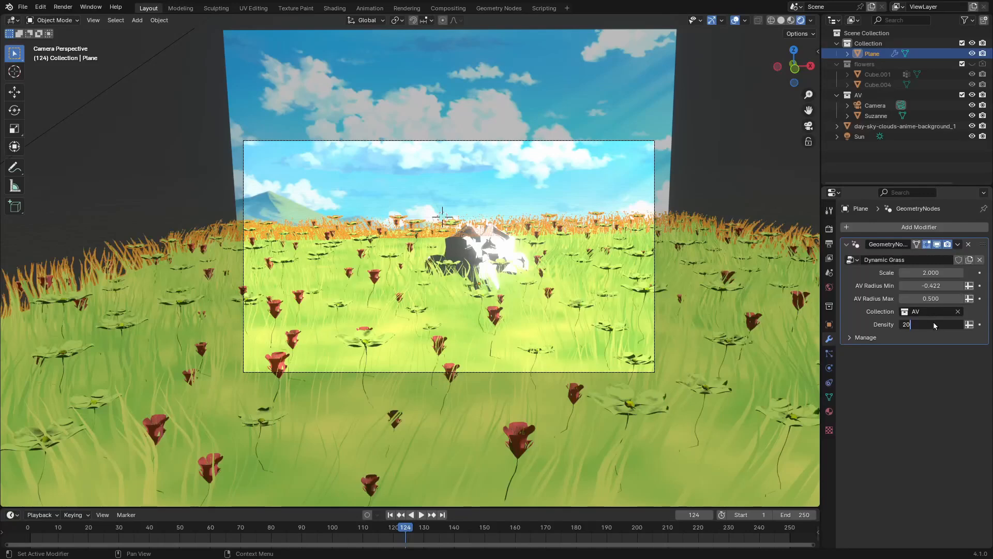
key("Return")
key("ctrl+s")
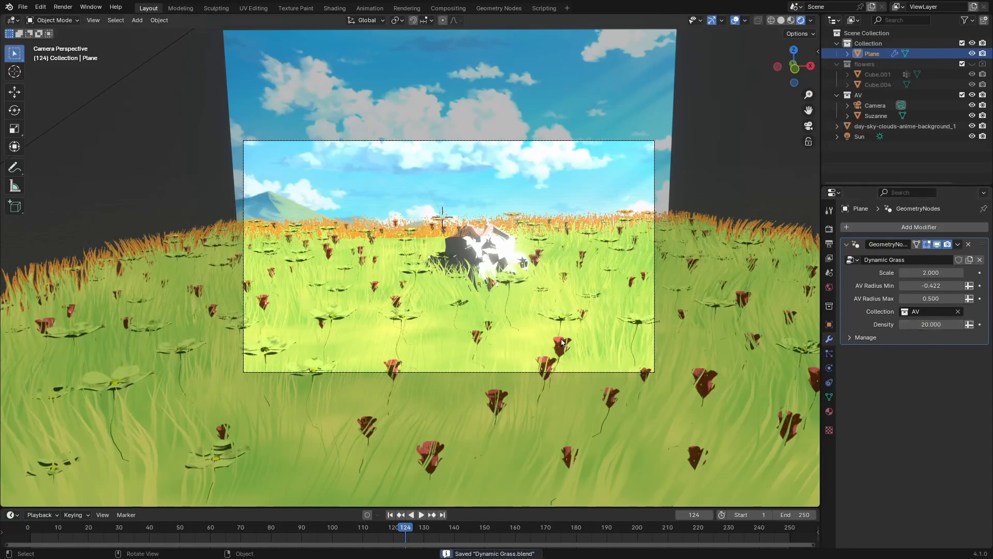
Mute the Transform Geometry node that flattens the blade profile in the grass tree's Curve To Mesh frame
scroll(477, 274, "up", 6)
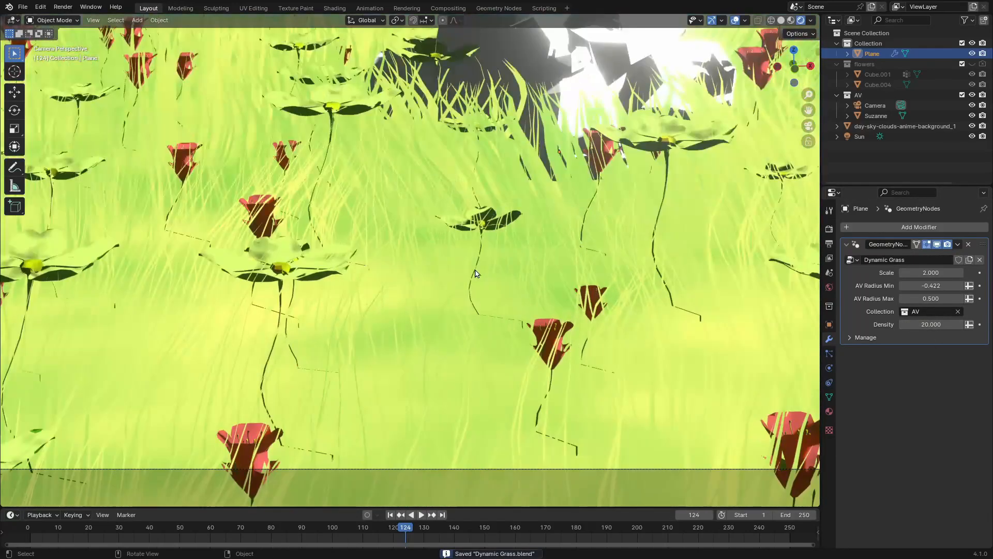
middle_click_drag(476, 274, 493, 438)
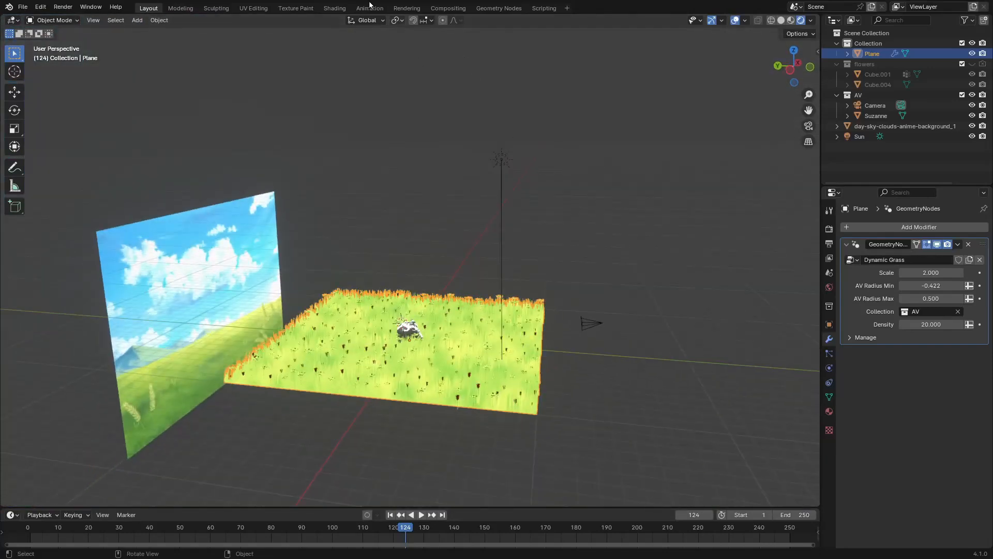
left_click(499, 8)
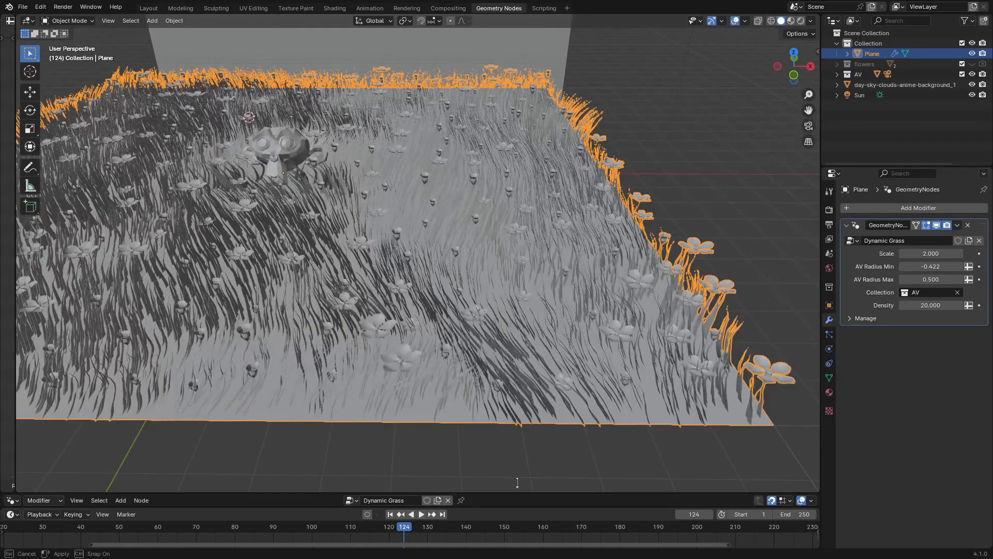
left_click_drag(517, 500, 516, 39)
scroll(567, 296, "up", 3)
scroll(567, 294, "down", 3)
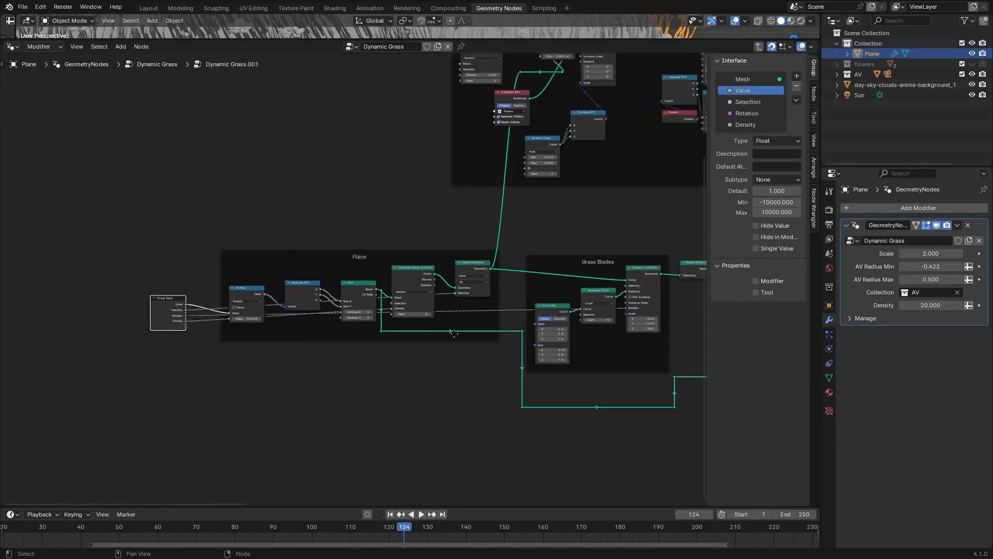
scroll(595, 311, "right", 5, "ctrl")
scroll(632, 339, "up", 5)
scroll(586, 342, "up", 2)
middle_click_drag(586, 342, 364, 331)
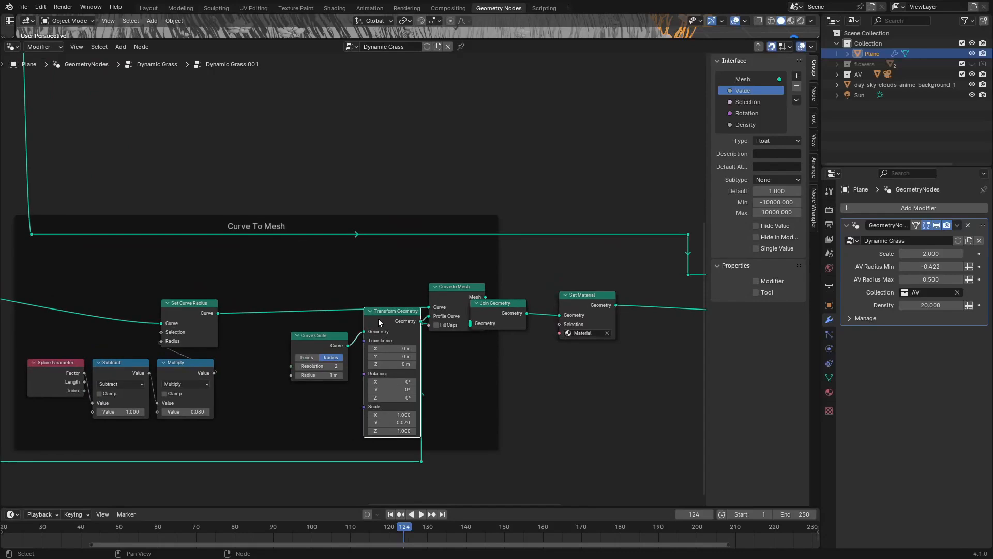
key("m")
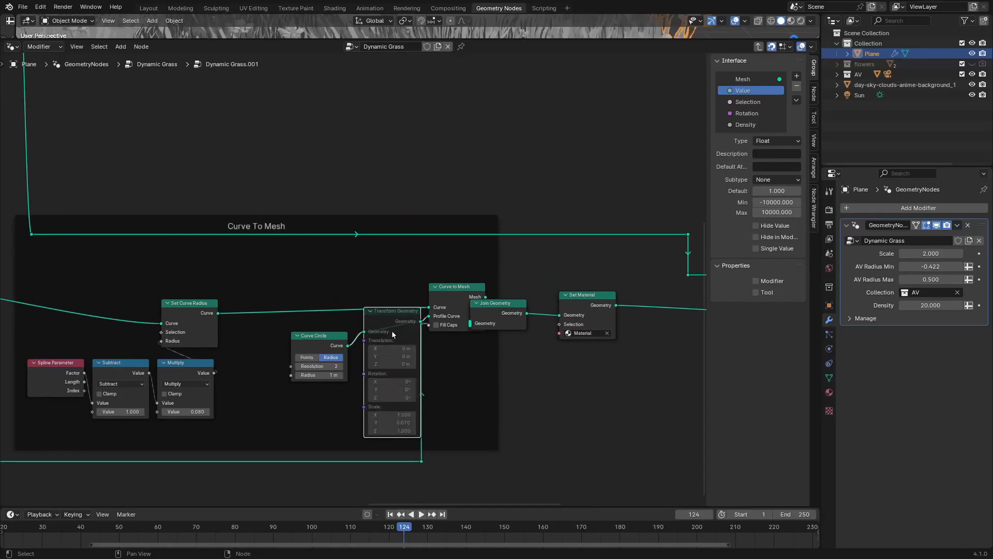
Shrink the node editor back, return to the Layout workspace and inspect the grass blades up close and through the camera
left_click_drag(418, 41, 418, 465)
left_click(148, 8)
scroll(455, 222, "up", 10)
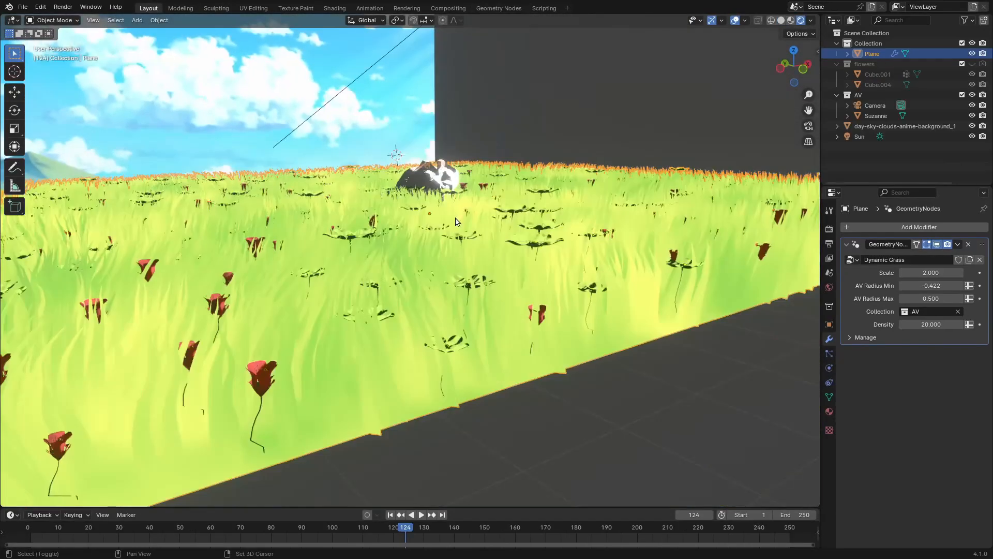
middle_click_drag(455, 222, 426, 327)
key("KP_0")
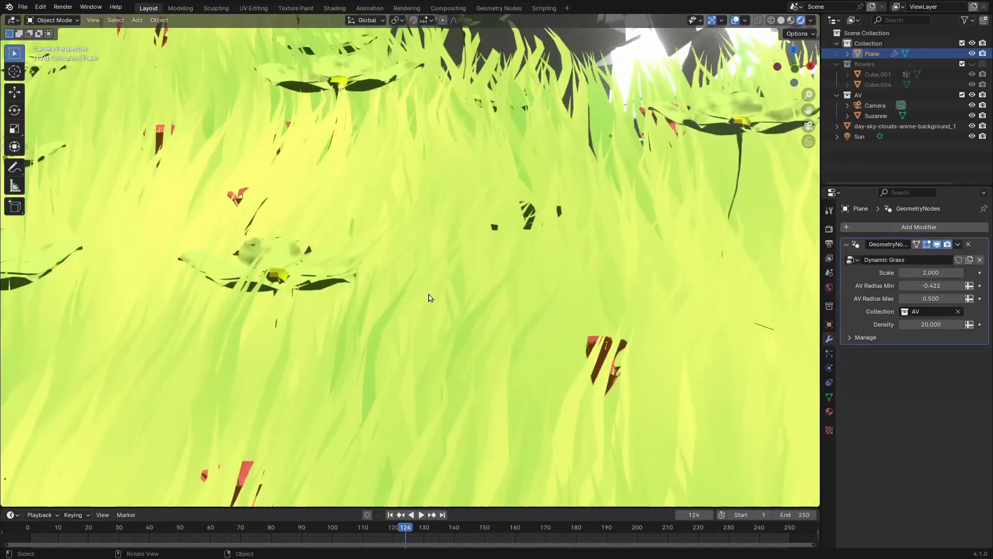
middle_click_drag(491, 271, 460, 288, "shift")
Turn the extra 3D viewport into a Compositor with Use Nodes enabled and its sidebar hidden
key("alt+a")
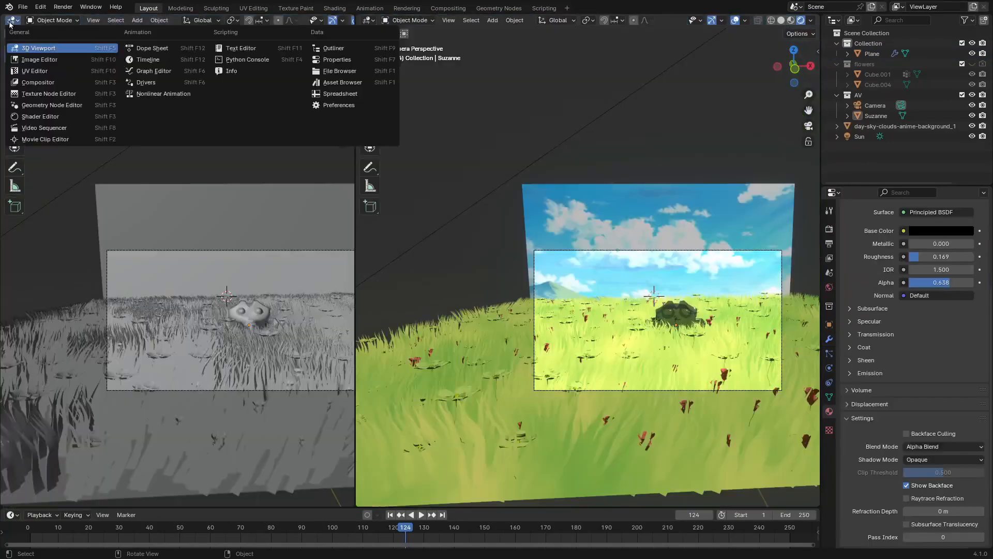
left_click(33, 86)
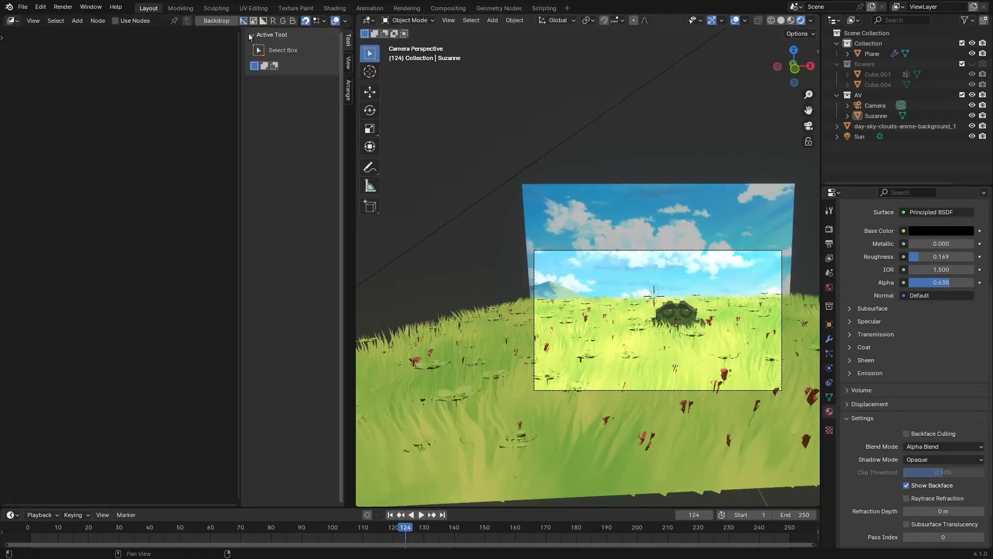
left_click(130, 22)
key("n")
scroll(165, 326, "up", 4)
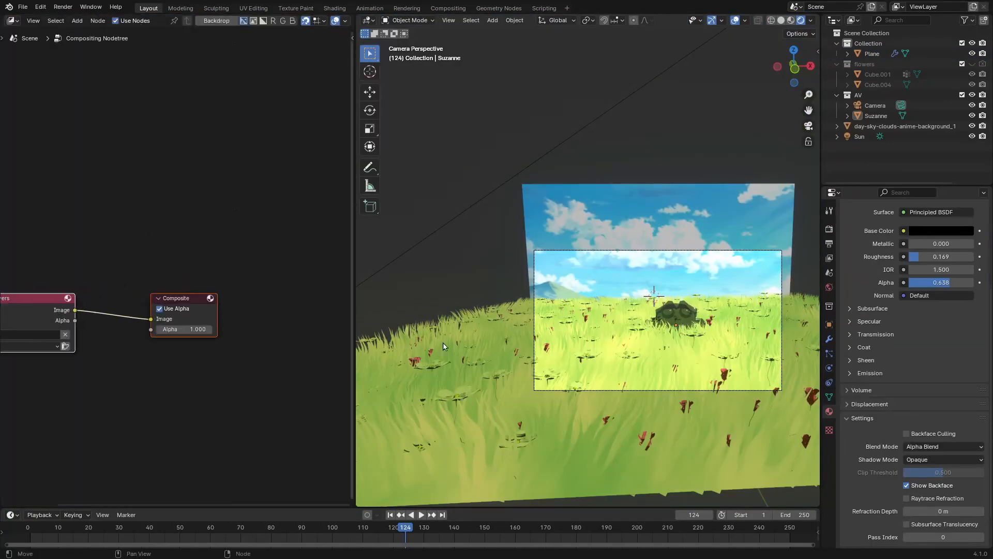
Set the camera's viewport Passepartout to 1.000 and frame the camera view with the toolbar hidden
left_click(680, 252)
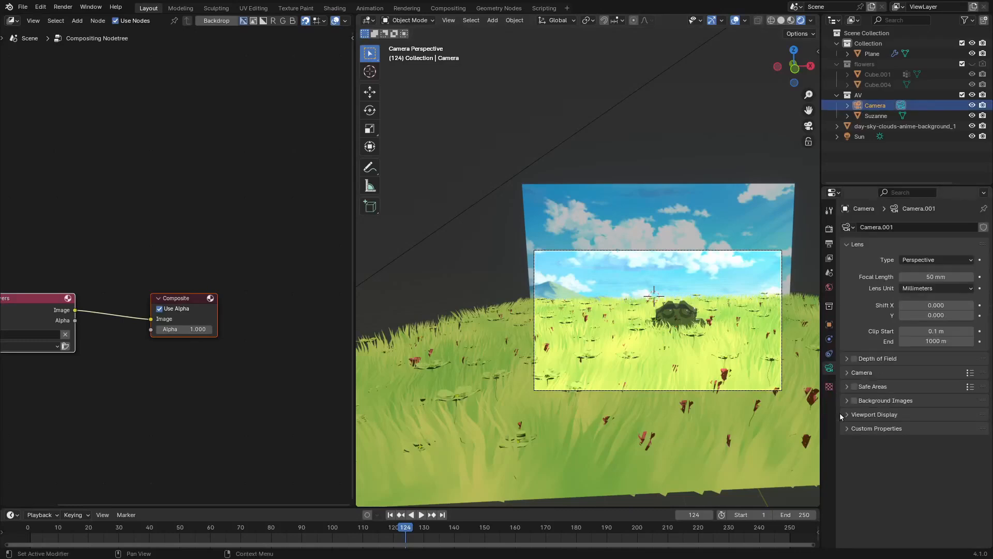
left_click_drag(863, 428, 863, 415)
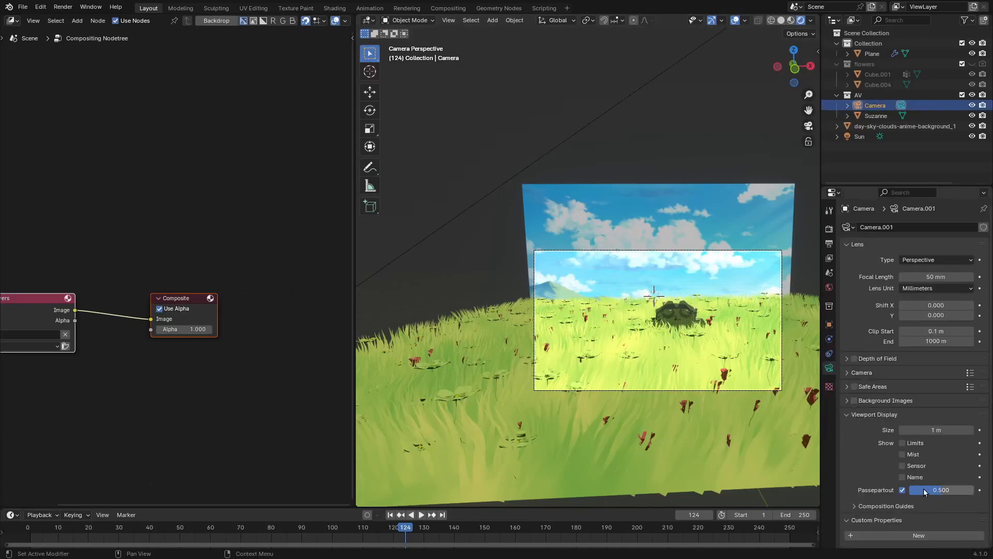
left_click_drag(924, 491, 962, 490)
scroll(693, 421, "up", 3)
left_click_drag(693, 401, 660, 385, "shift")
middle_click_drag(659, 386, 575, 321, "shift")
key("t")
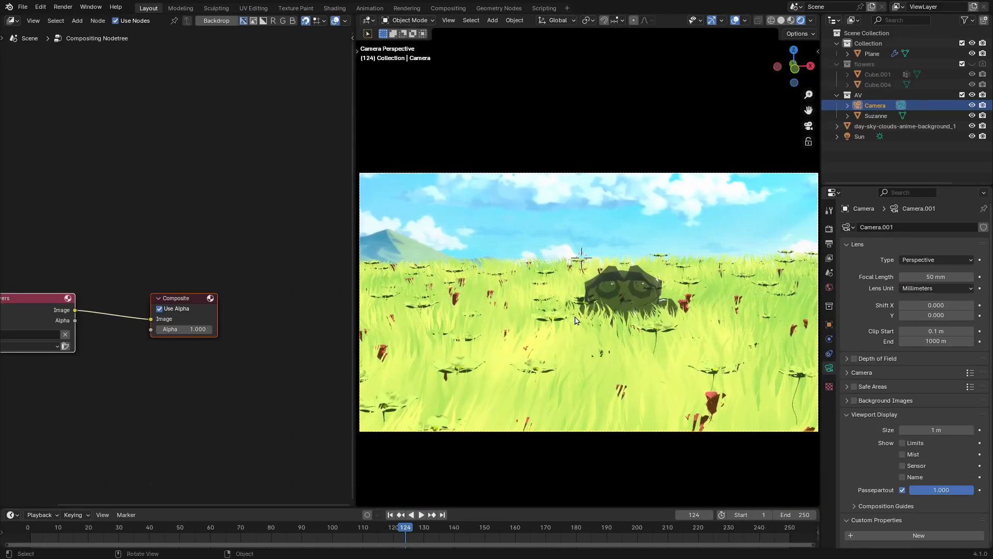
Enable the camera's Depth of Field with an F-Stop of 1.4
left_click(854, 359)
left_click(847, 359)
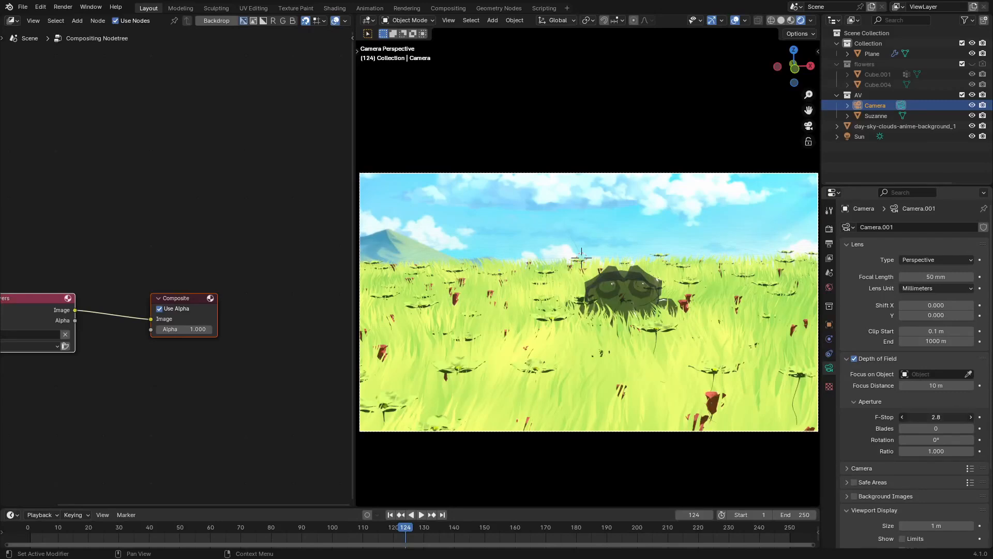
type("1.4")
key("Return")
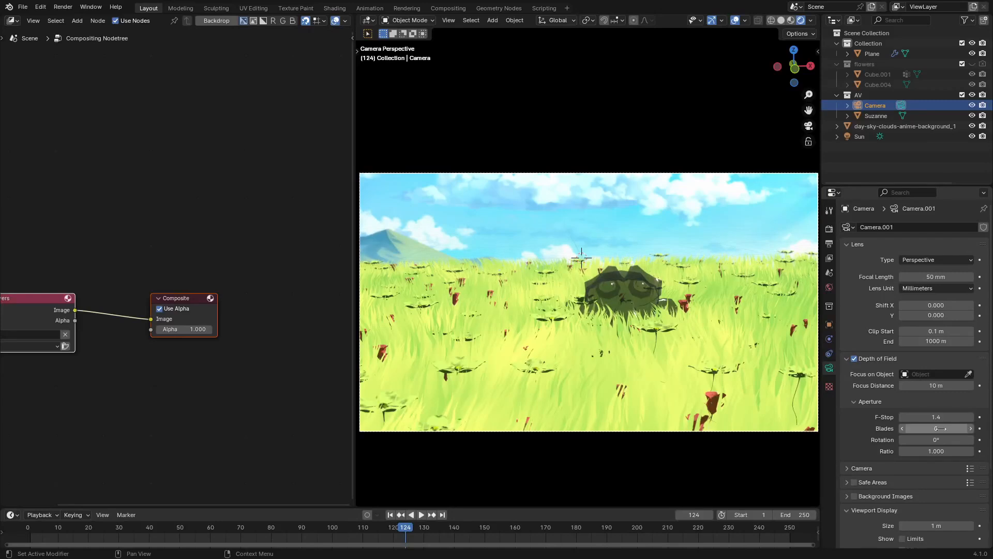
Set the camera's Focus Distance to 20 m and check the blur around the monkey head
scroll(659, 370, "up", 6)
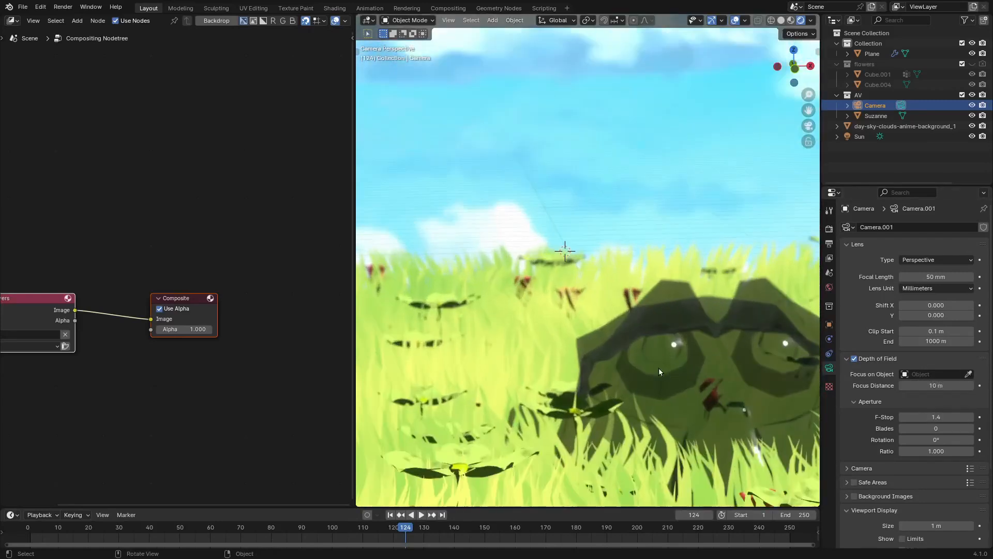
left_click(931, 385)
type("20")
key("Return")
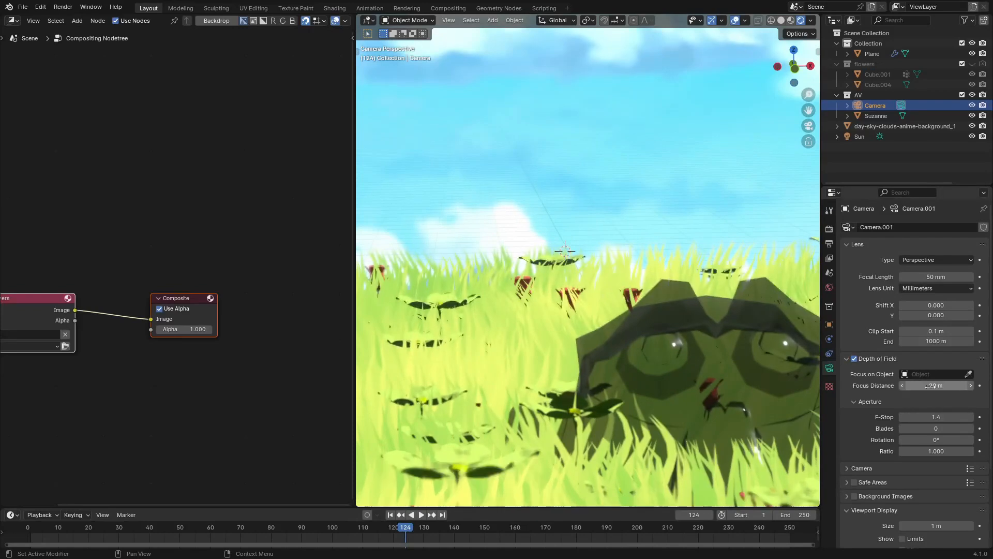
scroll(603, 365, "down", 3)
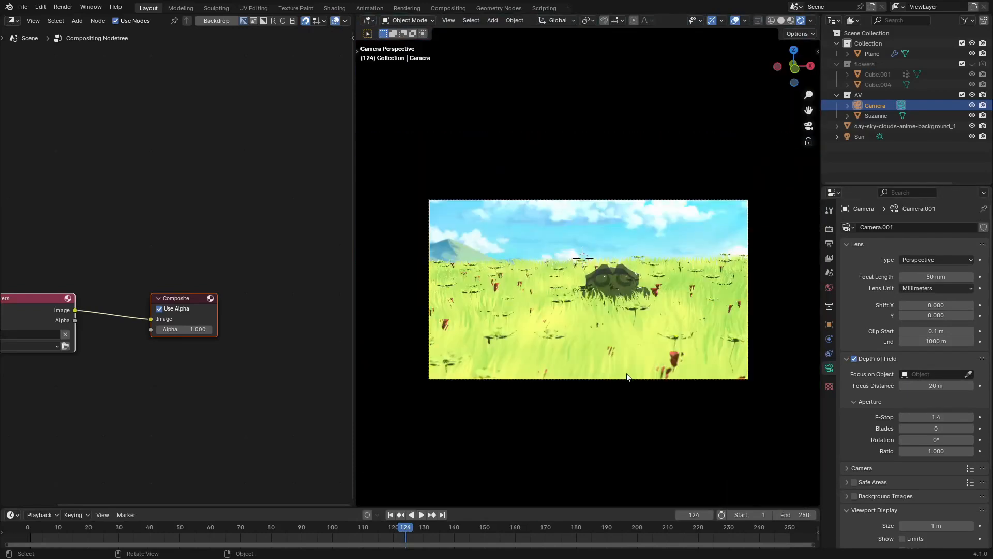
scroll(627, 377, "up", 2)
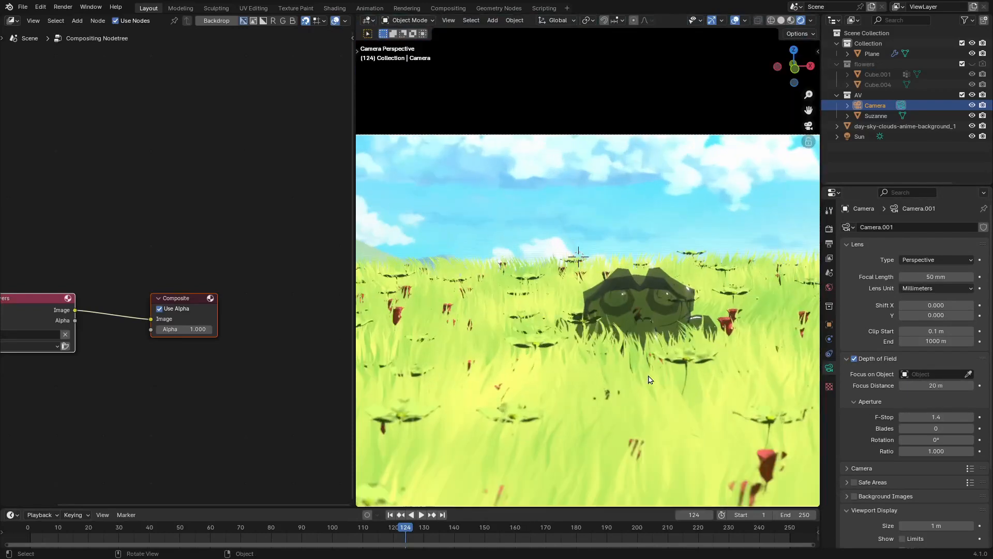
scroll(626, 376, "down", 2)
Review the scene's Color Management settings and the available Look options
left_click(829, 228)
scroll(911, 414, "down", 2)
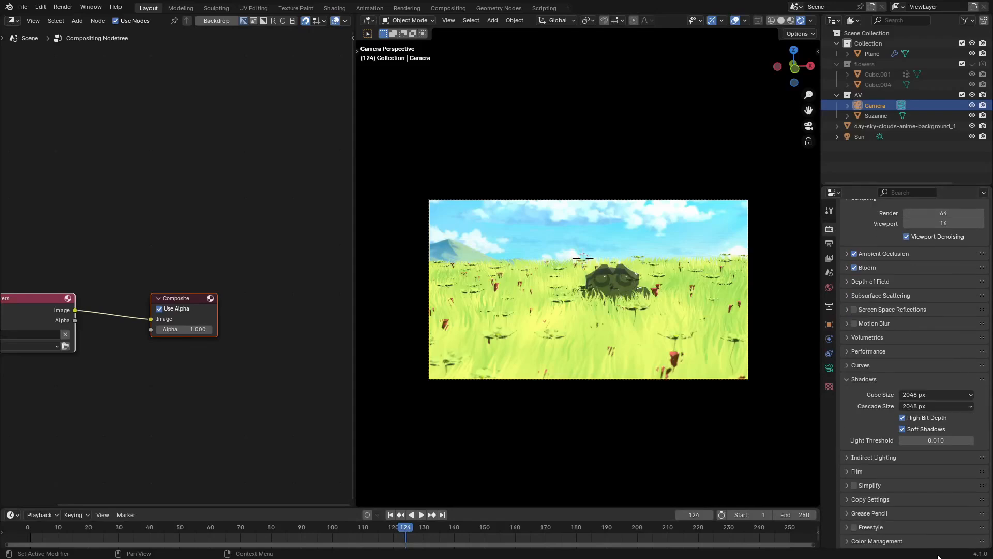
scroll(873, 527, "down", 5)
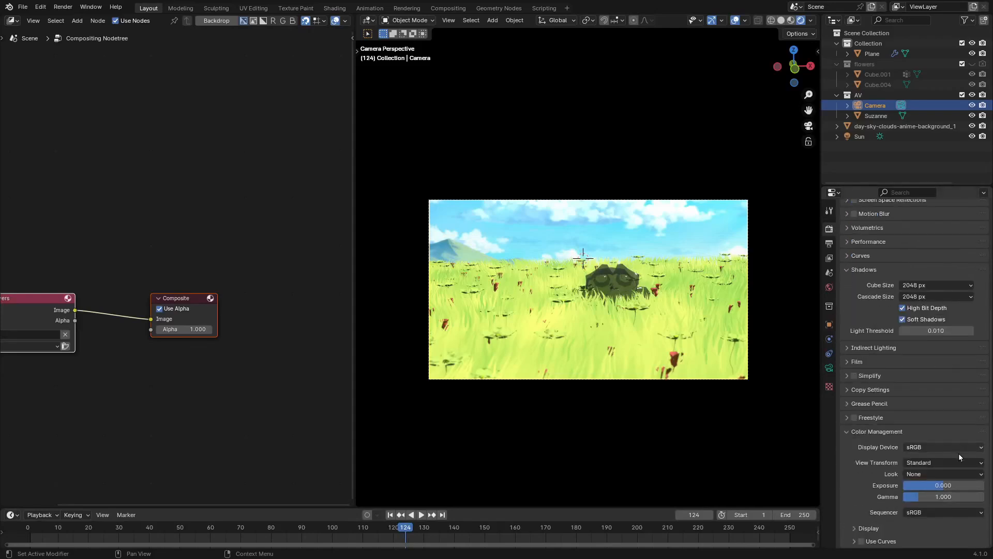
left_click(939, 473)
scroll(504, 316, "up", 2)
scroll(95, 334, "up", 2)
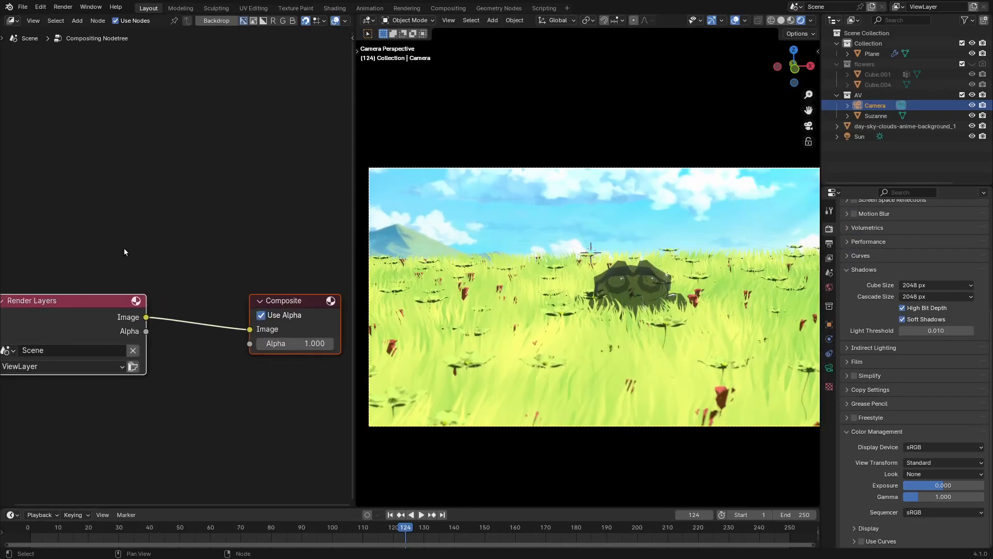
Insert a Lens Distortion node between Render Layers and Composite, with Fit enabled and Distortion and Dispersion at 0.1
key("shift+a")
type("lesn")
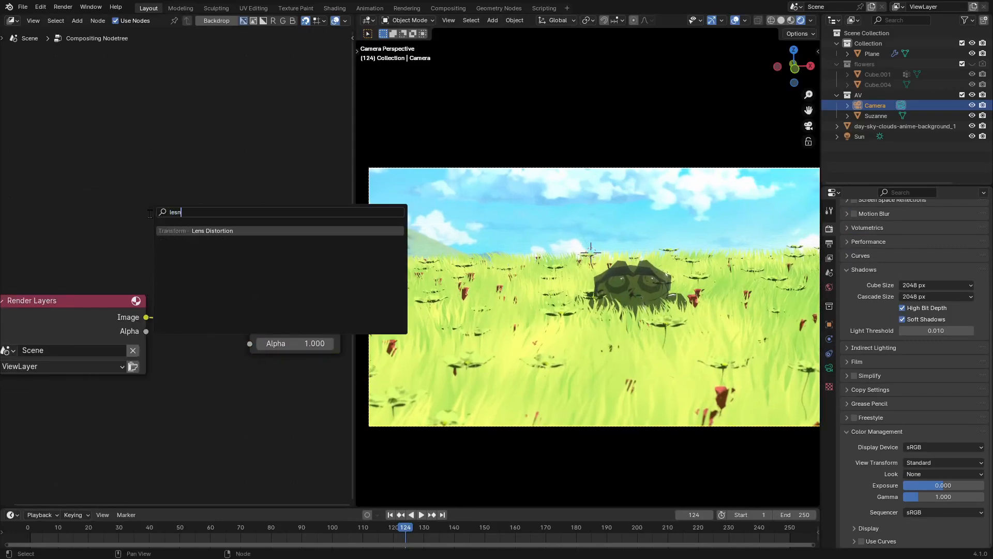
key("Return")
left_click(204, 256)
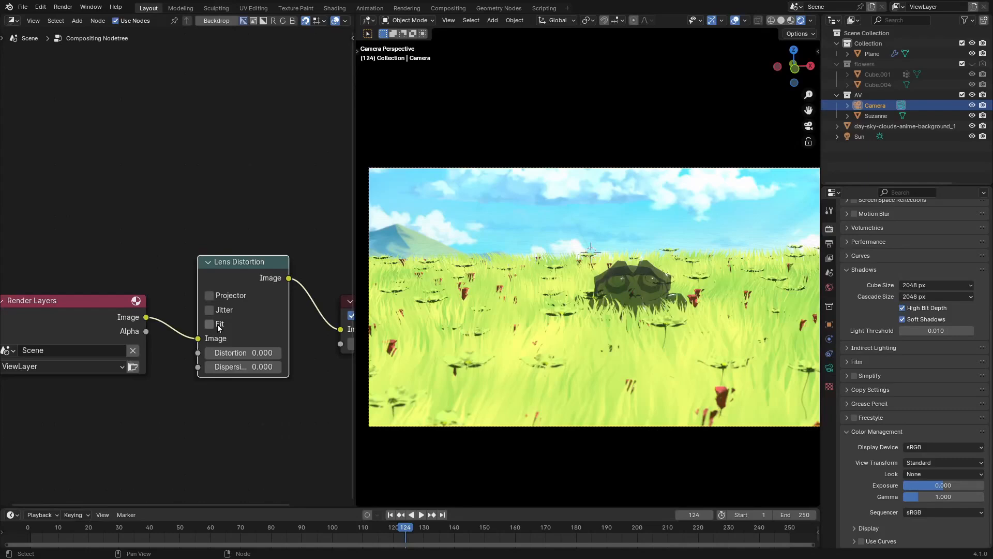
left_click_drag(235, 354, 235, 368)
type("0.1")
key("Return")
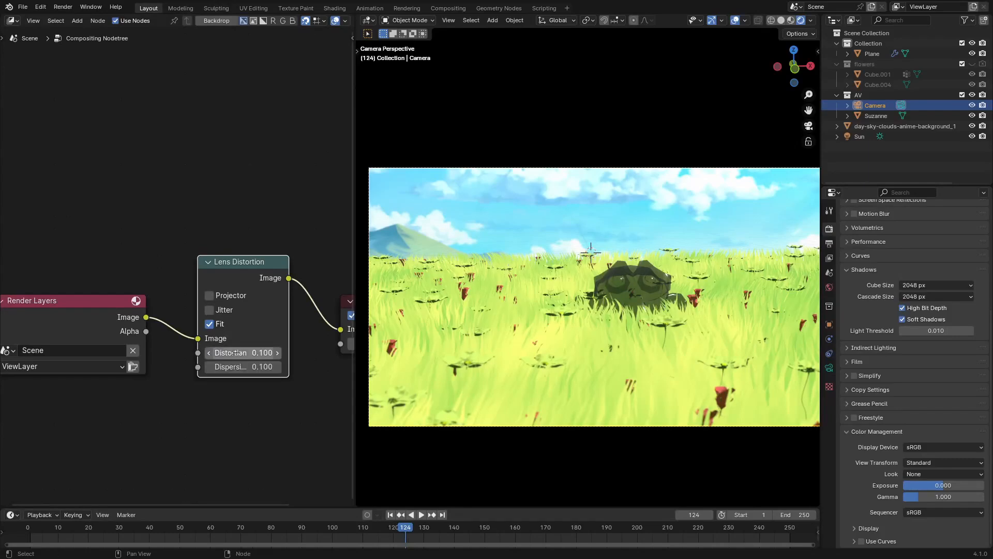
Make room before the Composite node and insert a Color Balance node after Lens Distortion
scroll(216, 239, "down", 1)
middle_click_drag(217, 239, 28, 250)
left_click_drag(146, 249, 169, 306)
key("g")
left_click(281, 296)
key("shift+a")
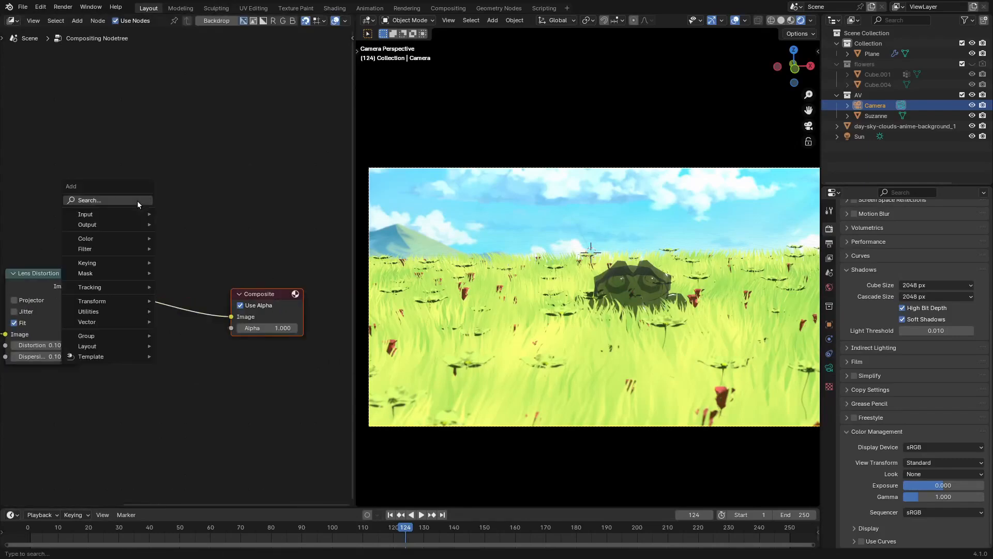
left_click(137, 201)
left_click(156, 271)
left_click(139, 270)
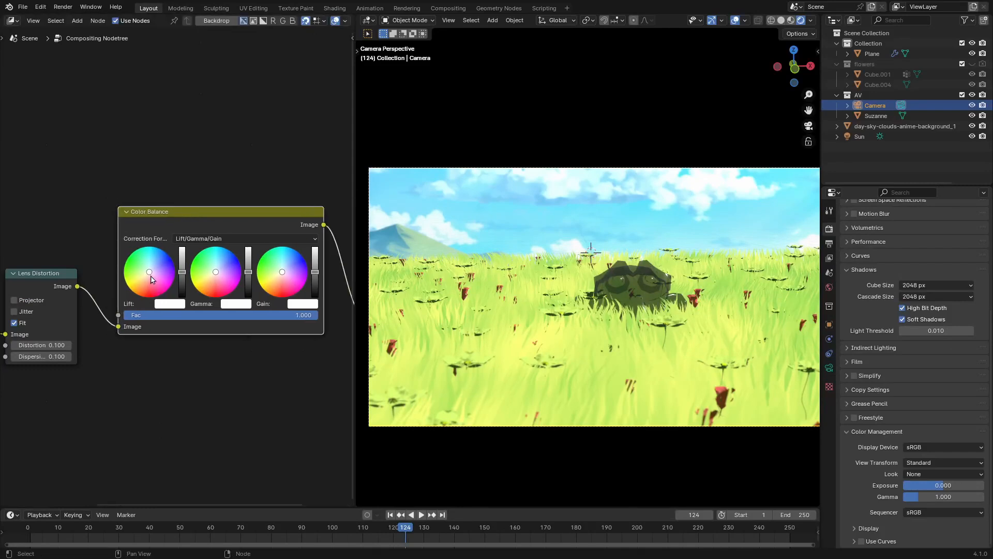
Tint the Color Balance Lift and Gamma slightly toward warm yellow and enable the compositor preview in the rendered viewport
left_click_drag(151, 279, 141, 277)
mouse_move(209, 275)
left_mouse_down()
mouse_move(200, 273)
mouse_move(209, 271)
left_mouse_up()
left_click(811, 20)
left_click(851, 175)
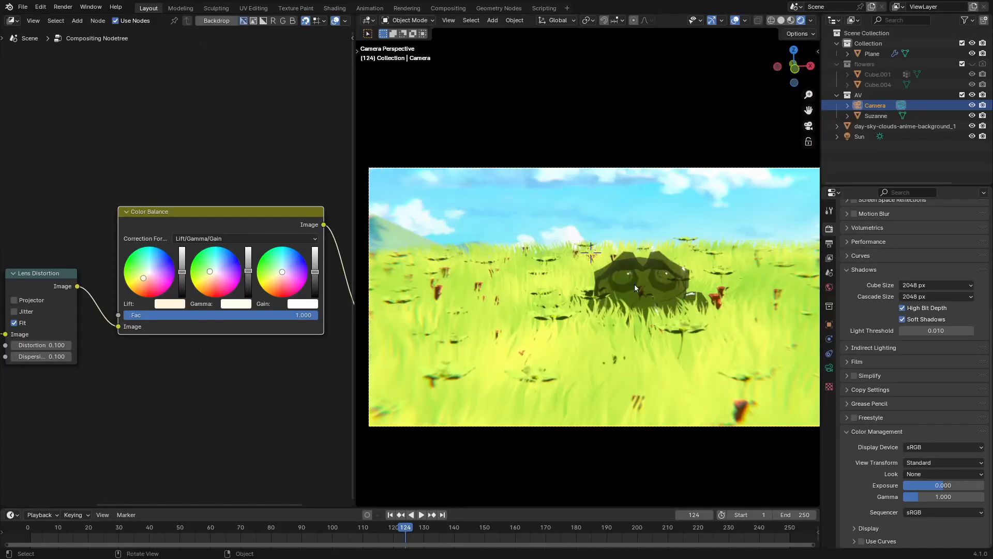
Refine the Color Balance by nudging Lift toward green, Gamma closer to neutral and Gain slightly toward blue, checking the camera view
scroll(634, 283, "up", 3)
left_click_drag(144, 277, 143, 273)
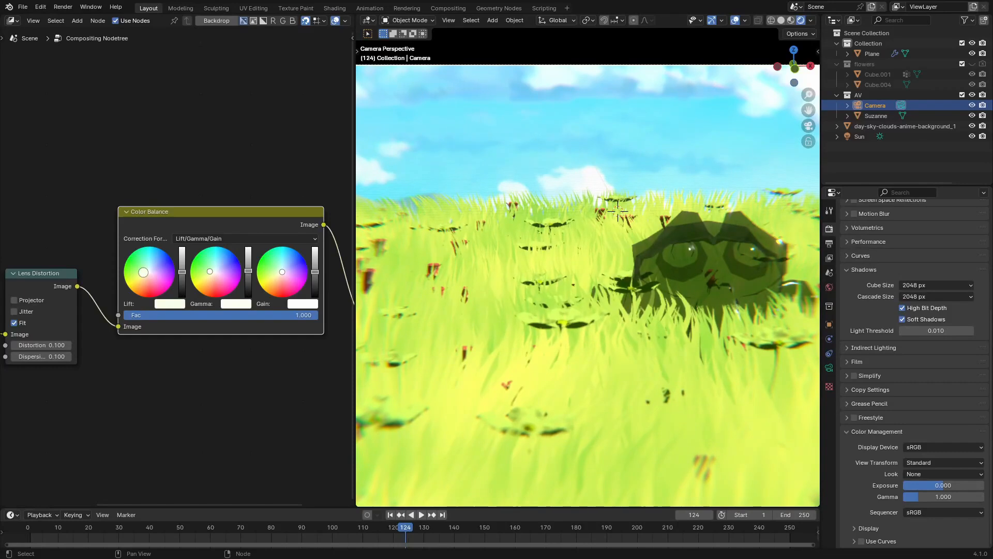
left_click_drag(209, 271, 212, 270)
left_click_drag(282, 272, 282, 268)
scroll(642, 365, "down", 4)
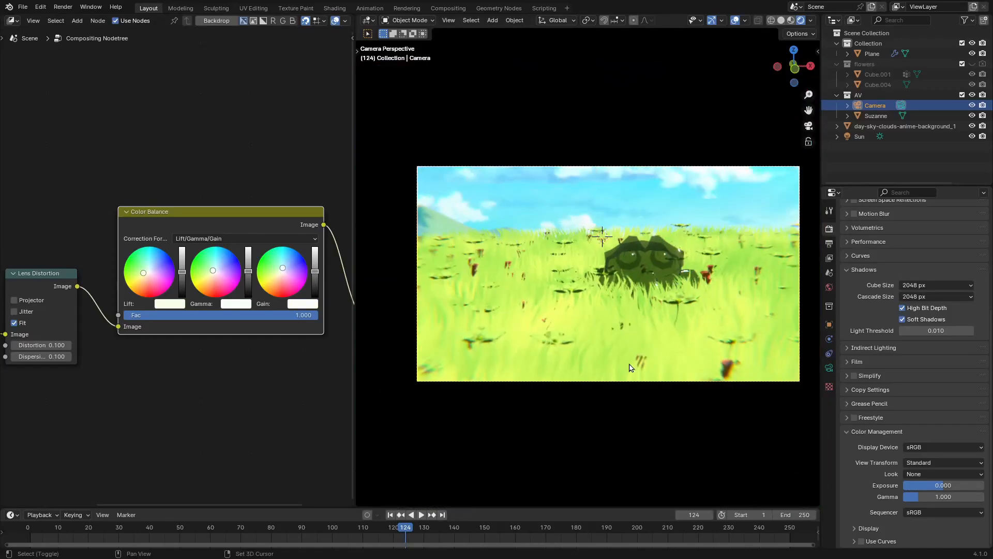
scroll(639, 284, "up", 3)
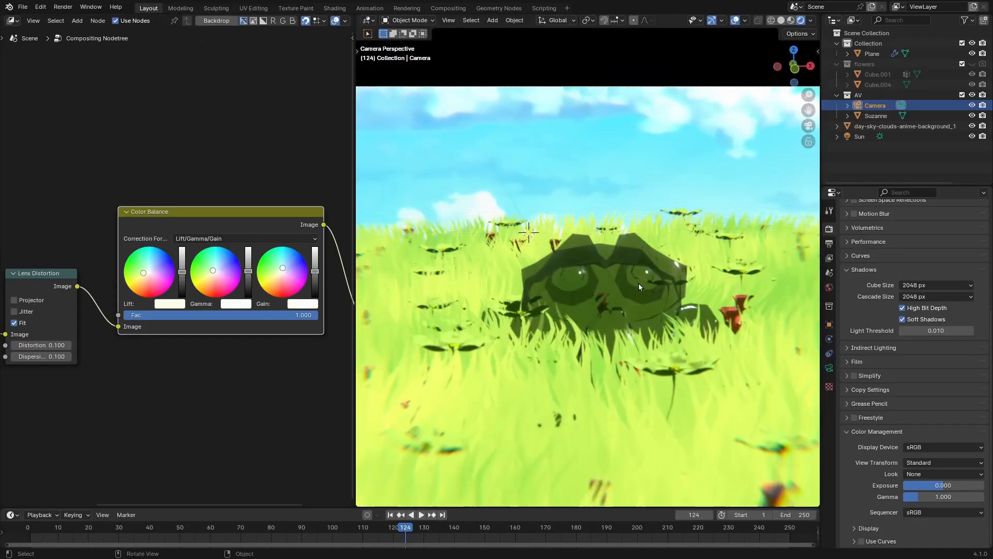
scroll(650, 274, "down", 5)
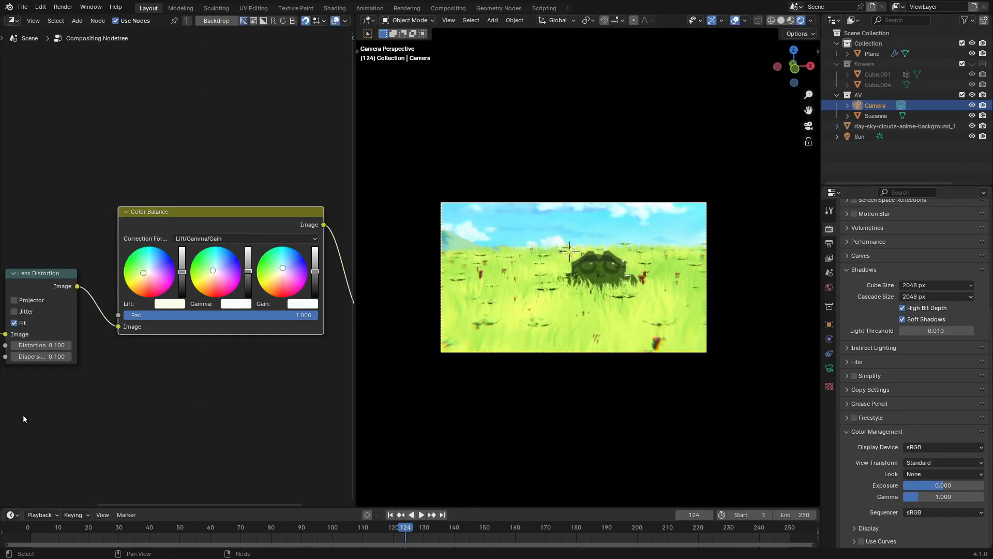
Set the Lens Distortion node's Distortion and Dispersion both to 0.01 and check the camera view
middle_click_drag(22, 414, 172, 413)
scroll(172, 413, "up", 3)
left_click_drag(132, 410, 132, 428)
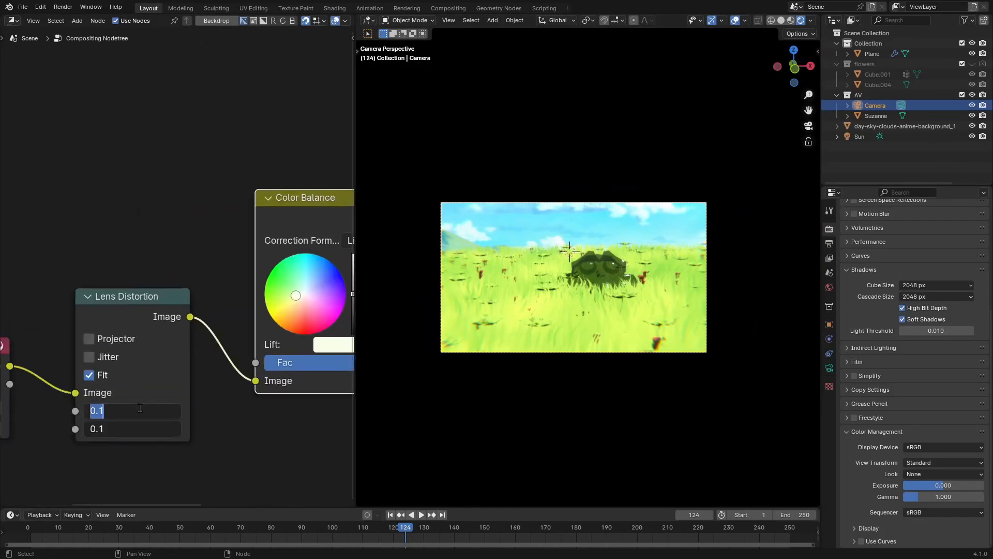
type("0.01")
key("Return")
scroll(373, 300, "up", 4)
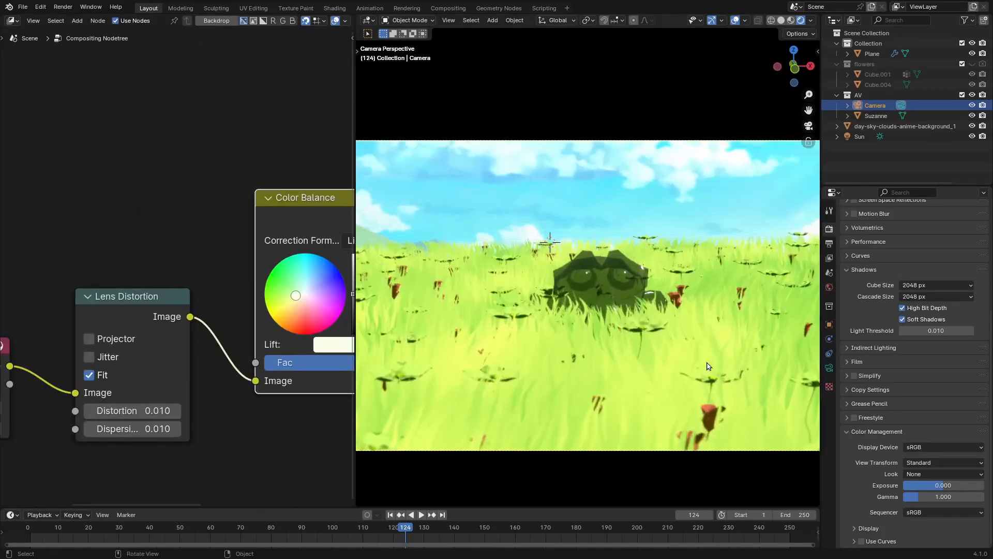
Add a Kuwahara filter node and insert it on the link between Color Balance and Composite
scroll(91, 368, "down", 3)
scroll(299, 362, "up", 1)
middle_click_drag(300, 362, 280, 324)
scroll(266, 303, "down", 3)
key("shift+a")
left_click(215, 173)
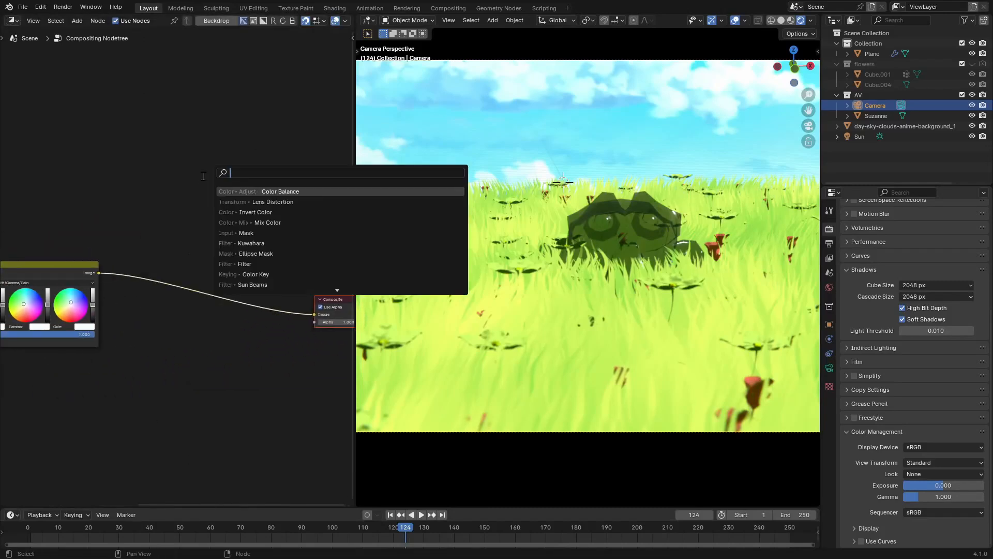
type("kuah")
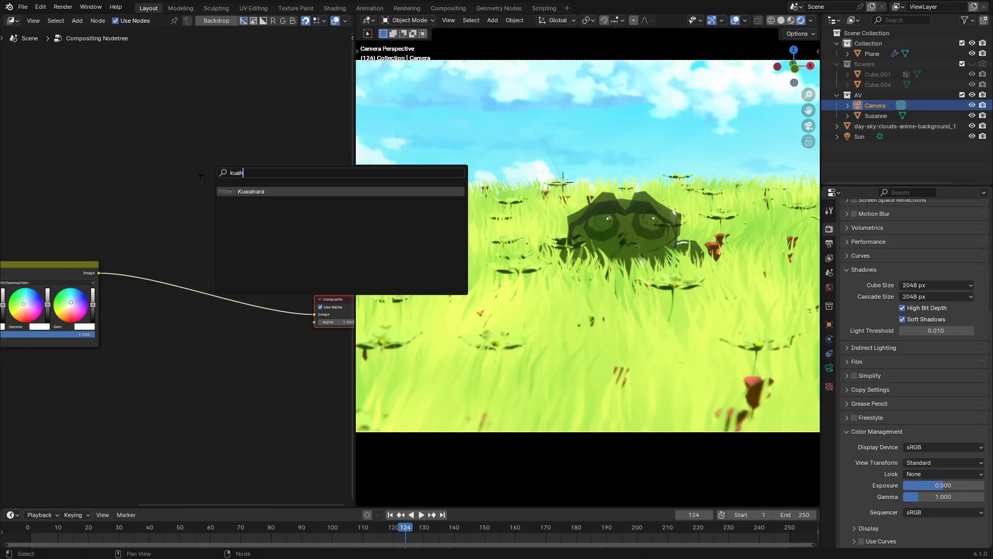
type("ar")
key("Return")
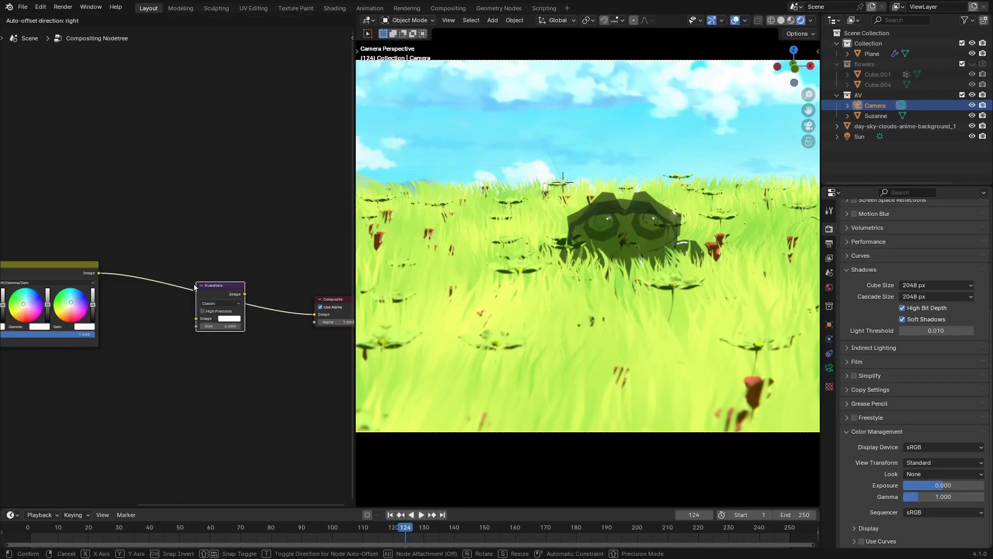
left_click(231, 291)
Switch the Kuwahara node's filter variation to Anisotropic
scroll(231, 290, "up", 2)
left_click(242, 321)
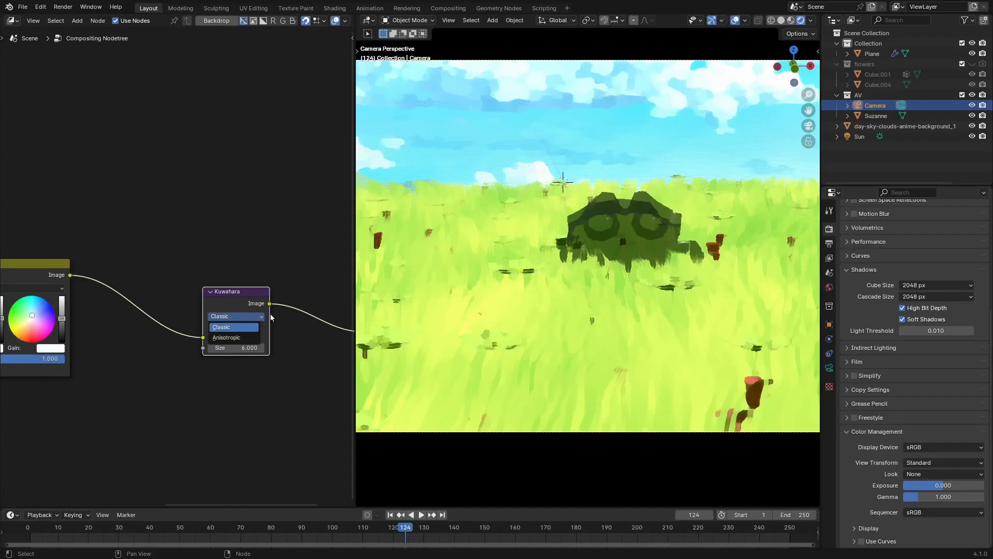
left_click(253, 328)
left_click(251, 318)
left_click(228, 338)
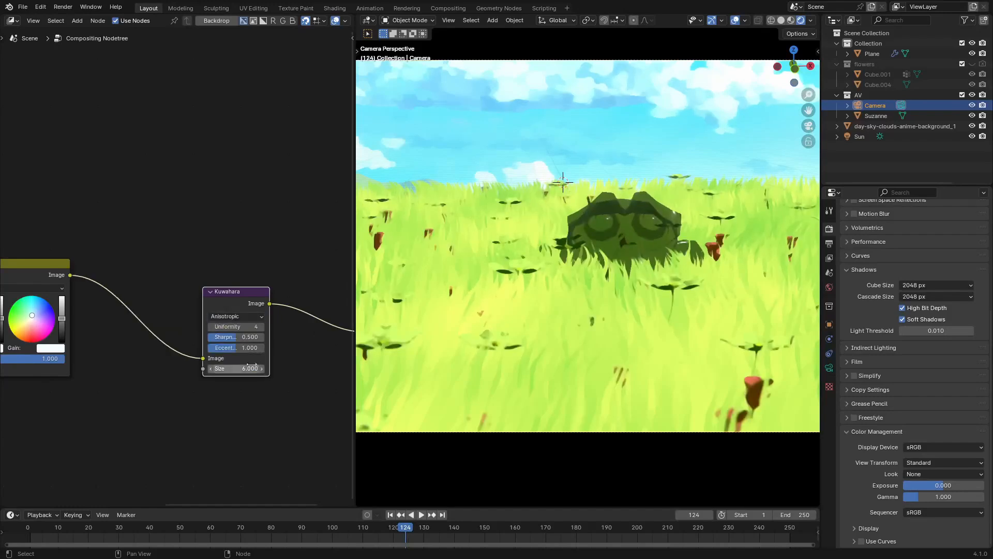
Set the Kuwahara node's Sharpness to 1.000 and its Size to 5
scroll(148, 300, "up", 2)
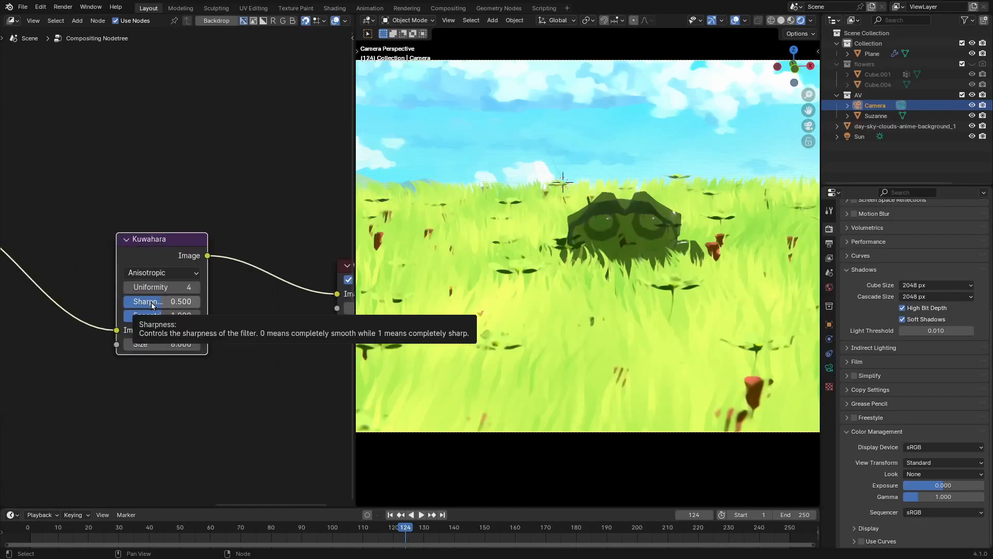
left_click_drag(152, 305, 195, 316)
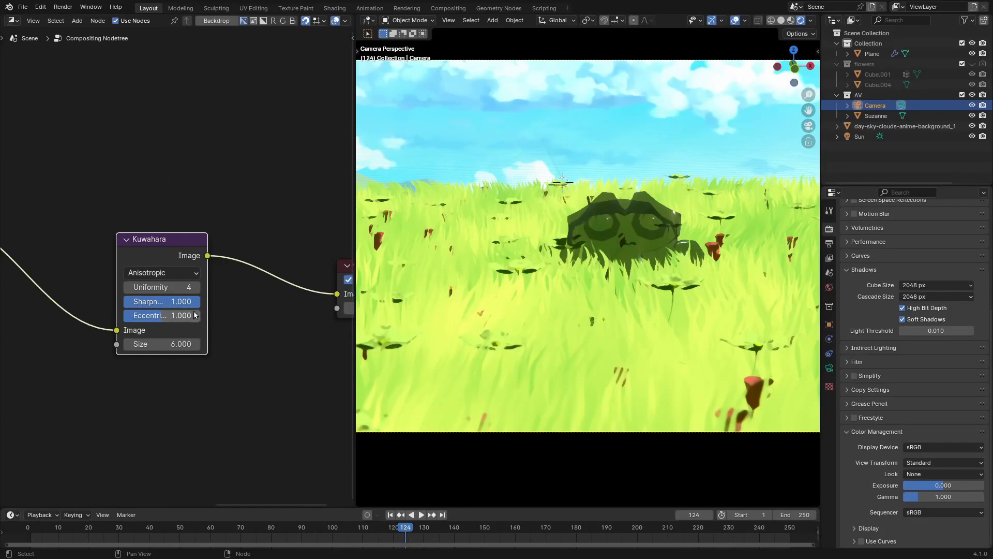
left_click(172, 343)
type("5")
key("Return")
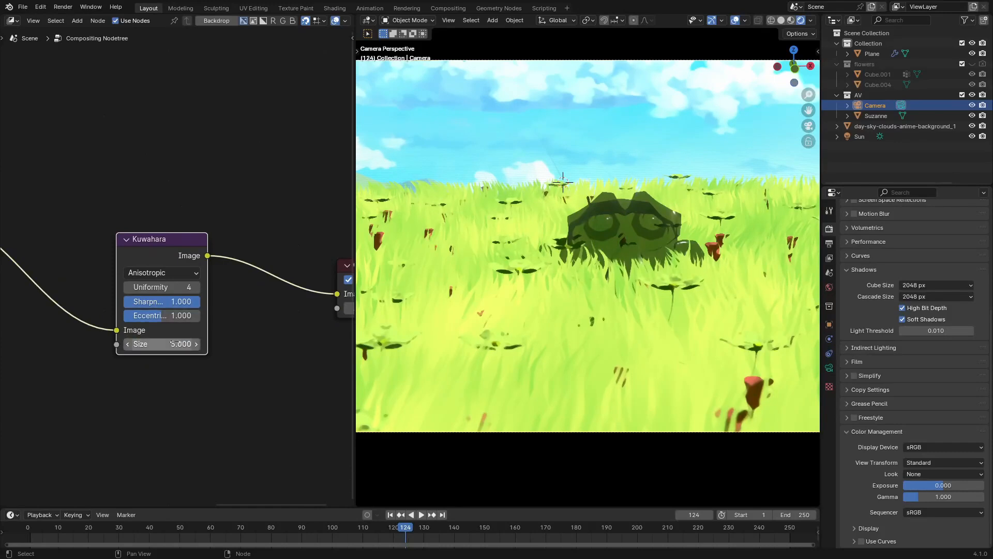
Set the Kuwahara node's Uniformity to 6
scroll(181, 350, "up", 2)
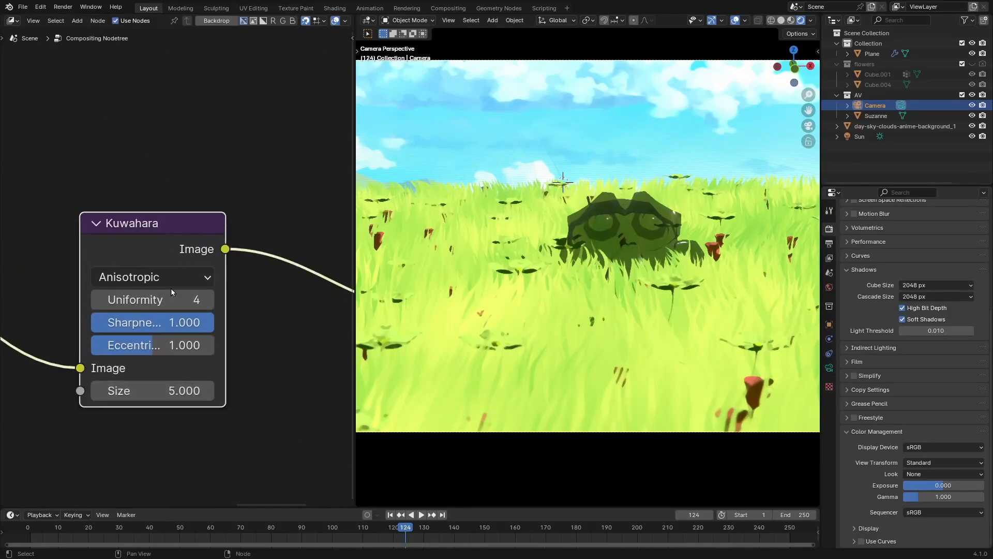
left_click(207, 300)
left_click(208, 299)
Examine the Kuwahara effect on the grass and the Suzanne head in the camera view, both close up and in full frame
scroll(708, 263, "up", 5)
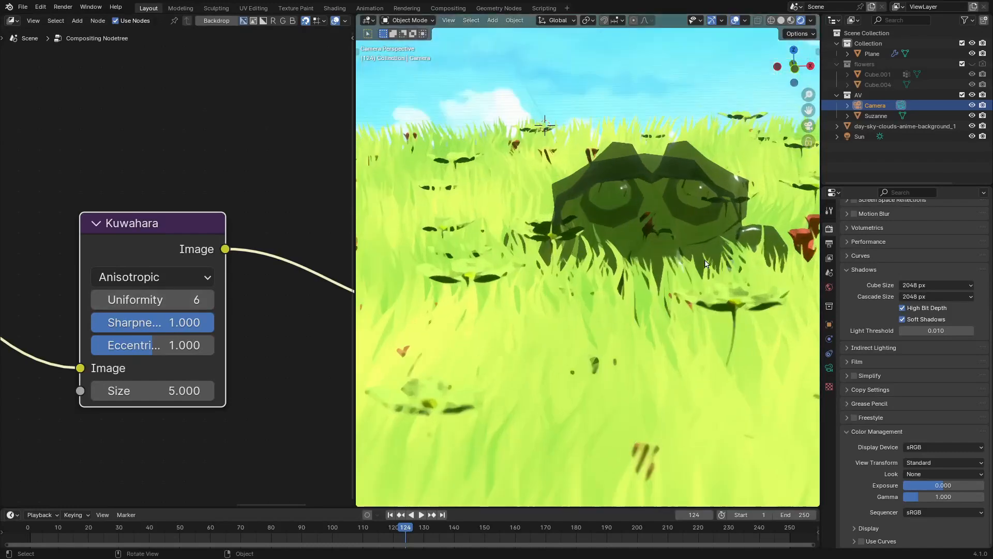
scroll(707, 264, "down", 4)
scroll(694, 253, "up", 4)
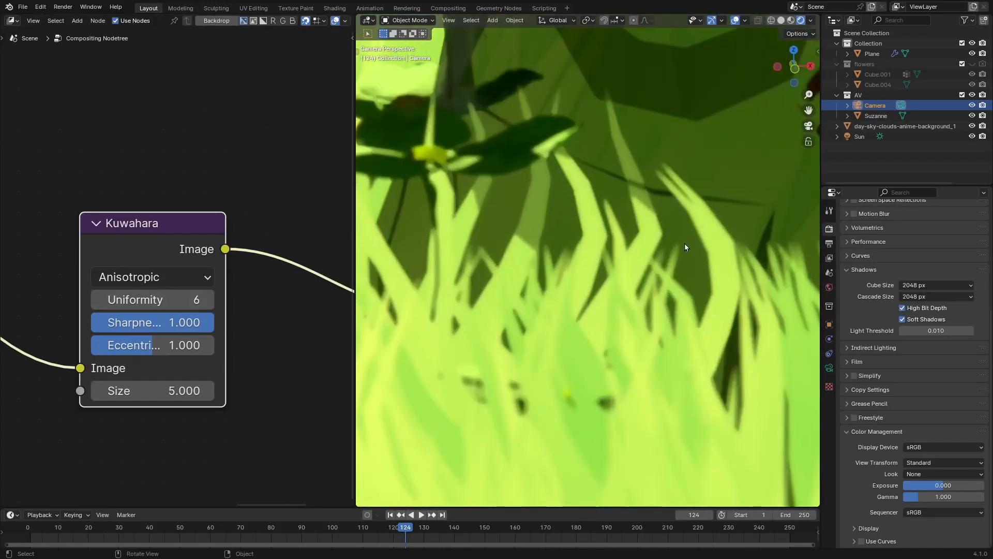
scroll(683, 243, "down", 6)
scroll(674, 246, "down", 3)
left_click(818, 383)
scroll(638, 341, "up", 5)
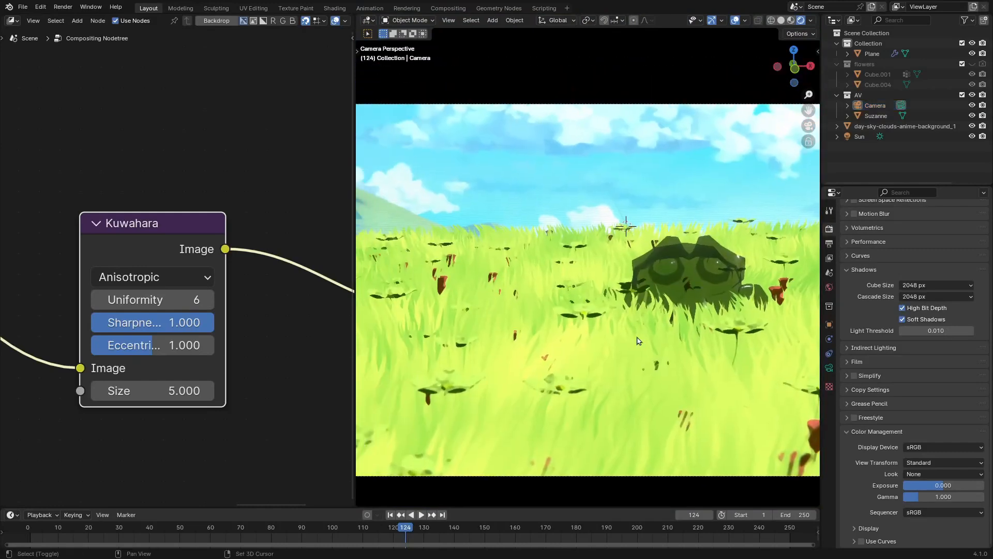
scroll(639, 341, "down", 3)
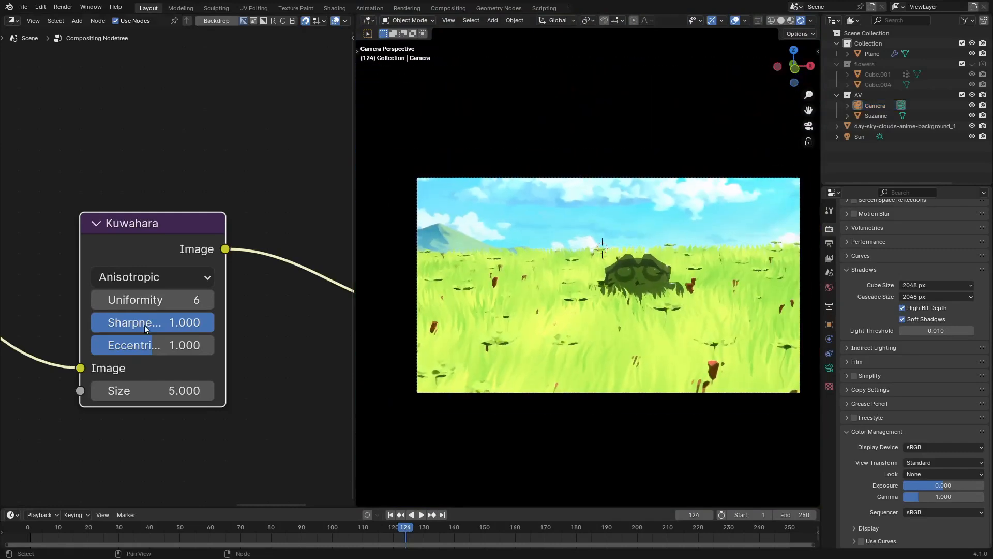
Enlarge the timeline area, turn it into an Image Editor in Mask mode and create a mask named Vegniette
scroll(326, 426, "down", 5)
left_click_drag(349, 509, 348, 259)
left_click(13, 266)
left_click(33, 309)
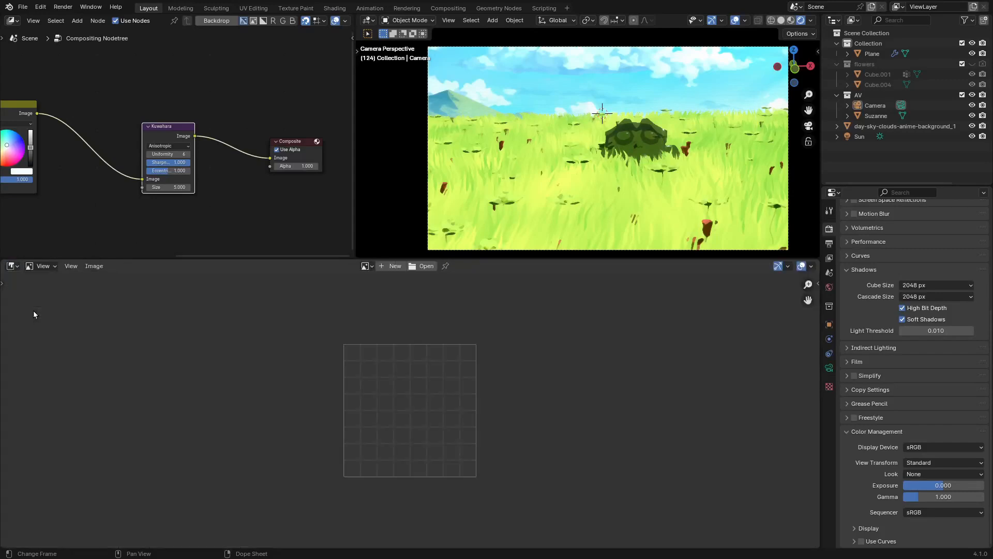
left_click(44, 265)
left_click(51, 314)
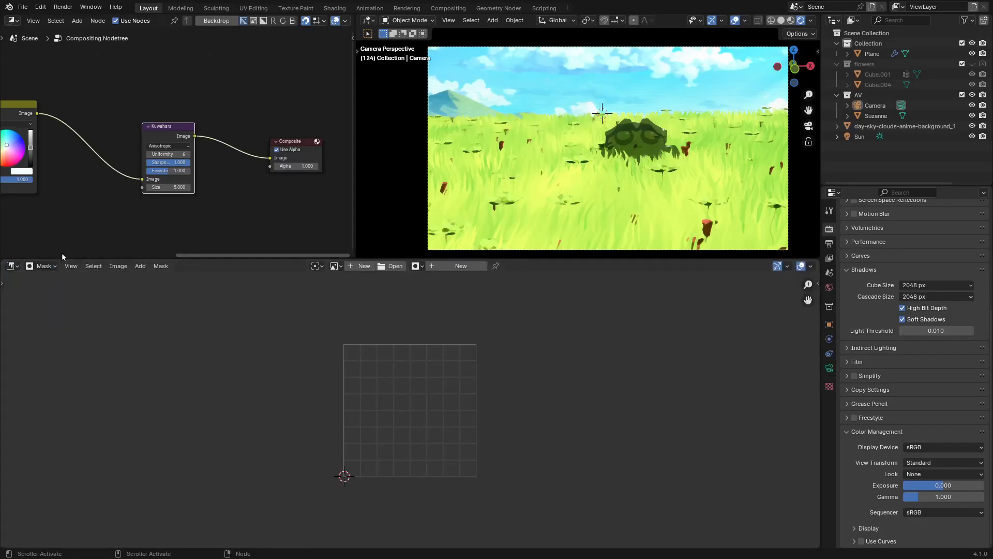
left_click(448, 267)
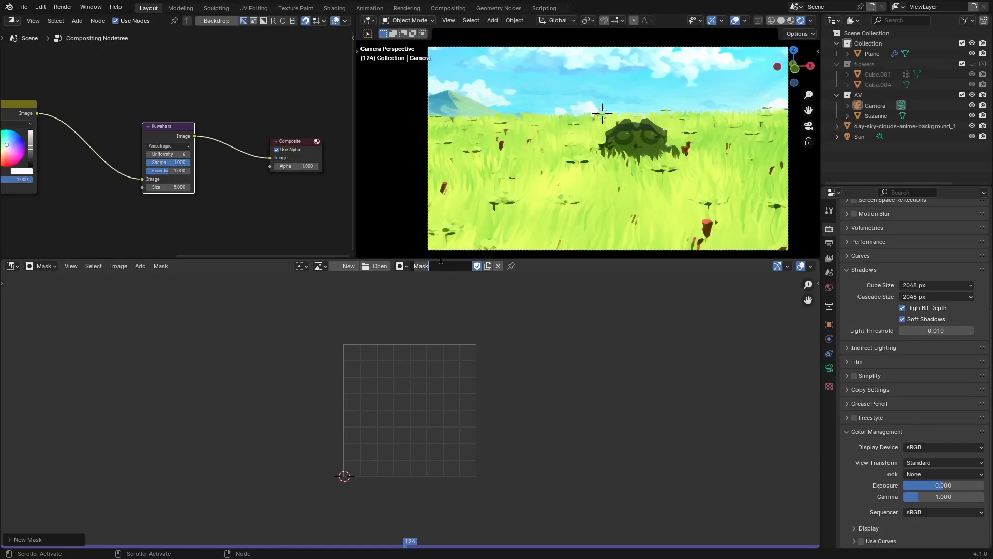
type("Fet")
Add a Mask input node below the Kuwahara node and assign the Vegniette mask to it
key("shift+a")
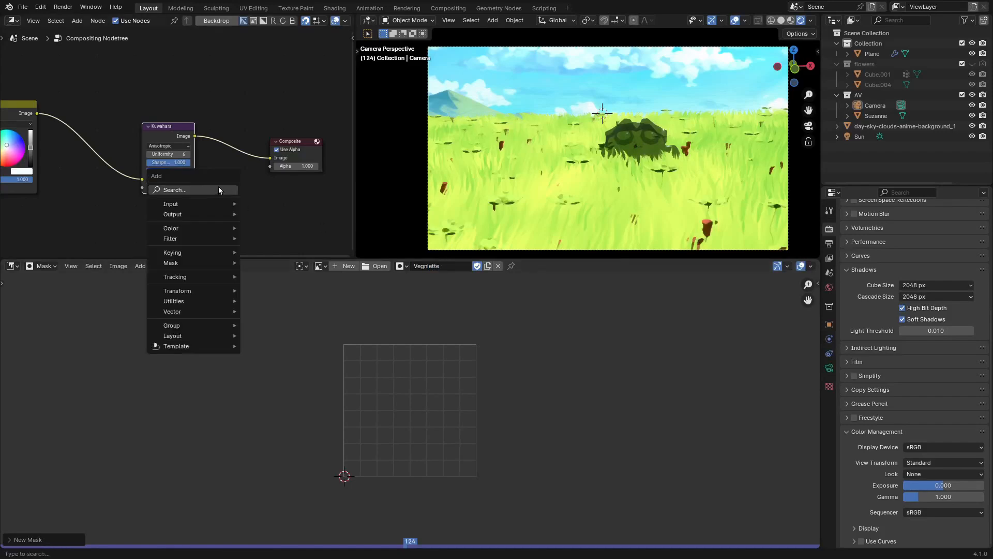
left_click(218, 186)
type("mask")
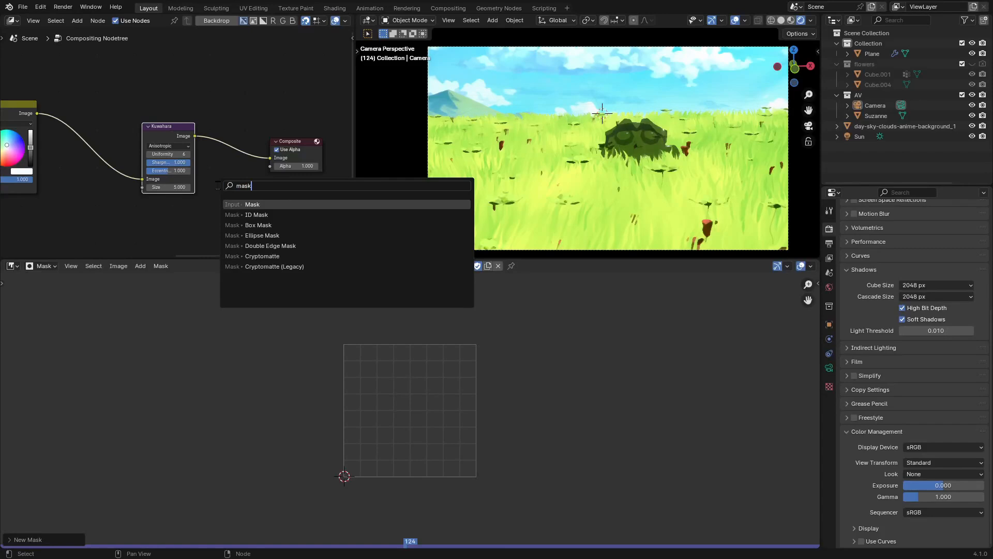
key("Return")
left_click(199, 212)
left_click(181, 229)
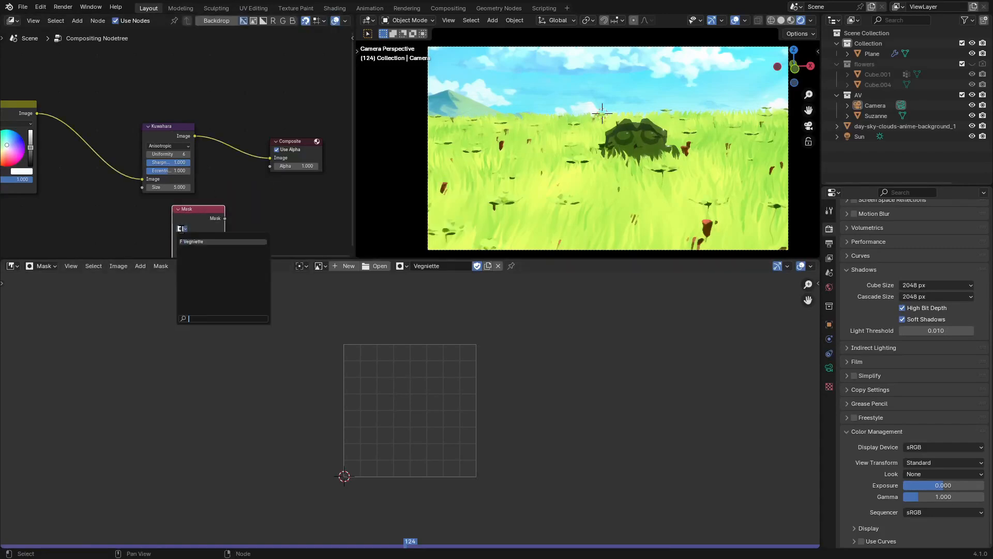
left_click(192, 241)
scroll(199, 249, "up", 2)
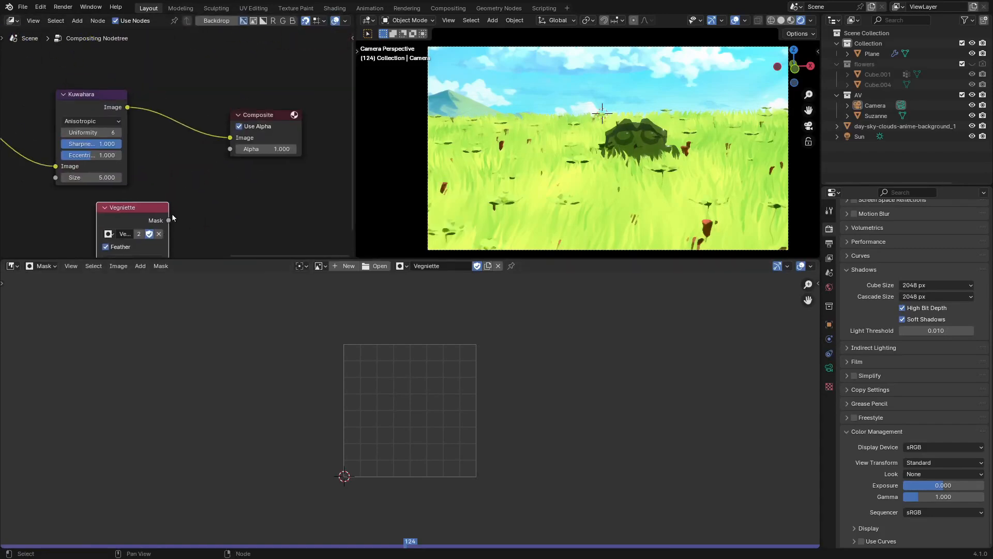
Add an Invert Color node beside the Vegniette mask node and connect the Mask output to its Color input
scroll(187, 165, "down", 1)
key("shift+a")
type("in")
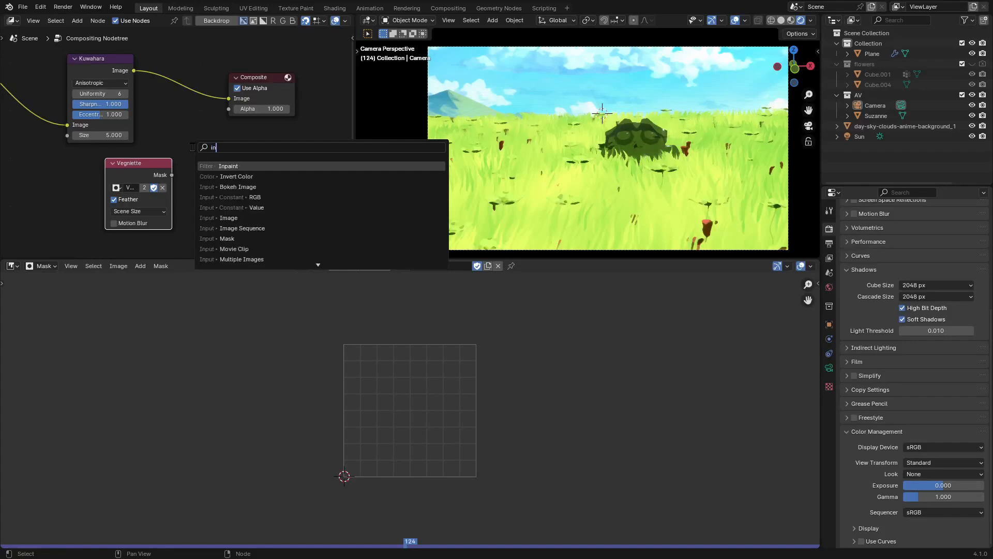
type("very")
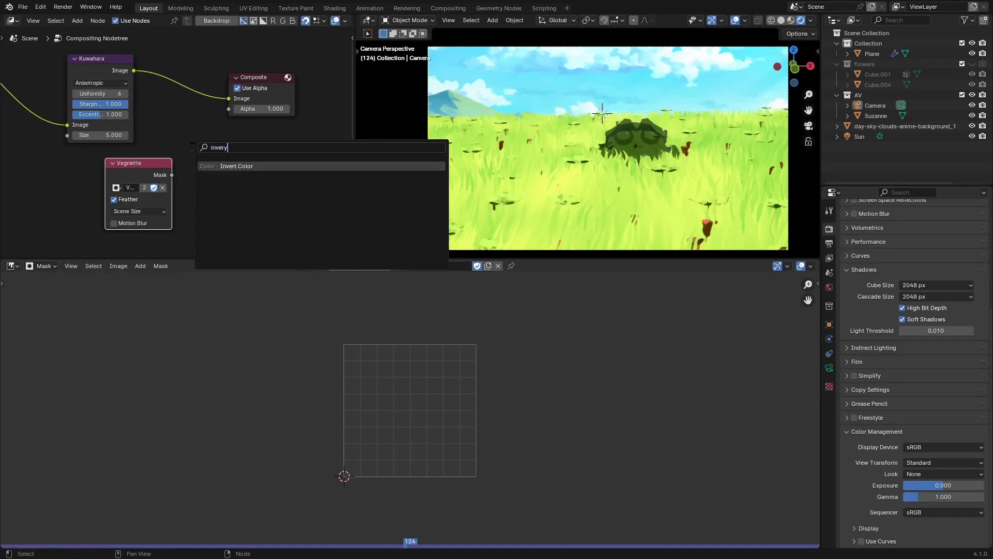
key("Return")
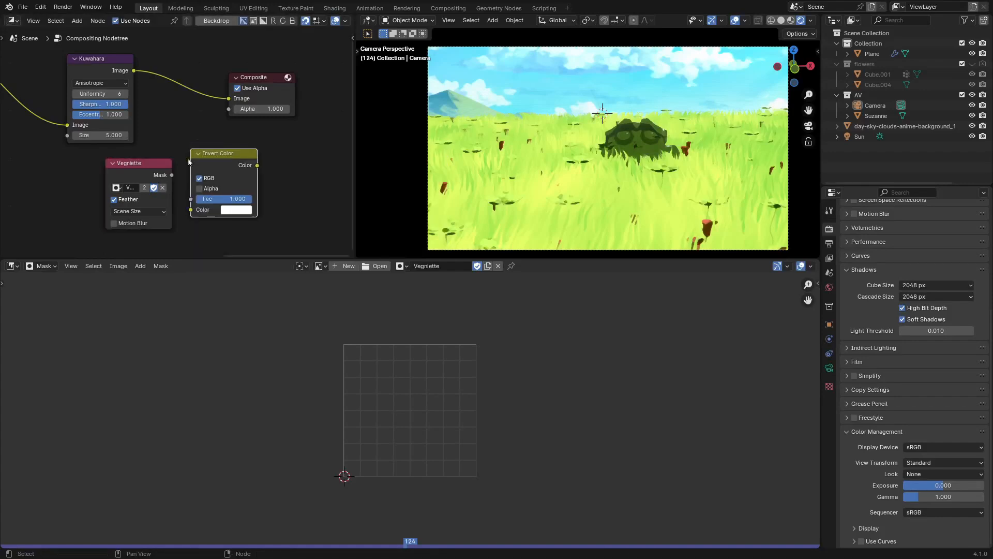
left_click_drag(172, 175, 191, 210)
Insert a Mix Color node between Kuwahara and Composite, spacing the nodes apart
scroll(229, 226, "up", 1)
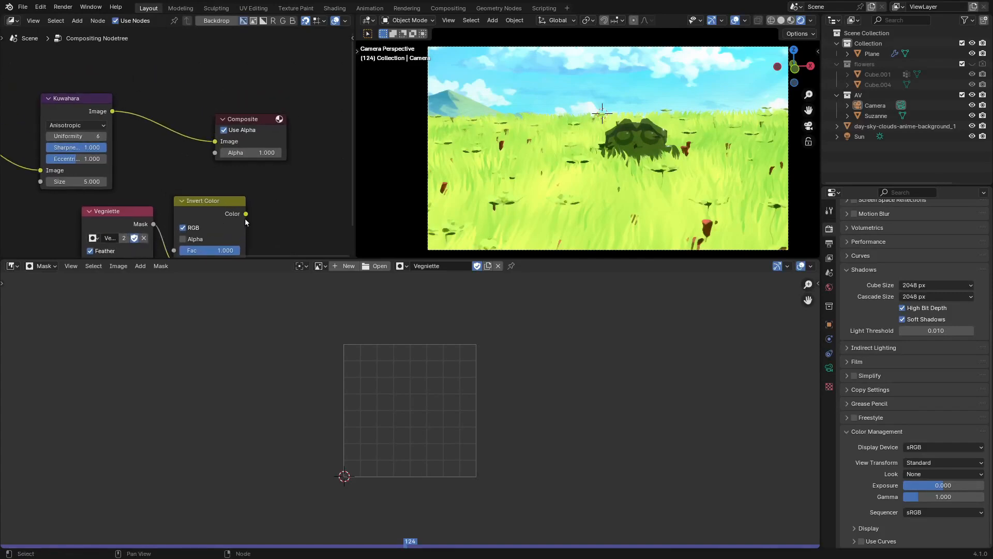
key("shift+a")
type("m")
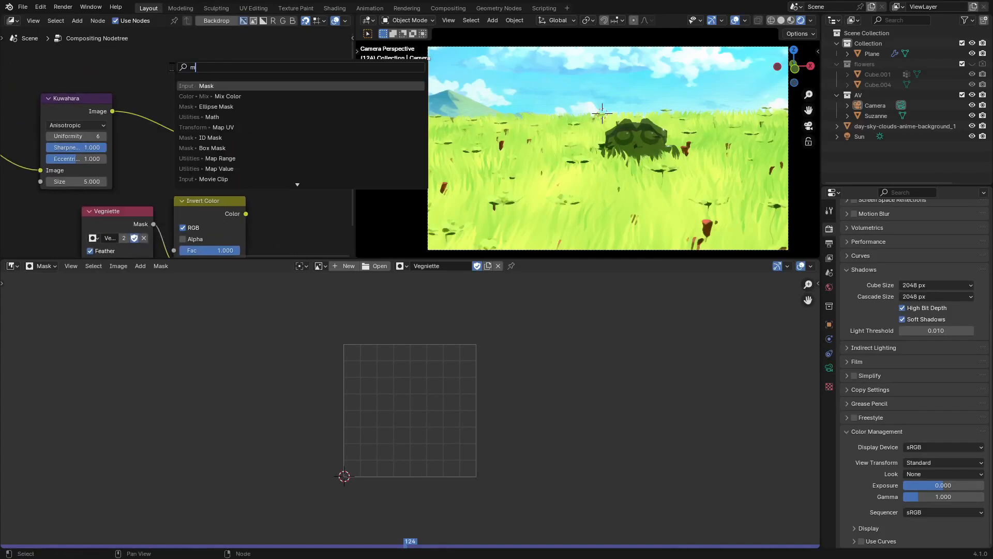
type("ix color")
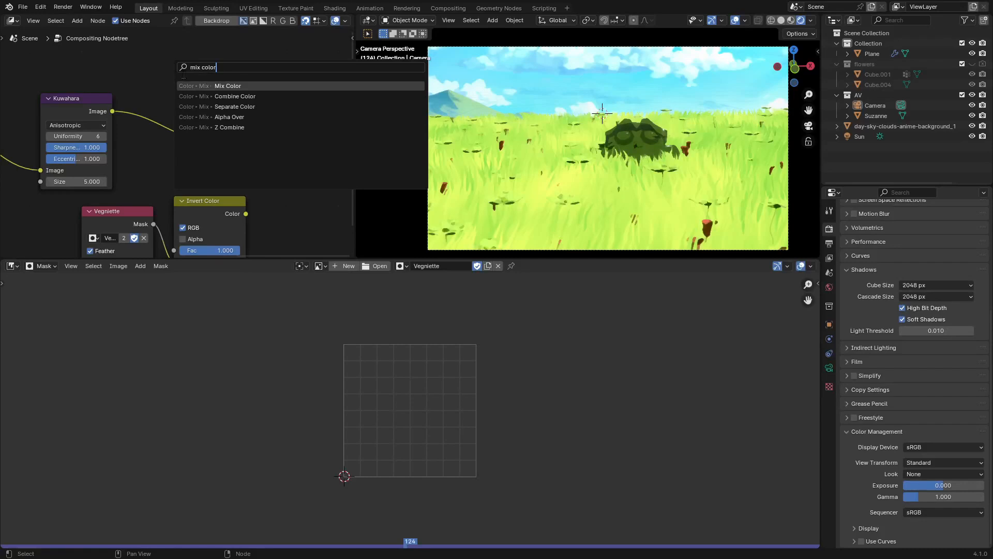
left_click(220, 86)
left_click(179, 103)
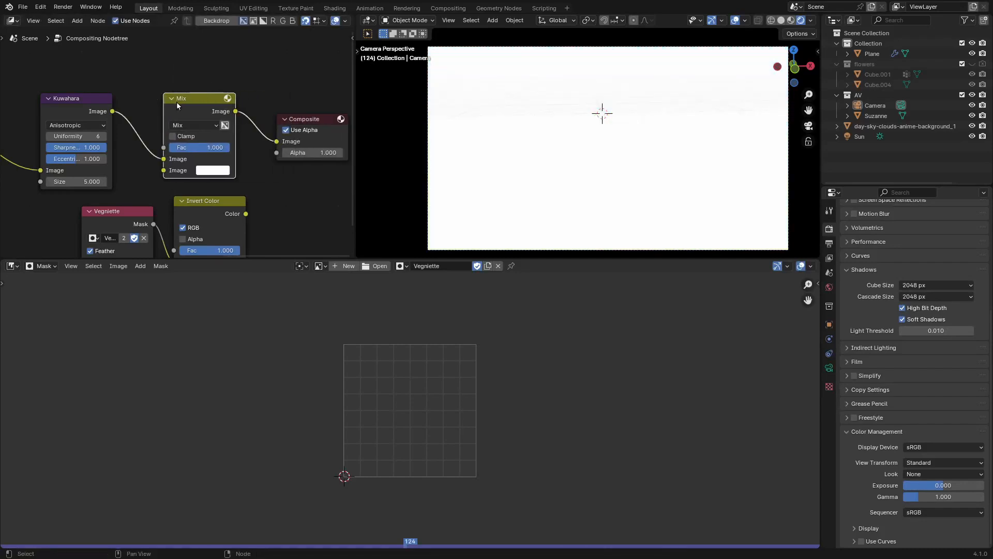
left_click_drag(197, 76, 313, 127)
mouse_move(202, 86)
left_mouse_down()
mouse_move(242, 88)
mouse_move(332, 151)
mouse_move(201, 91)
left_mouse_up()
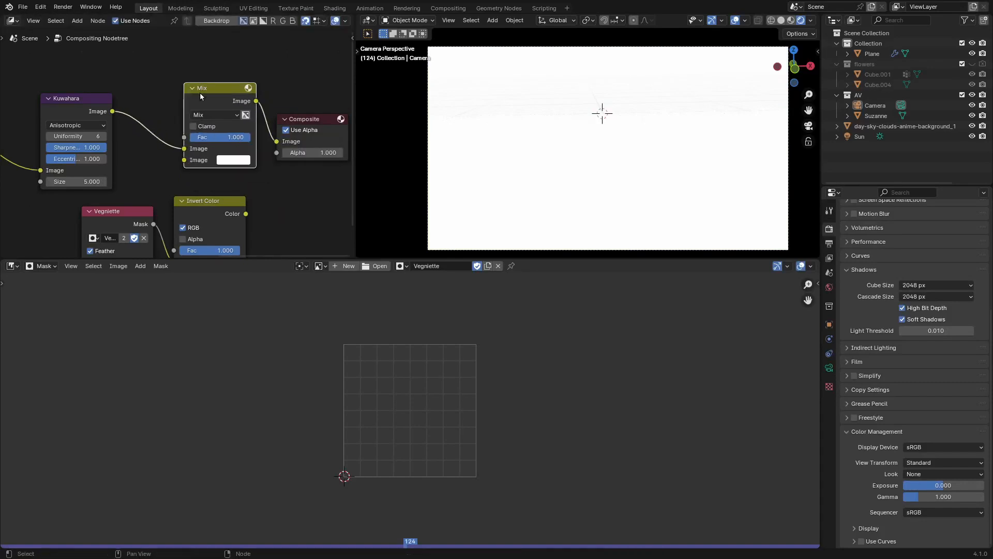
Set the Mix node to Multiply with black as its second colour and connect the Invert Color output to its Fac
left_click(252, 105)
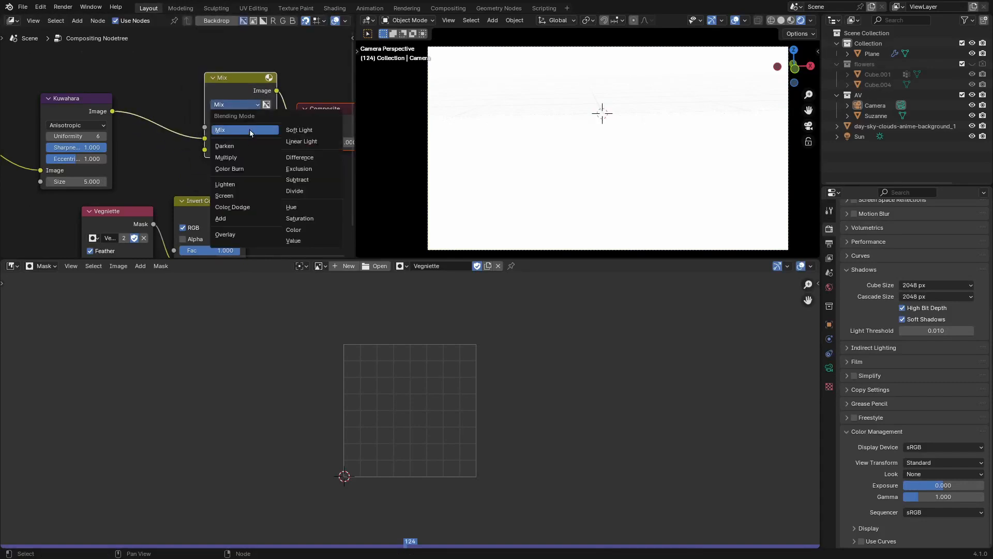
left_click(250, 157)
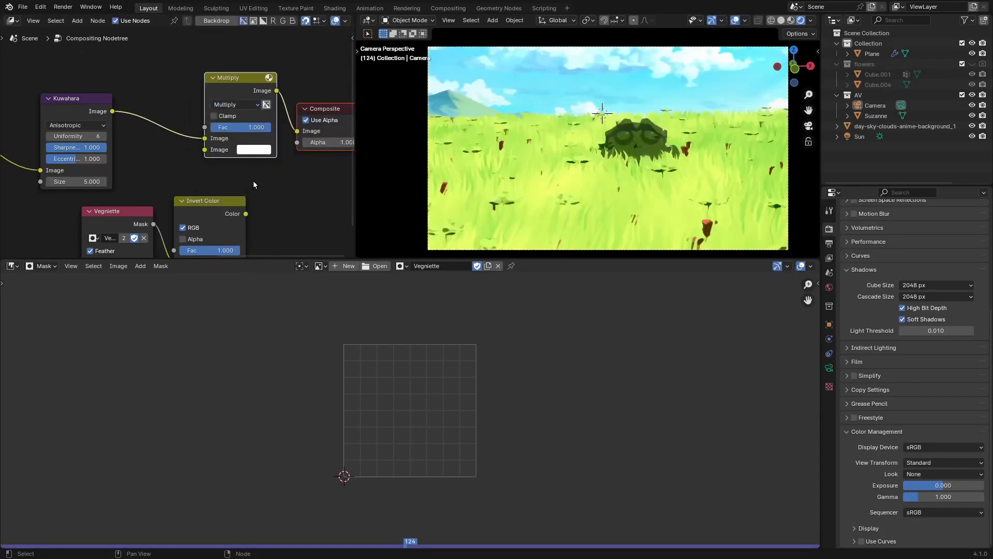
left_click(253, 150)
left_click_drag(342, 186, 341, 250)
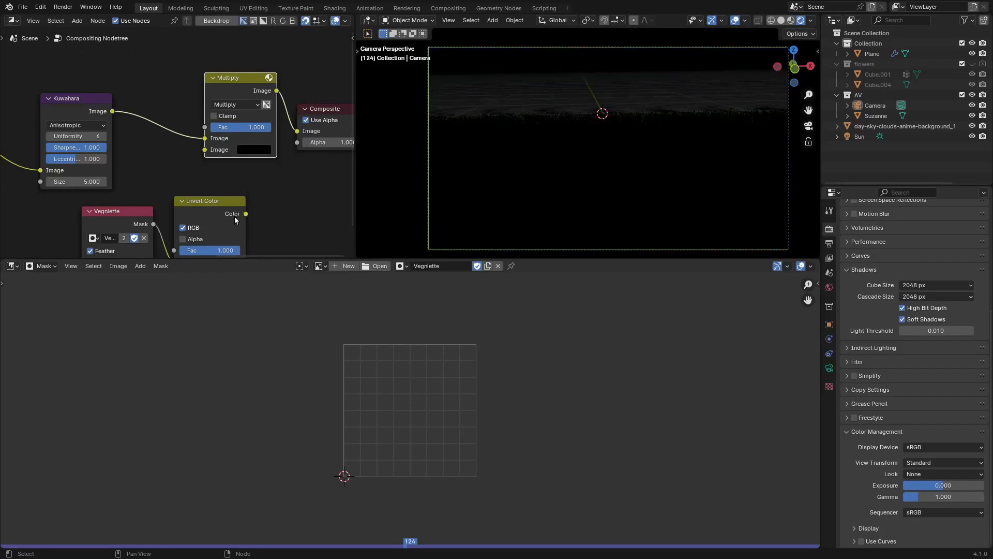
left_click_drag(246, 214, 204, 127)
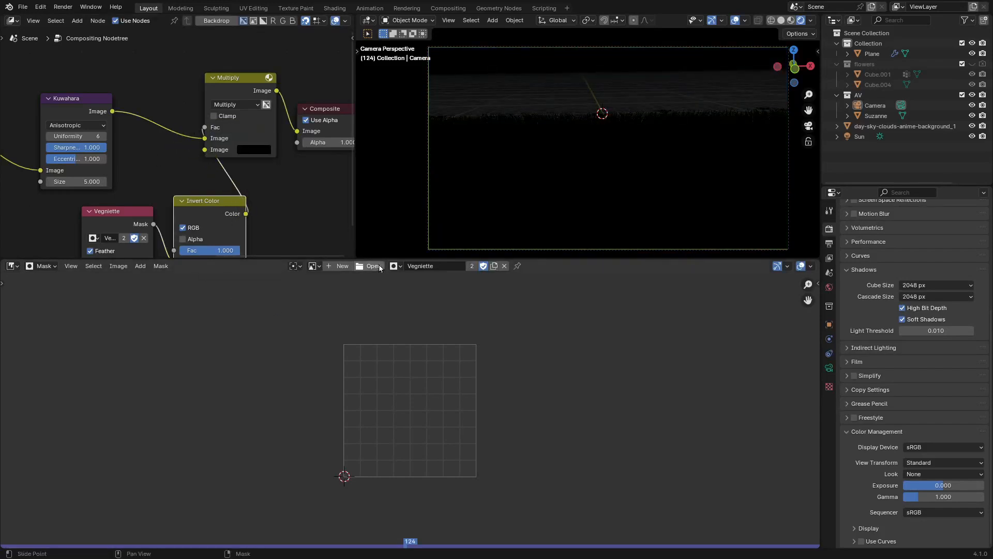
Switch the 3D viewport to solid shading and test-render frame 124
key("z")
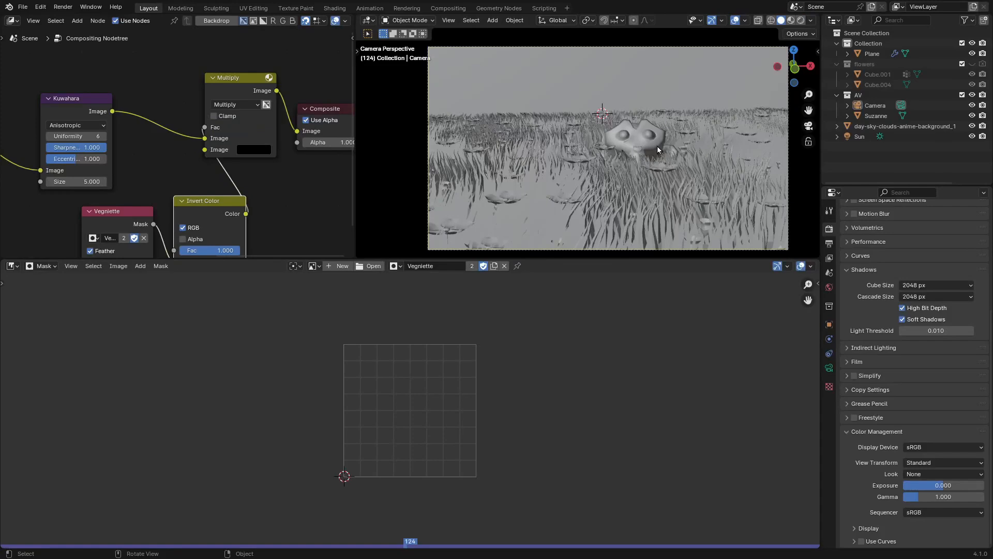
key("F12")
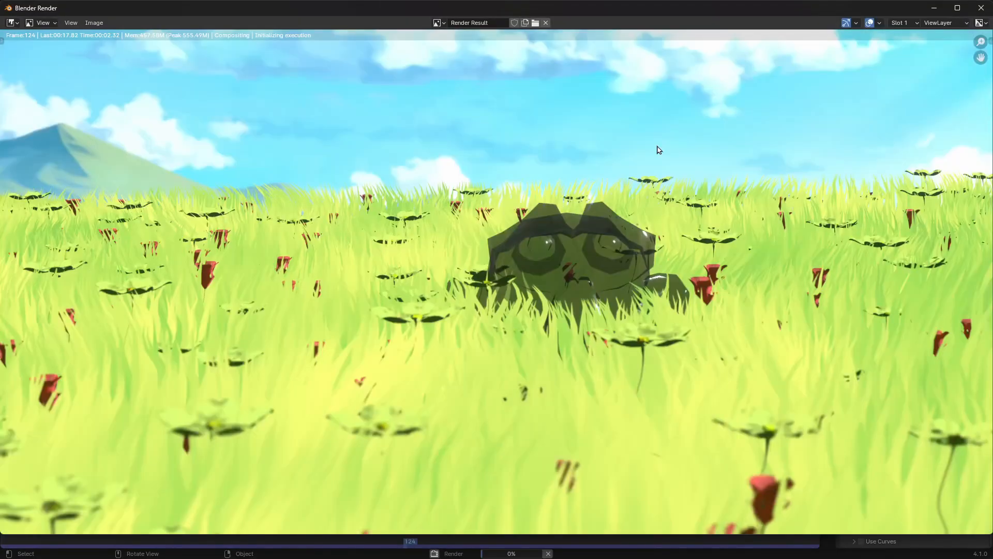
key("Escape")
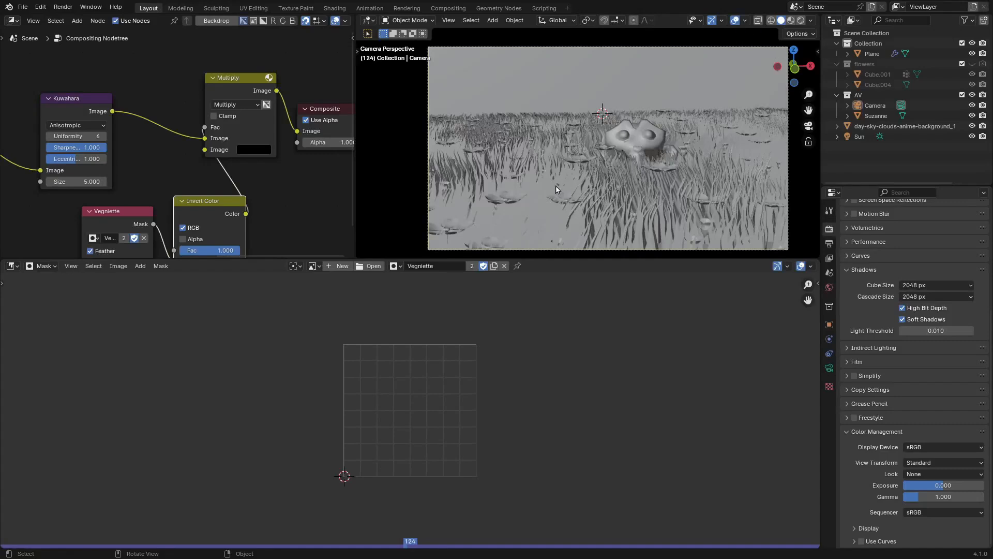
Save the file and load the Render Result as the image behind the Vegniette mask
key("ctrl+s")
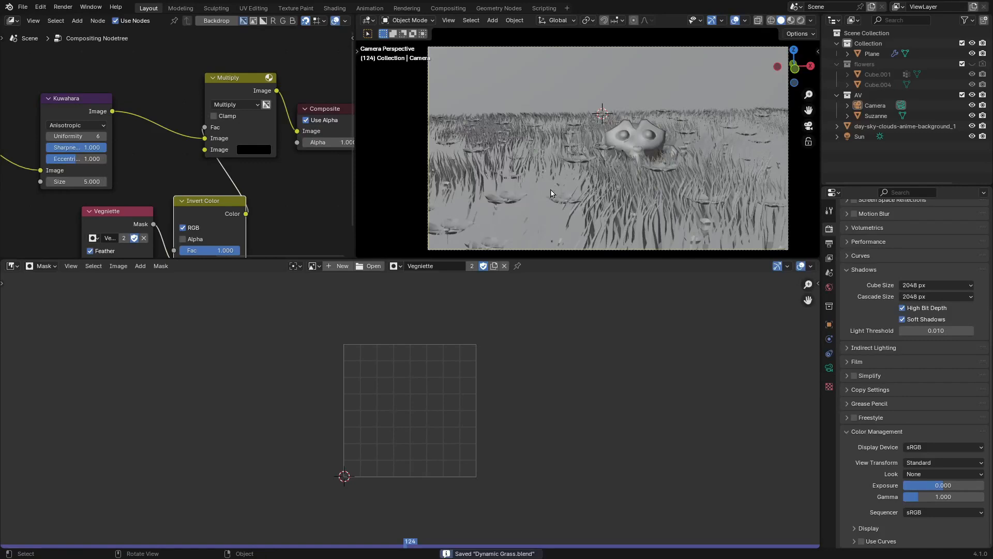
left_click(314, 266)
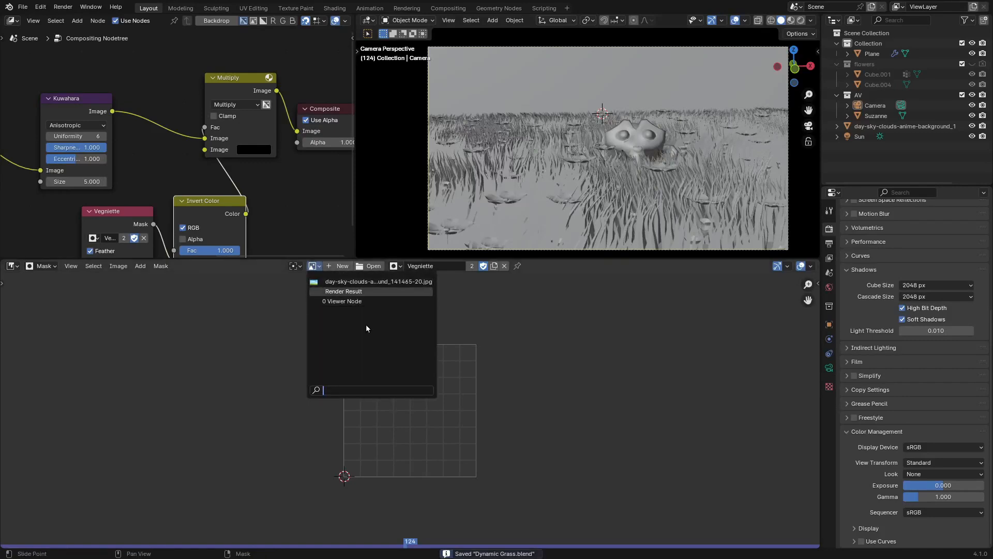
left_click(357, 291)
scroll(238, 238, "up", 2)
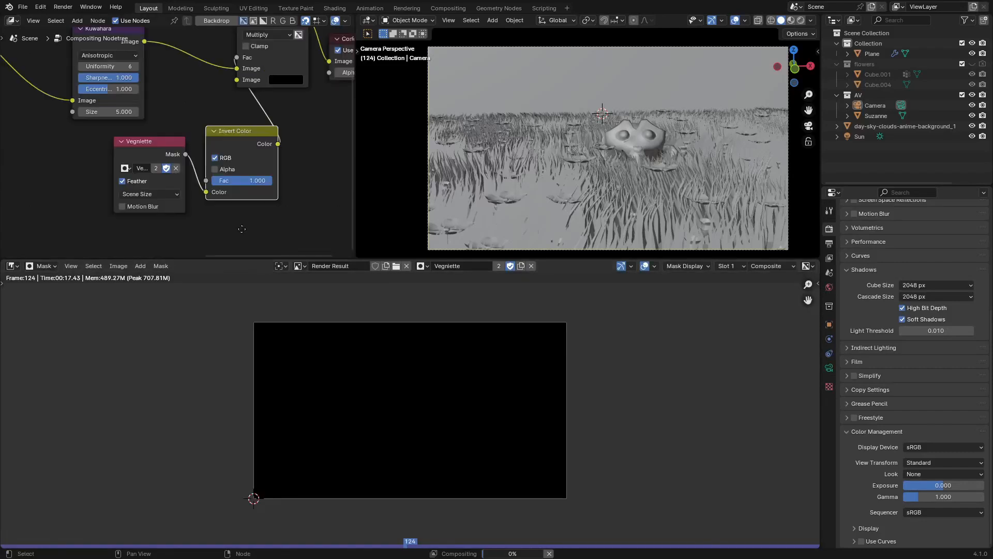
Add a circle to the Vegniette mask, move it near the frame's centre and scale it up to about the full frame height
left_click(139, 266)
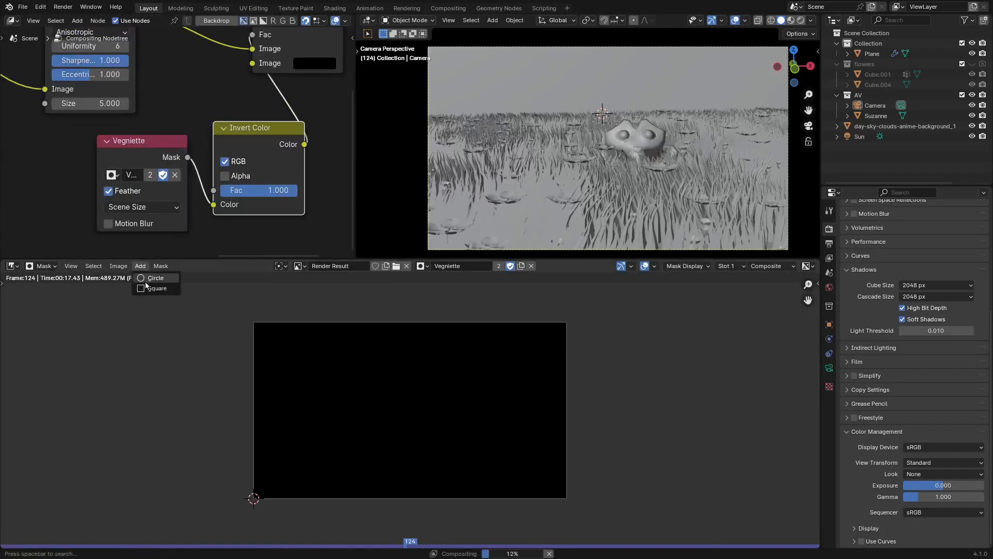
left_click(146, 278)
key("g")
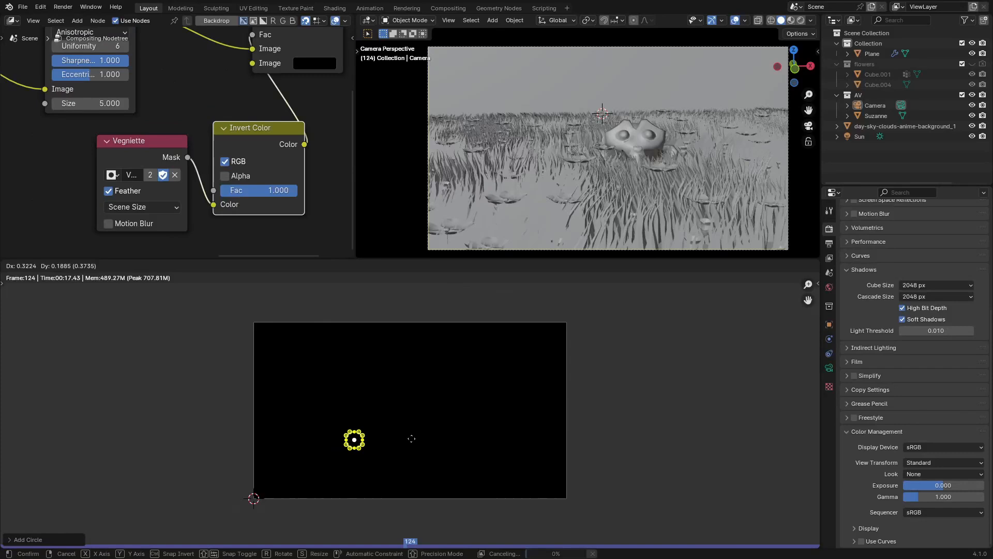
left_click(459, 417)
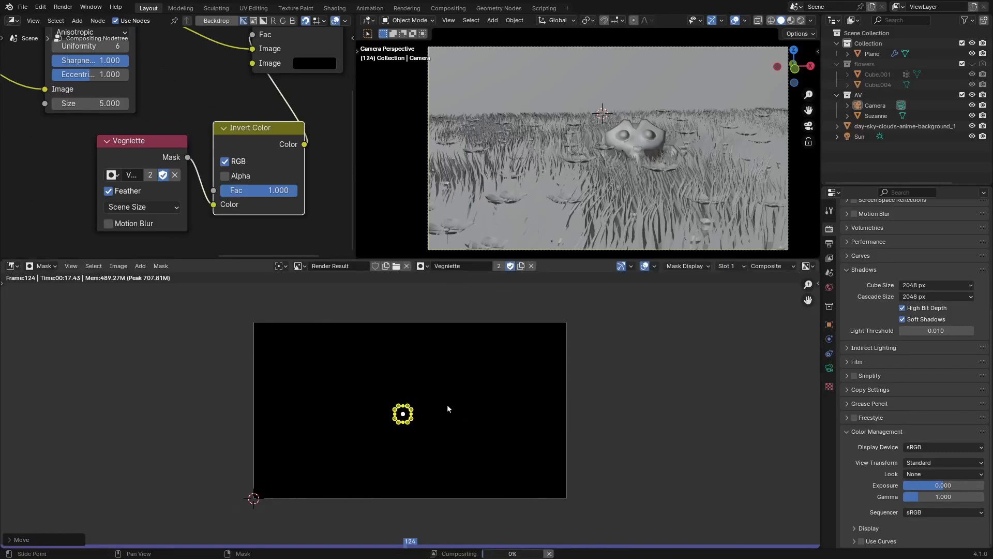
key("s")
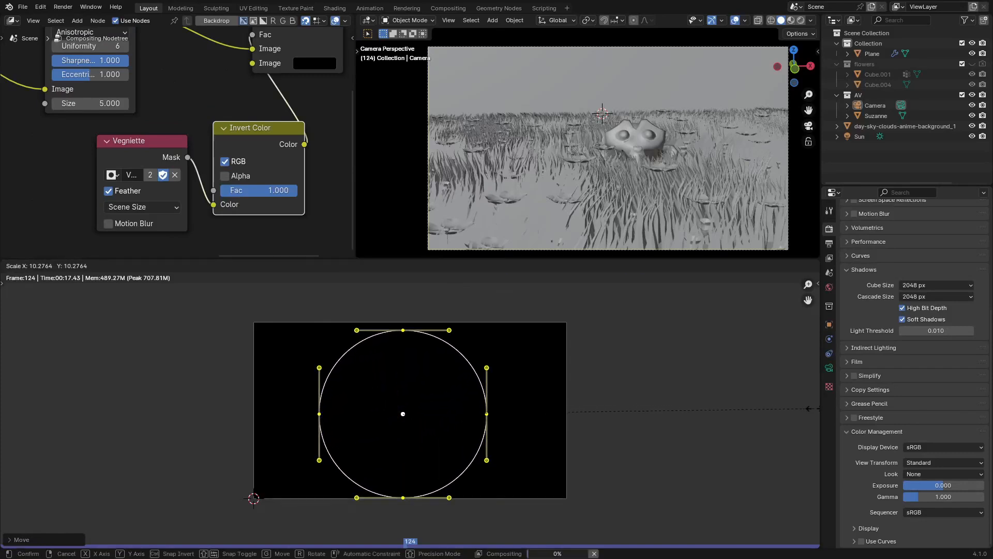
left_click(17, 443)
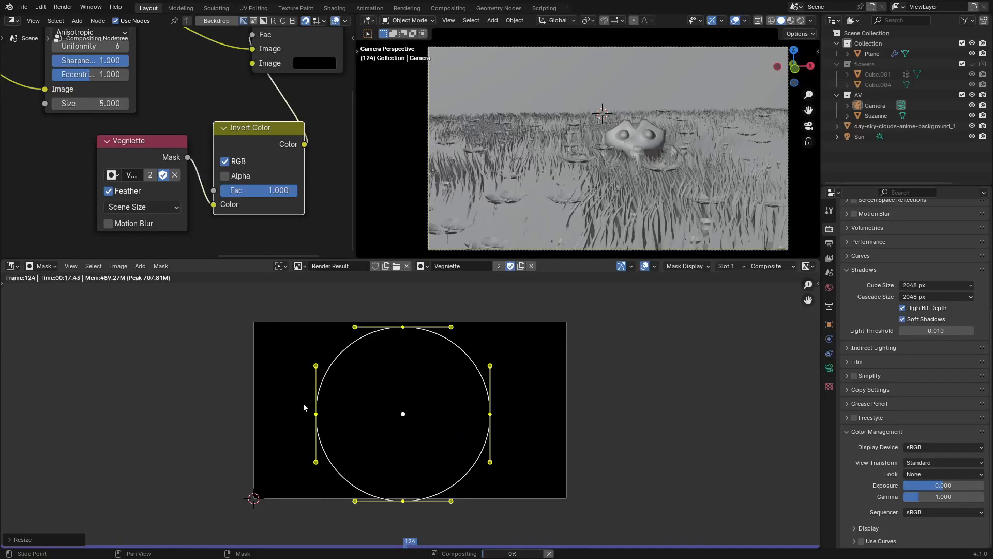
Scale the circle's two side points outward to about the frame width, then centre the whole oval over the frame
left_click(324, 415)
left_click(491, 414, "shift")
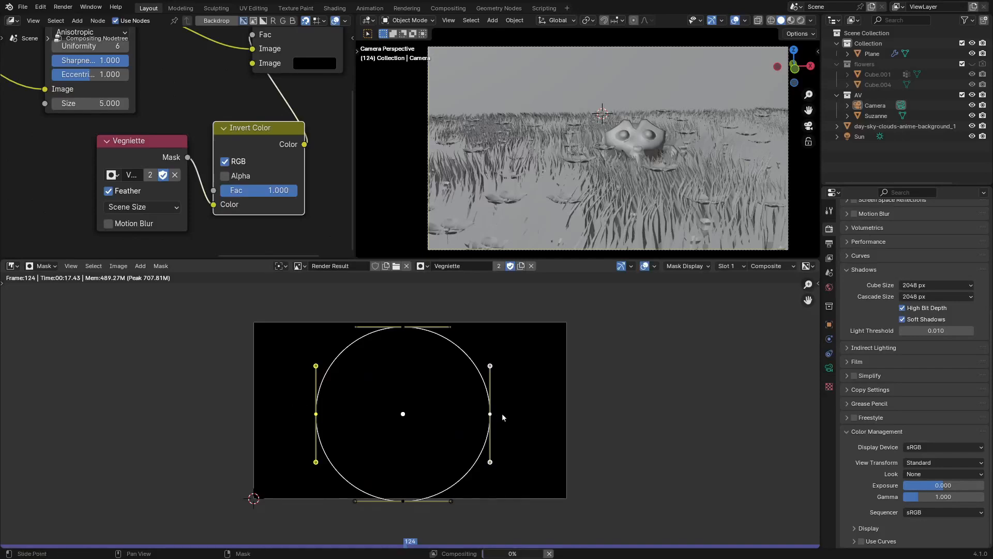
key("s")
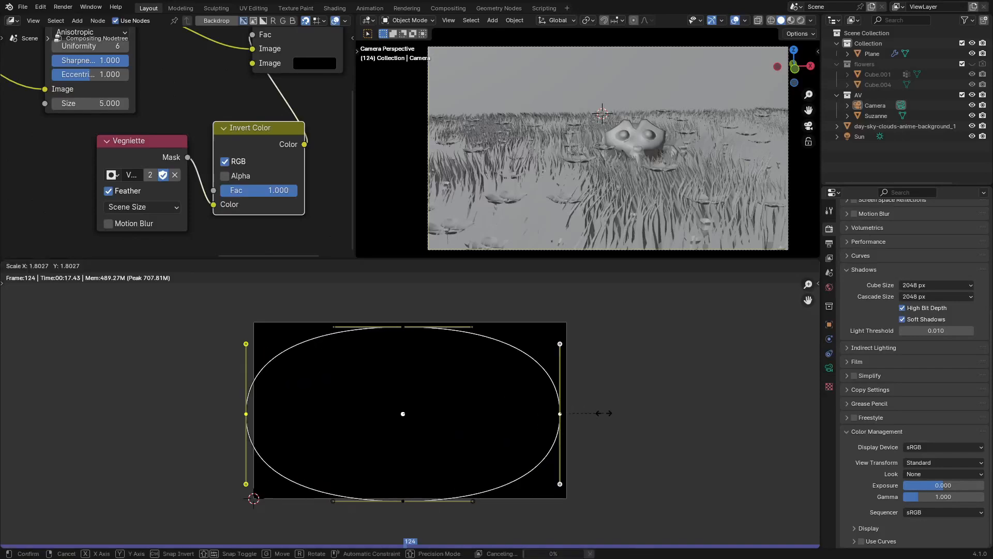
left_click(614, 413)
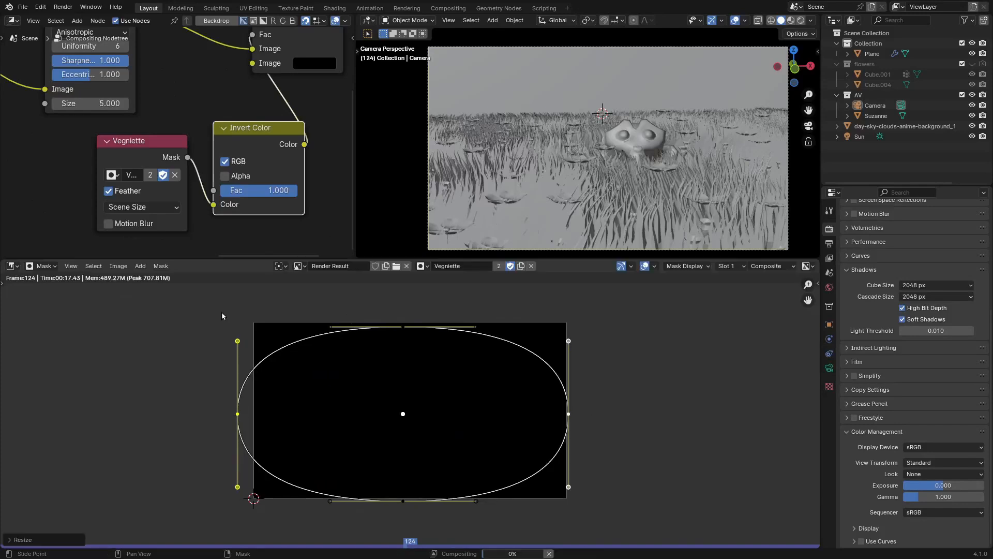
key("a")
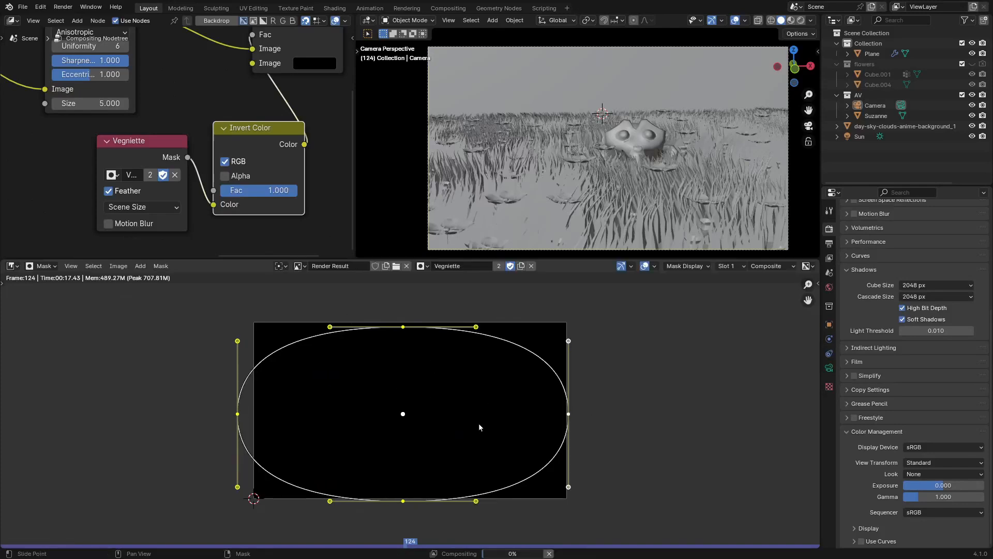
key("g")
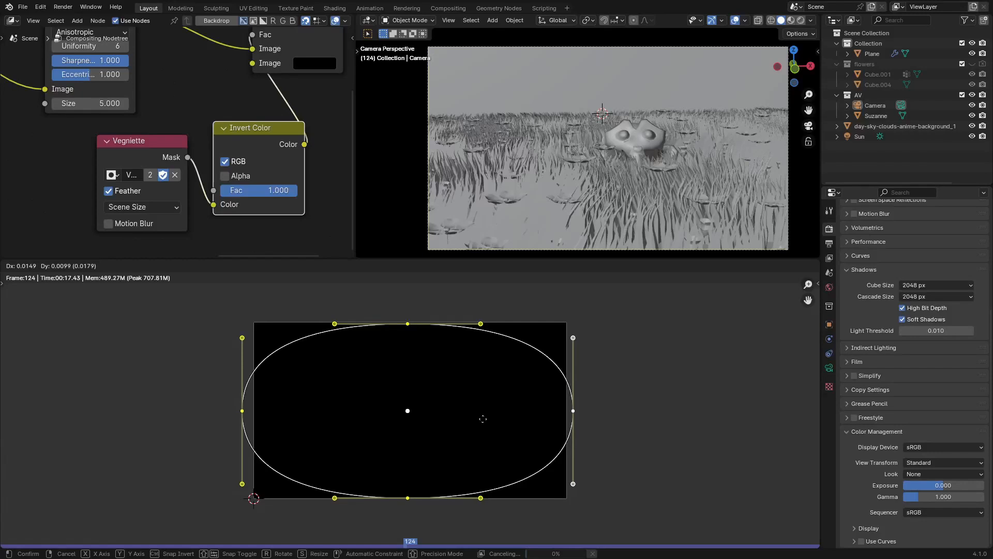
left_click(483, 417)
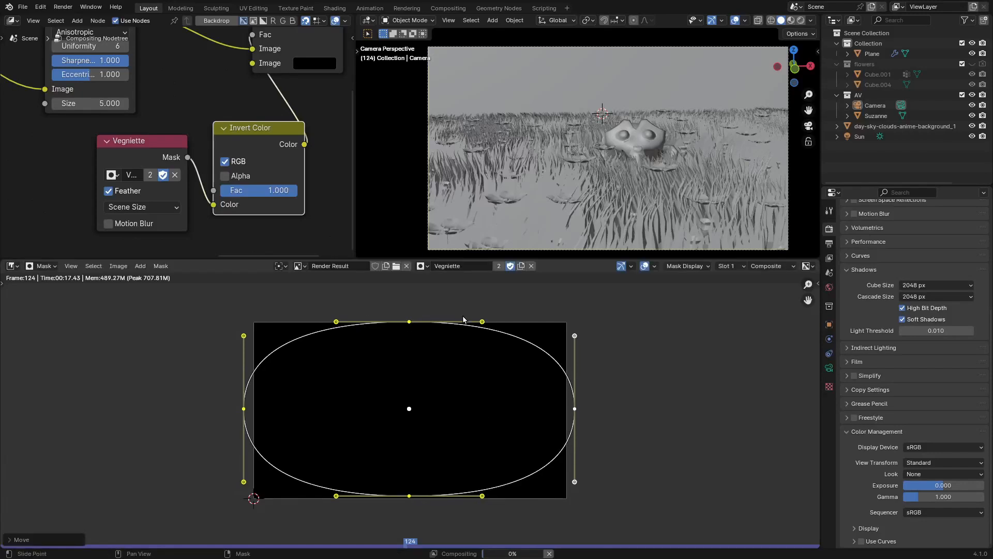
Expand the feather around the entire oval mask and inspect the vignette on the composited render
key("alt+s")
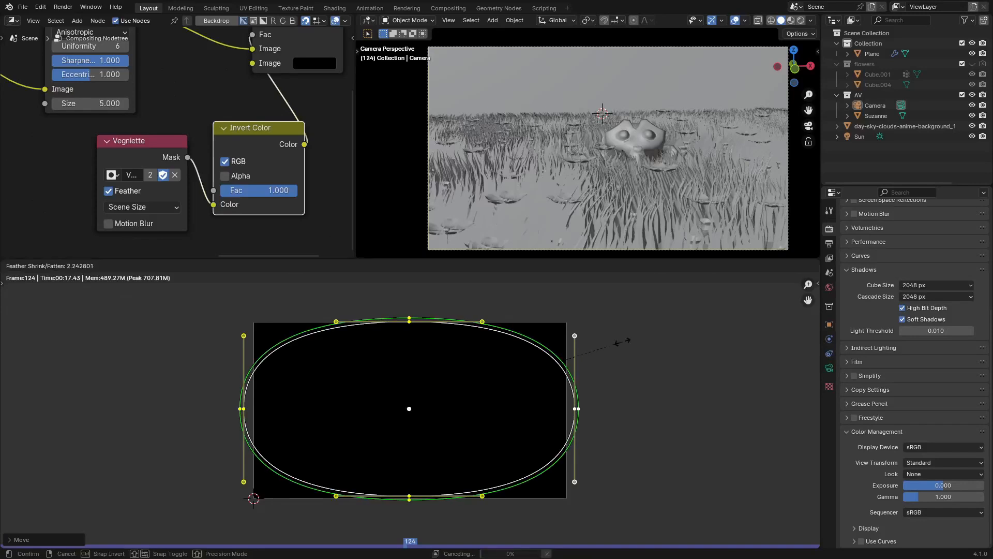
left_click(636, 539)
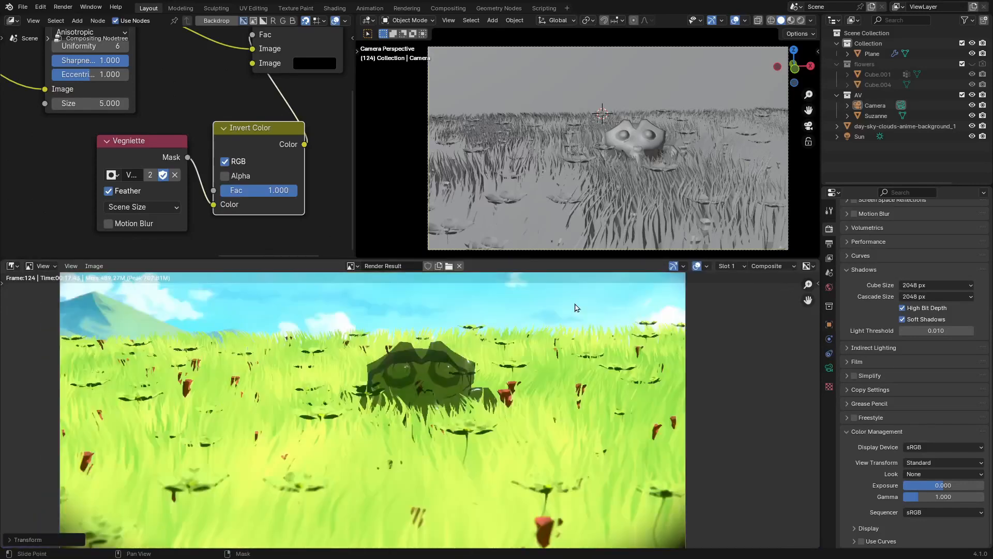
scroll(575, 310, "up", 3)
middle_click_drag(497, 367, 550, 430)
scroll(550, 430, "down", 5)
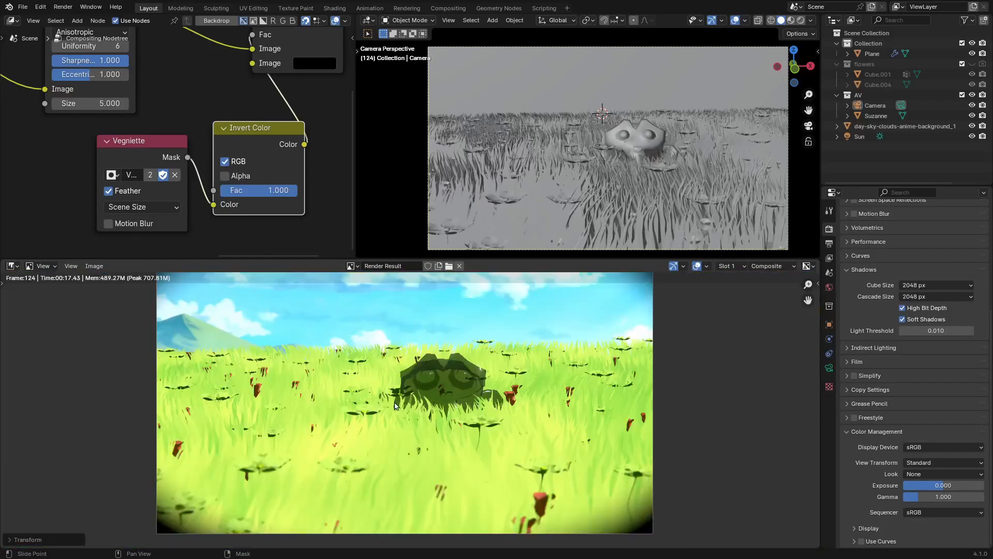